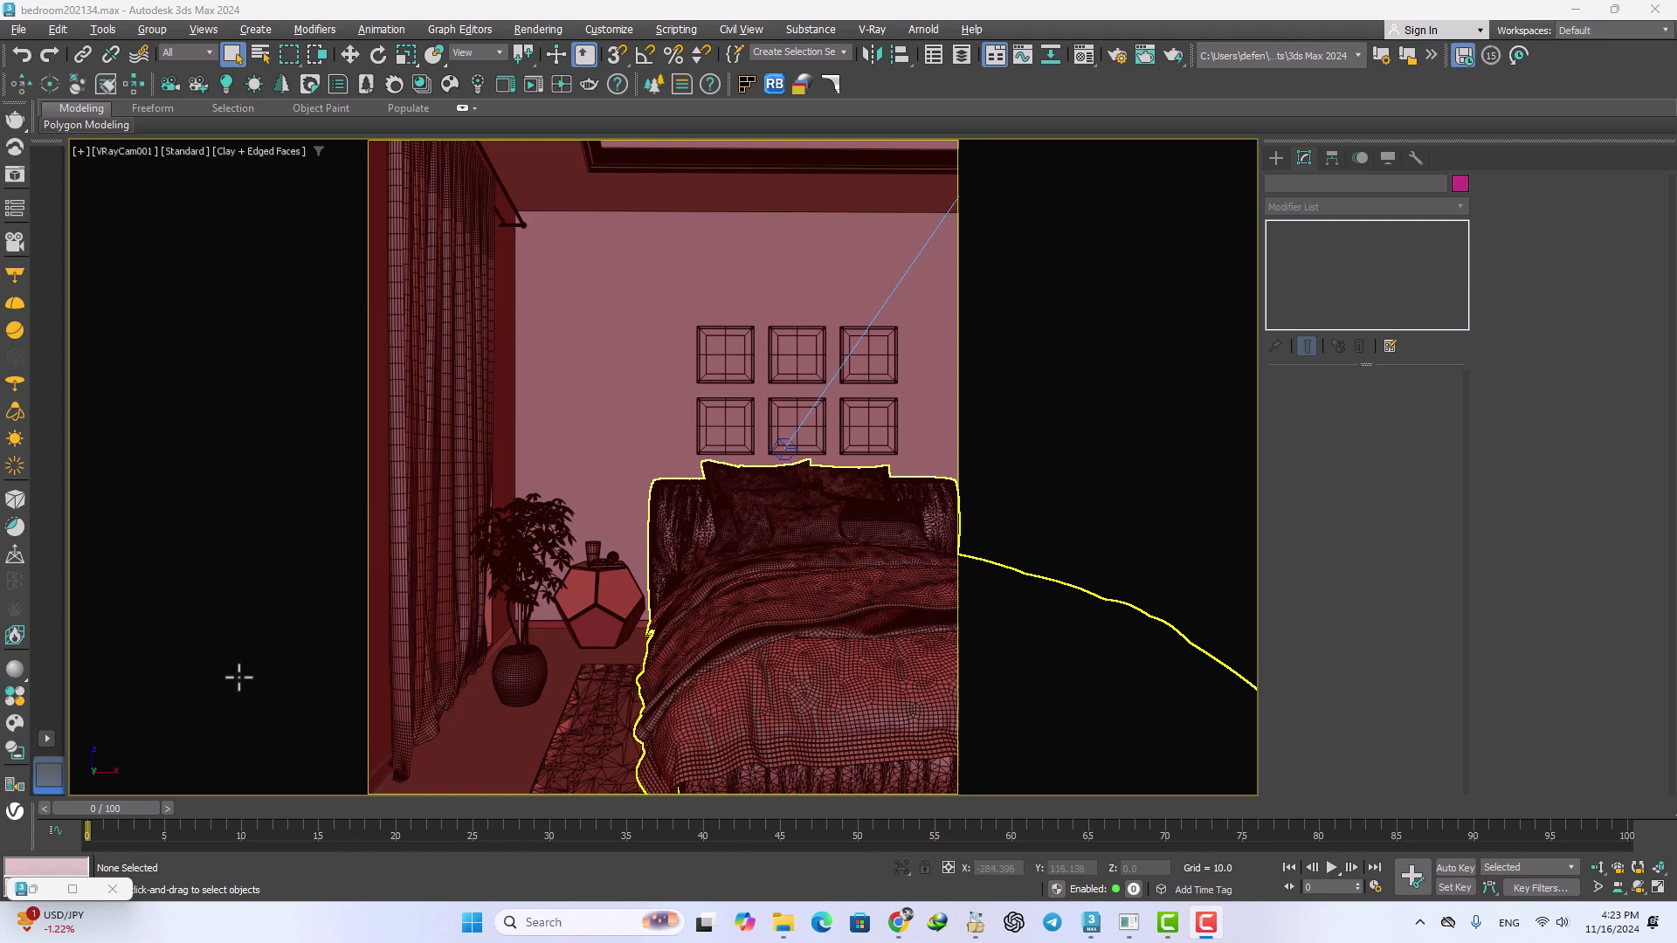
Step: Switch to a two-viewport layout and show the VRayCam001 camera in the right view
{"action": "left_click", "coordinate": [47, 736]}
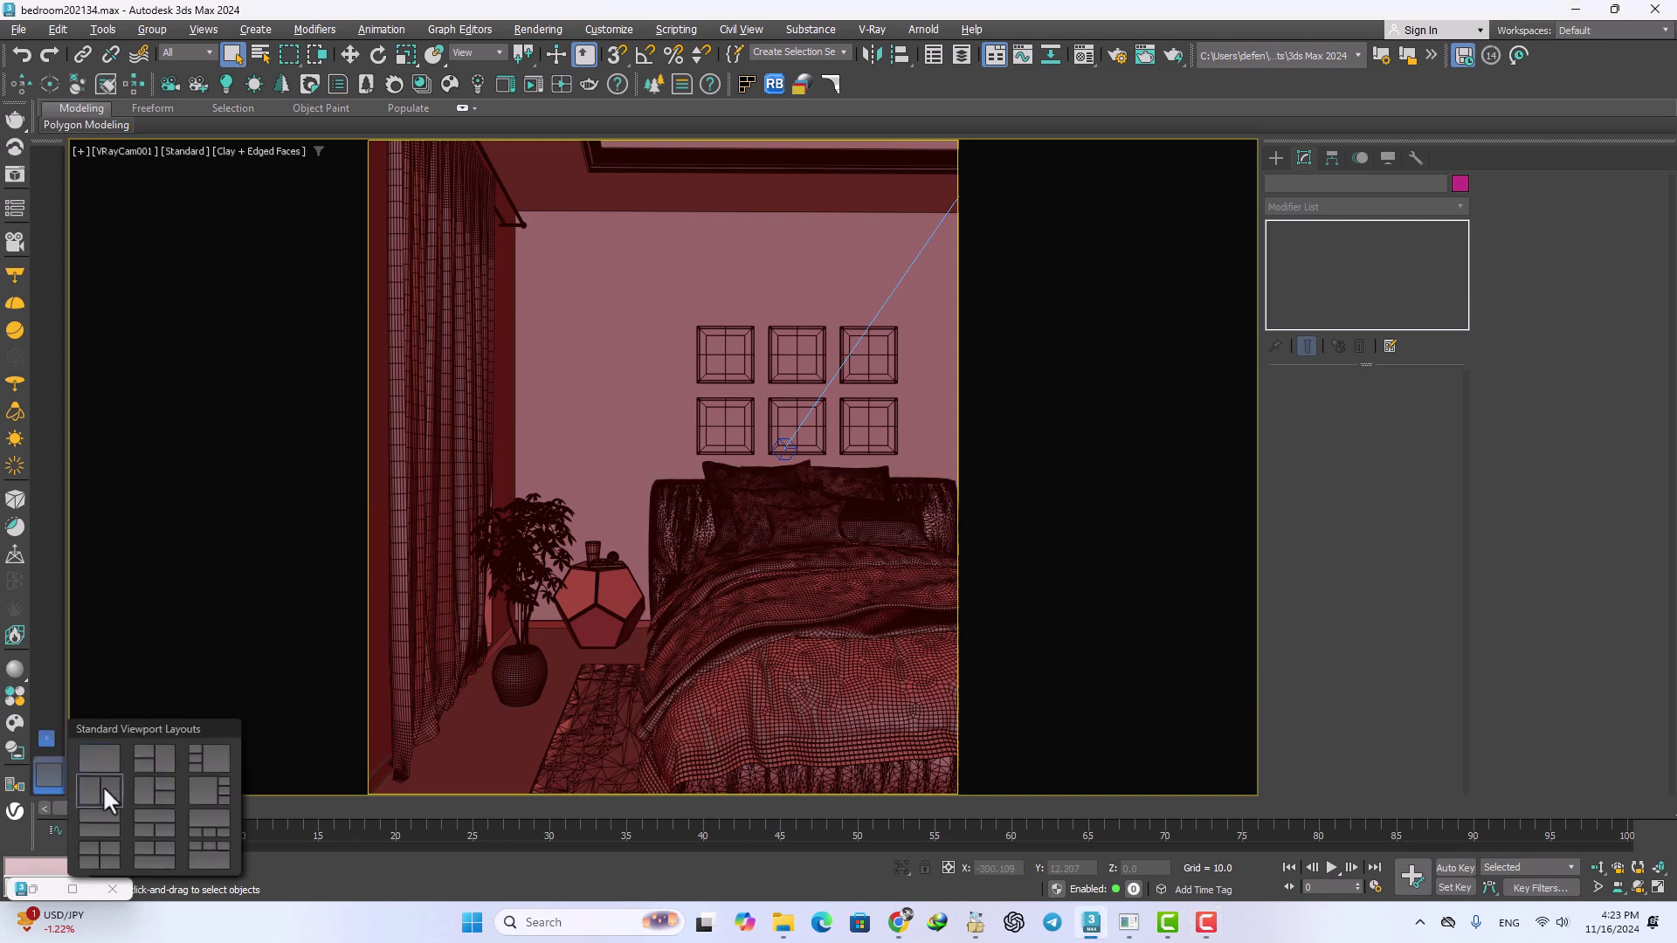
{"action": "left_click", "coordinate": [100, 792]}
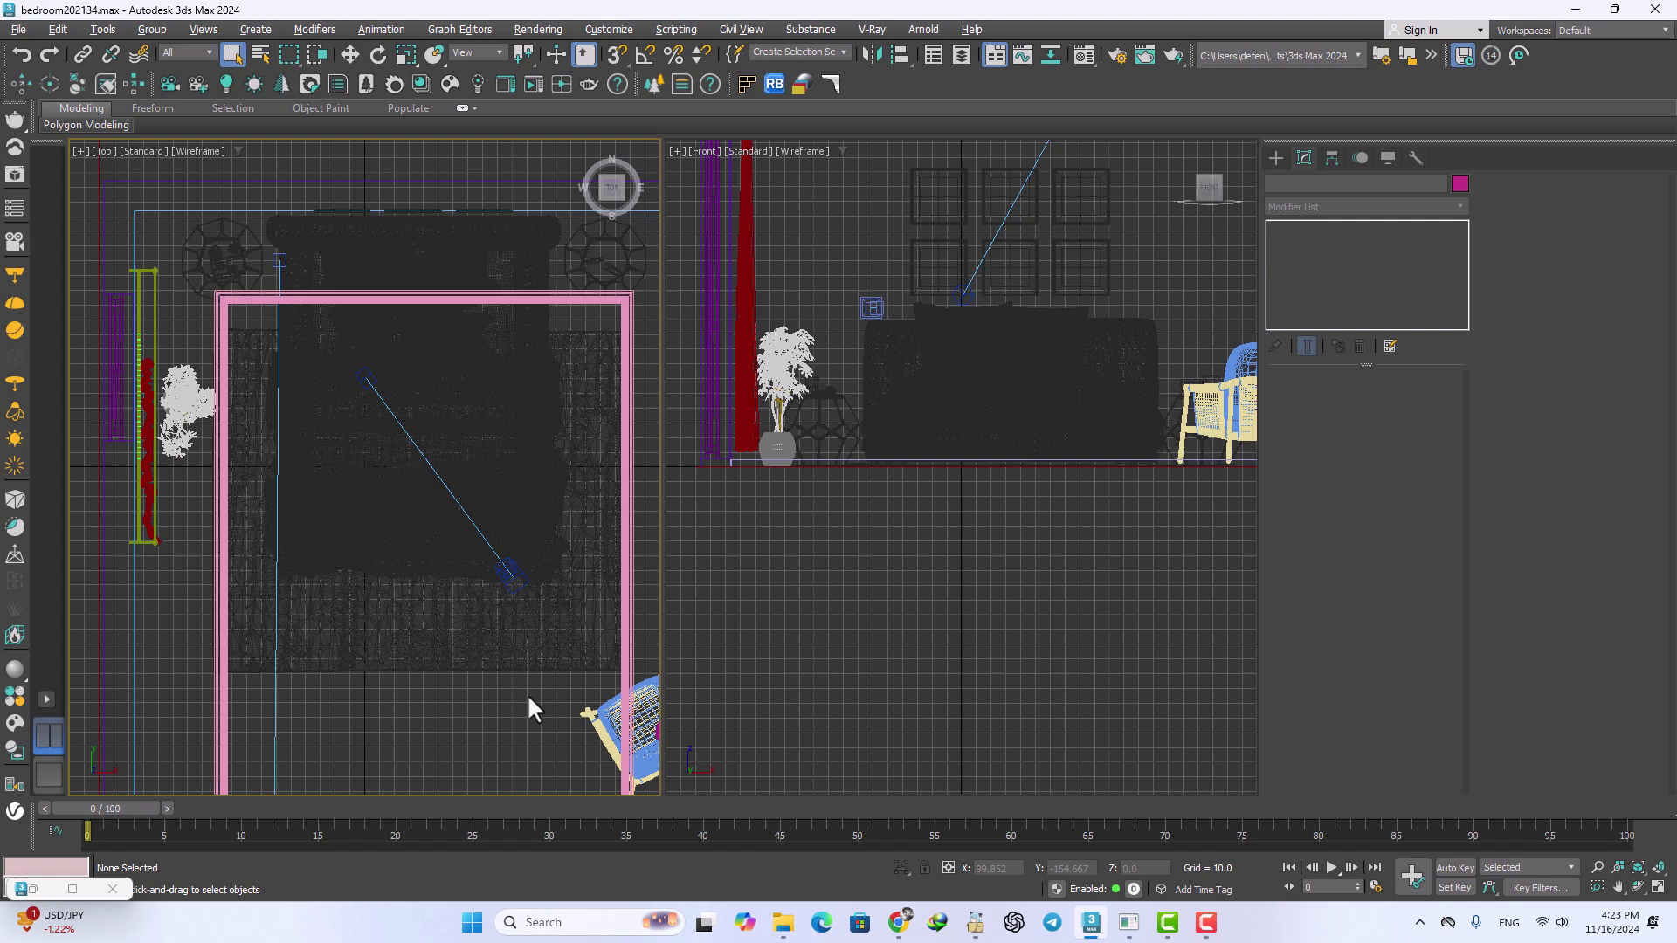
{"action": "left_click", "coordinate": [839, 631]}
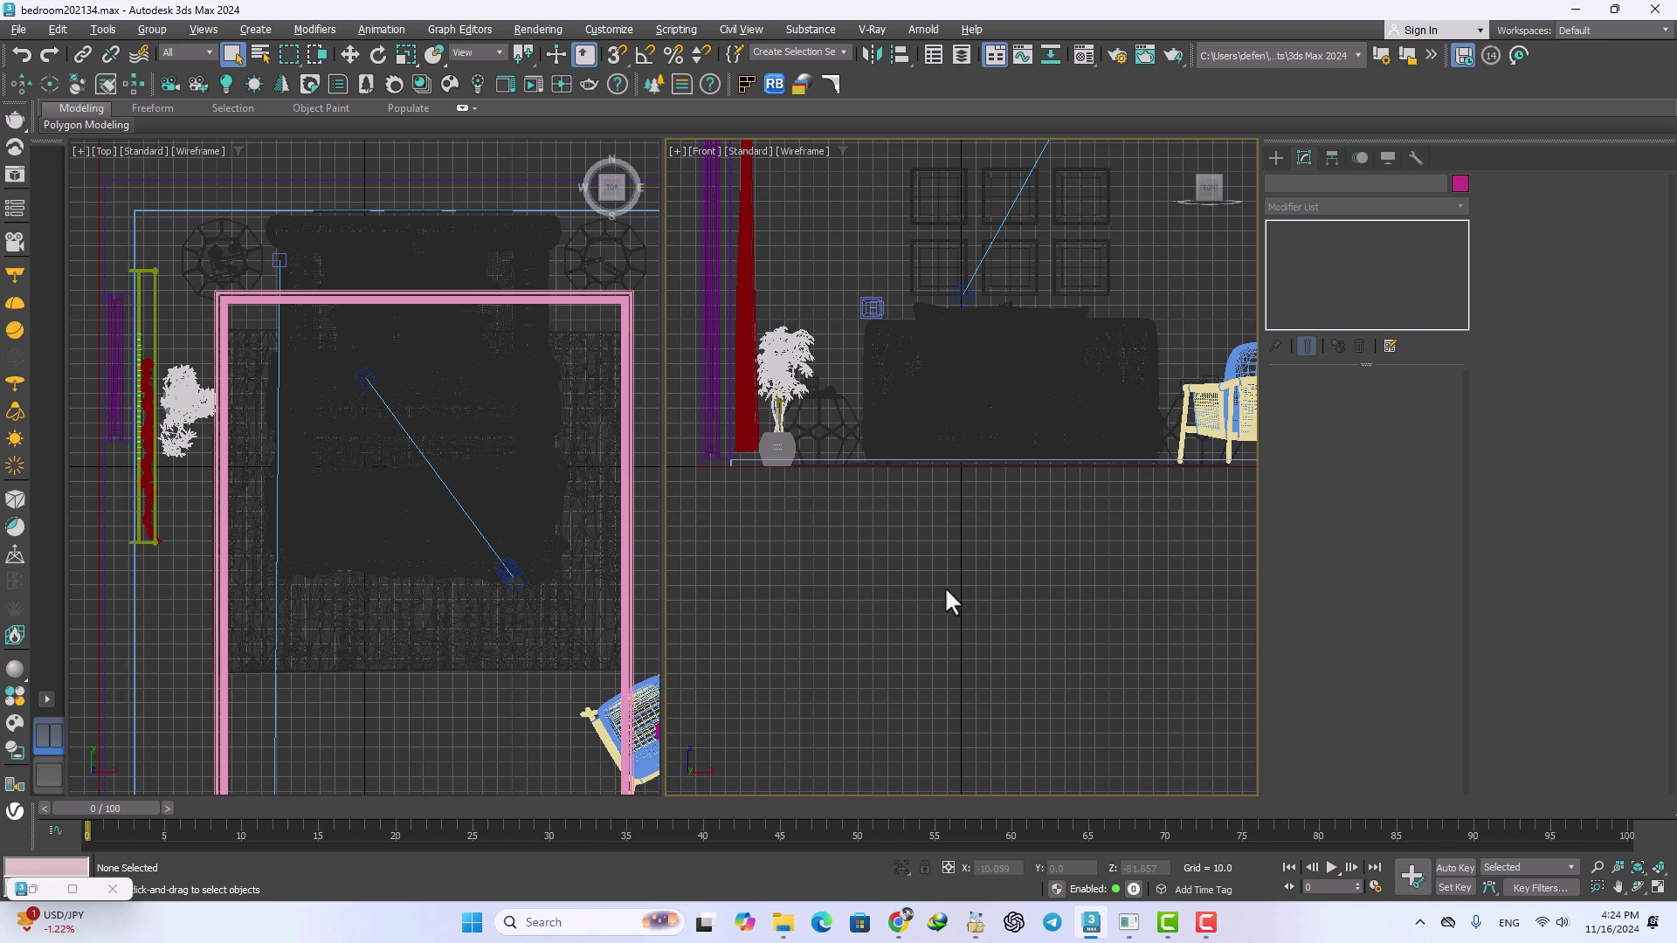
{"action": "key", "text": "c"}
{"action": "double_click", "coordinate": [780, 334]}
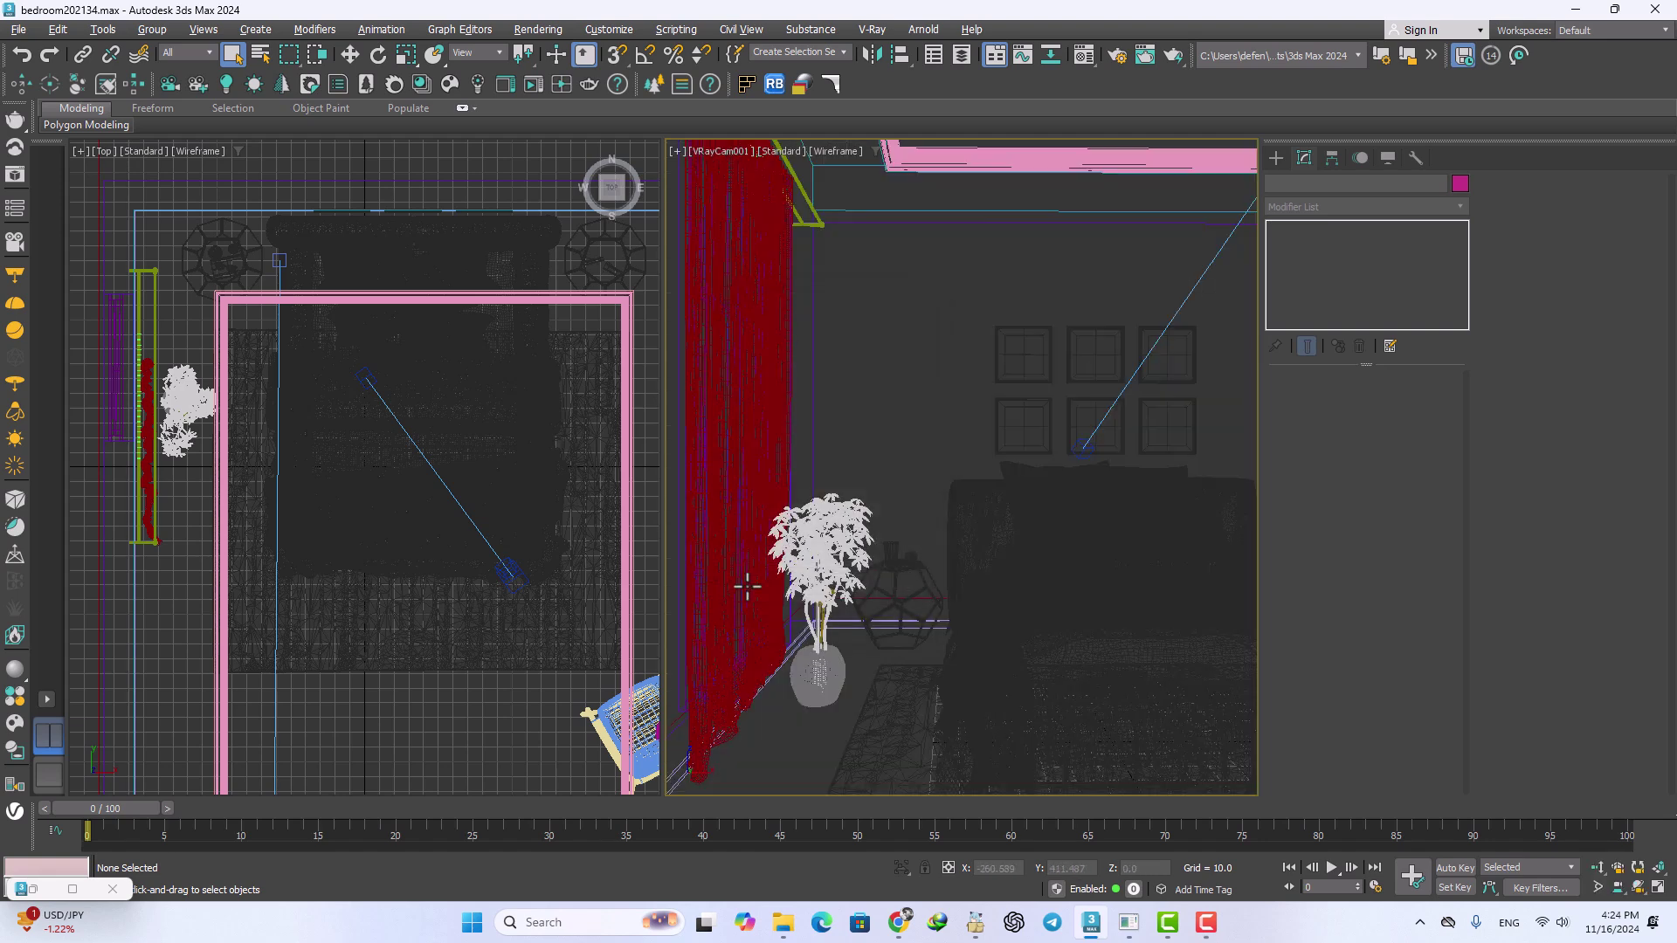
Step: Make the left view an angled Perspective of the whole room, then activate the camera view
{"action": "left_click", "coordinate": [509, 713]}
{"action": "key", "text": "p"}
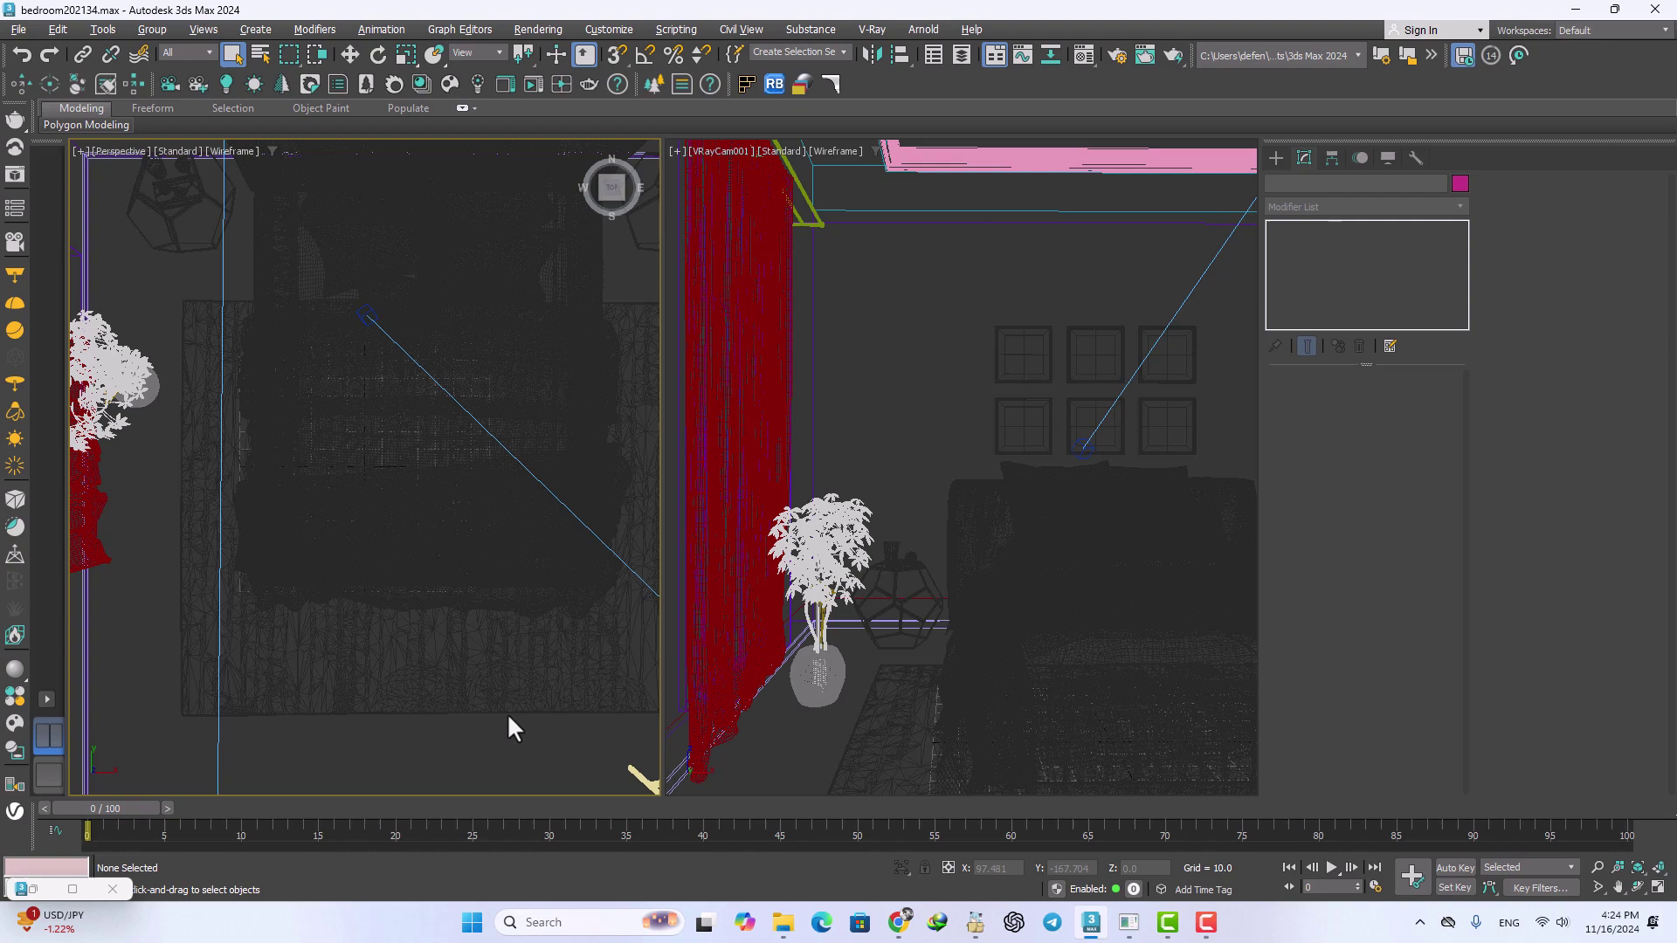
{"action": "middle_click_drag", "start_coordinate": [509, 718], "coordinate": [516, 559], "text": "alt"}
{"action": "scroll", "coordinate": [495, 560], "scroll_direction": "down", "scroll_amount": 3}
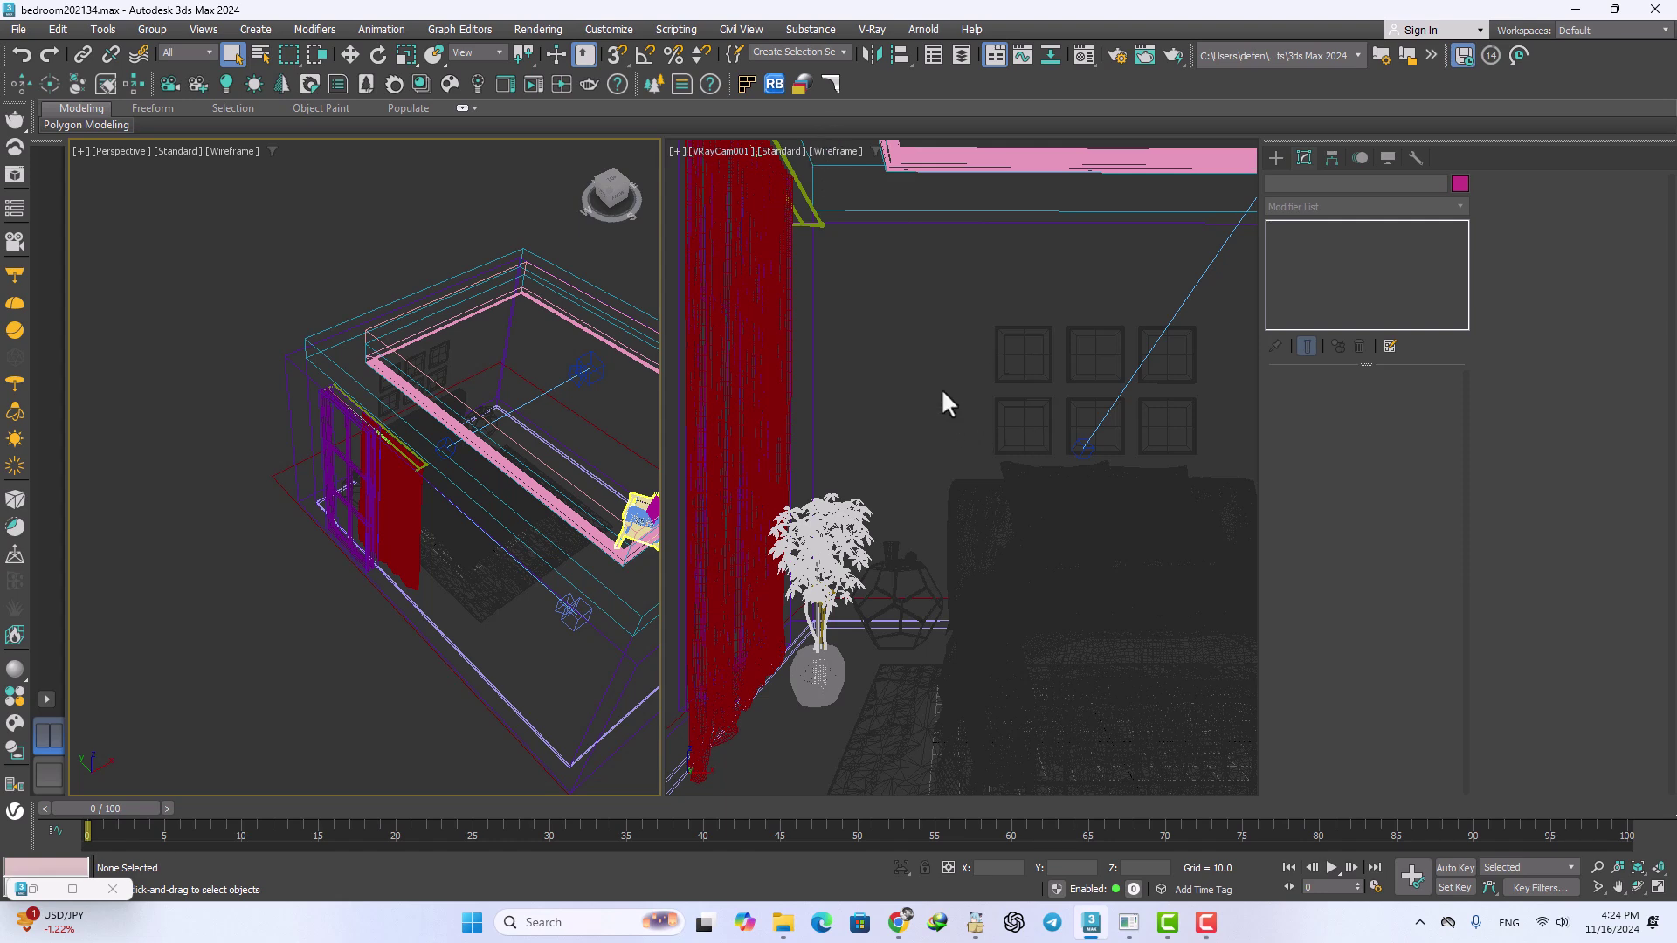
{"action": "left_click", "coordinate": [965, 343]}
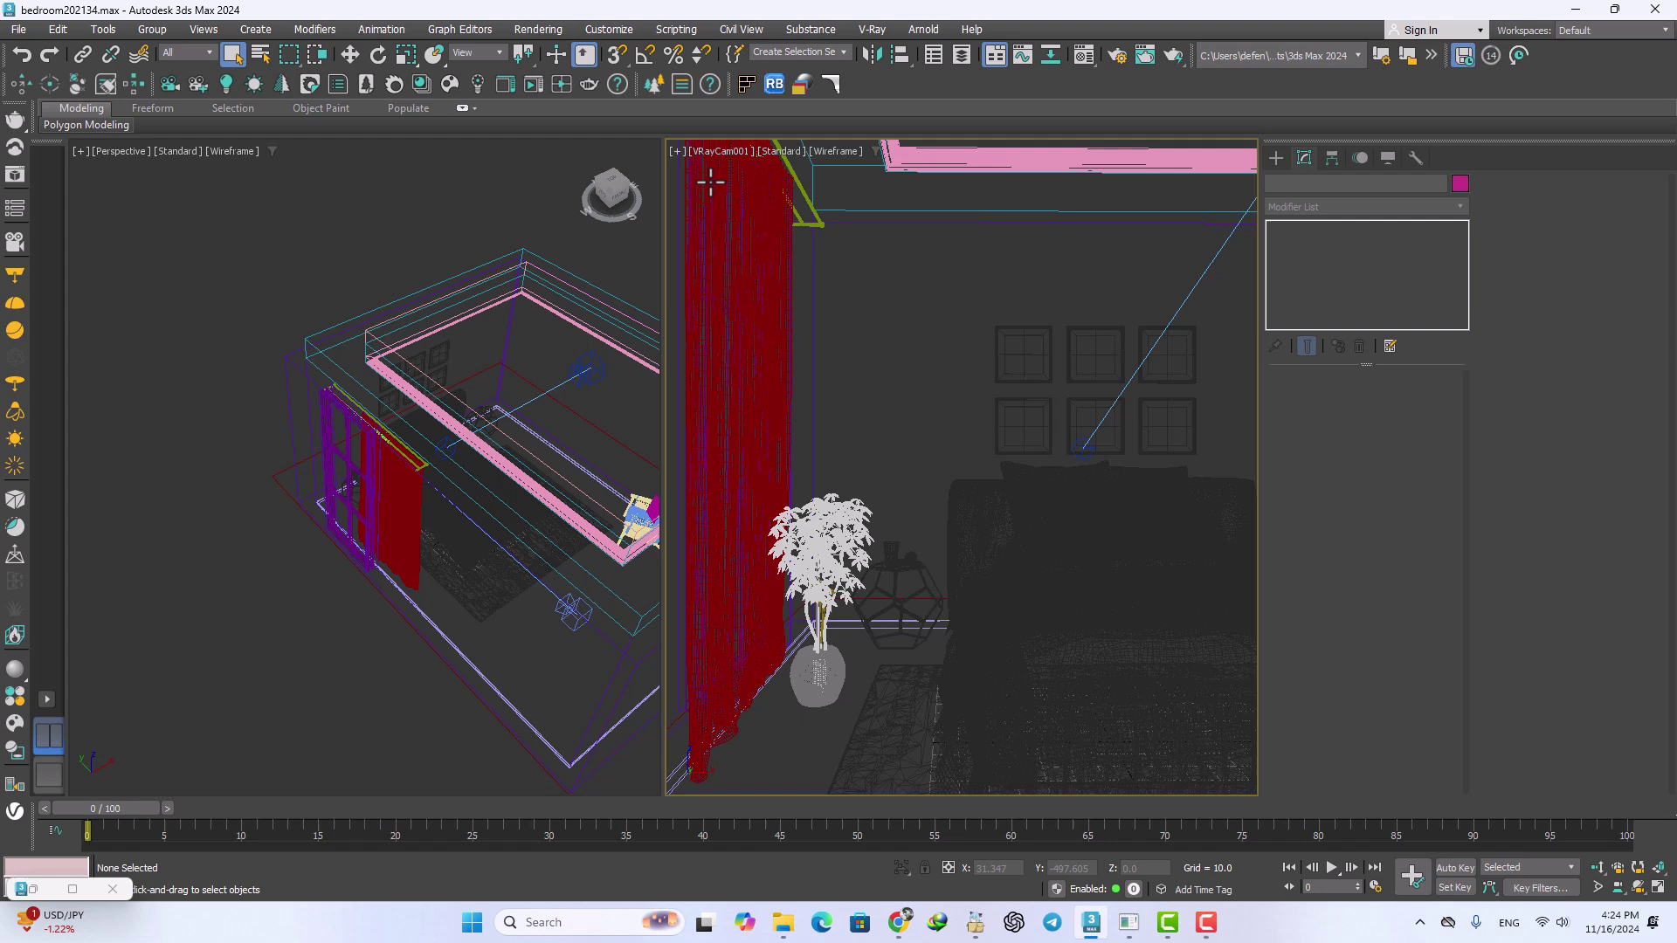
Step: Lock View to Render to VRayCam001 in Render Setup and close the dialog
{"action": "left_click", "coordinate": [537, 29]}
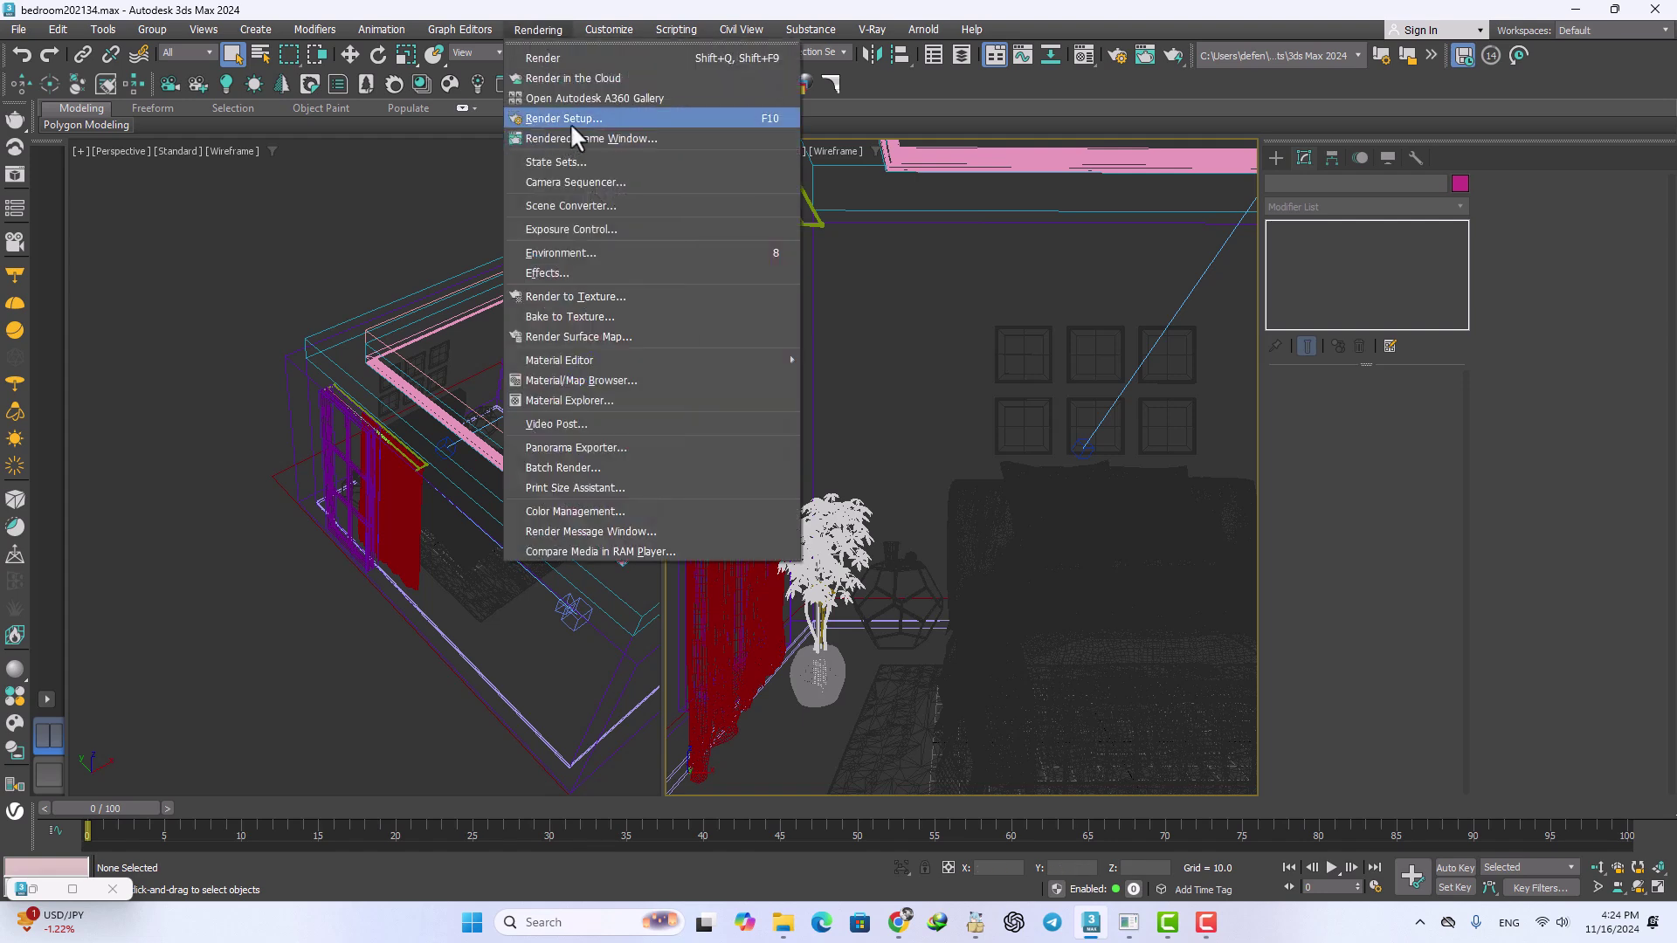
{"action": "left_click", "coordinate": [569, 120]}
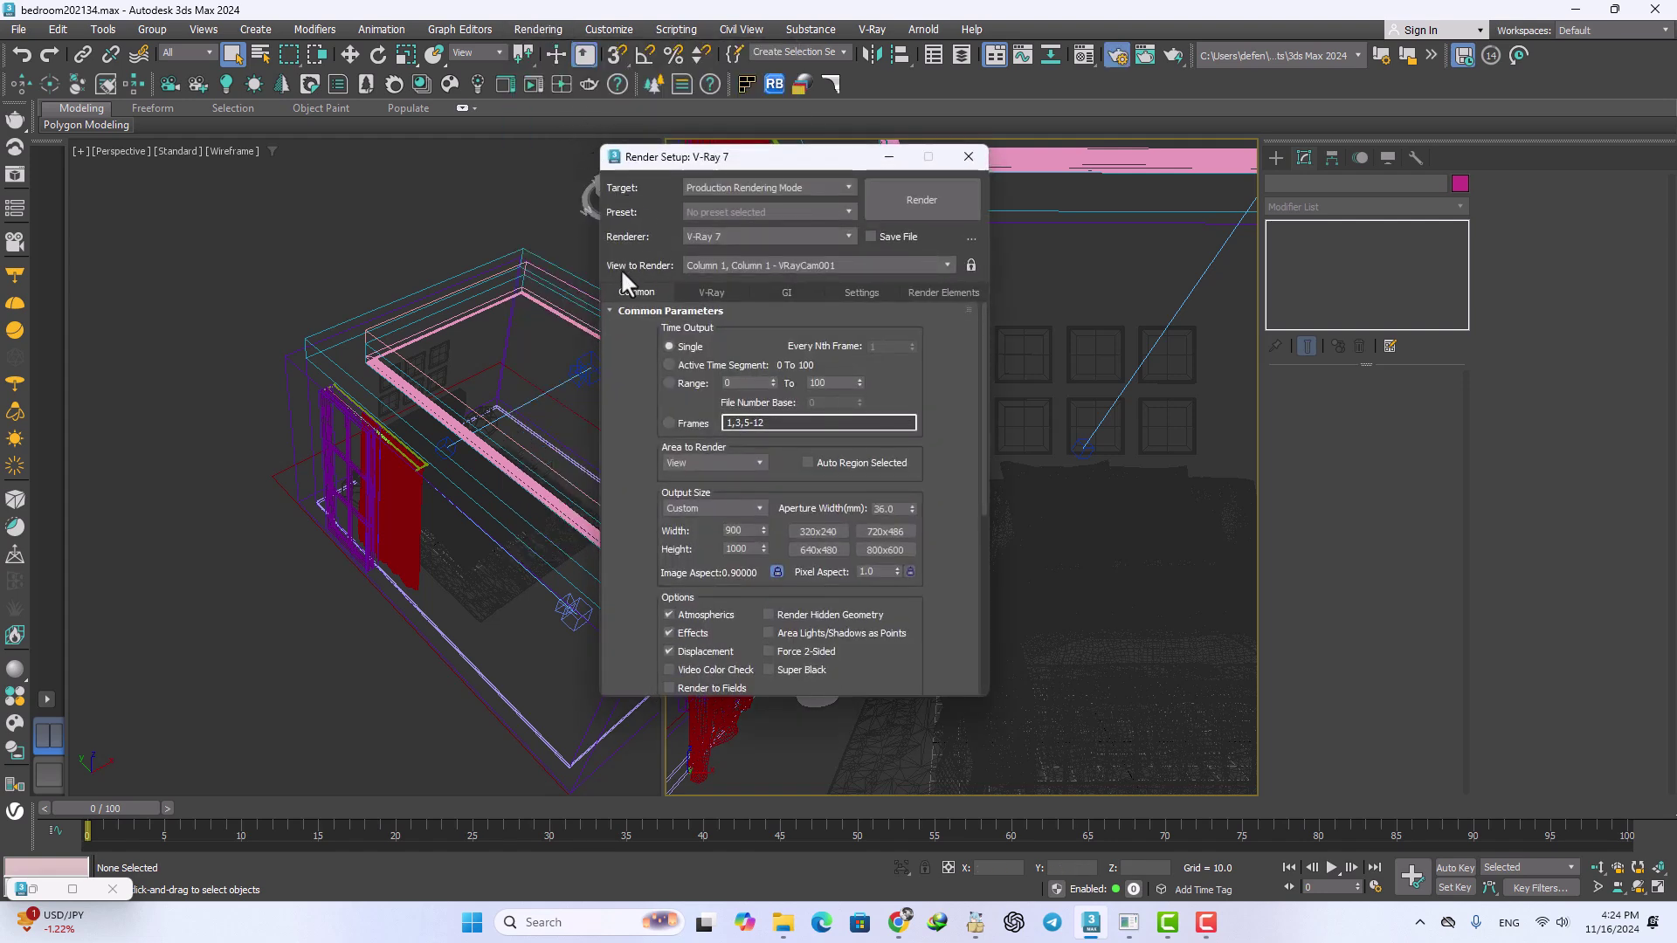
{"action": "left_click", "coordinate": [971, 264]}
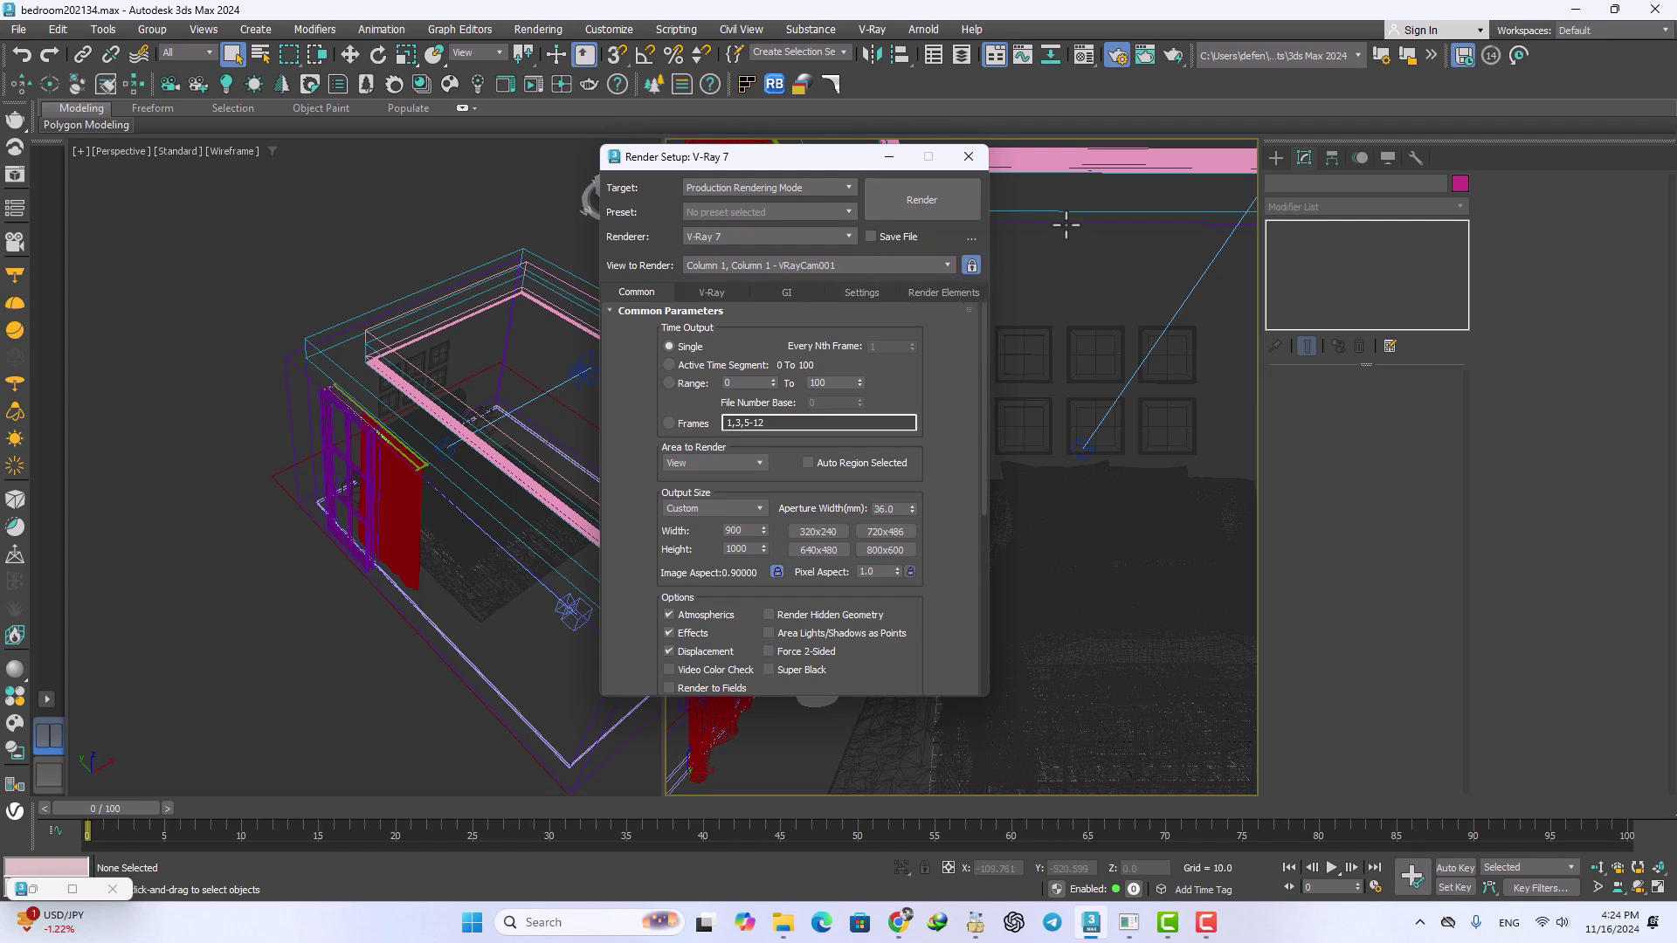
{"action": "left_click", "coordinate": [968, 157]}
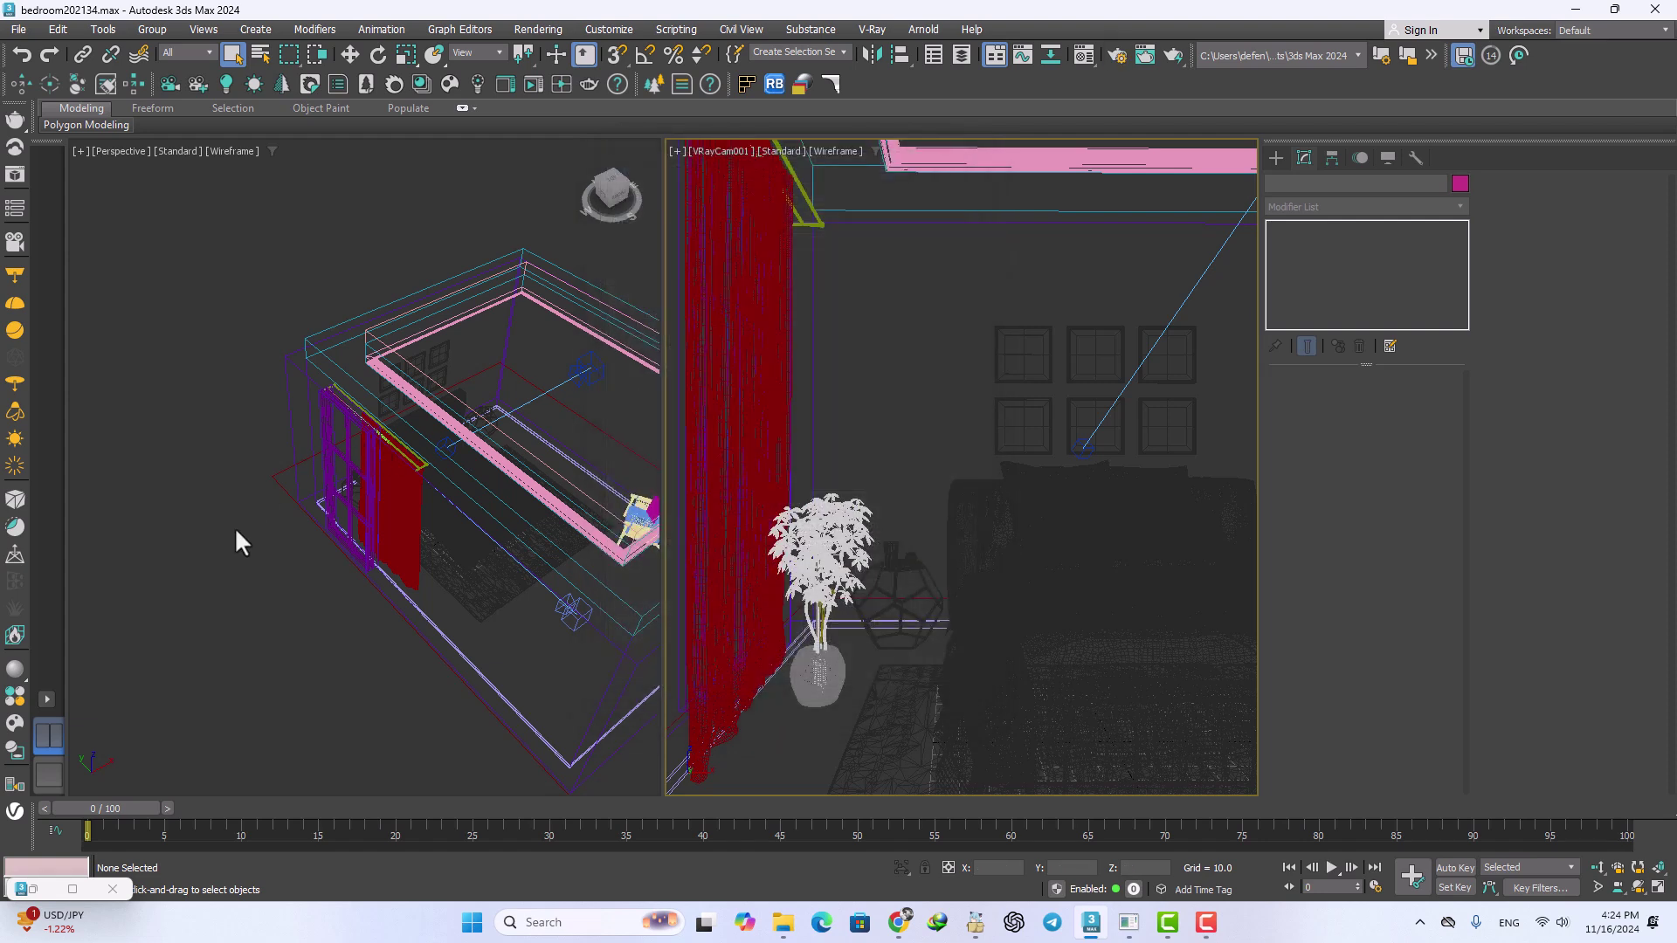
Step: Create a VRaySun aimed at the bed from the left, accepting the VRaySky environment map
{"action": "scroll", "coordinate": [240, 522], "scroll_direction": "down", "scroll_amount": 2}
{"action": "middle_click_drag", "start_coordinate": [385, 476], "coordinate": [482, 436]}
{"action": "left_click", "coordinate": [1276, 157]}
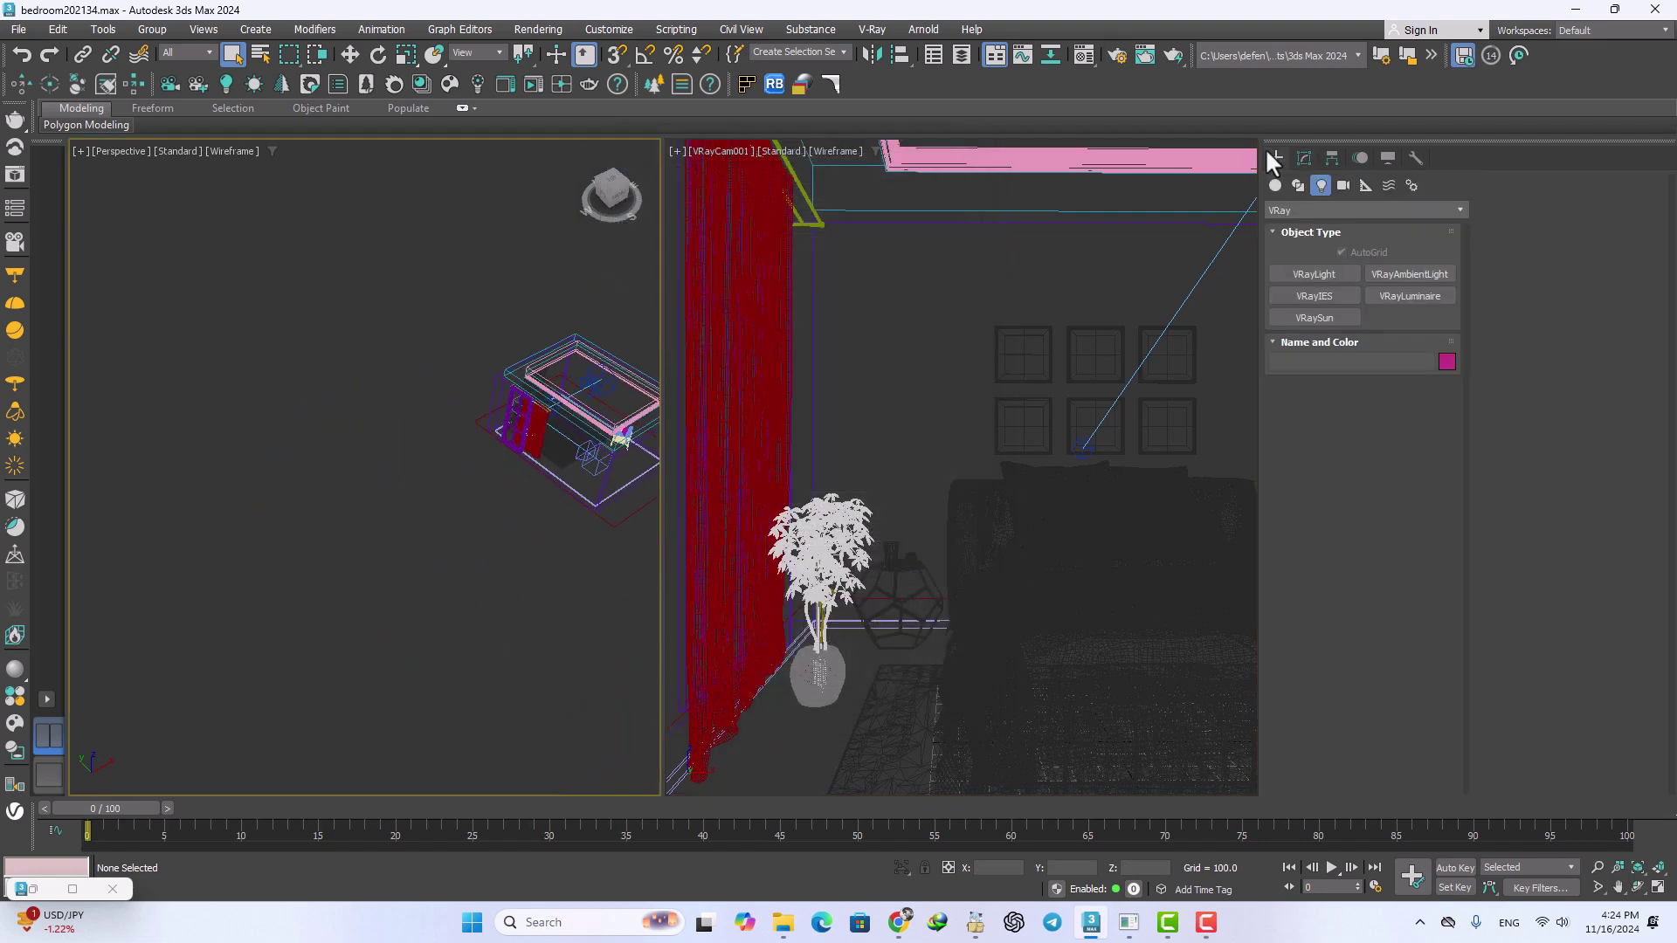
{"action": "left_click", "coordinate": [1315, 317]}
{"action": "scroll", "coordinate": [559, 489], "scroll_direction": "down", "scroll_amount": 2}
{"action": "middle_click_drag", "start_coordinate": [489, 515], "coordinate": [428, 544], "text": "alt"}
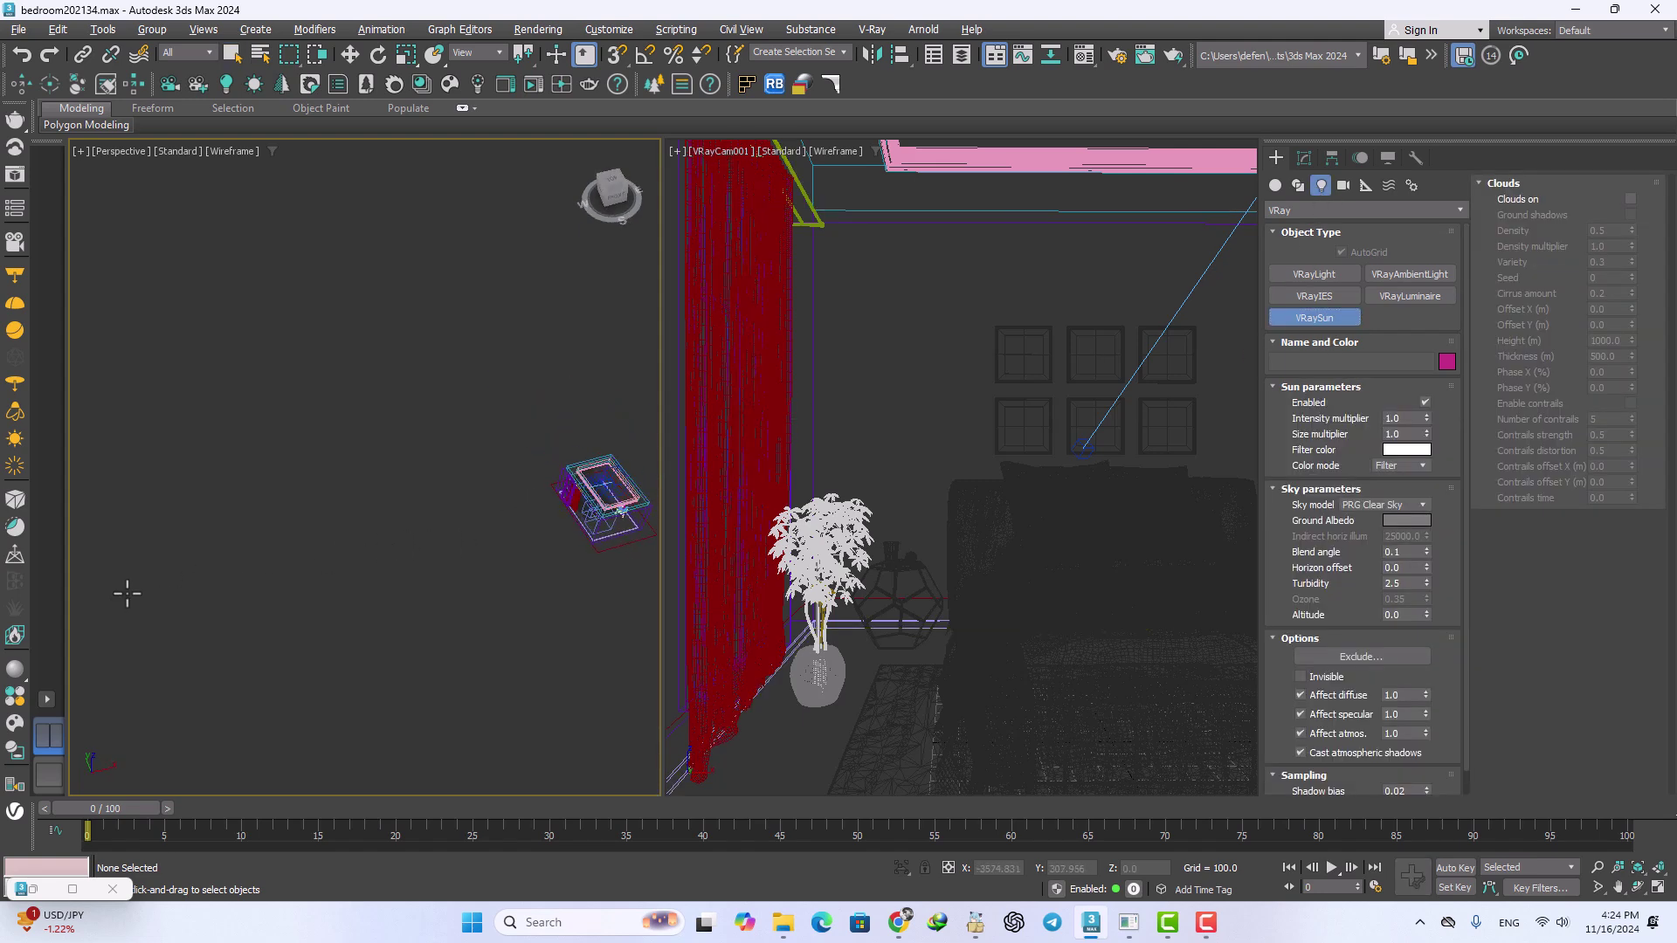
{"action": "left_click_drag", "start_coordinate": [127, 594], "coordinate": [578, 493]}
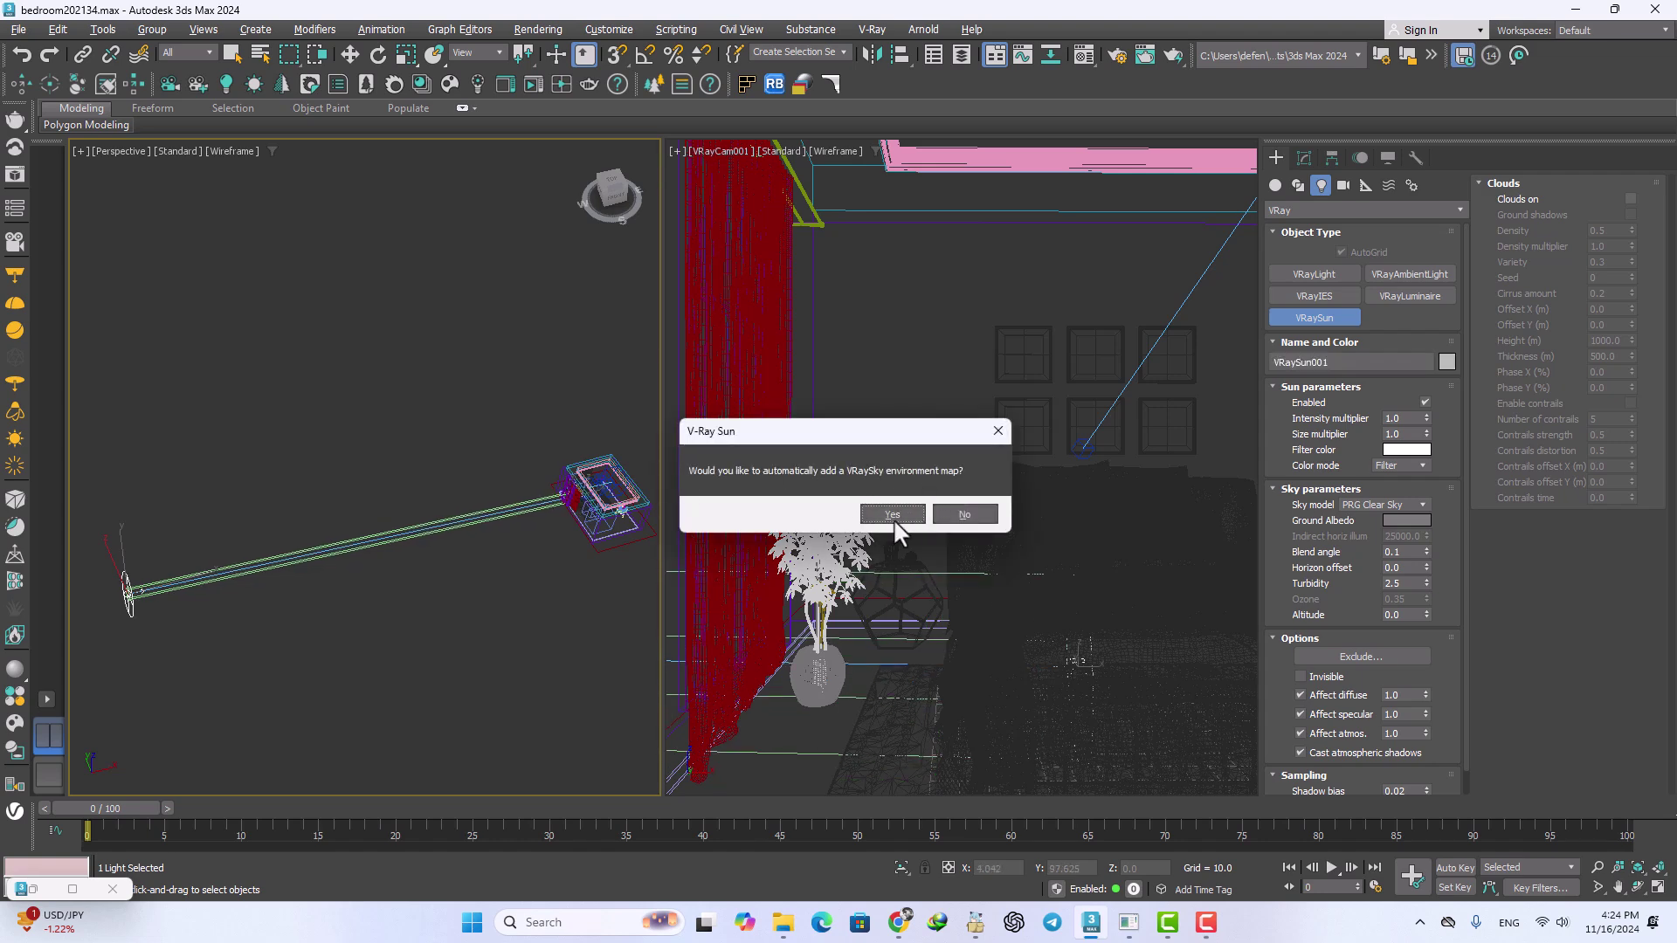
{"action": "left_click", "coordinate": [892, 515]}
Step: Raise the sun high above the room and frame it in the perspective view
{"action": "right_click", "coordinate": [164, 552]}
{"action": "middle_click_drag", "start_coordinate": [164, 553], "coordinate": [158, 516], "text": "alt"}
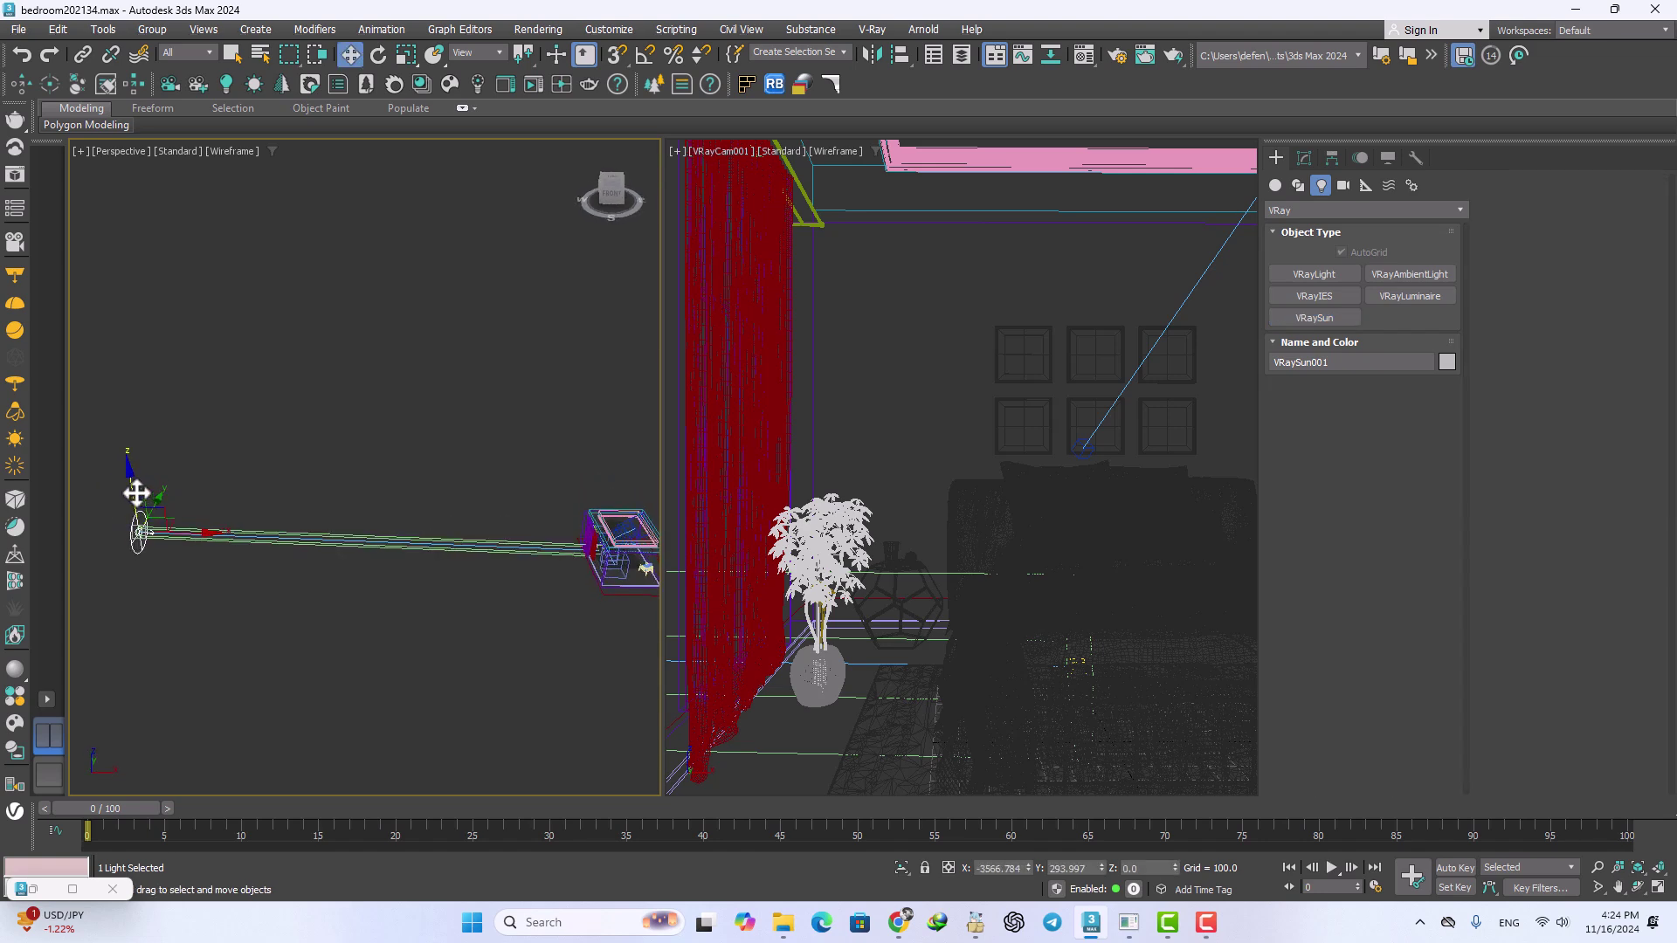
{"action": "left_click_drag", "start_coordinate": [130, 493], "coordinate": [145, 223]}
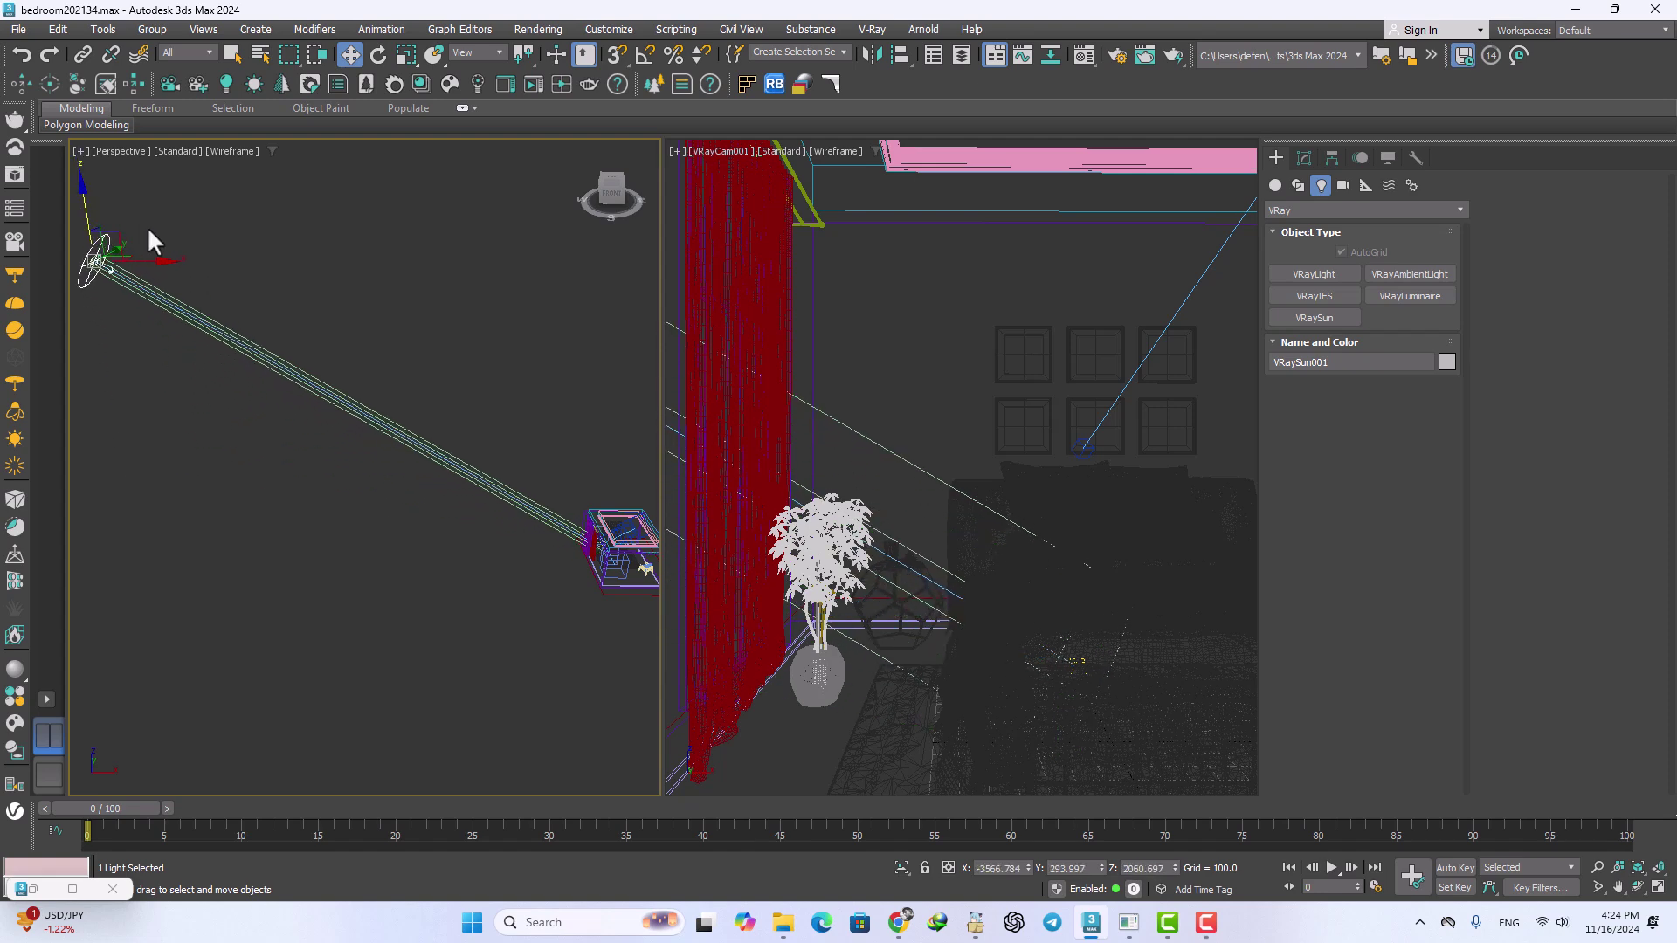
{"action": "key", "text": "z"}
{"action": "middle_click_drag", "start_coordinate": [390, 449], "coordinate": [472, 467], "text": "alt"}
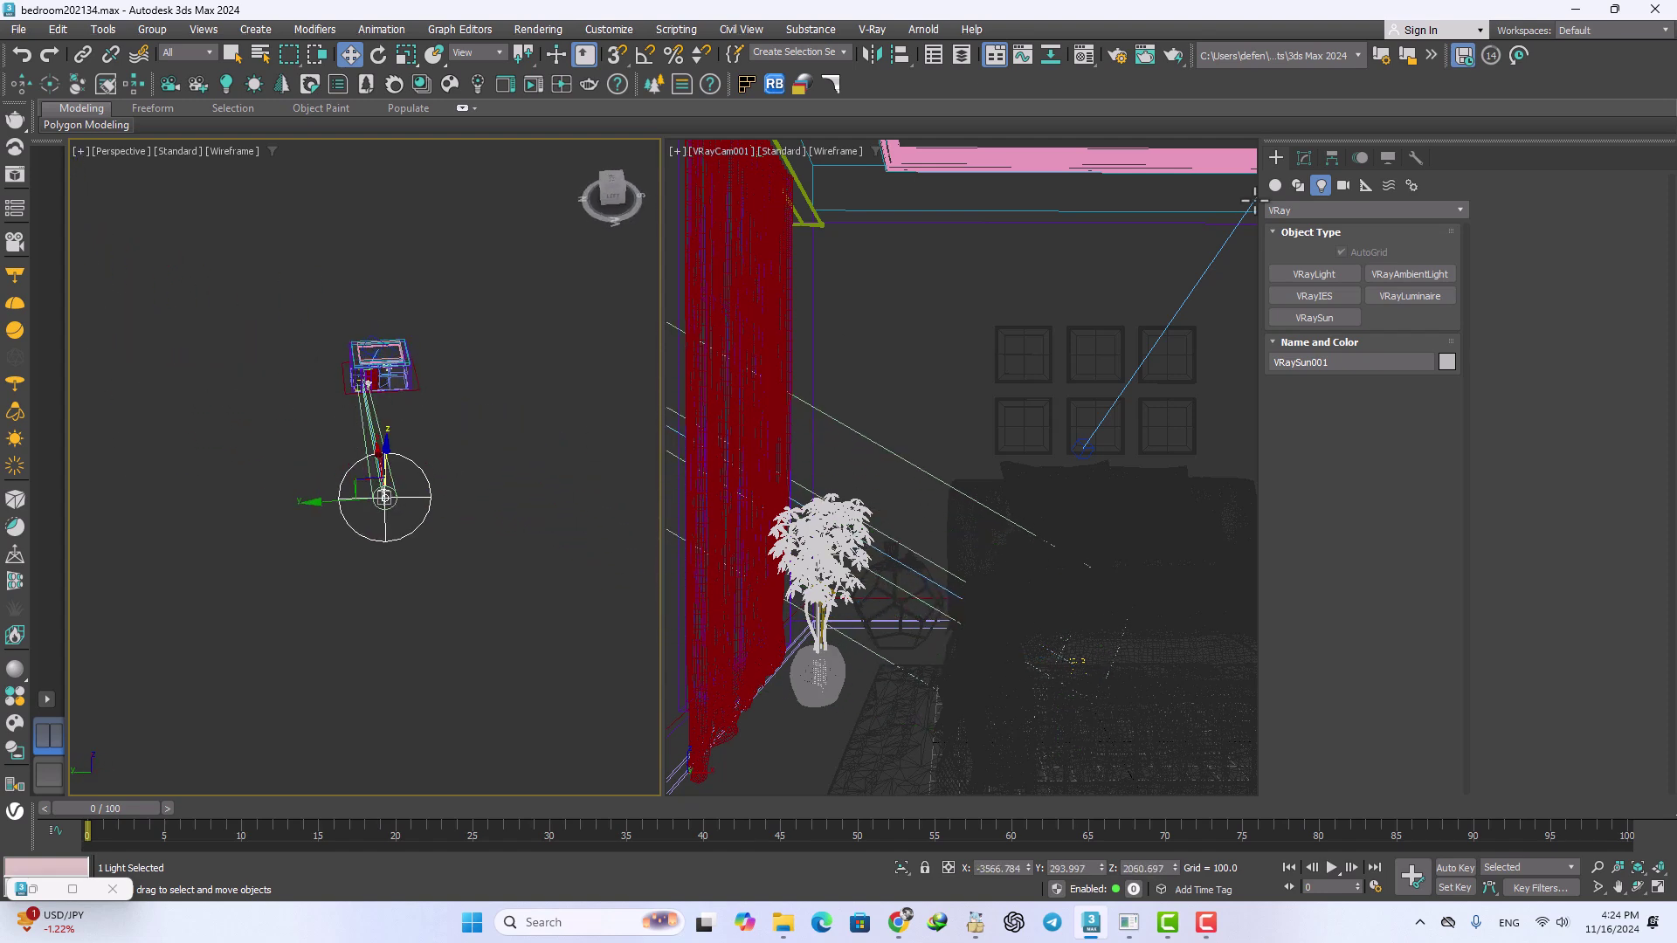
Step: Set the sun's size multiplier to 4.0
{"action": "left_click", "coordinate": [1302, 155]}
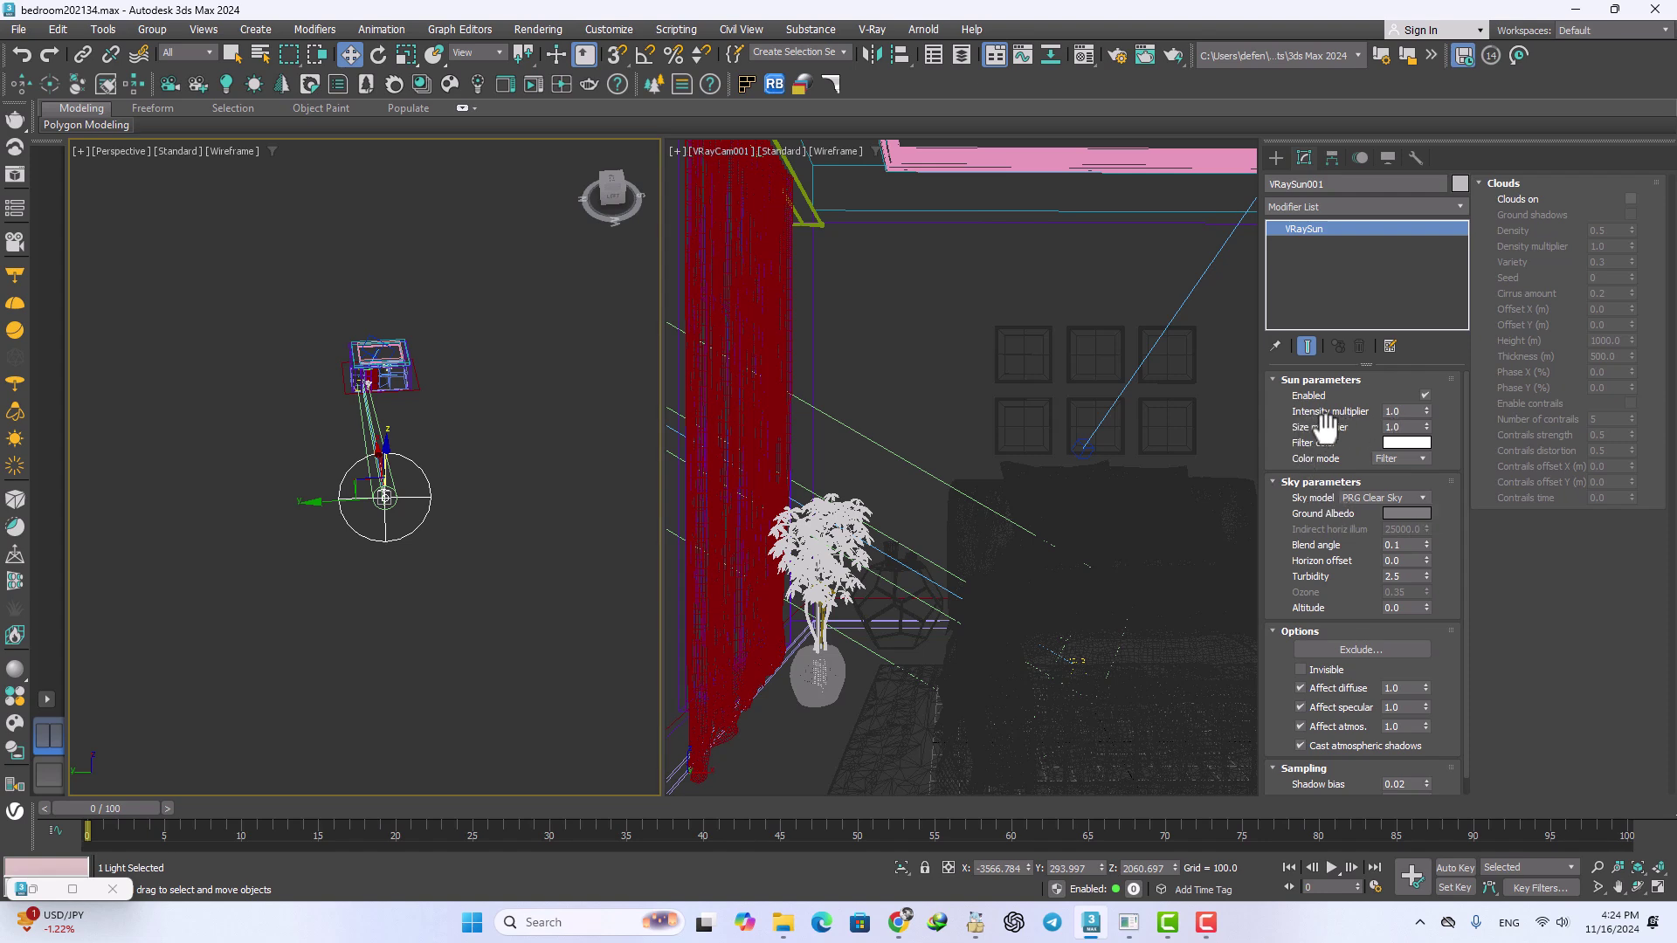
{"action": "left_click", "coordinate": [1401, 427]}
{"action": "type", "text": "4"}
{"action": "key", "text": "Return"}
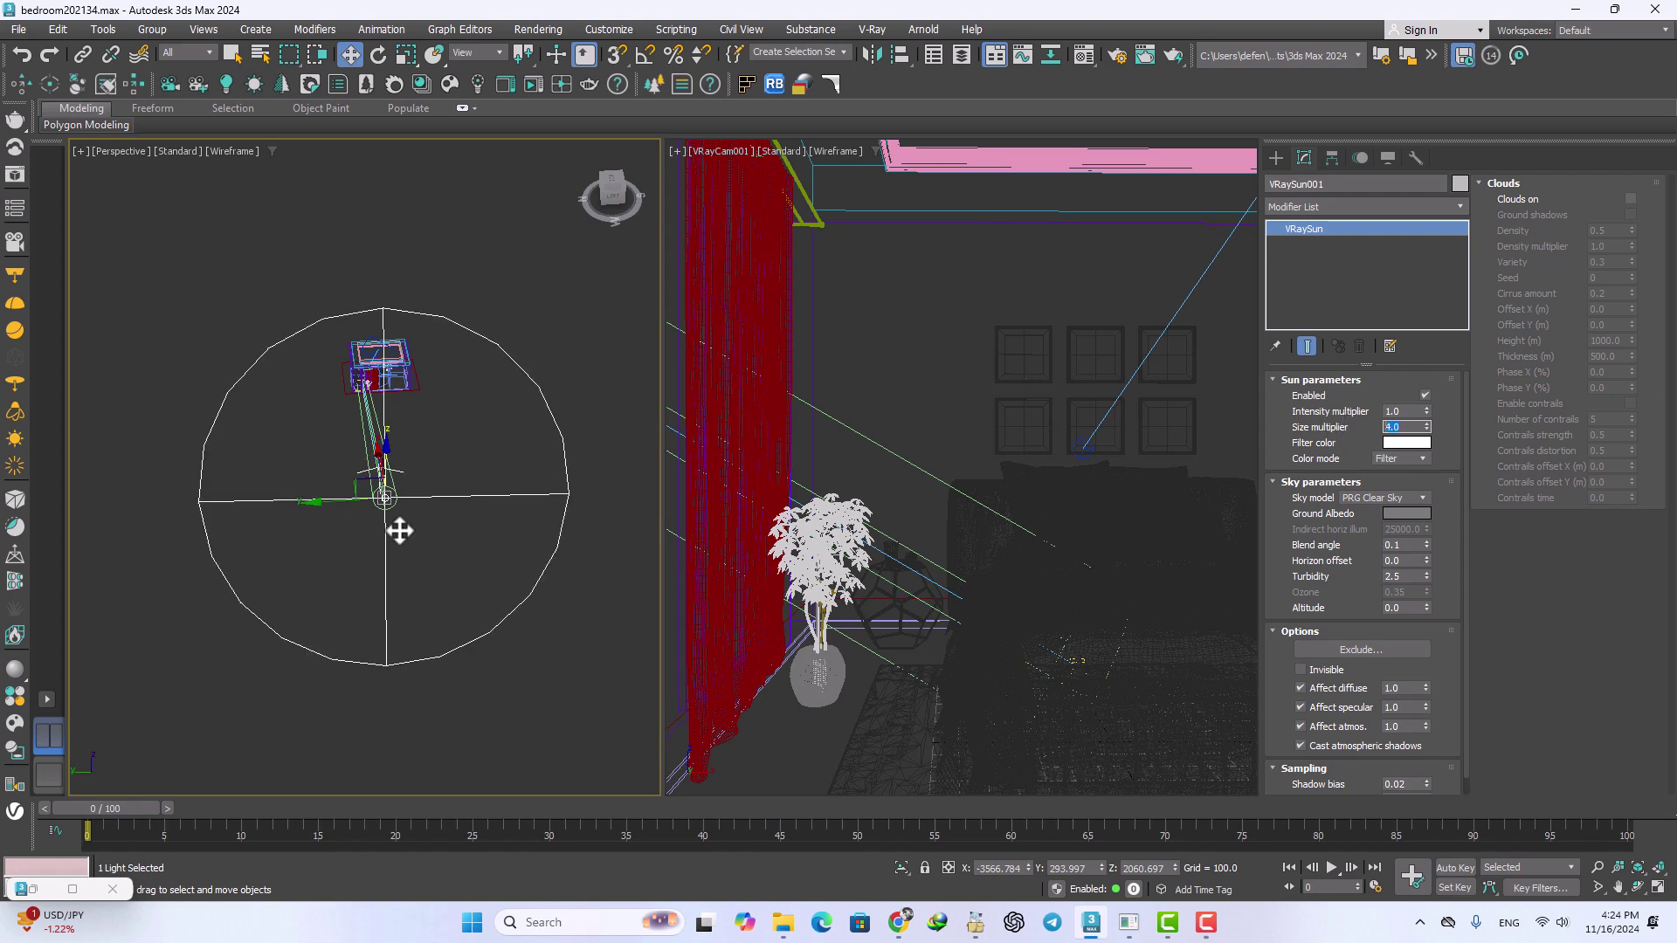
{"action": "middle_click_drag", "start_coordinate": [397, 528], "coordinate": [502, 564], "text": "alt"}
Step: Enable V-Ray material override with a VRayMtl, preserving original refraction
{"action": "left_click", "coordinate": [502, 563]}
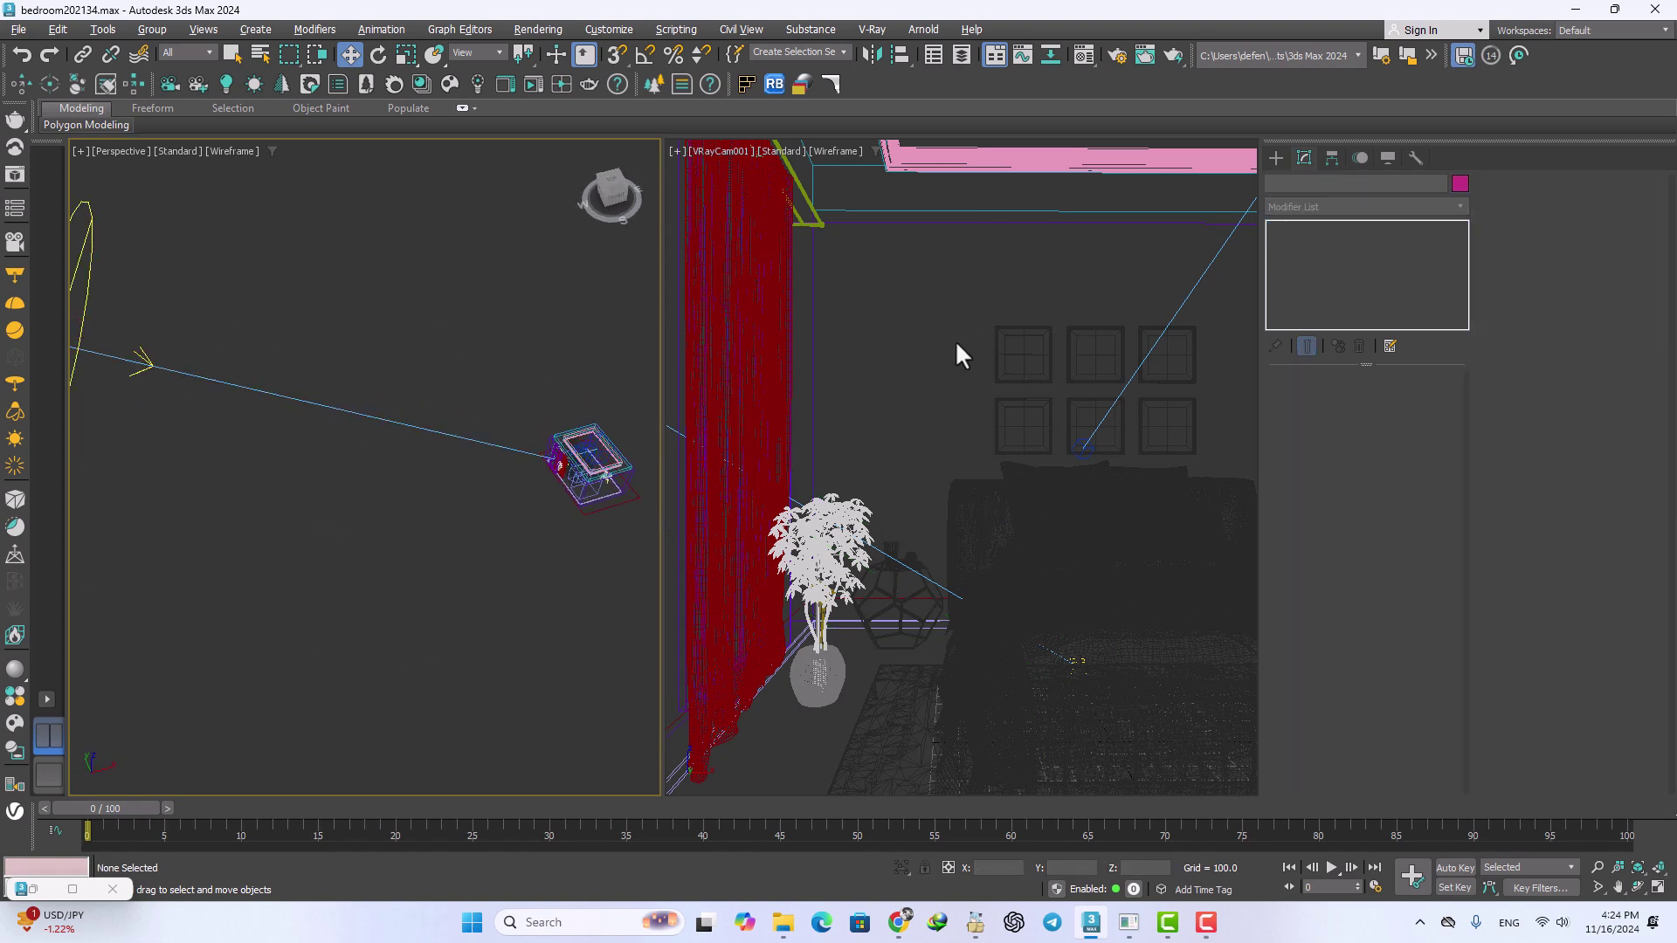
{"action": "left_click", "coordinate": [540, 31]}
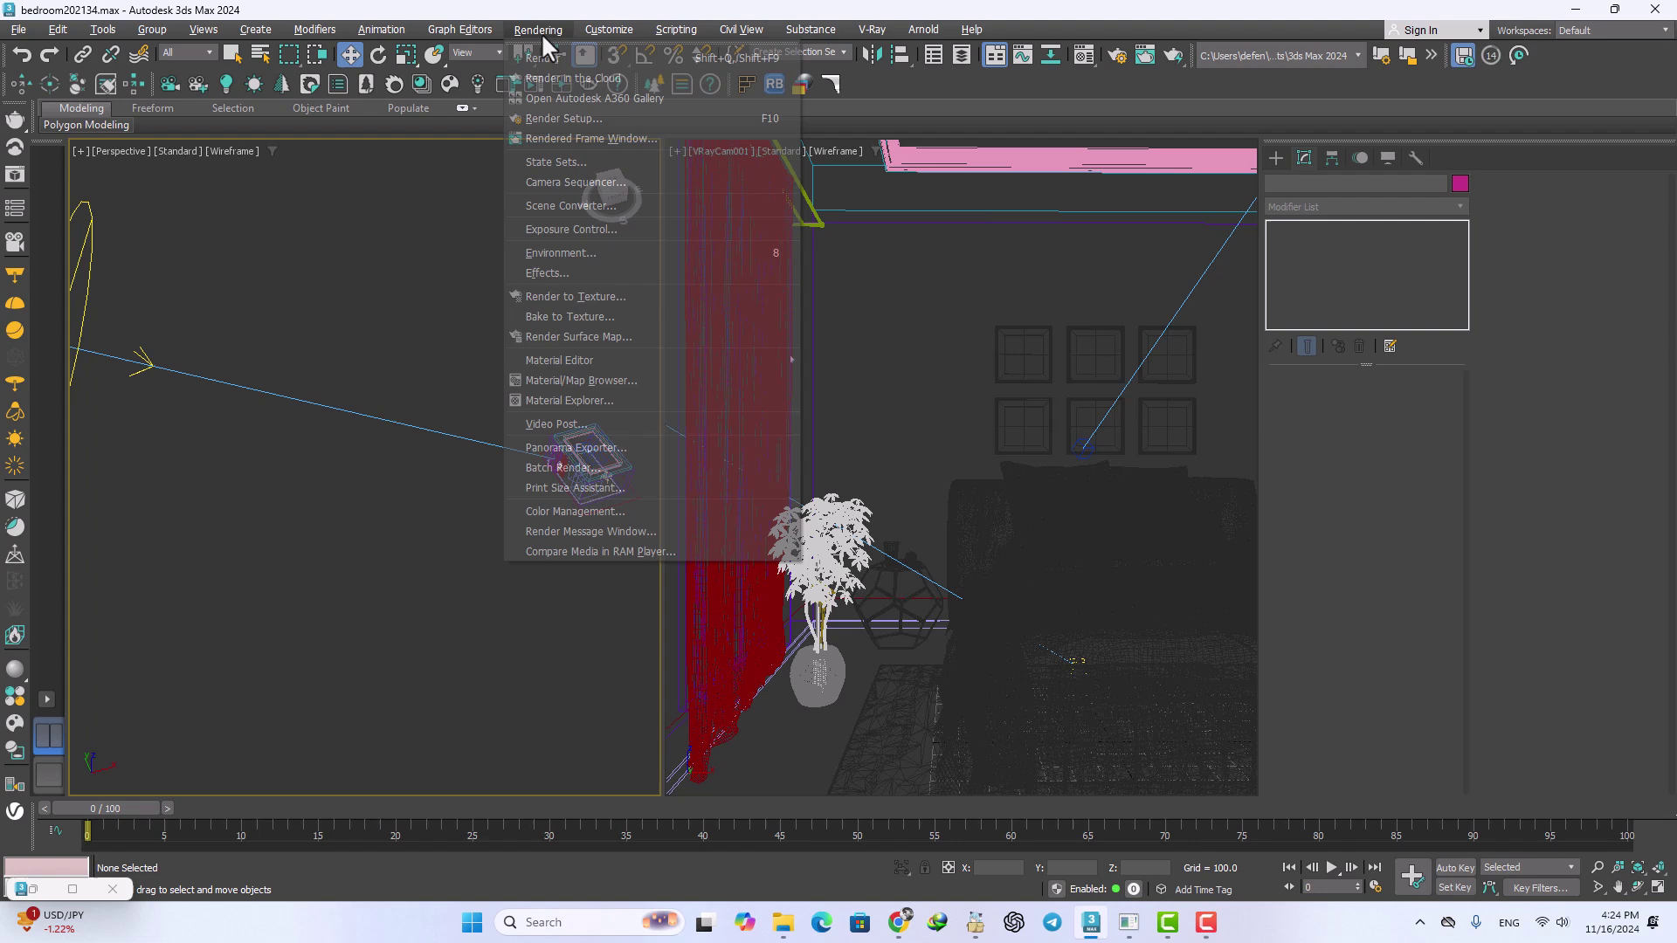
{"action": "left_click", "coordinate": [568, 118]}
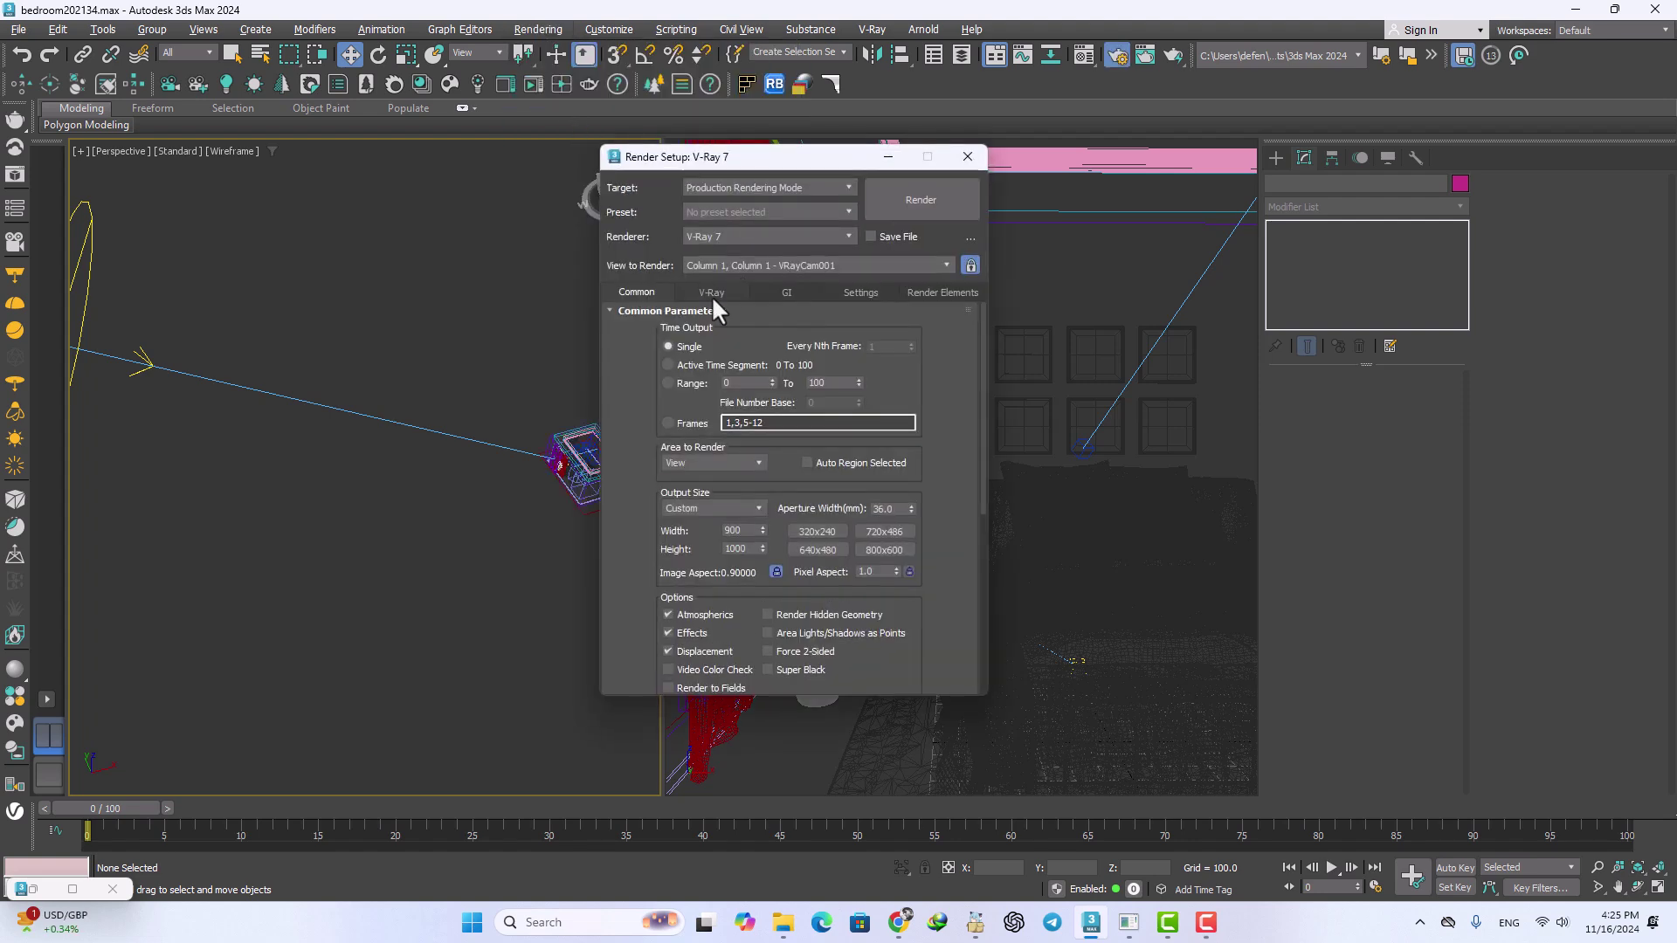
{"action": "left_click", "coordinate": [715, 293]}
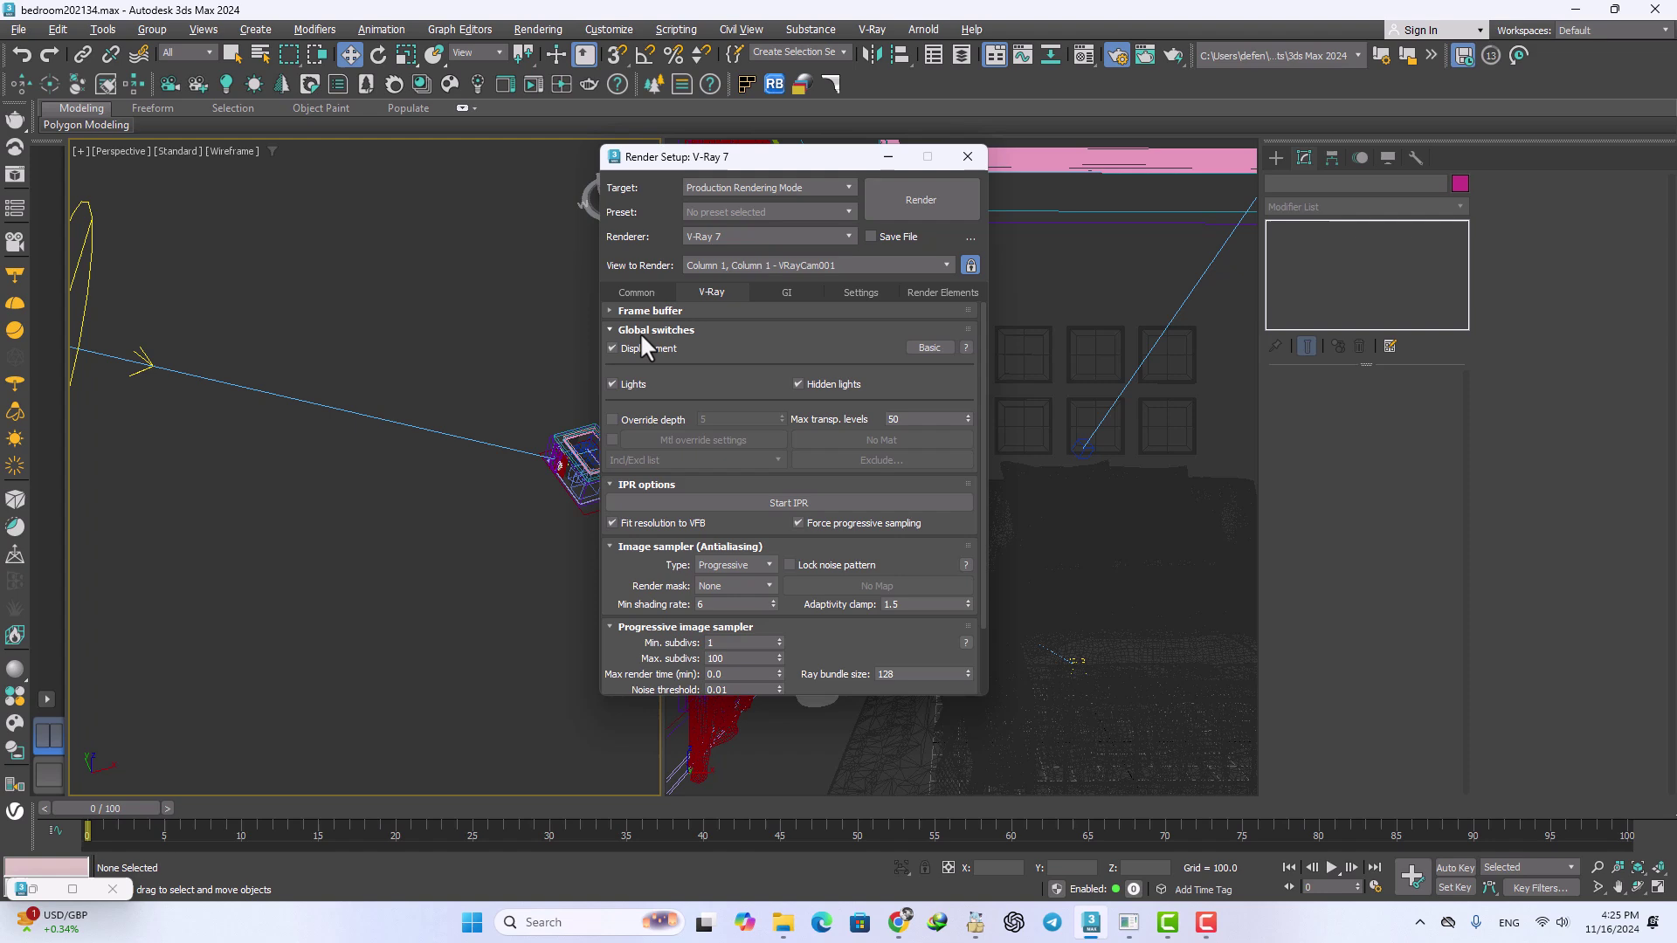
{"action": "left_click", "coordinate": [611, 439]}
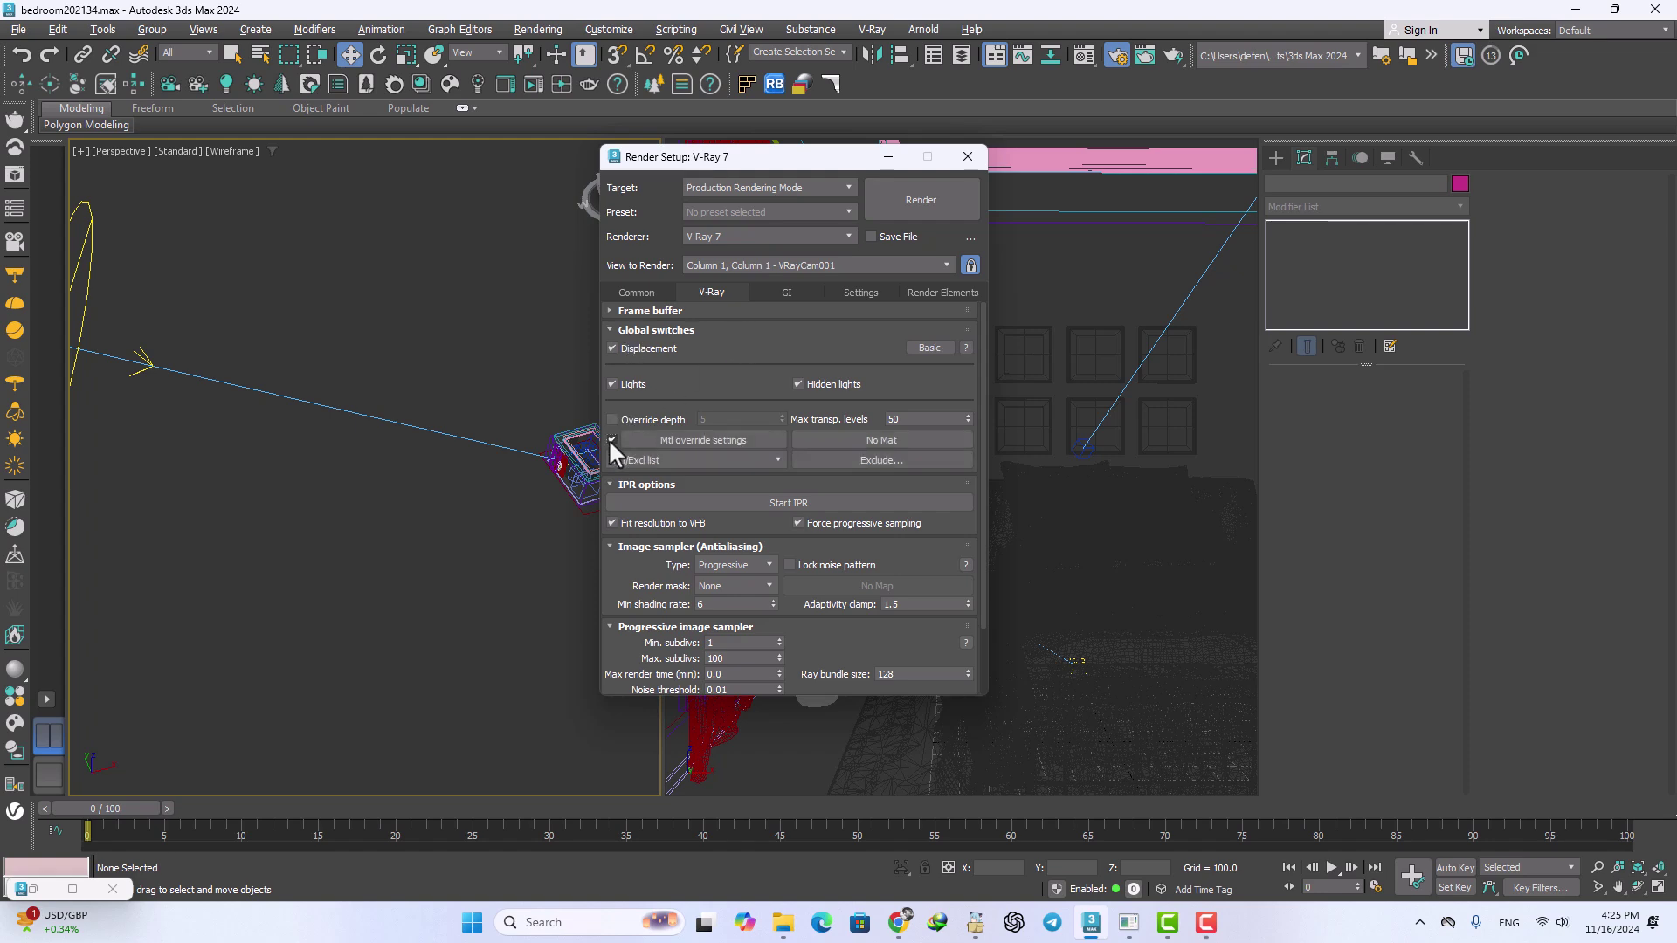
{"action": "left_click", "coordinate": [726, 440]}
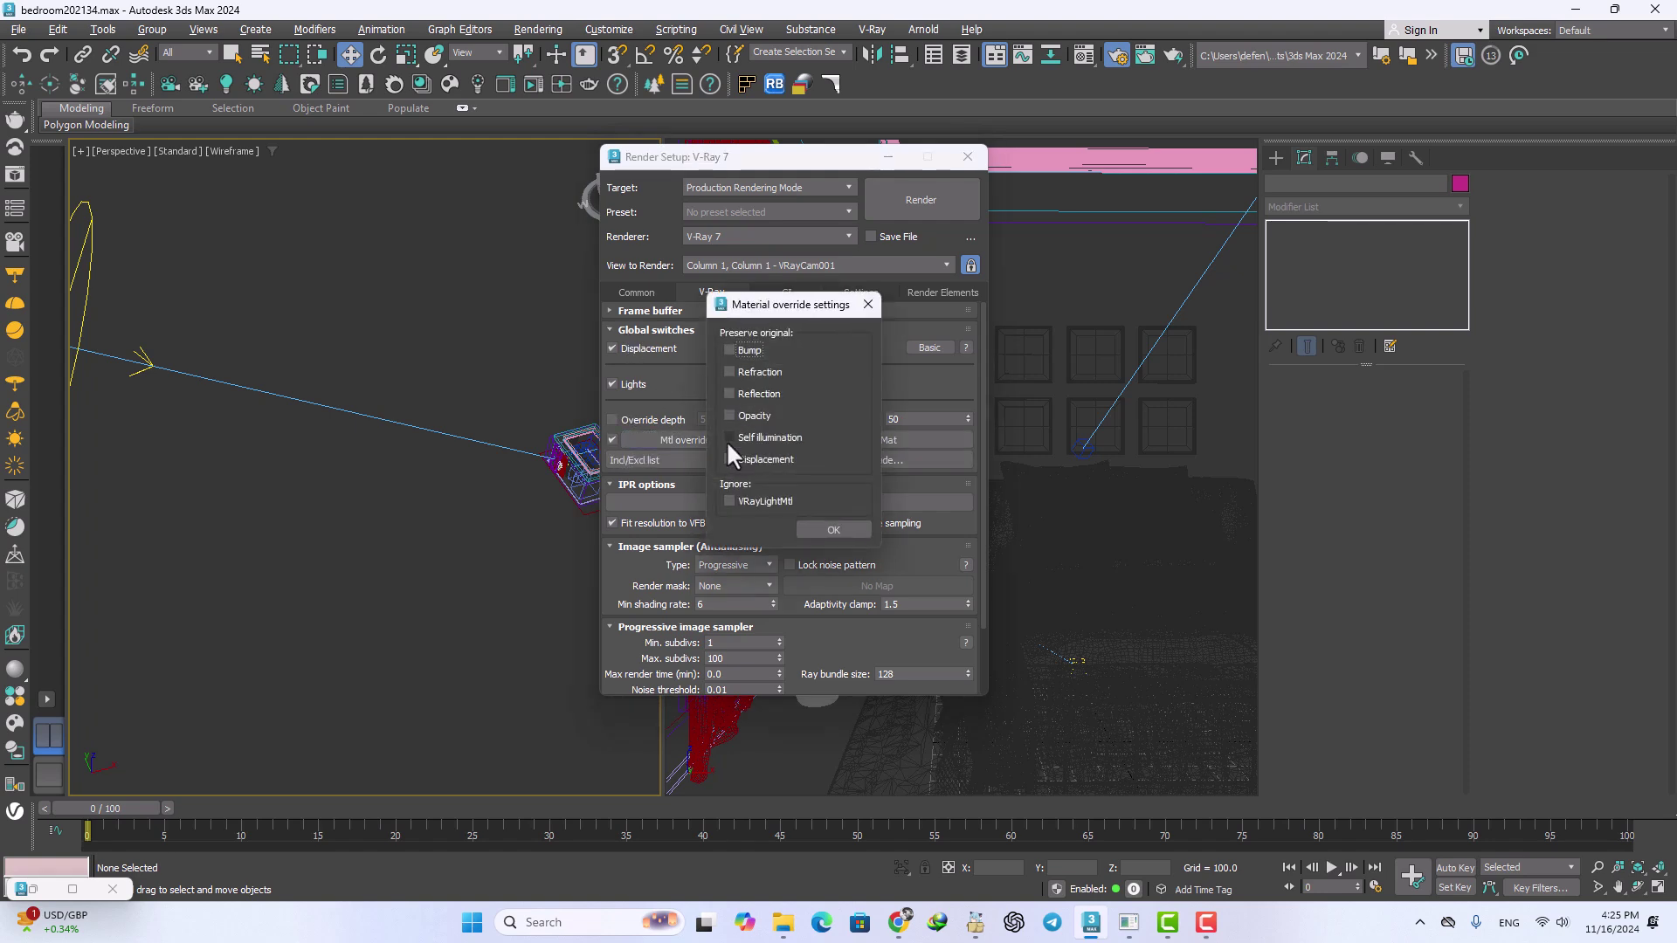
{"action": "left_click", "coordinate": [729, 372]}
{"action": "left_click", "coordinate": [834, 530]}
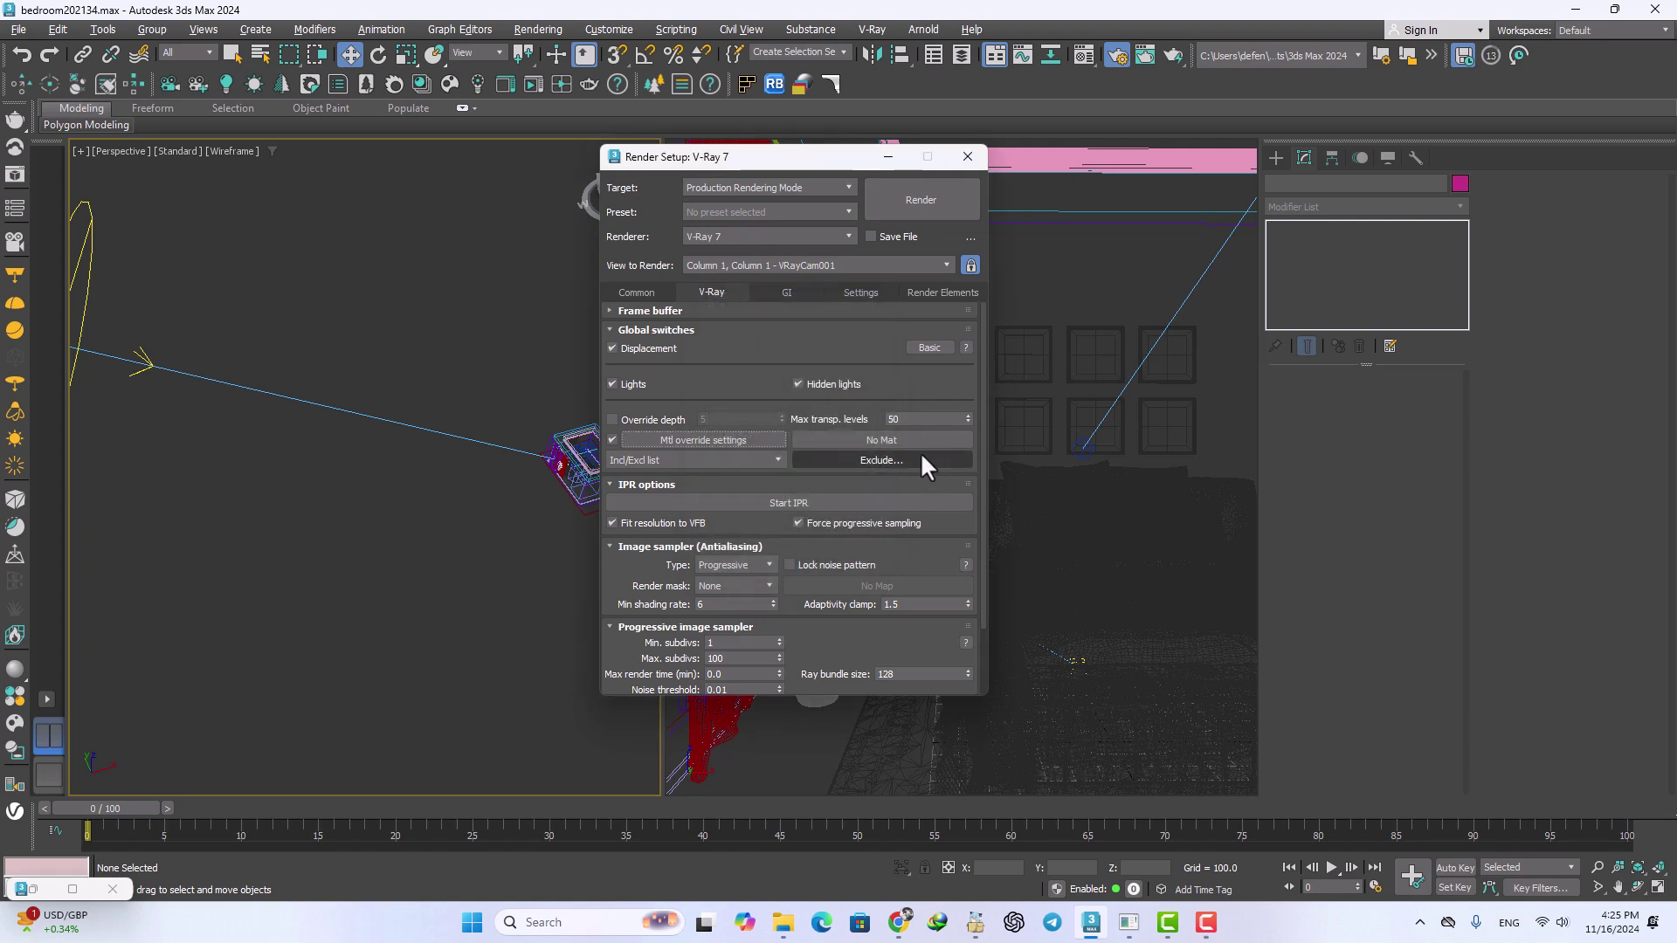
{"action": "left_click", "coordinate": [867, 440]}
{"action": "double_click", "coordinate": [419, 466]}
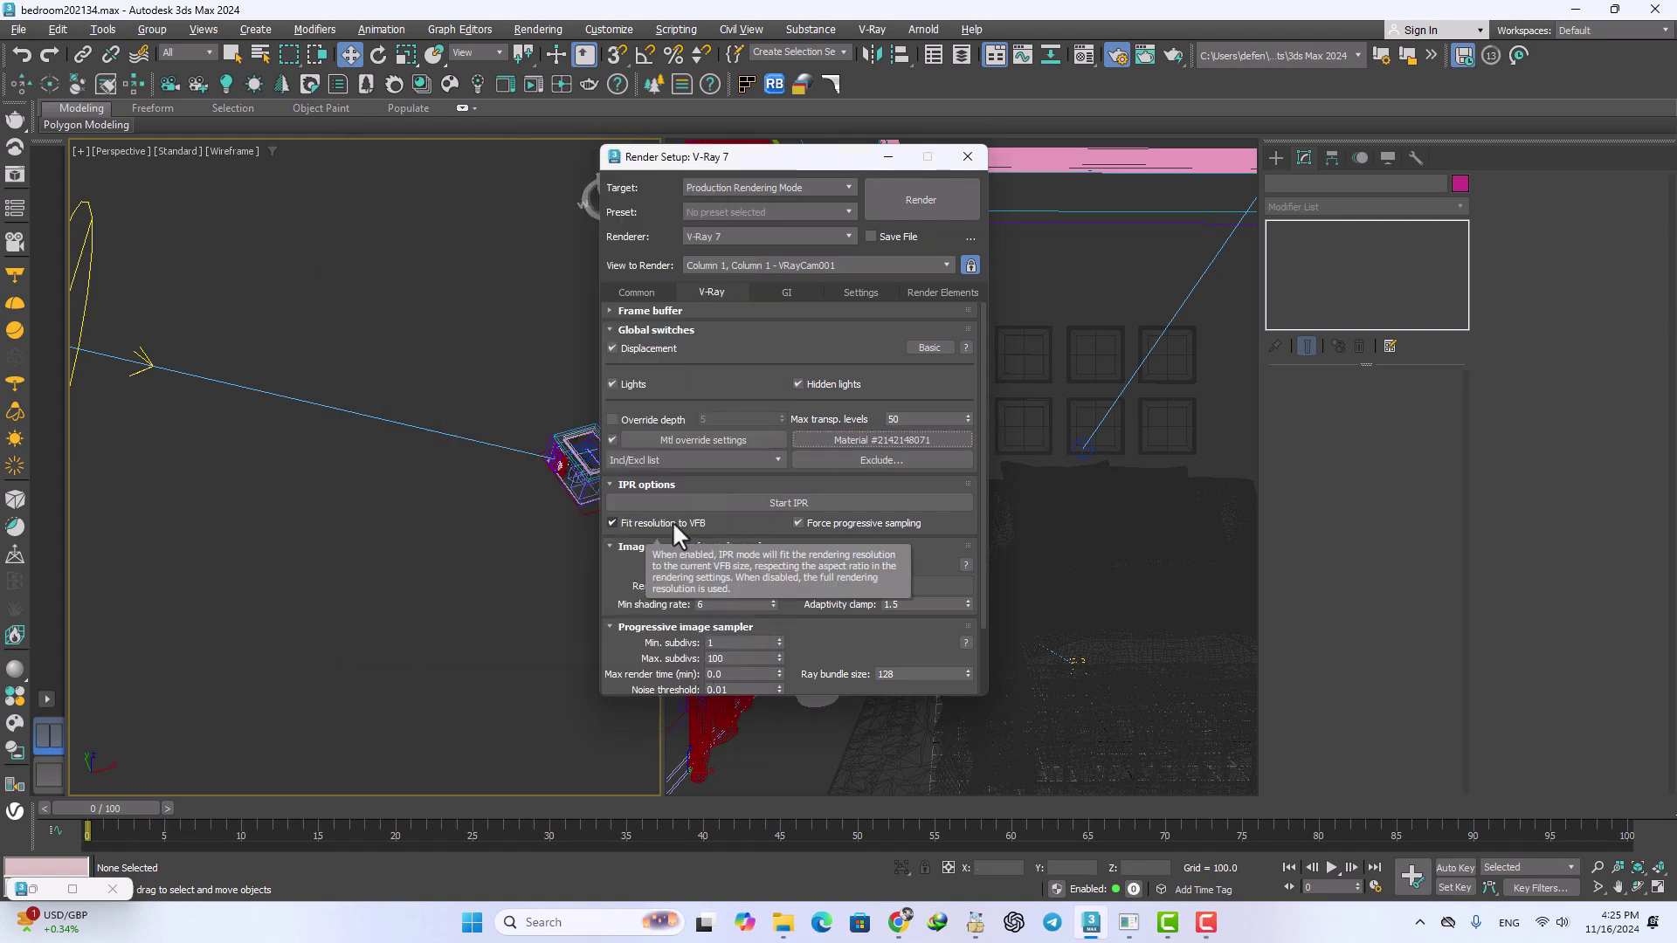
Step: Turn on ambient occlusion in the Advanced GI settings, amount 0.8, radius 10.0
{"action": "left_click", "coordinate": [788, 294]}
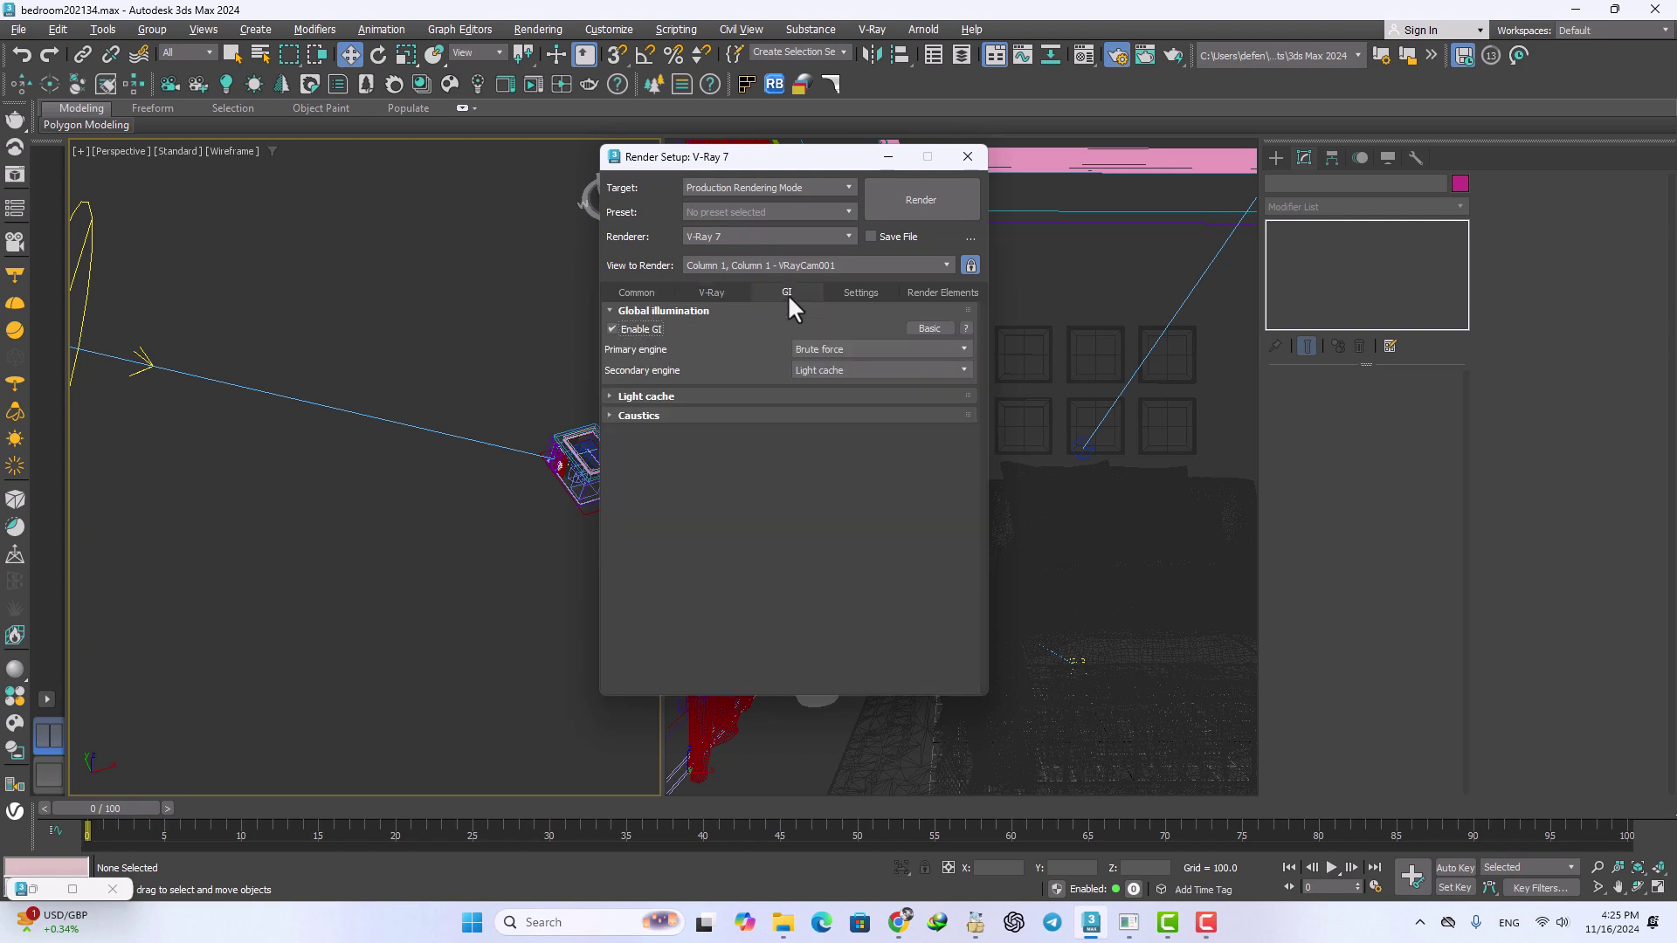
{"action": "left_click", "coordinate": [928, 329]}
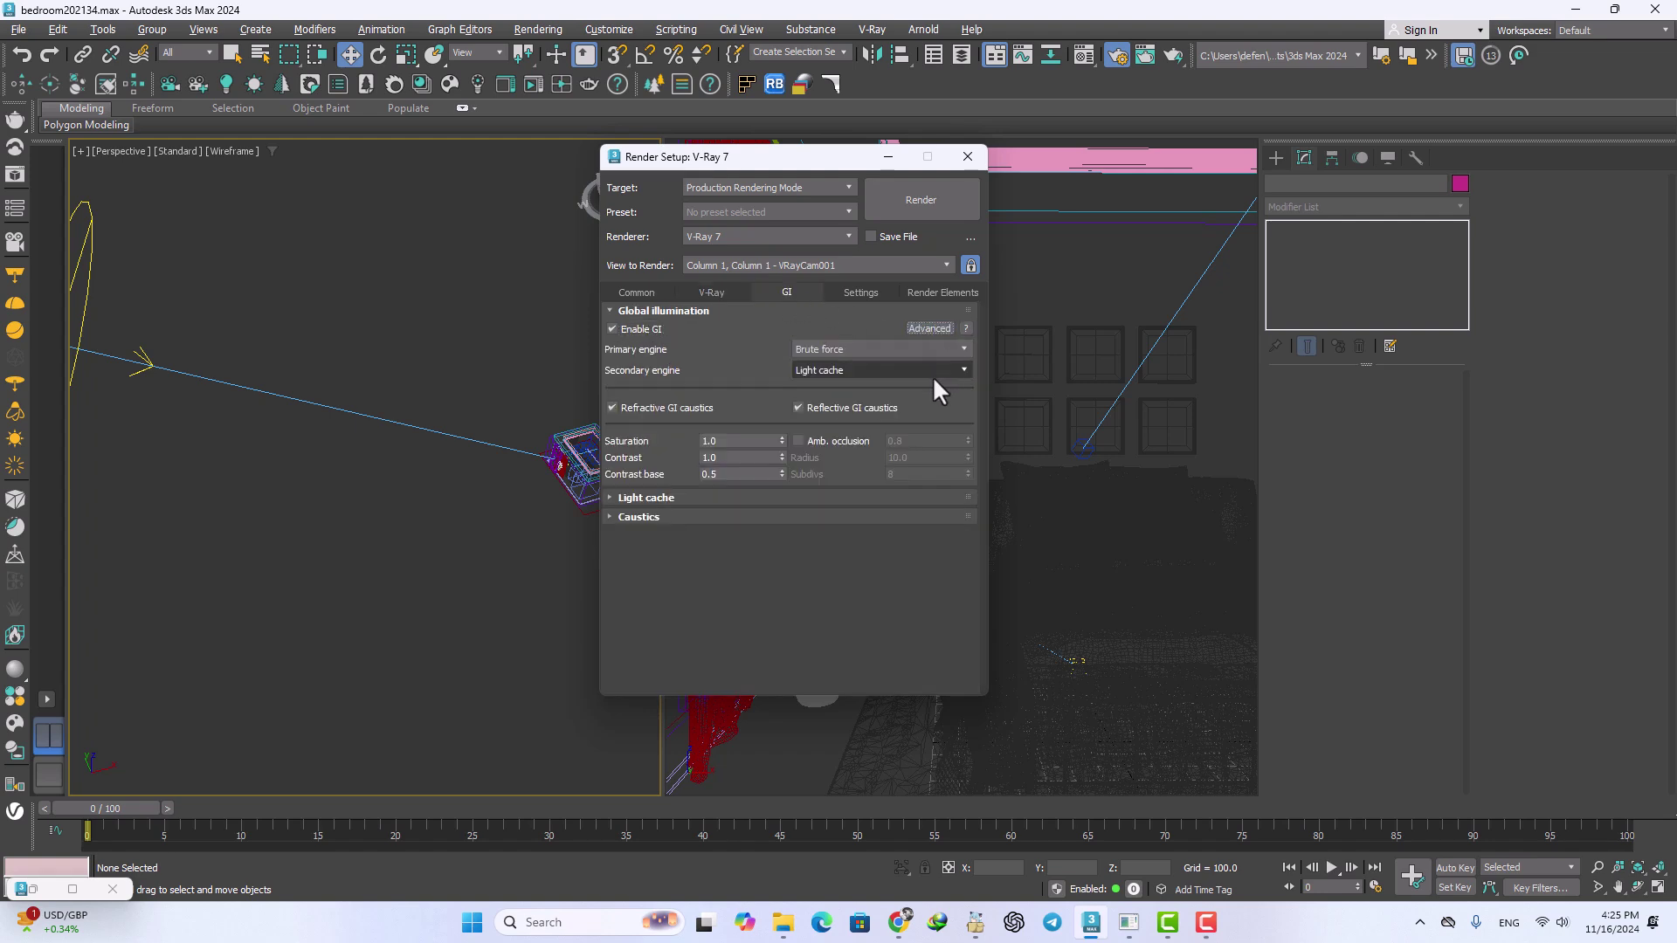
{"action": "left_click", "coordinate": [825, 440]}
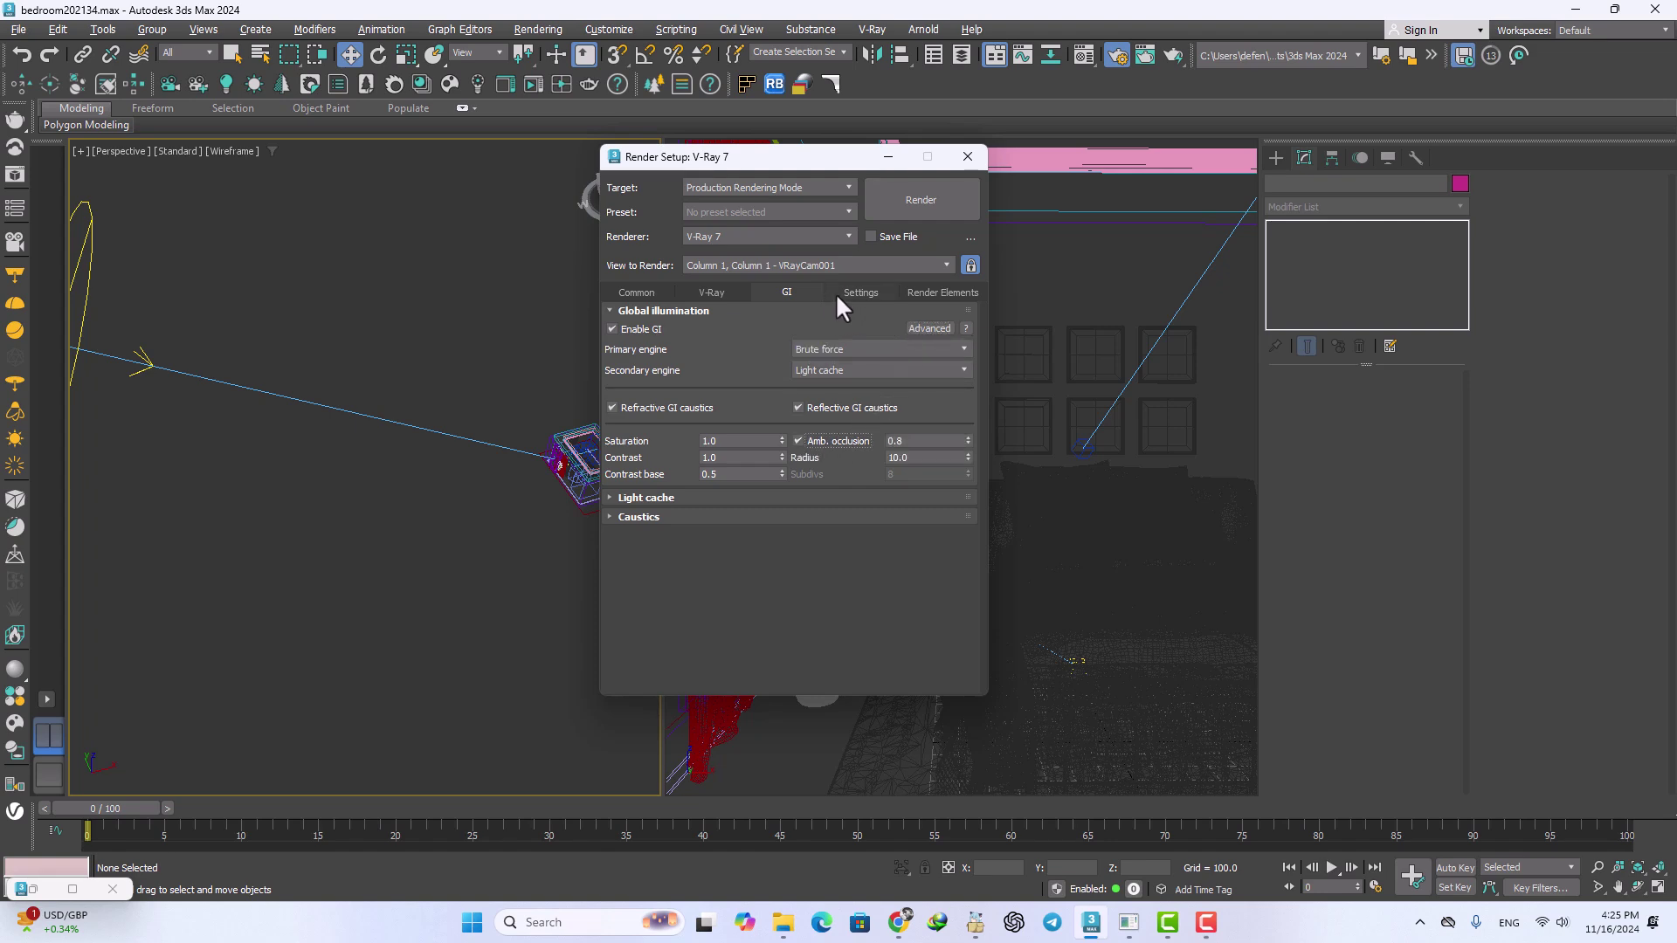
Step: Add a VRayDenoiser render element using the NVIDIA AI denoiser engine
{"action": "left_click", "coordinate": [935, 293]}
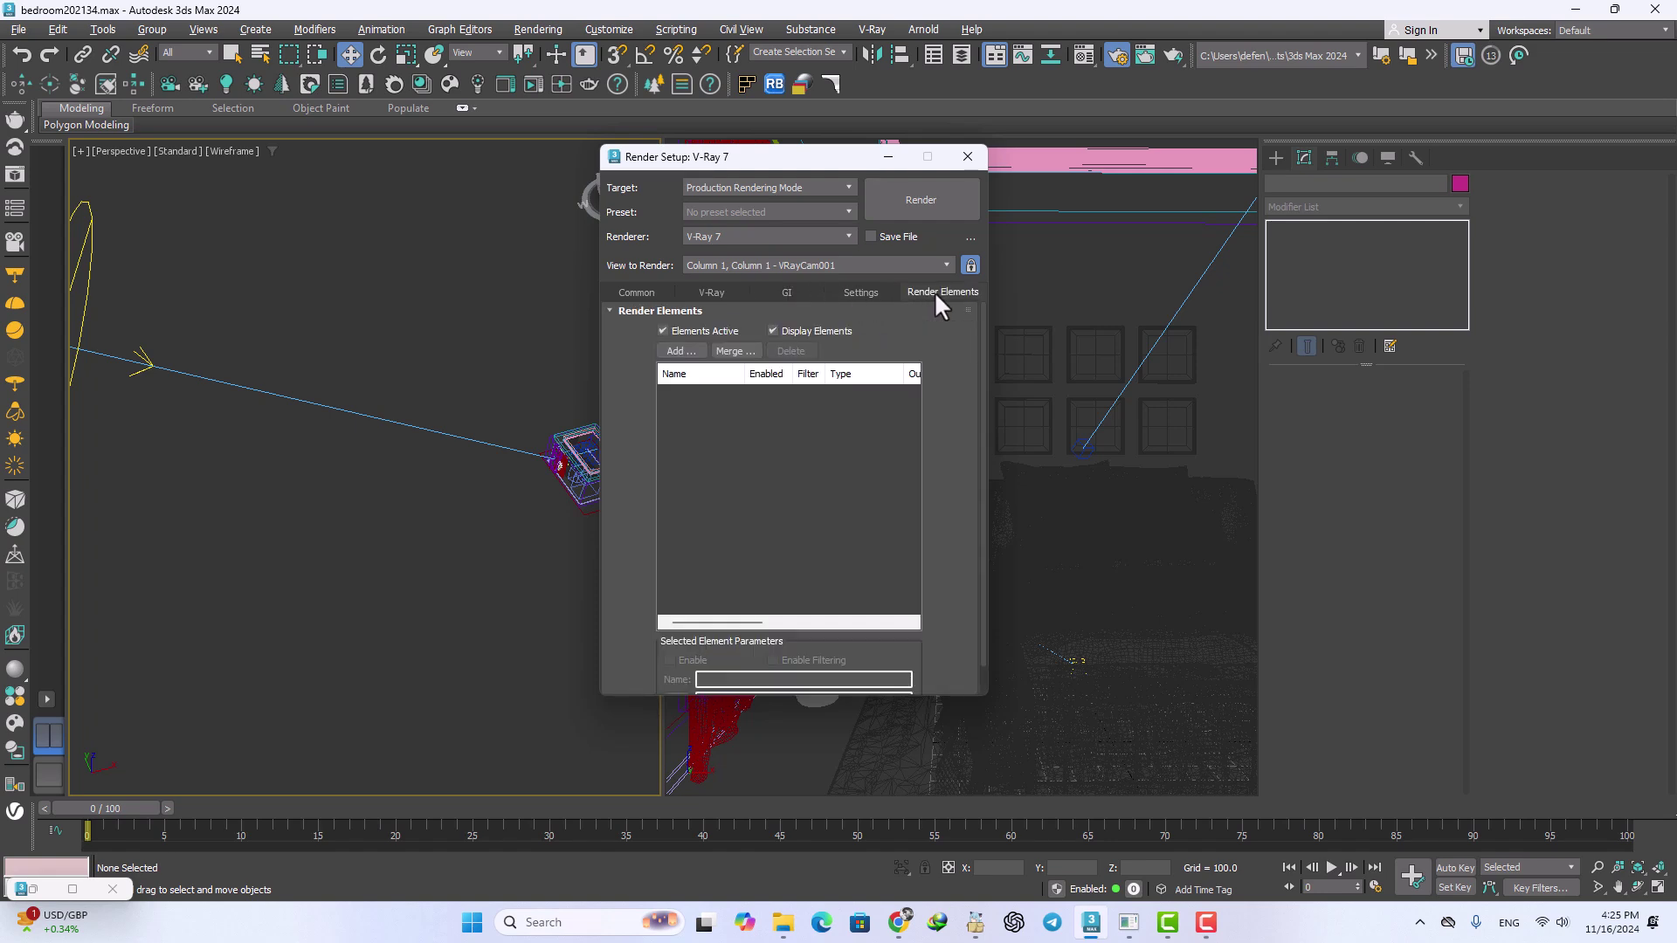
{"action": "left_click", "coordinate": [678, 351]}
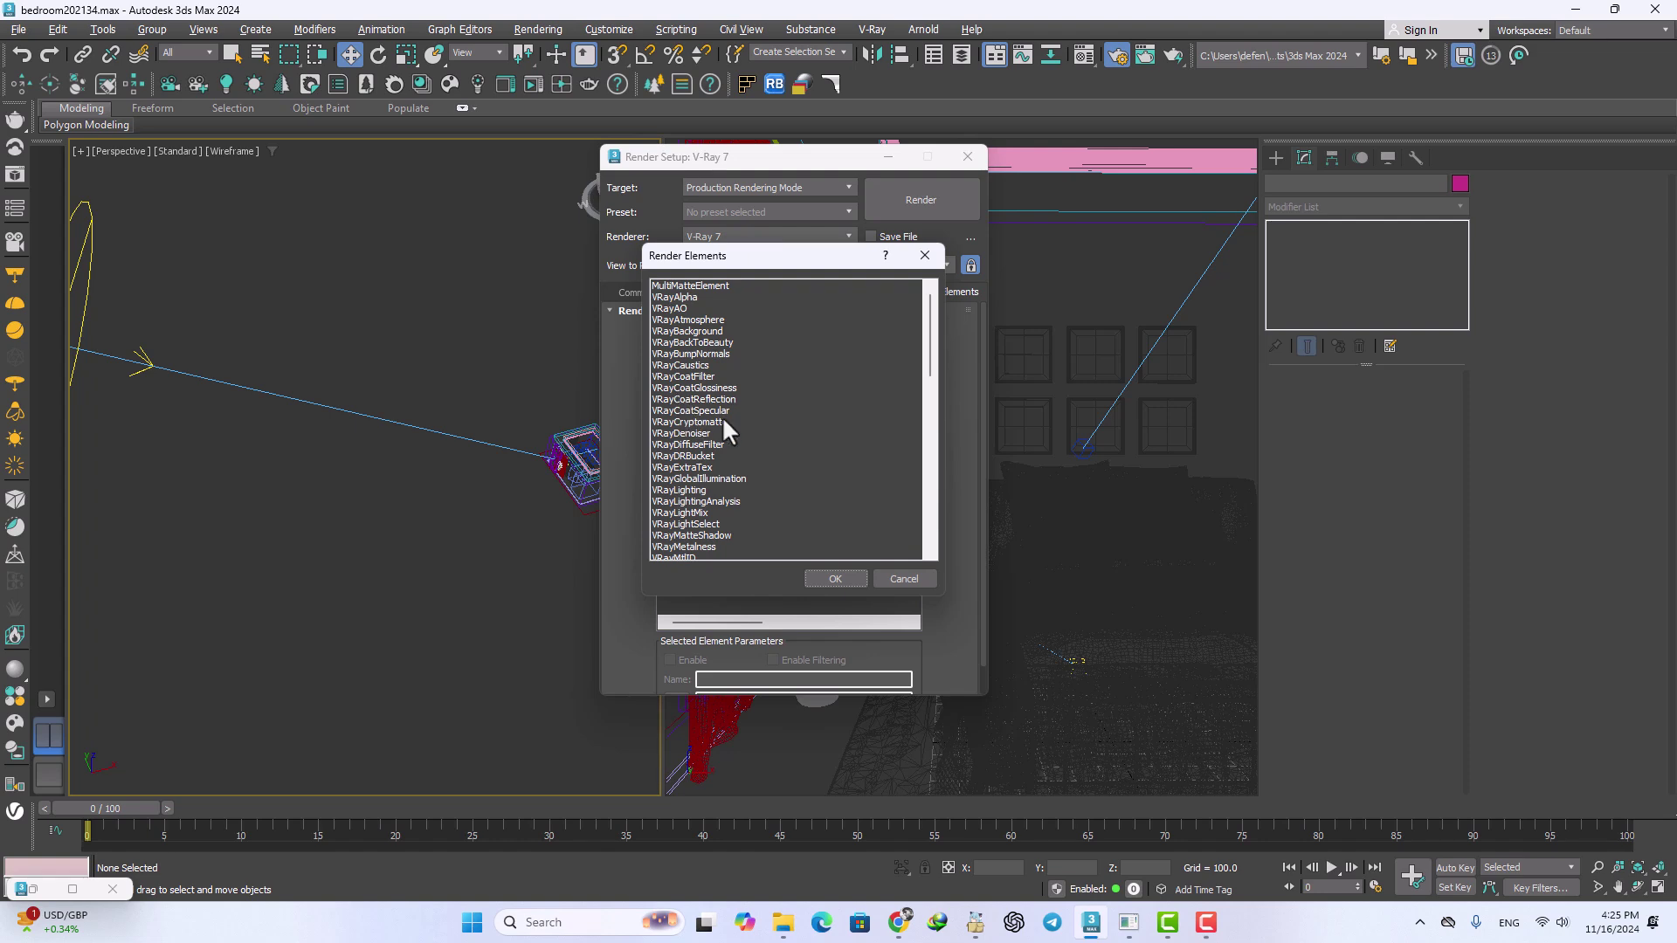
{"action": "double_click", "coordinate": [685, 434]}
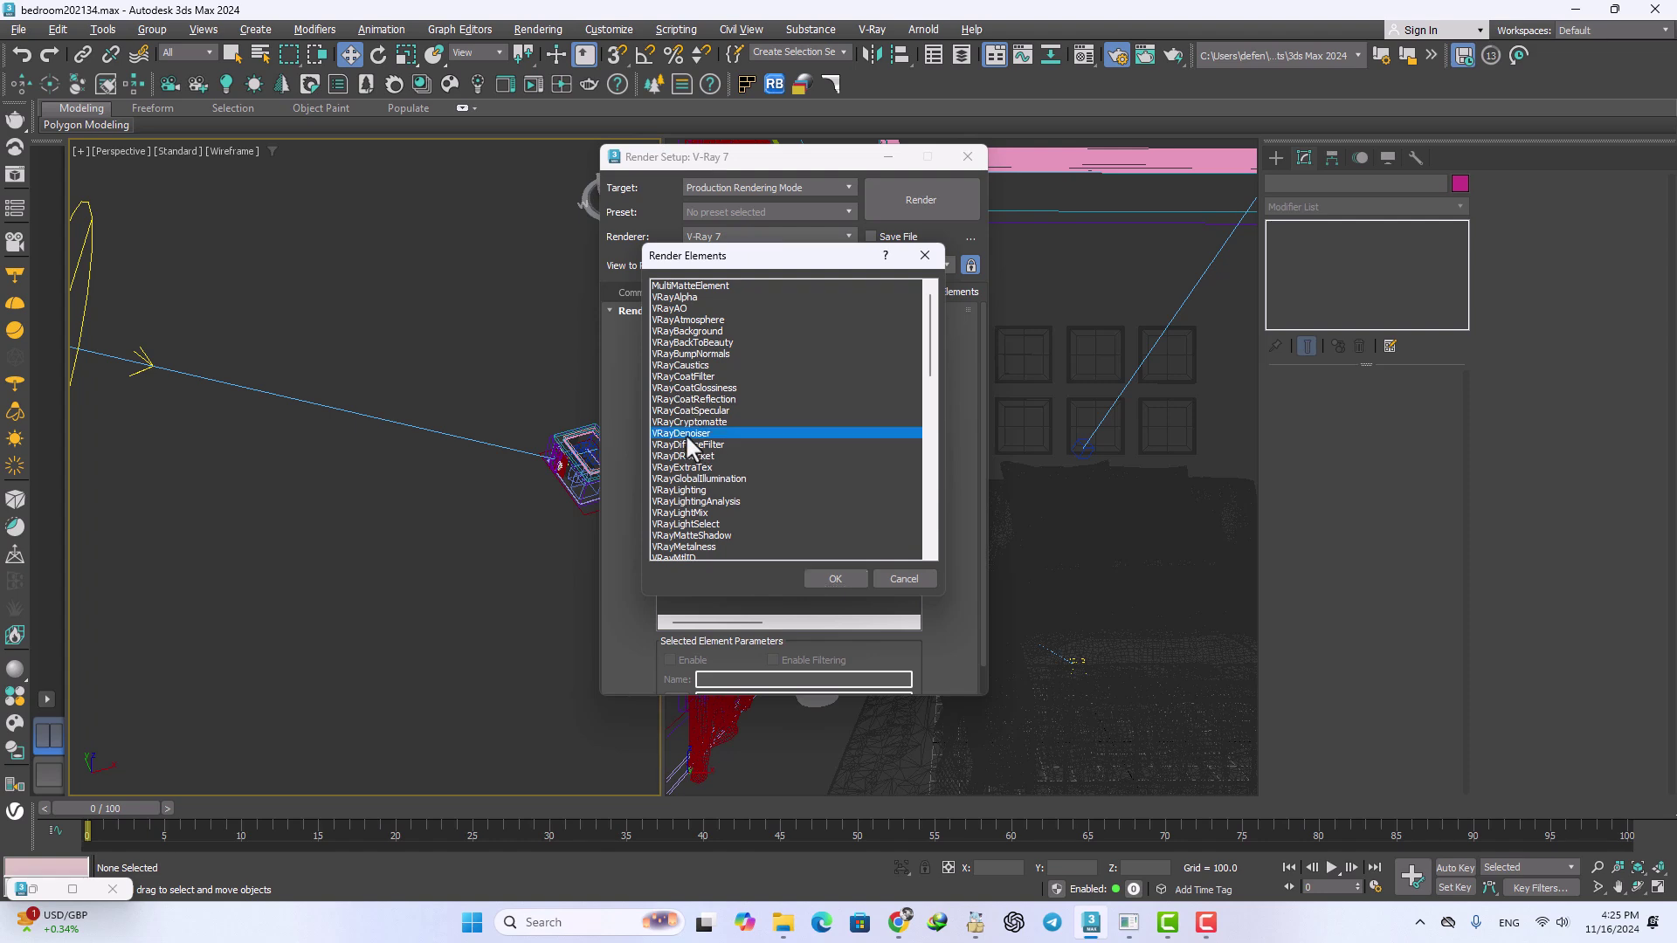
{"action": "left_click_drag", "start_coordinate": [863, 642], "coordinate": [866, 403]}
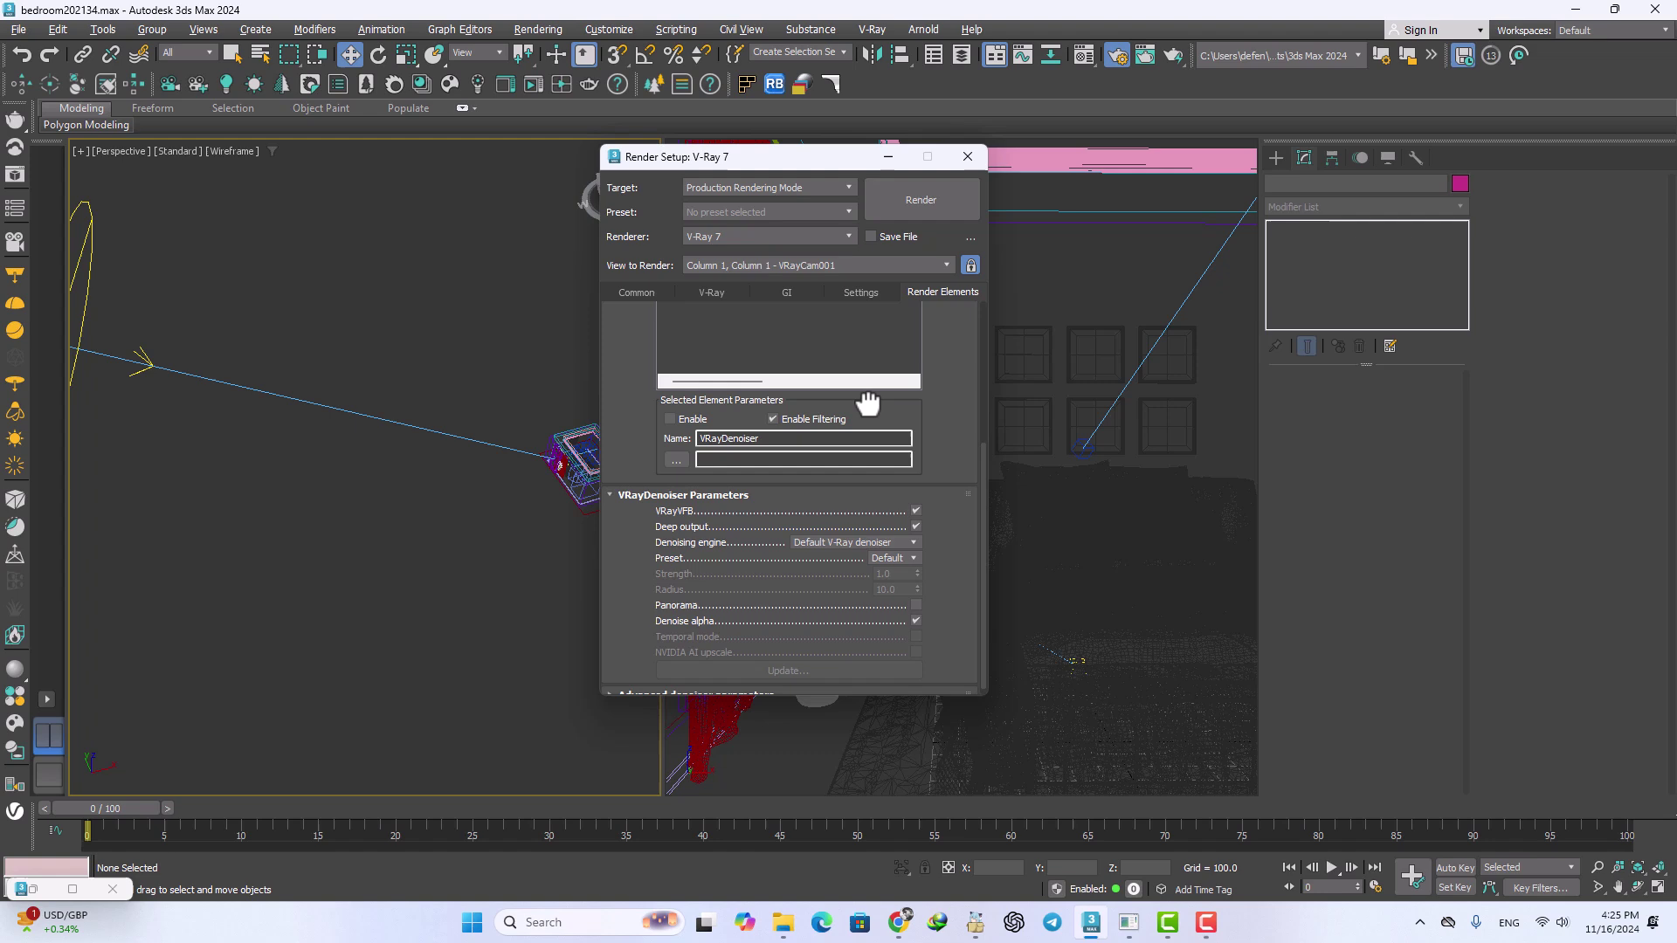
{"action": "left_click", "coordinate": [844, 541]}
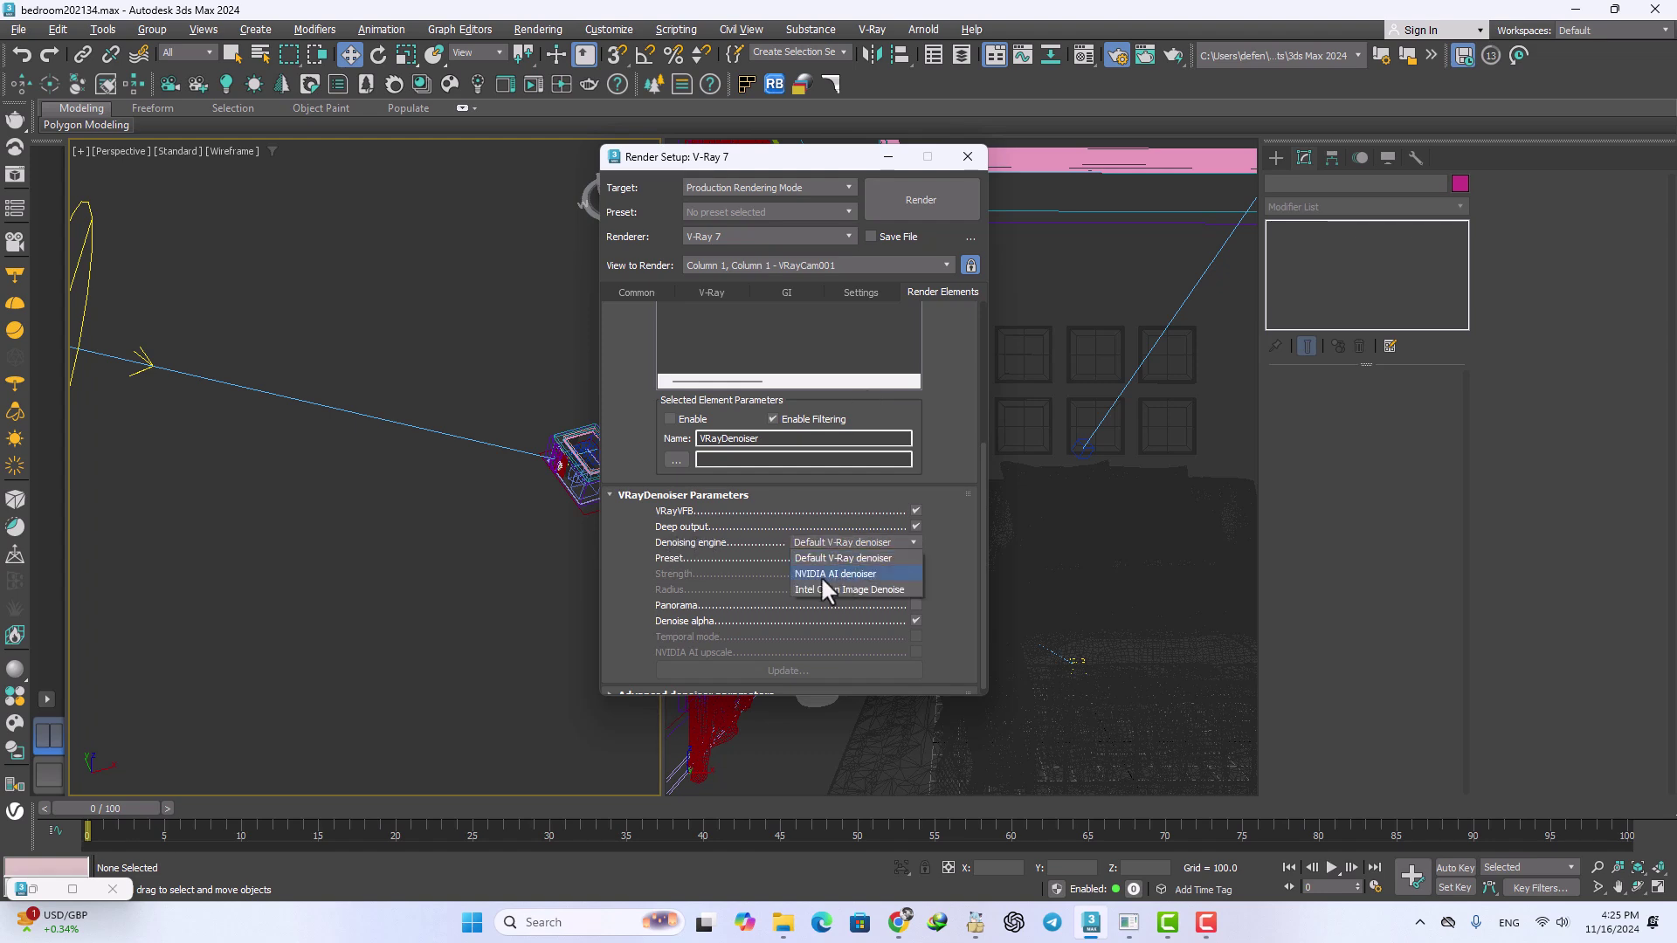
{"action": "left_click", "coordinate": [829, 574]}
Step: Add a VRayLightMix render element
{"action": "left_click_drag", "start_coordinate": [748, 536], "coordinate": [748, 768]}
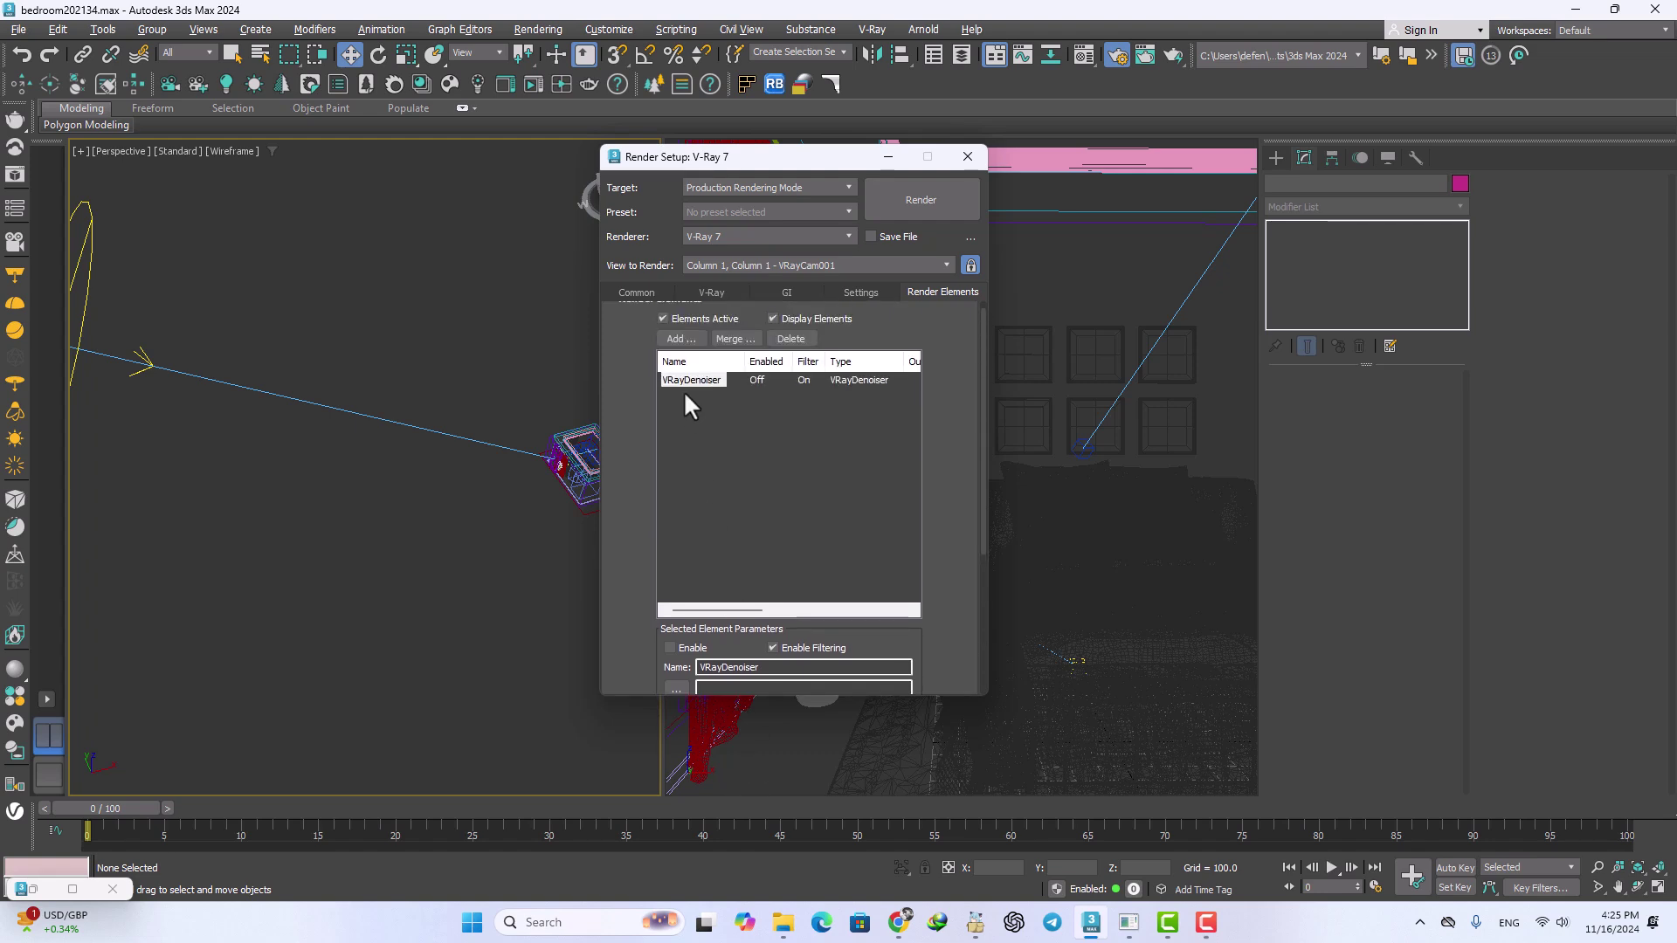
{"action": "left_click", "coordinate": [681, 339]}
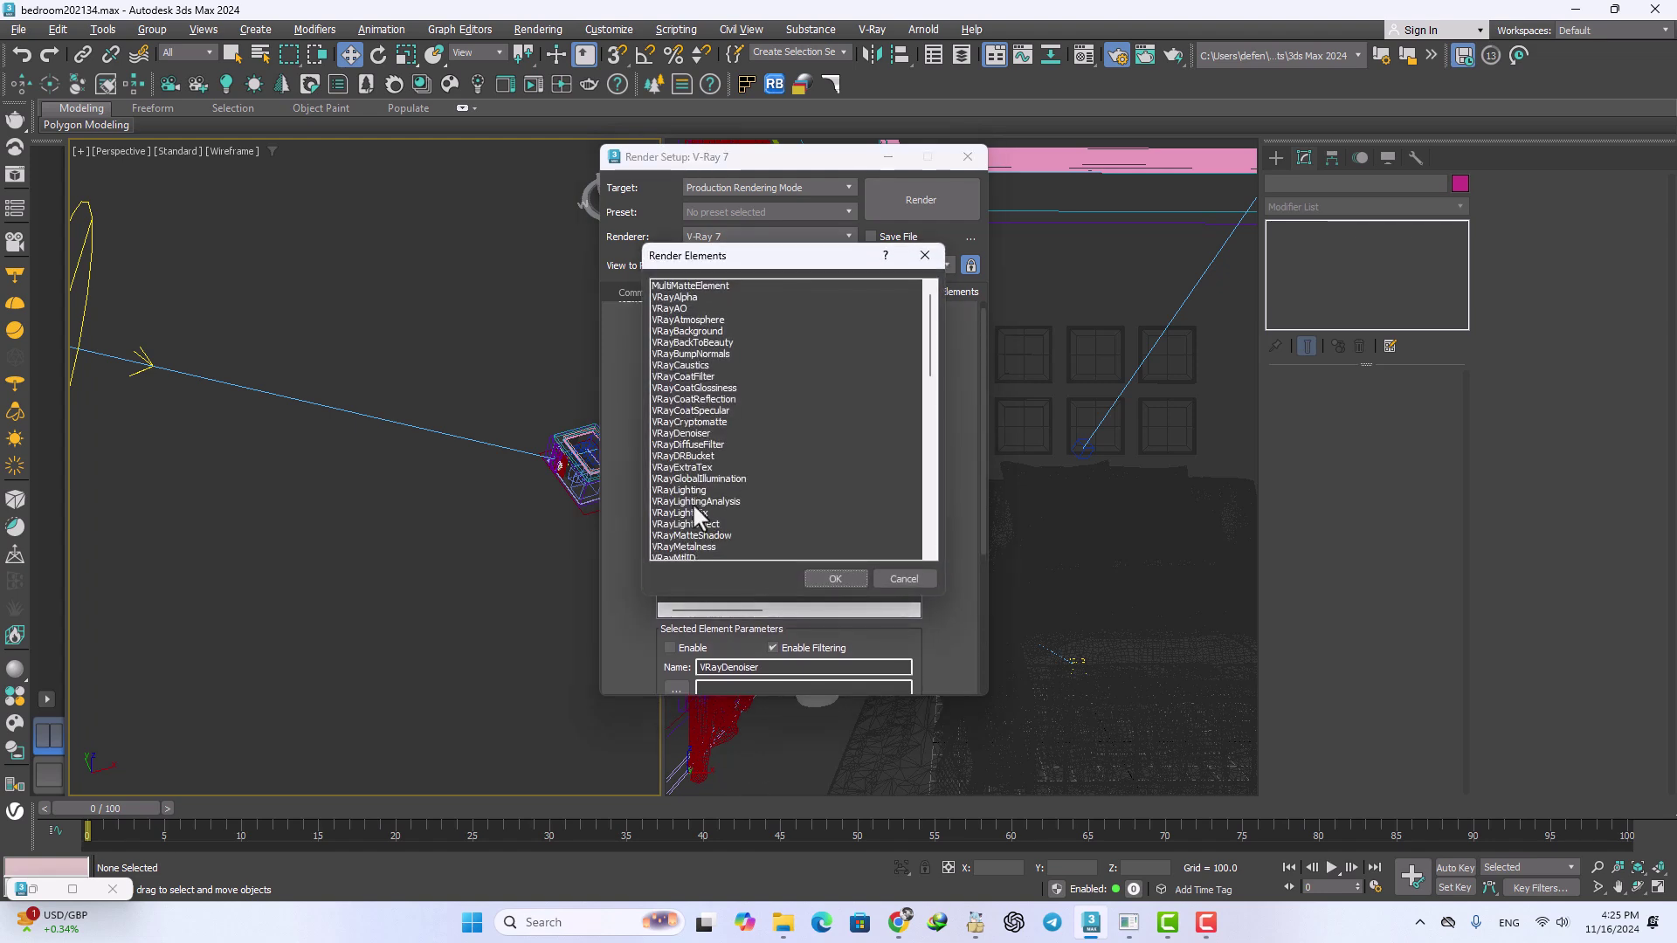
{"action": "double_click", "coordinate": [696, 513]}
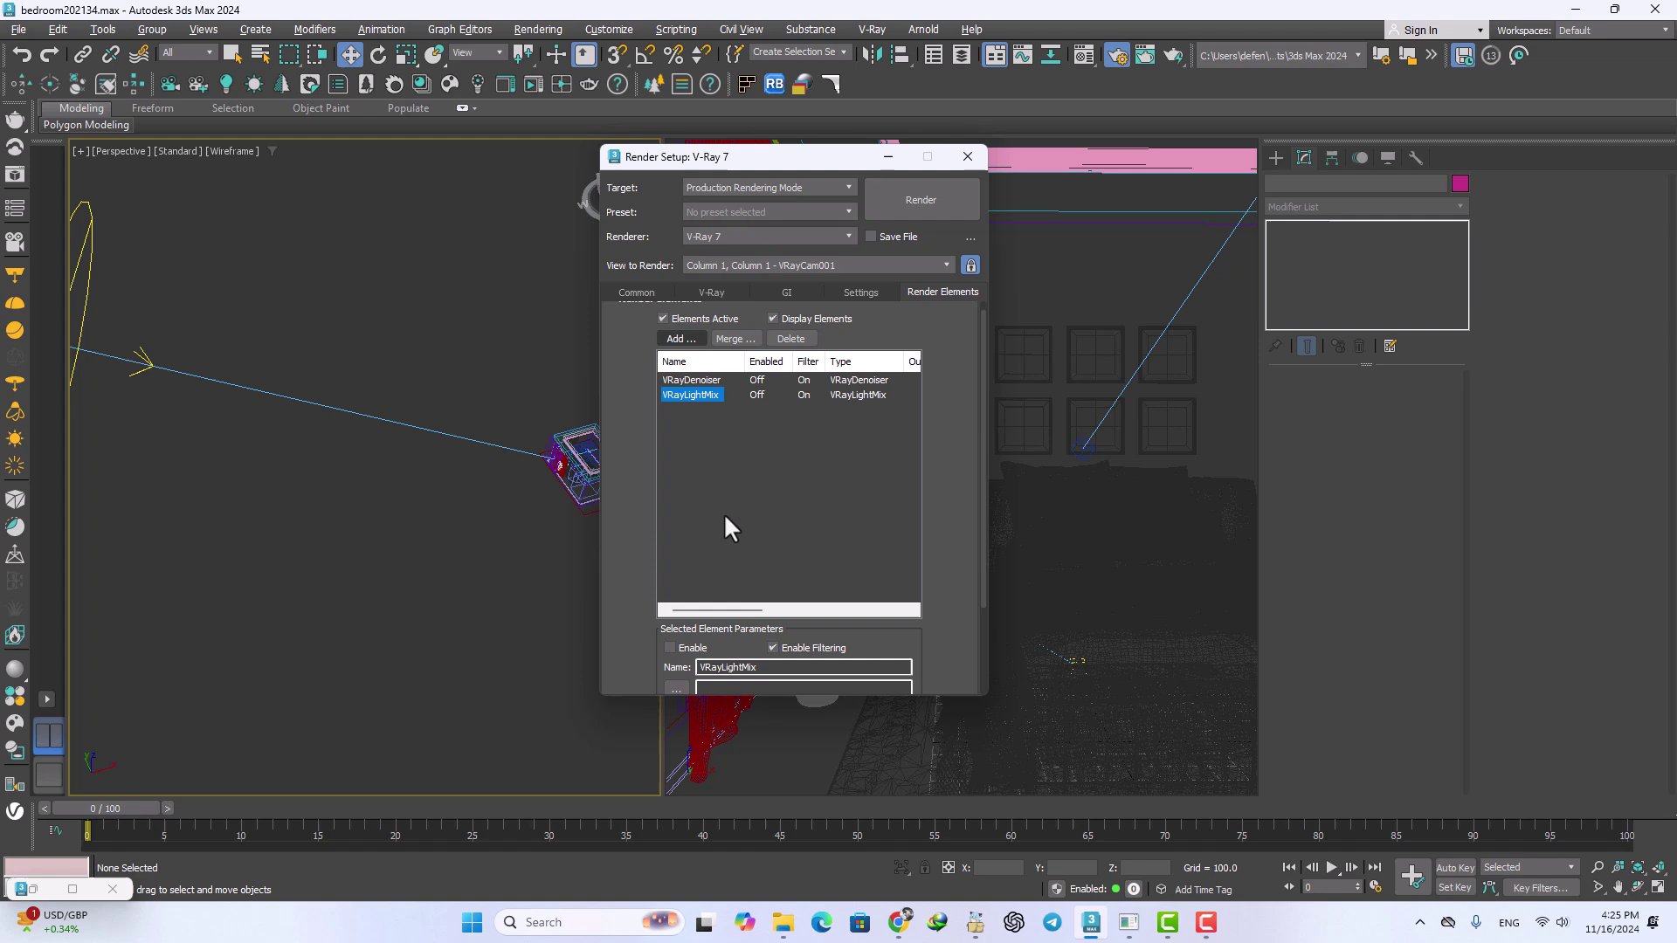
Step: Close Render Setup and start an interactive render of the camera view in the V-Ray Frame Buffer
{"action": "left_click", "coordinate": [637, 292]}
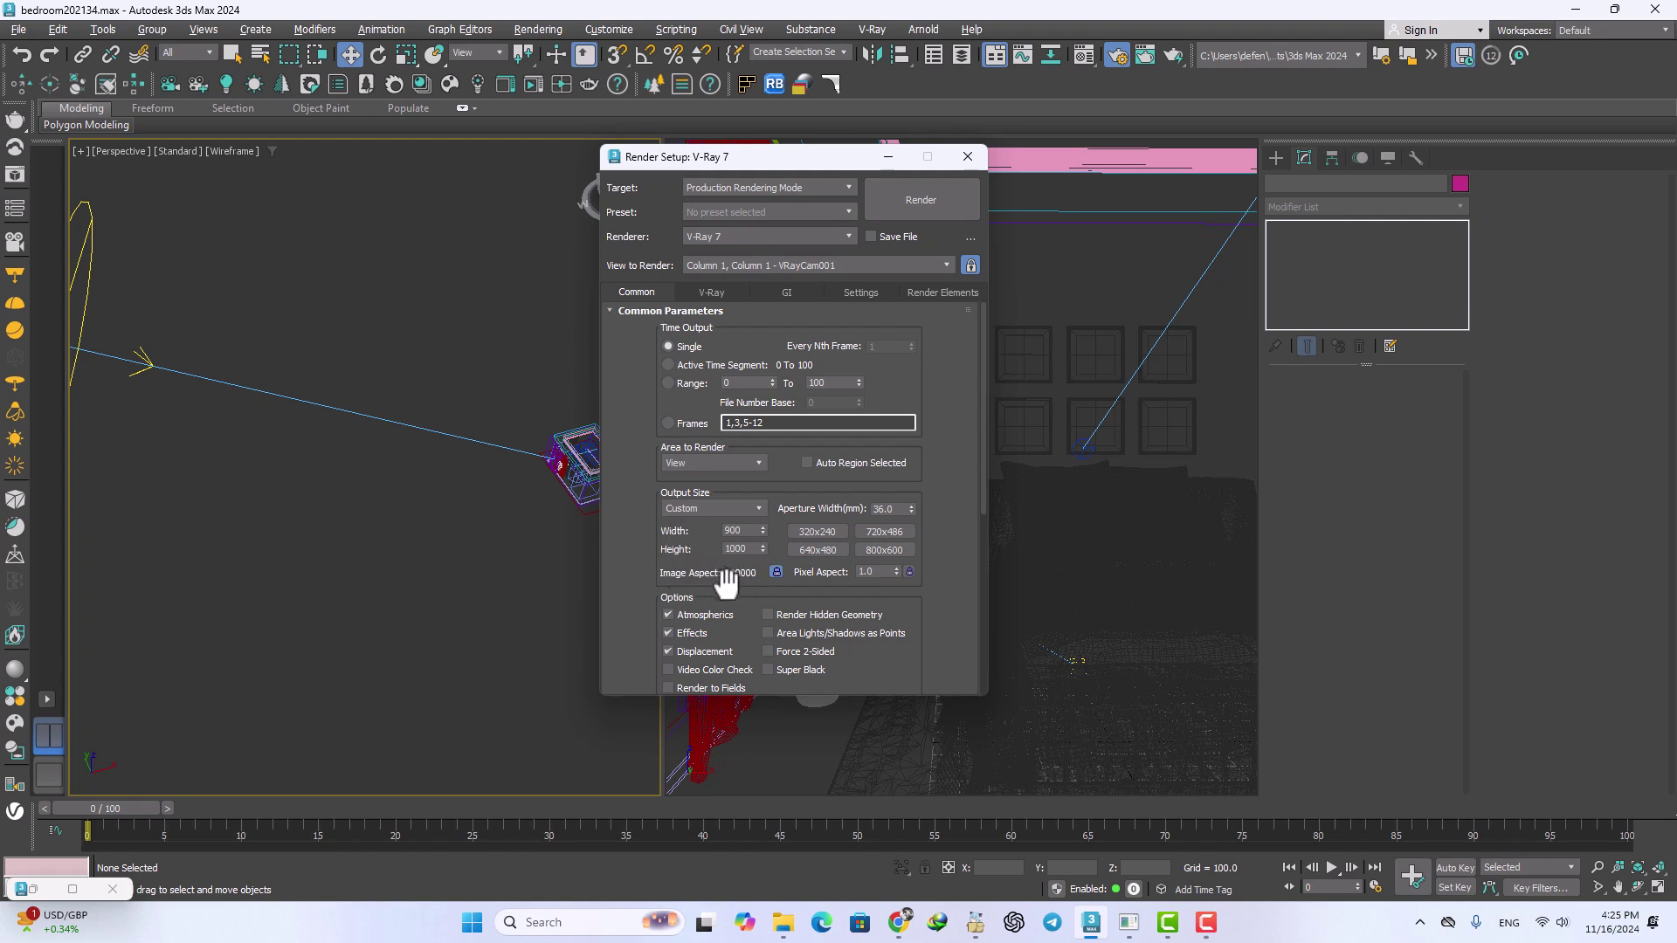
{"action": "left_click", "coordinate": [967, 157]}
{"action": "left_click", "coordinate": [878, 694]}
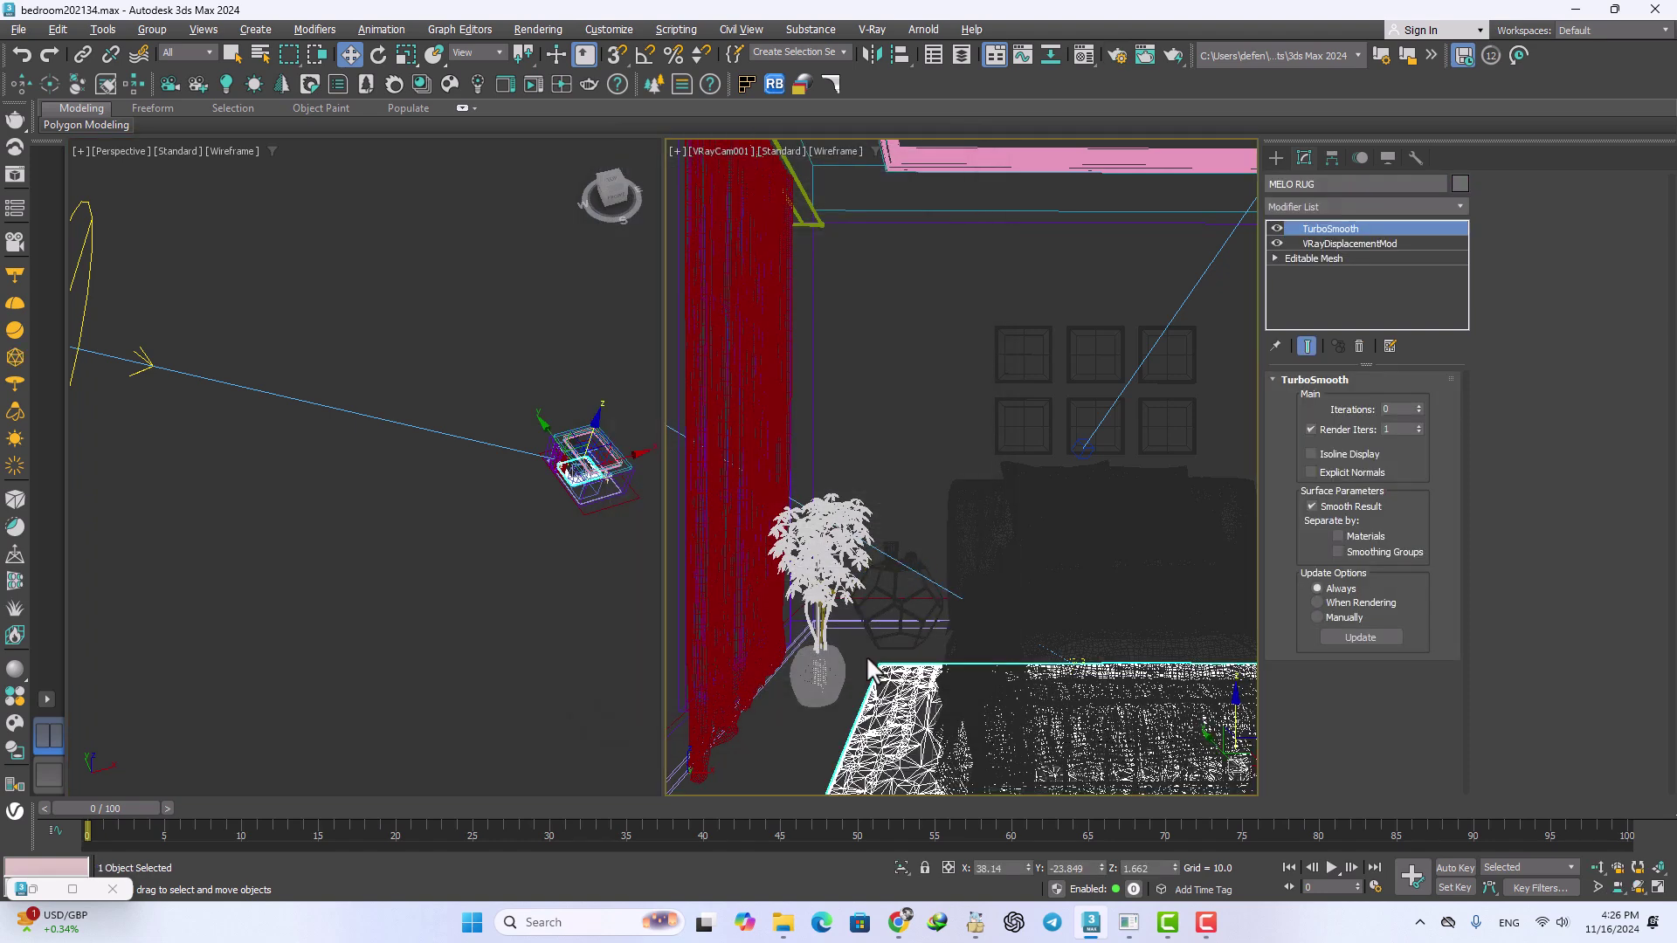
{"action": "left_click", "coordinate": [876, 673]}
{"action": "left_click", "coordinate": [16, 177]}
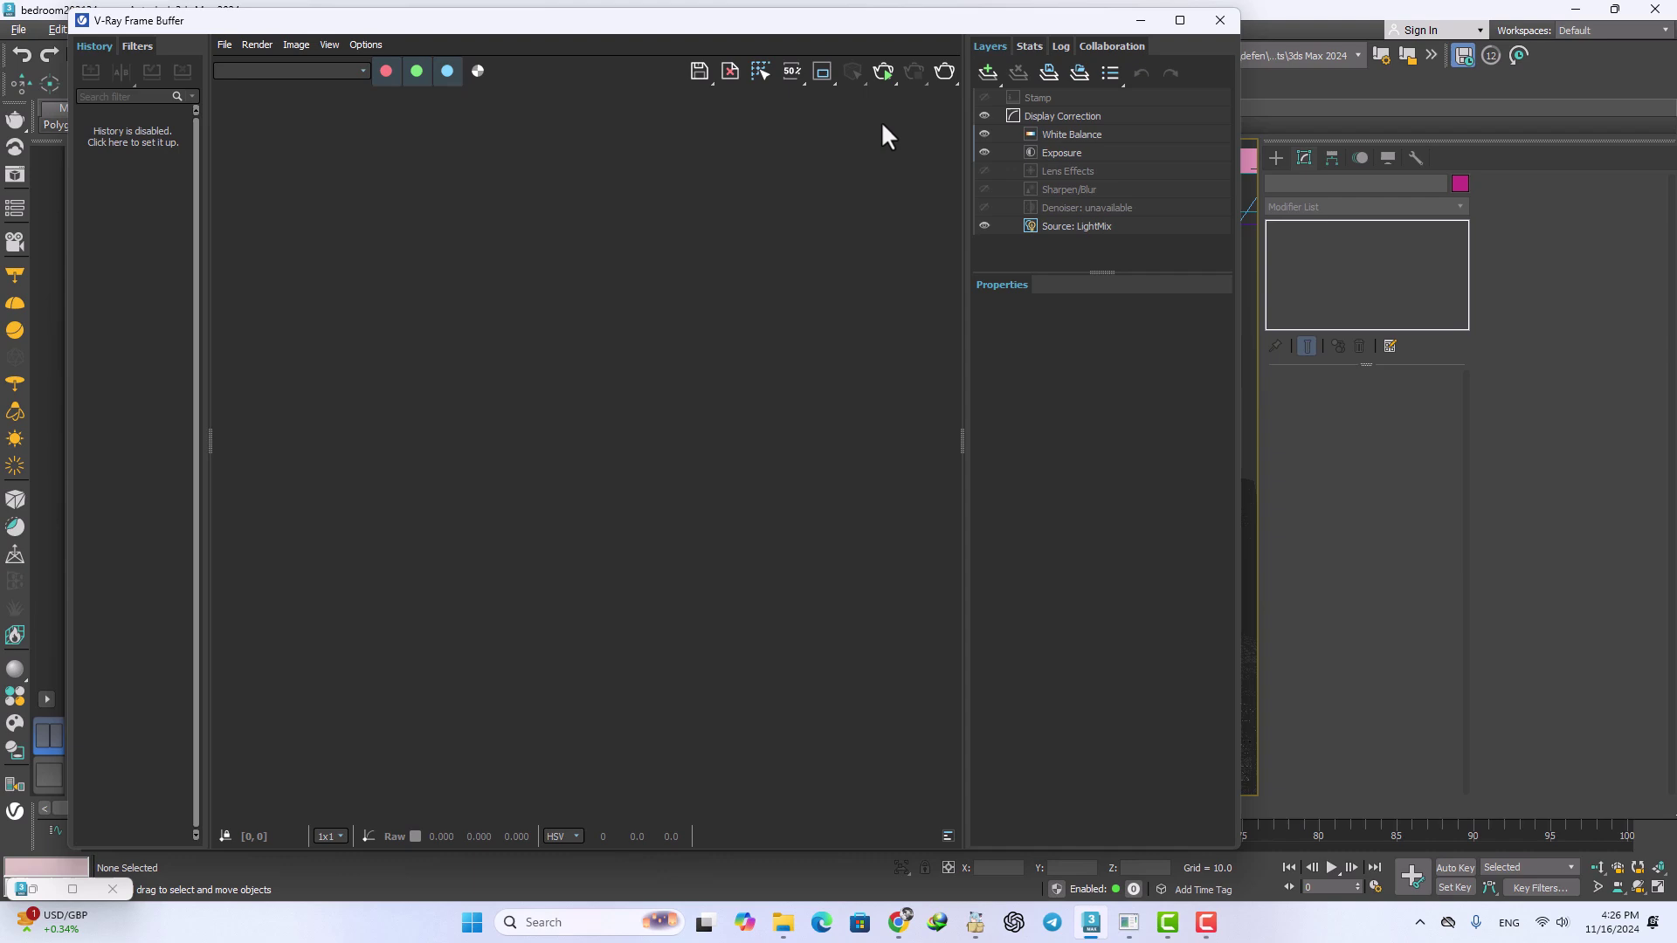
{"action": "left_click", "coordinate": [883, 70]}
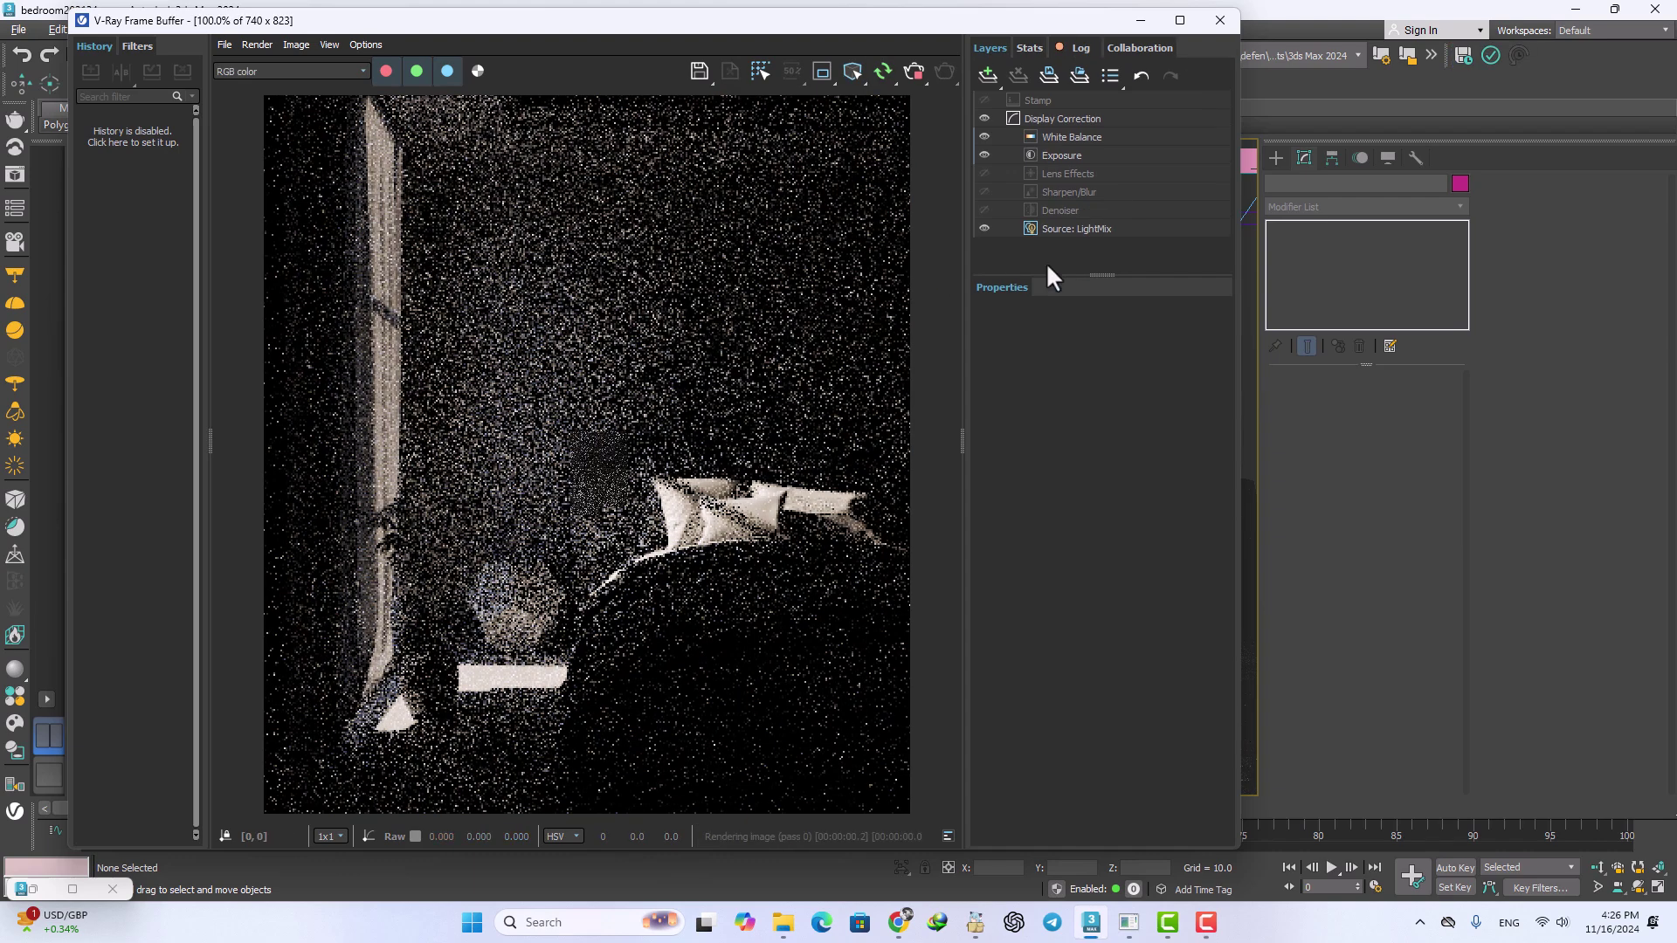
Step: Delete the Exposure and White Balance layers from the frame buffer
{"action": "right_click", "coordinate": [1053, 157]}
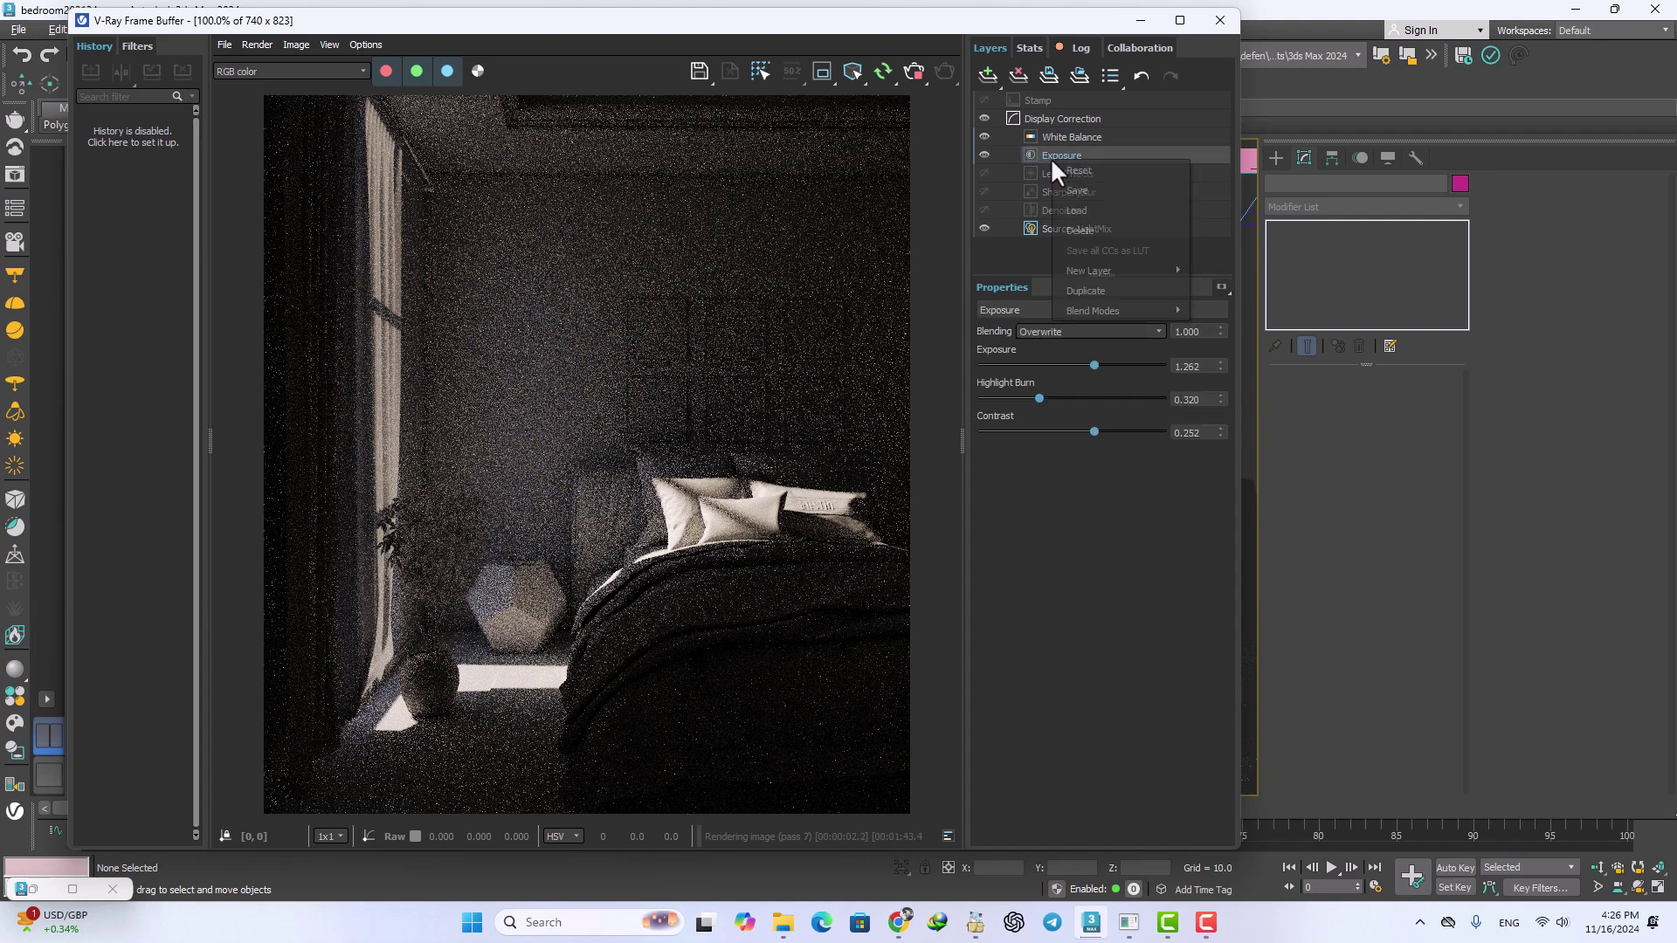
{"action": "left_click", "coordinate": [1104, 226]}
{"action": "right_click", "coordinate": [1080, 138]}
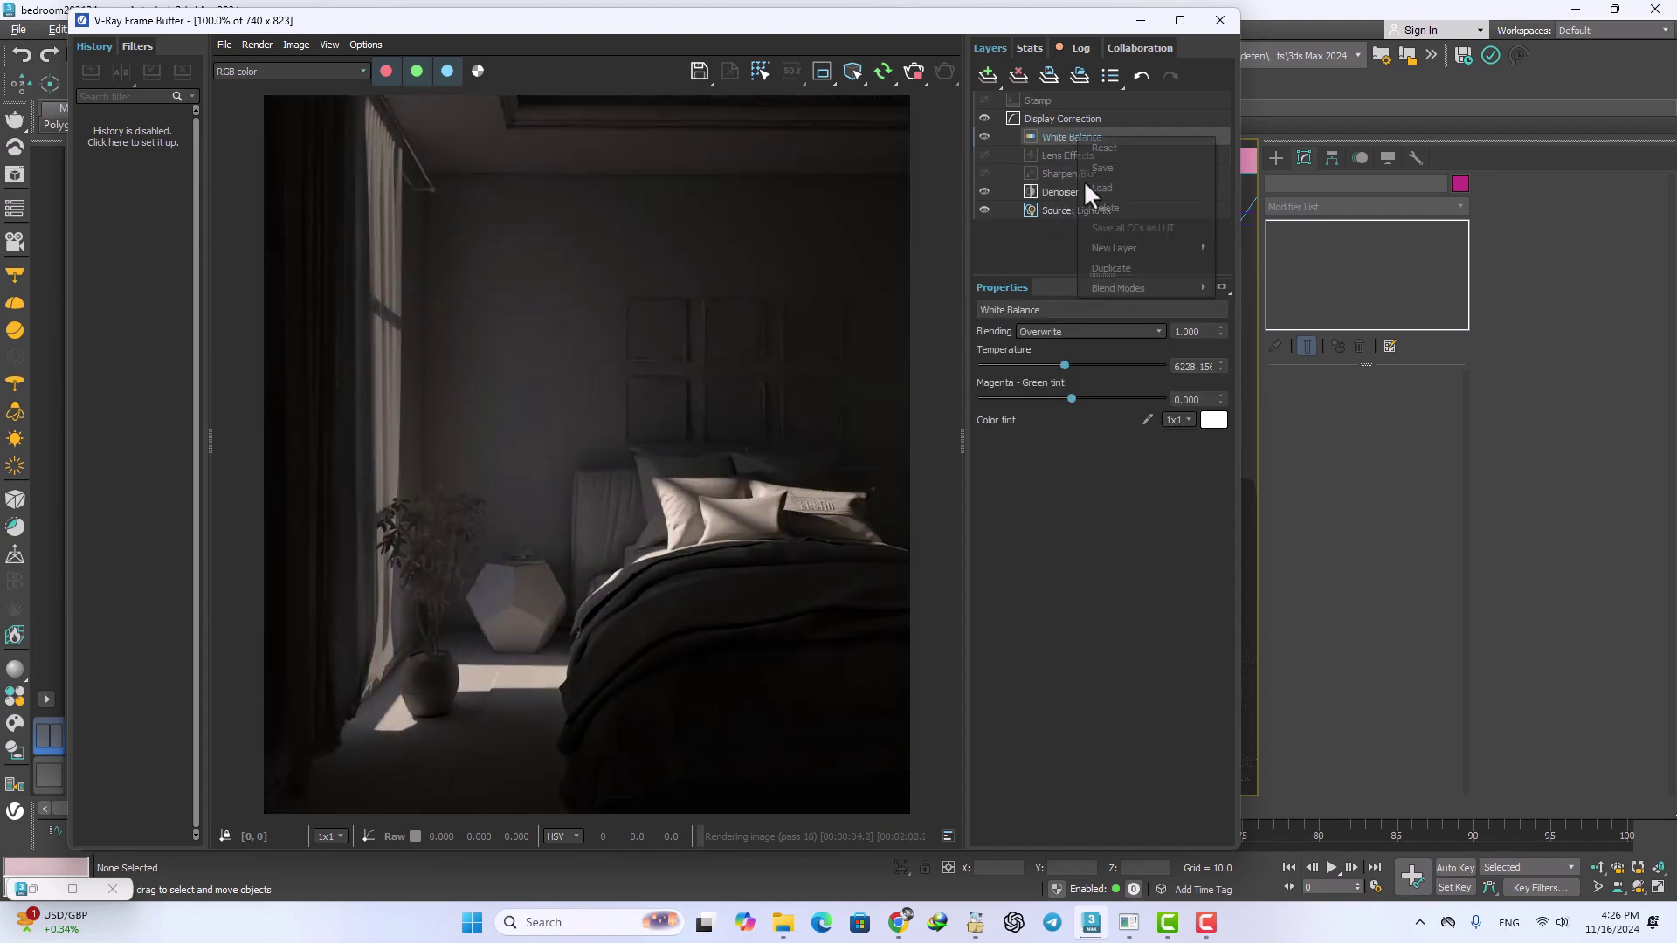
{"action": "left_click", "coordinate": [1107, 217]}
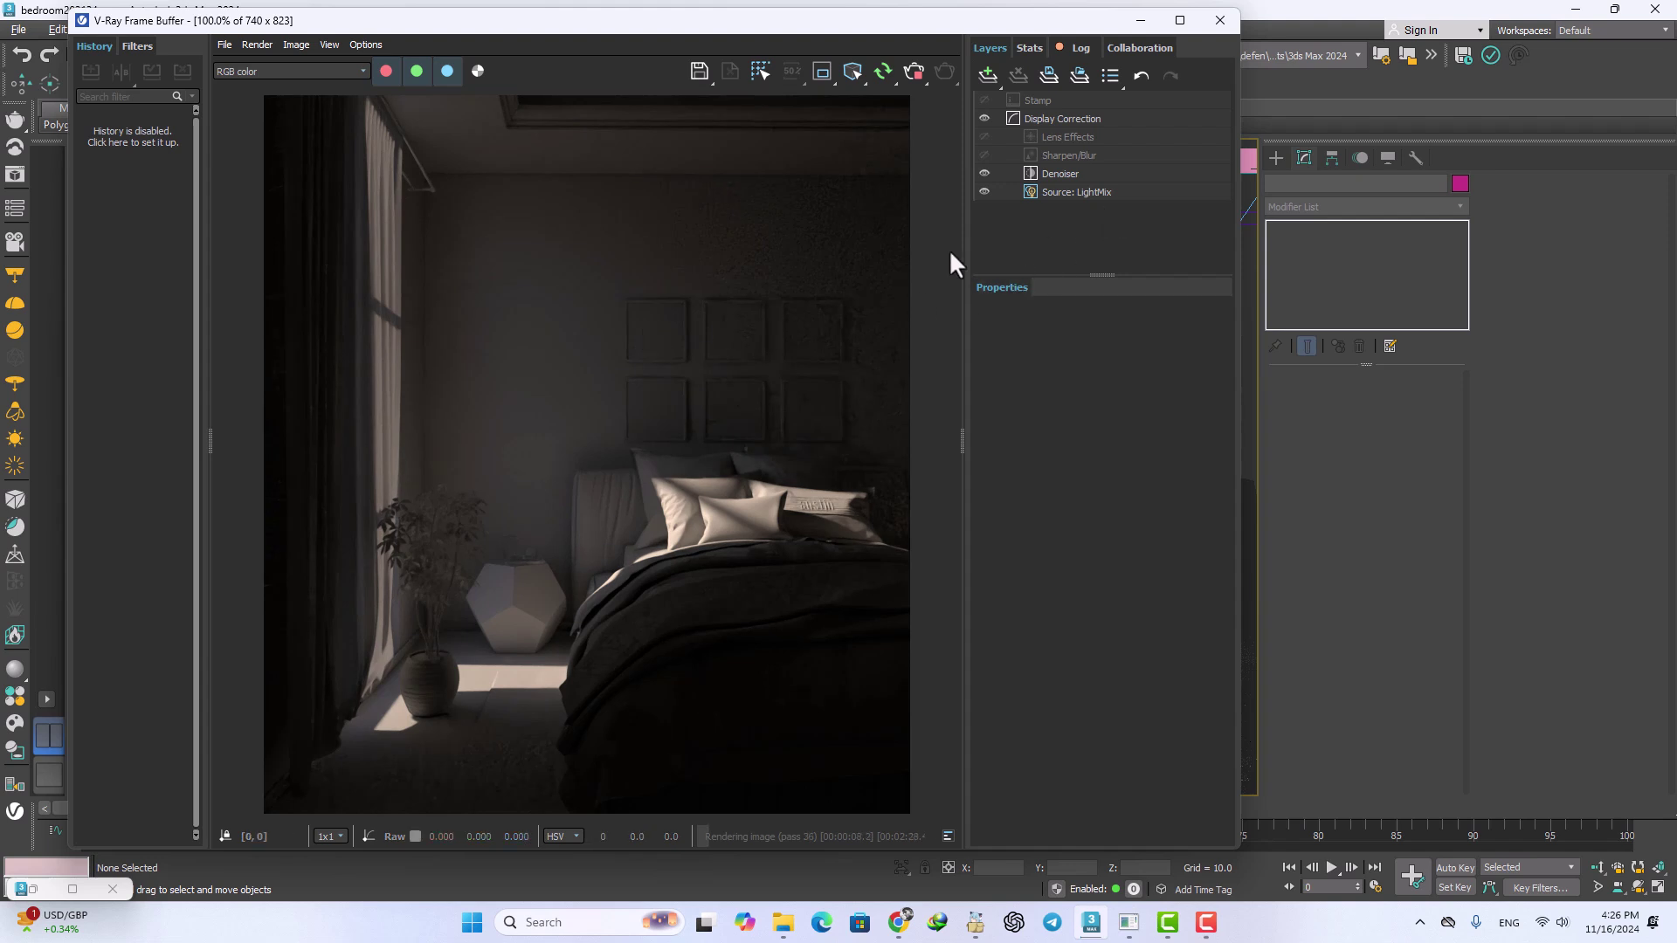
Step: Raise the LightMix Environment light intensity to 7.000, then bring up the stop-render options
{"action": "left_click", "coordinate": [1077, 192]}
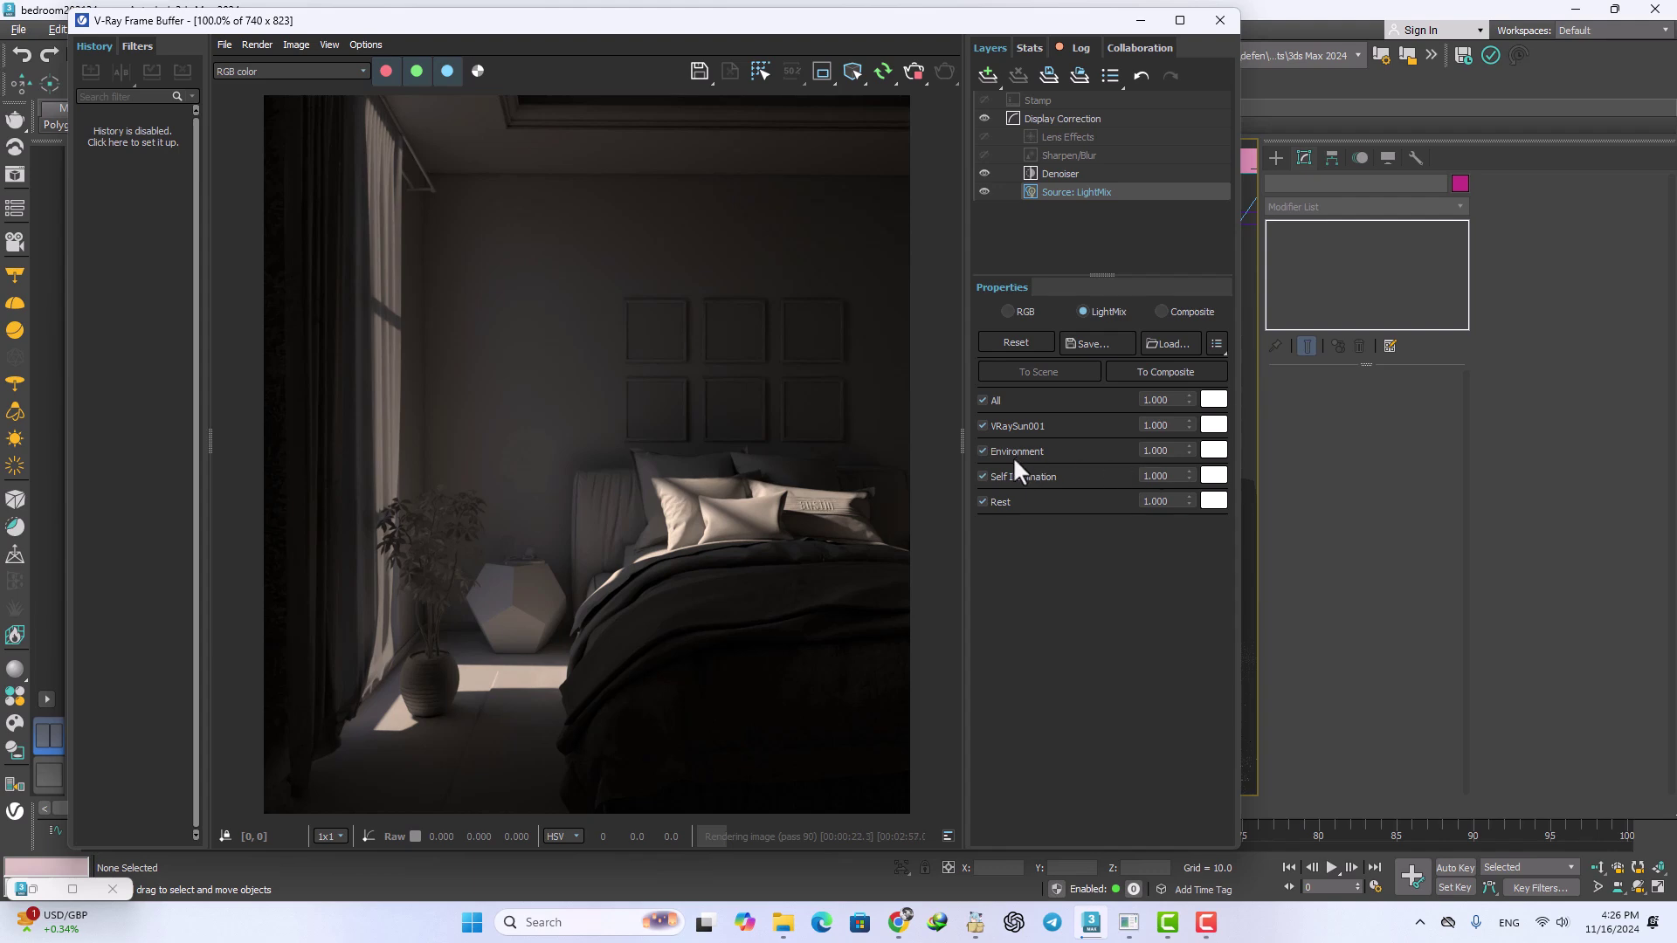
{"action": "left_click_drag", "start_coordinate": [1175, 456], "coordinate": [1086, 455]}
{"action": "type", "text": "5"}
{"action": "key", "text": "Return"}
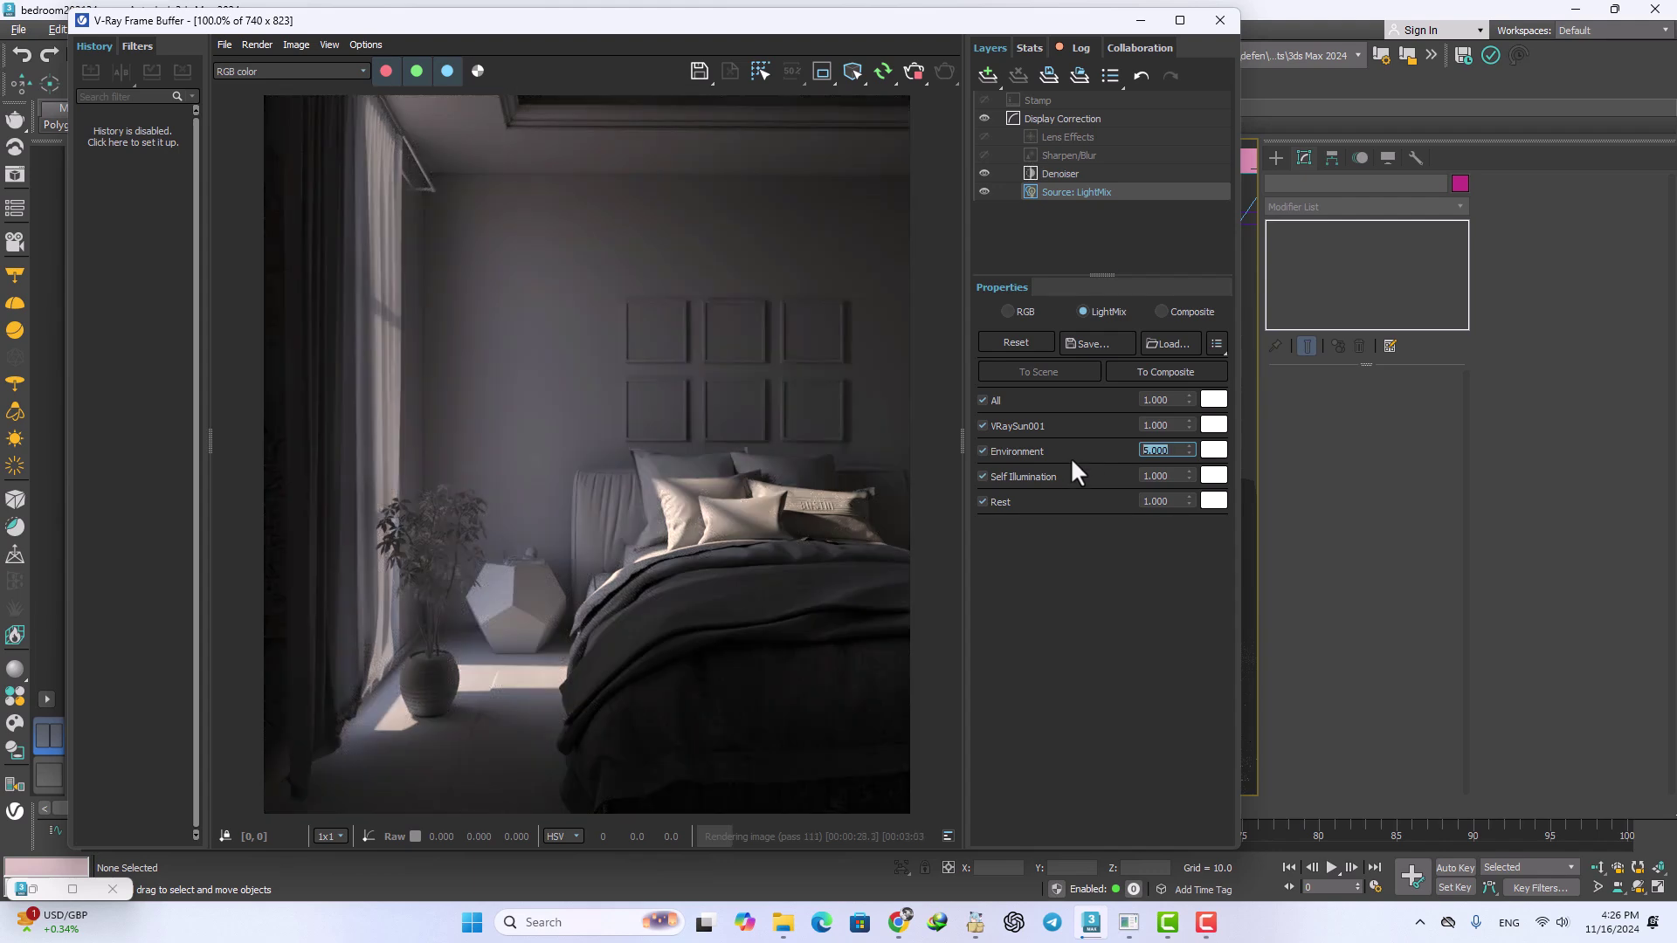
{"action": "type", "text": "7"}
{"action": "key", "text": "Return"}
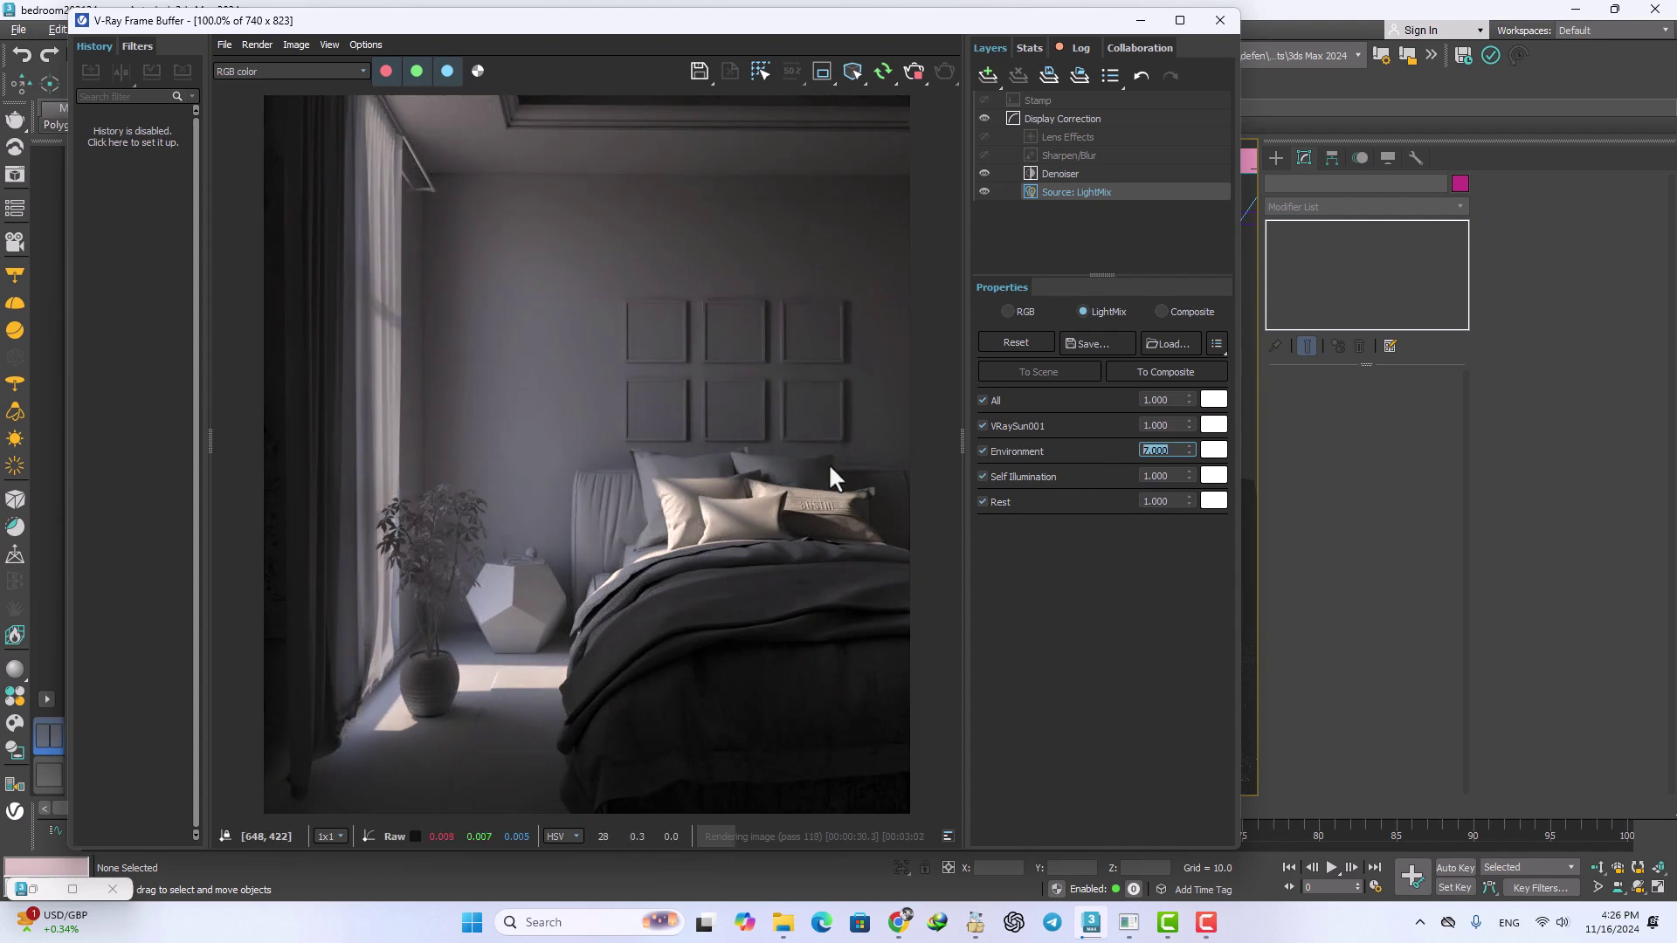
{"action": "left_click", "coordinate": [791, 495]}
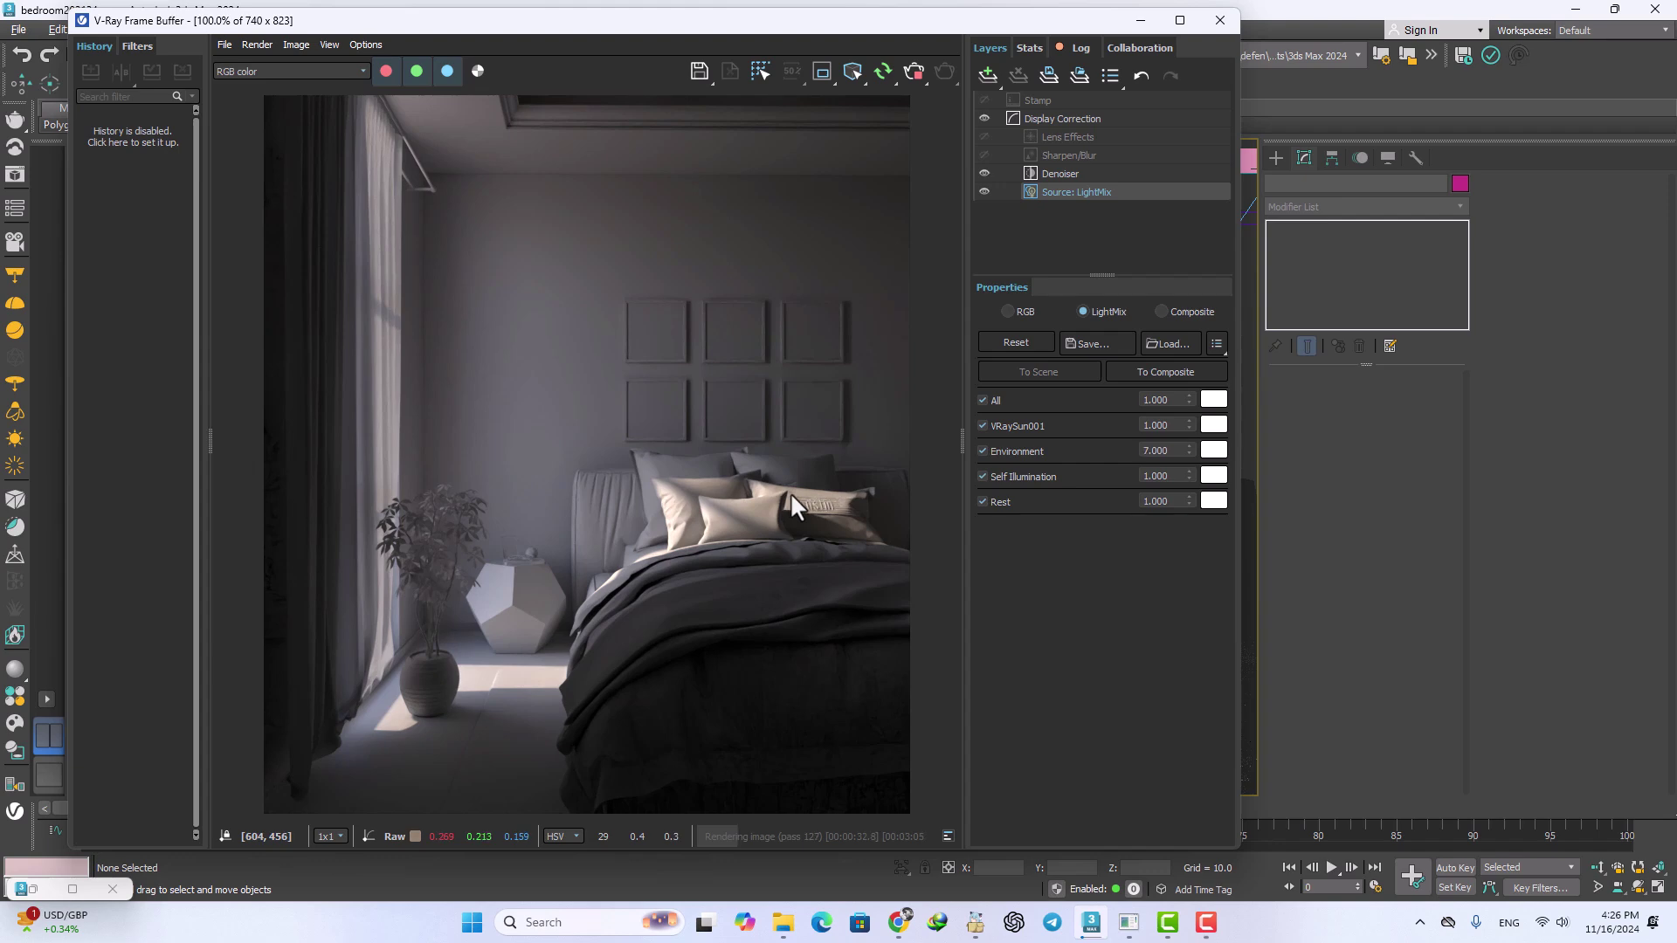
{"action": "left_click", "coordinate": [912, 74]}
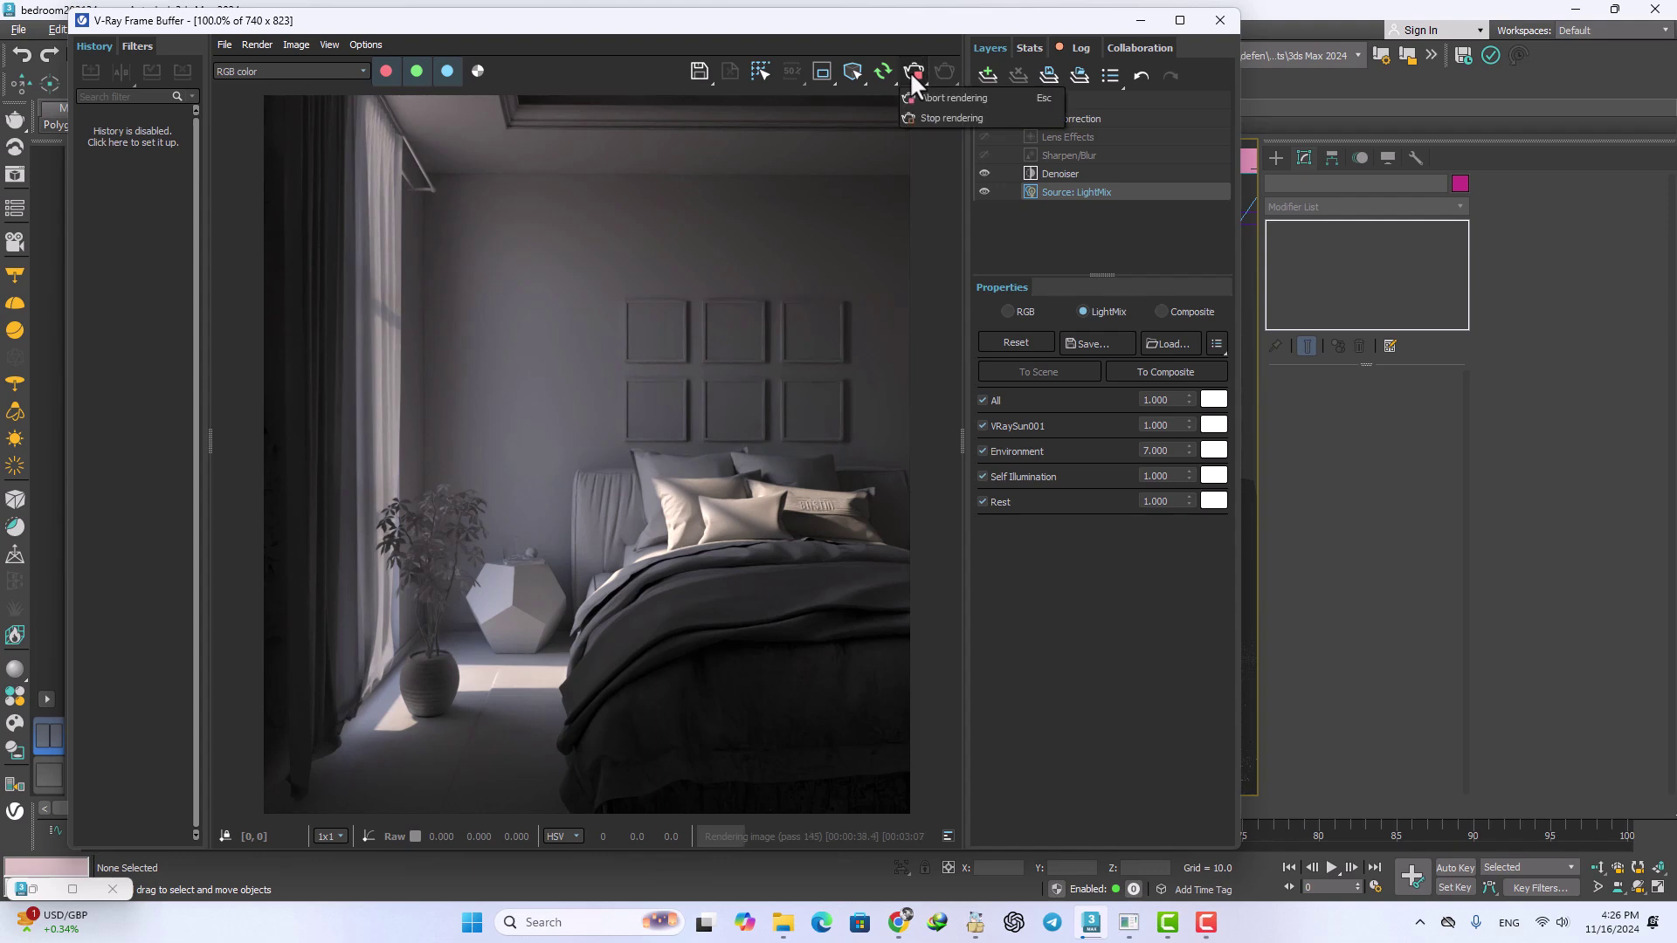
Step: Stop the render, apply the LightMix values To Scene, and re-render the bedroom
{"action": "left_click", "coordinate": [939, 119]}
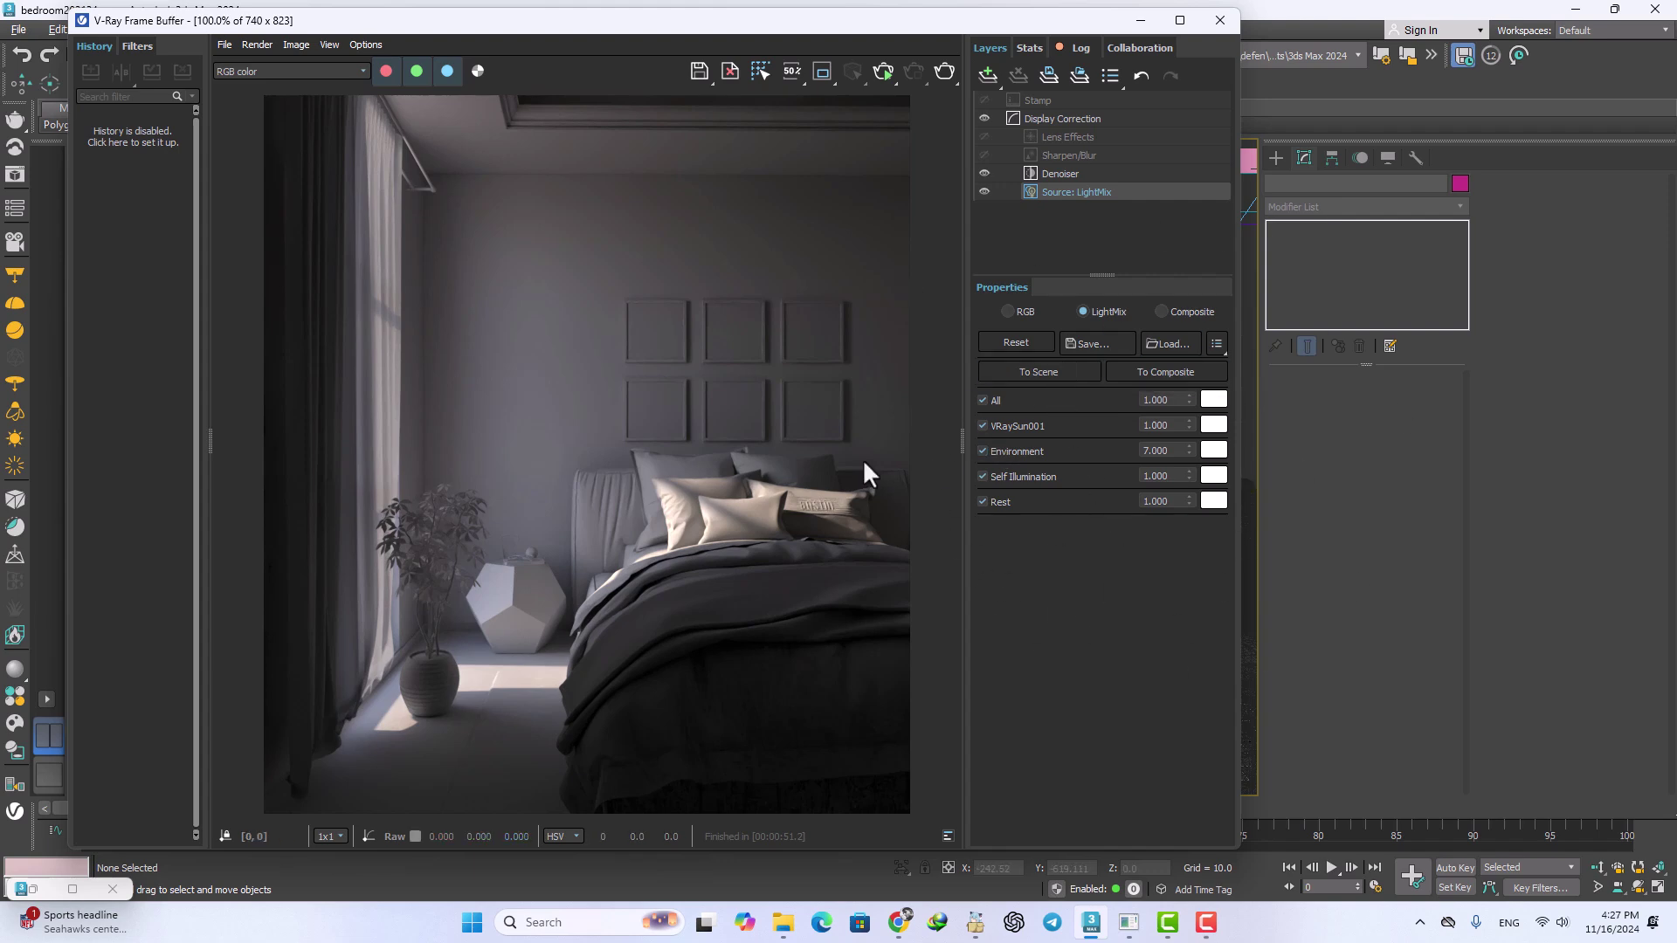
{"action": "left_click", "coordinate": [1037, 384]}
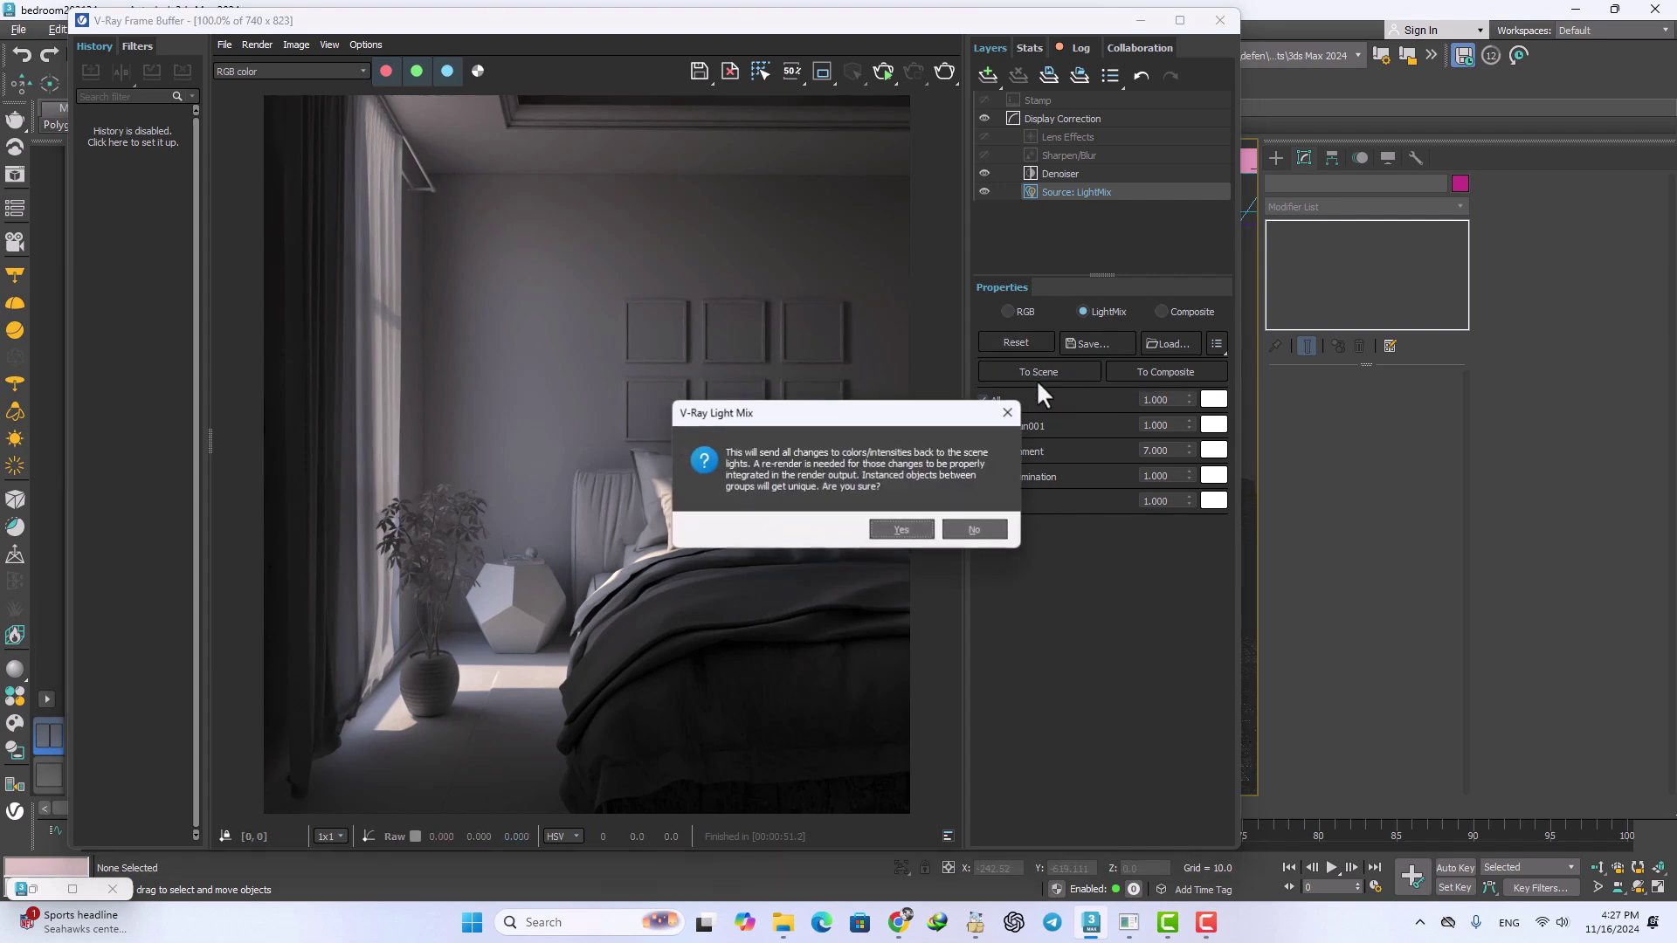
{"action": "left_click", "coordinate": [878, 535]}
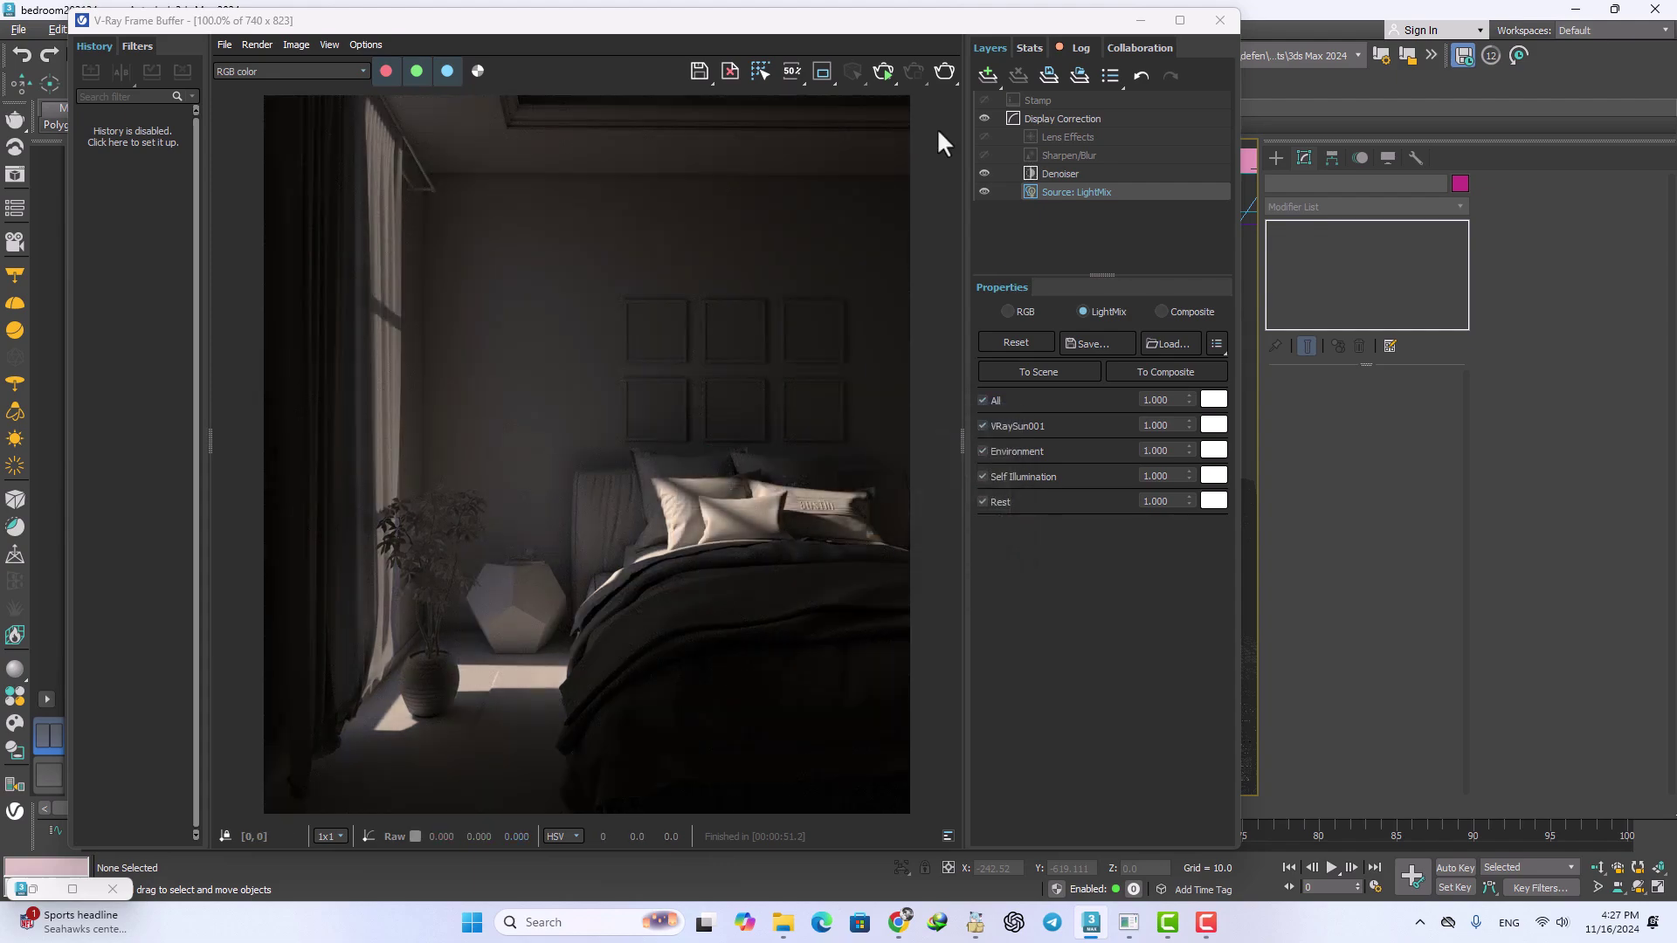
{"action": "left_click", "coordinate": [884, 73]}
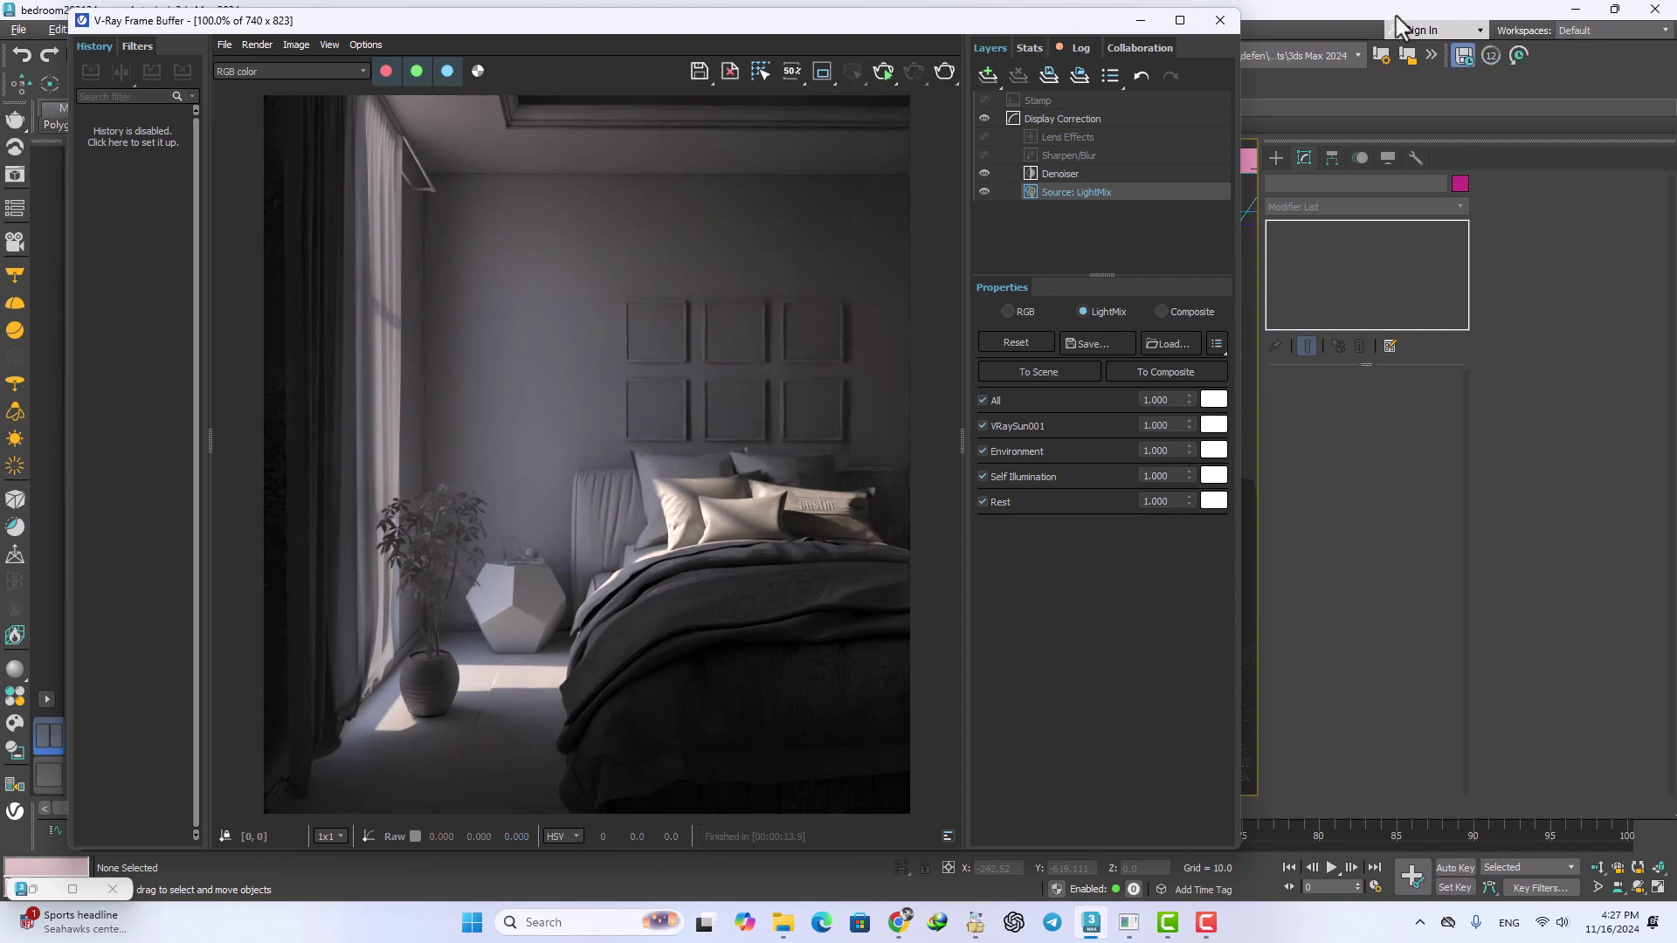
Step: Close the V-Ray Frame Buffer and show the V-Ray light types in Create > Lights
{"action": "left_click", "coordinate": [1220, 19]}
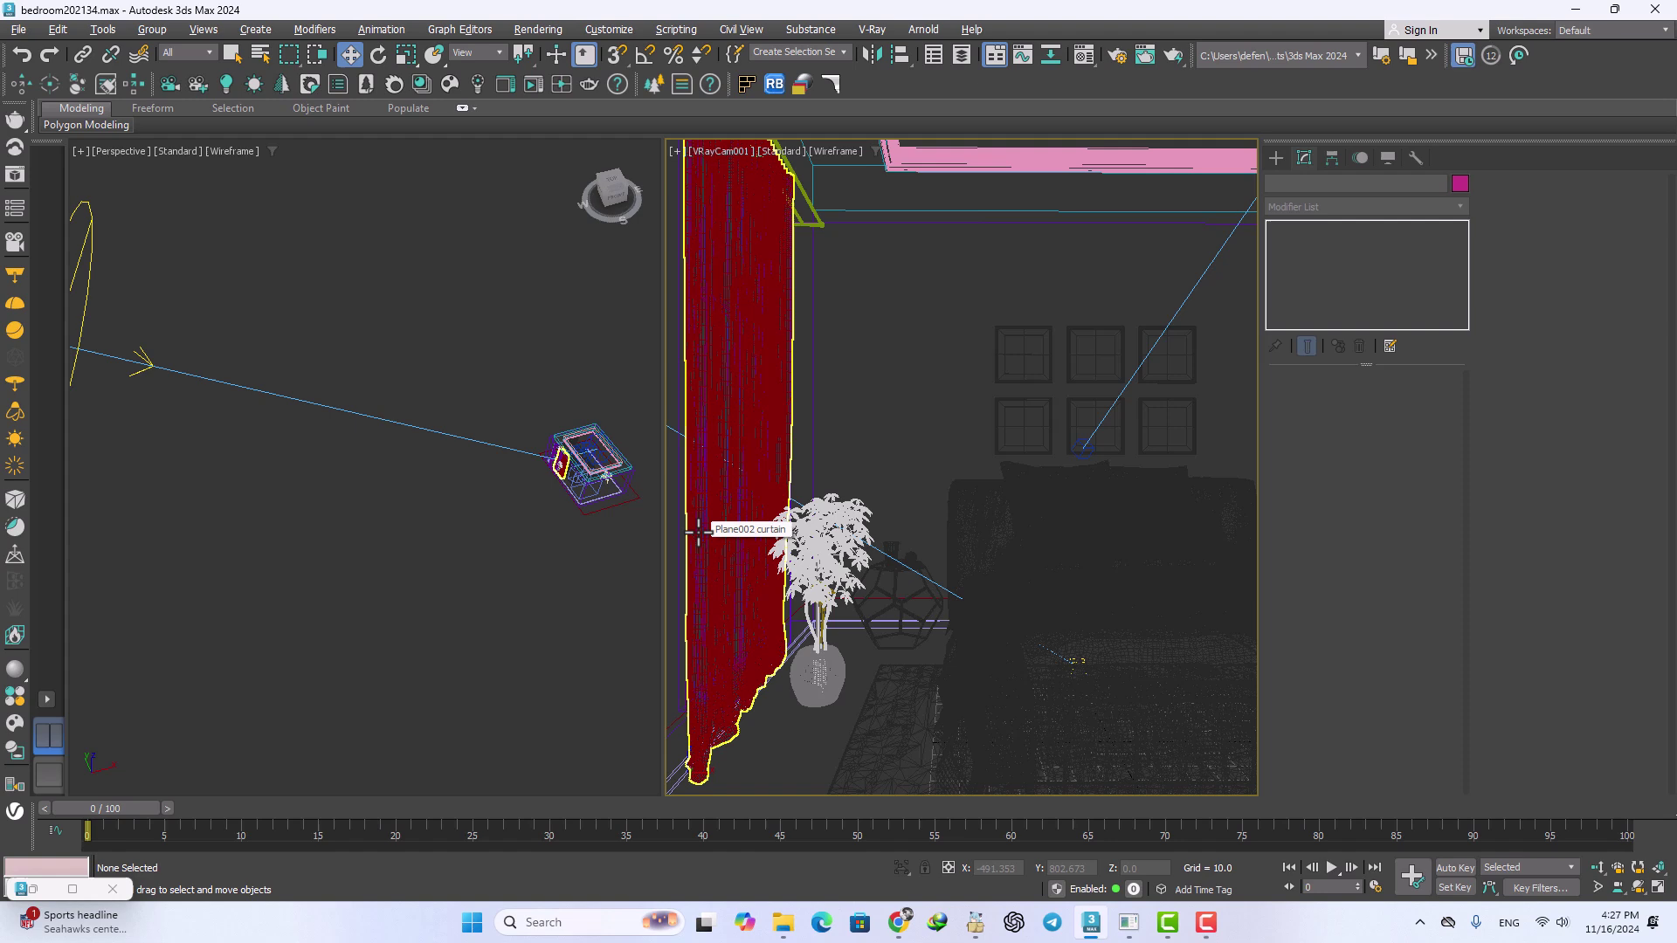
{"action": "left_click", "coordinate": [1276, 158]}
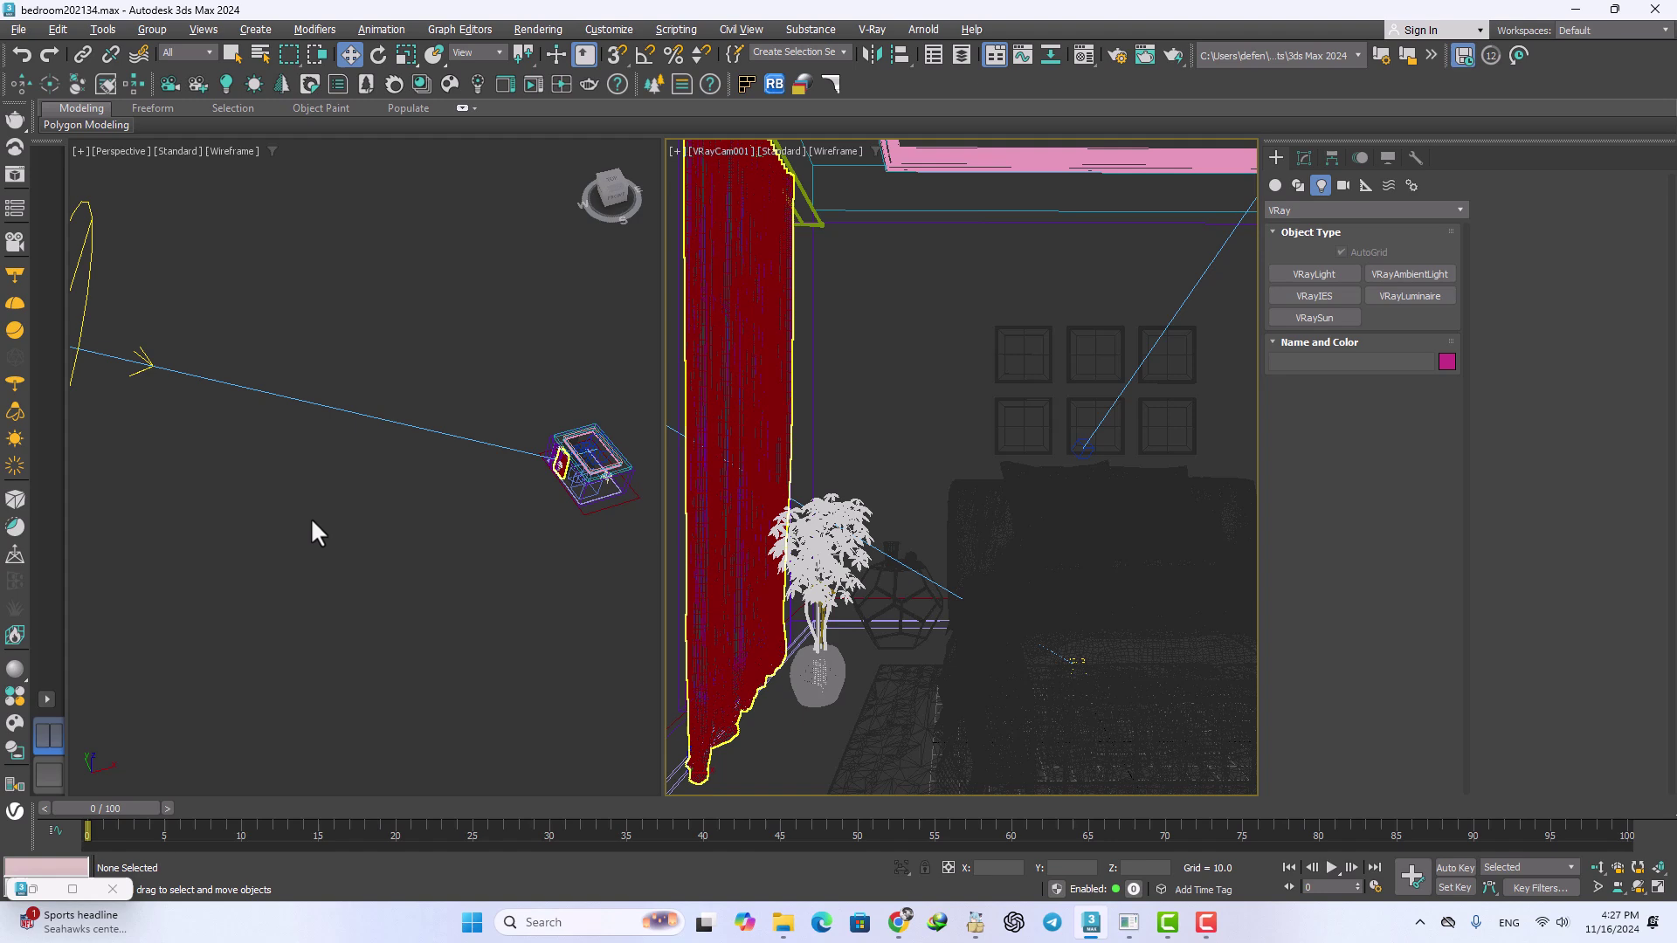
Step: Search Chaos Cosmos for 'luminaire', filter by the Luminaire tag, and import Light Wall 002
{"action": "left_click", "coordinate": [16, 725]}
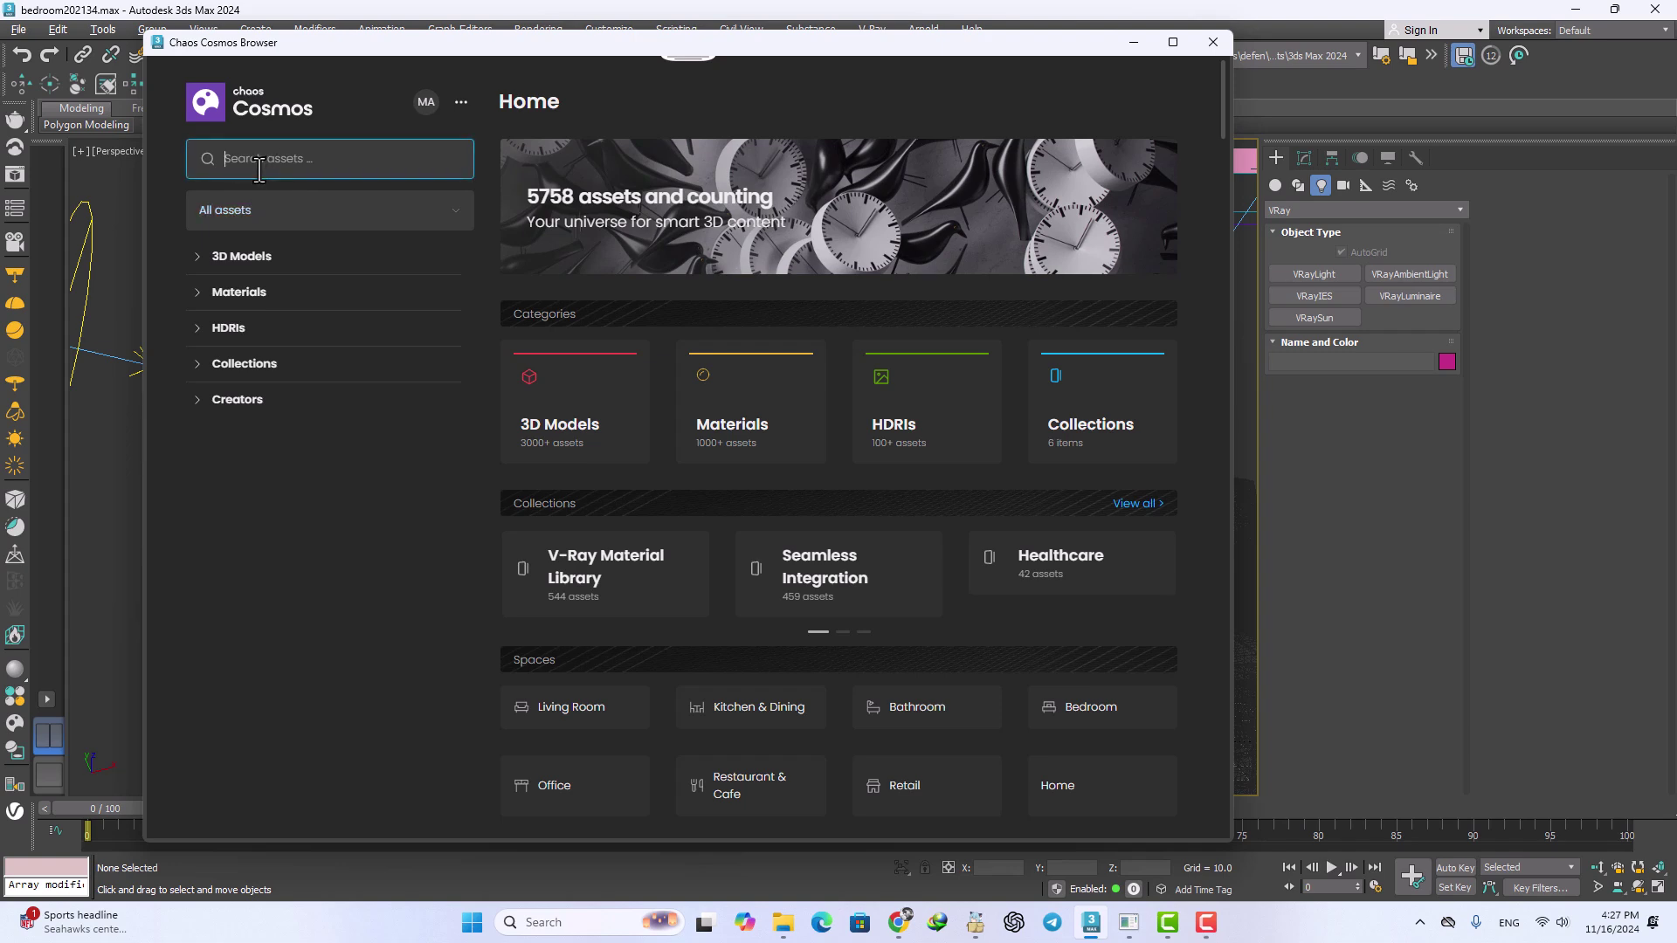
{"action": "type", "text": "lumi"}
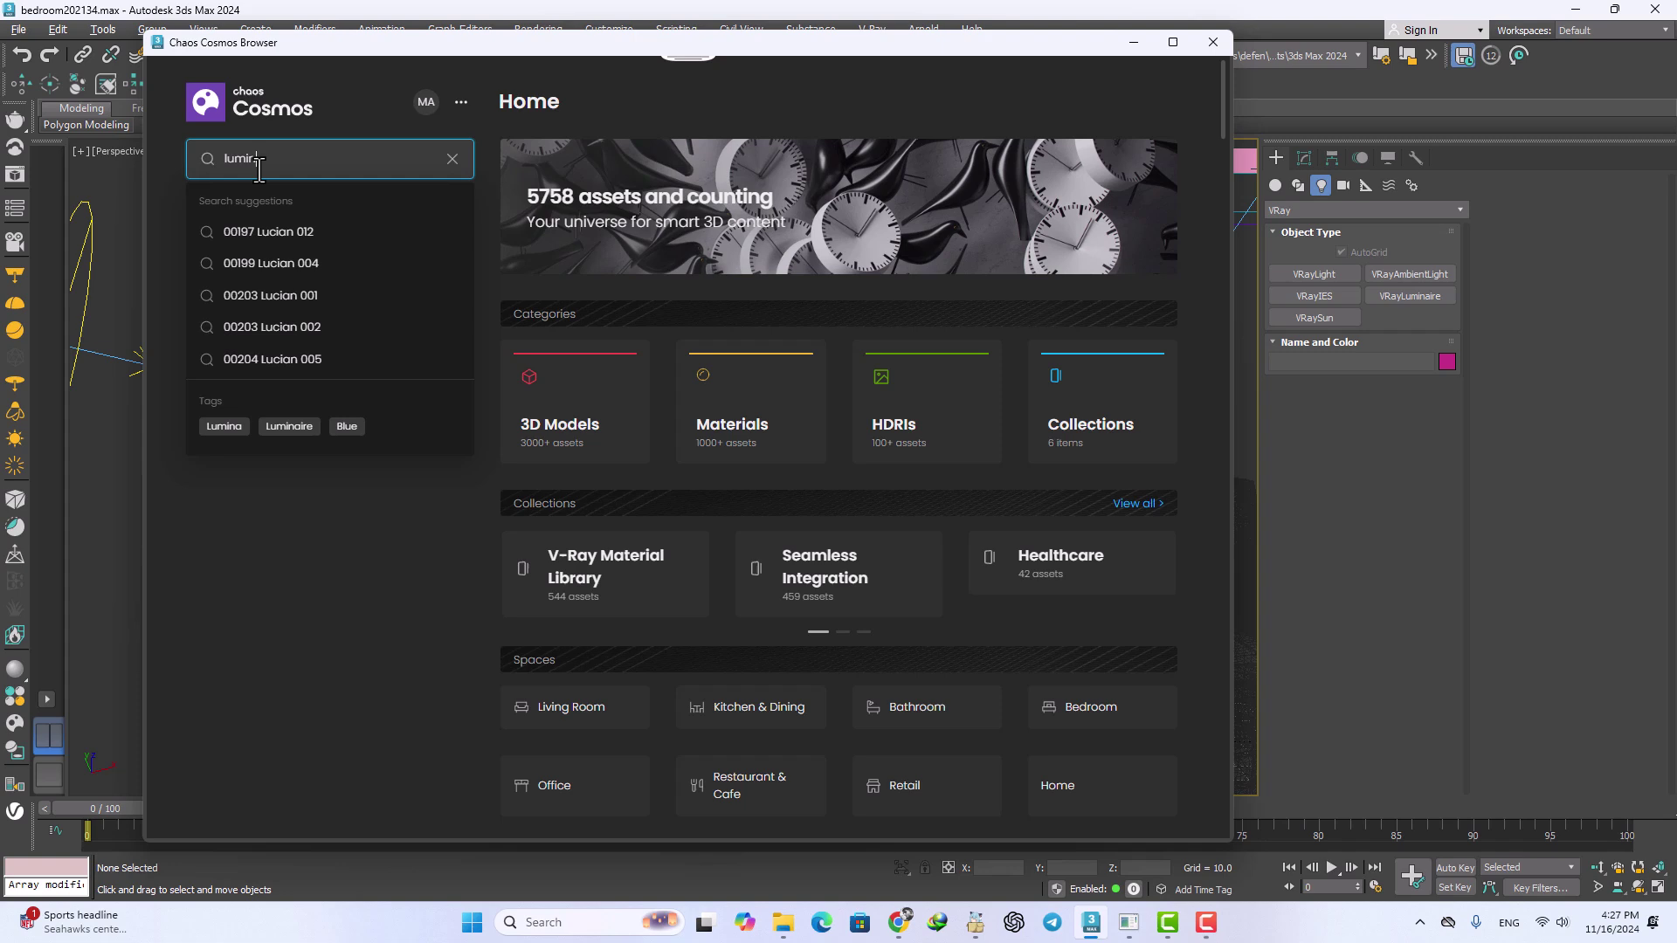
{"action": "type", "text": "naire"}
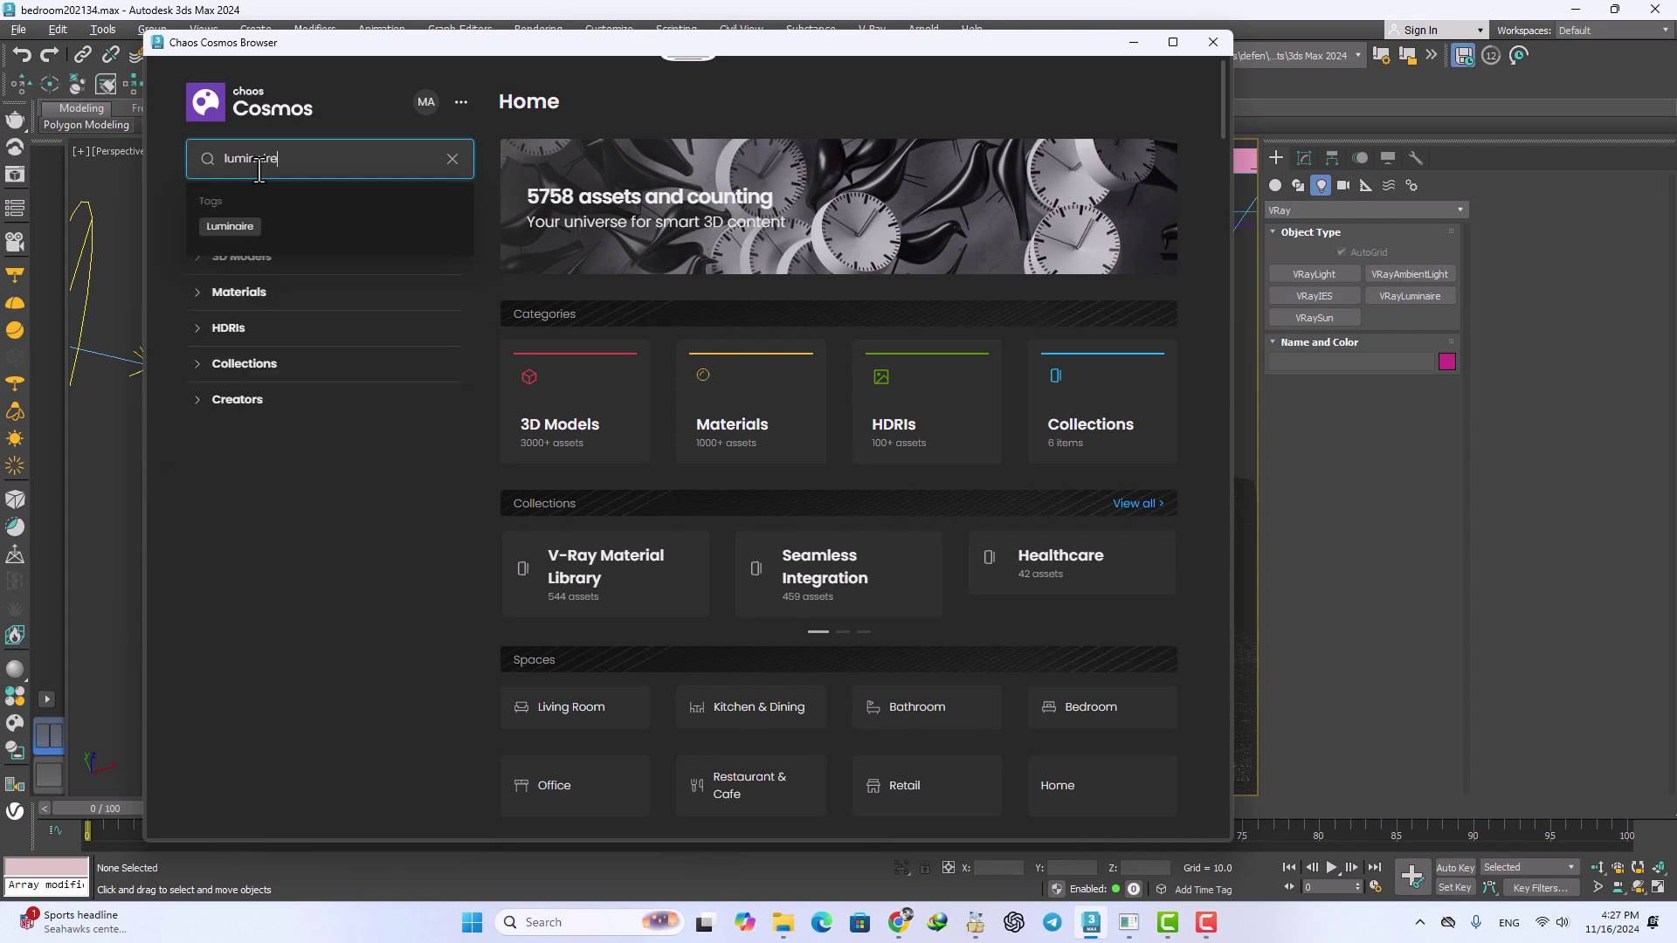
{"action": "left_click", "coordinate": [242, 229]}
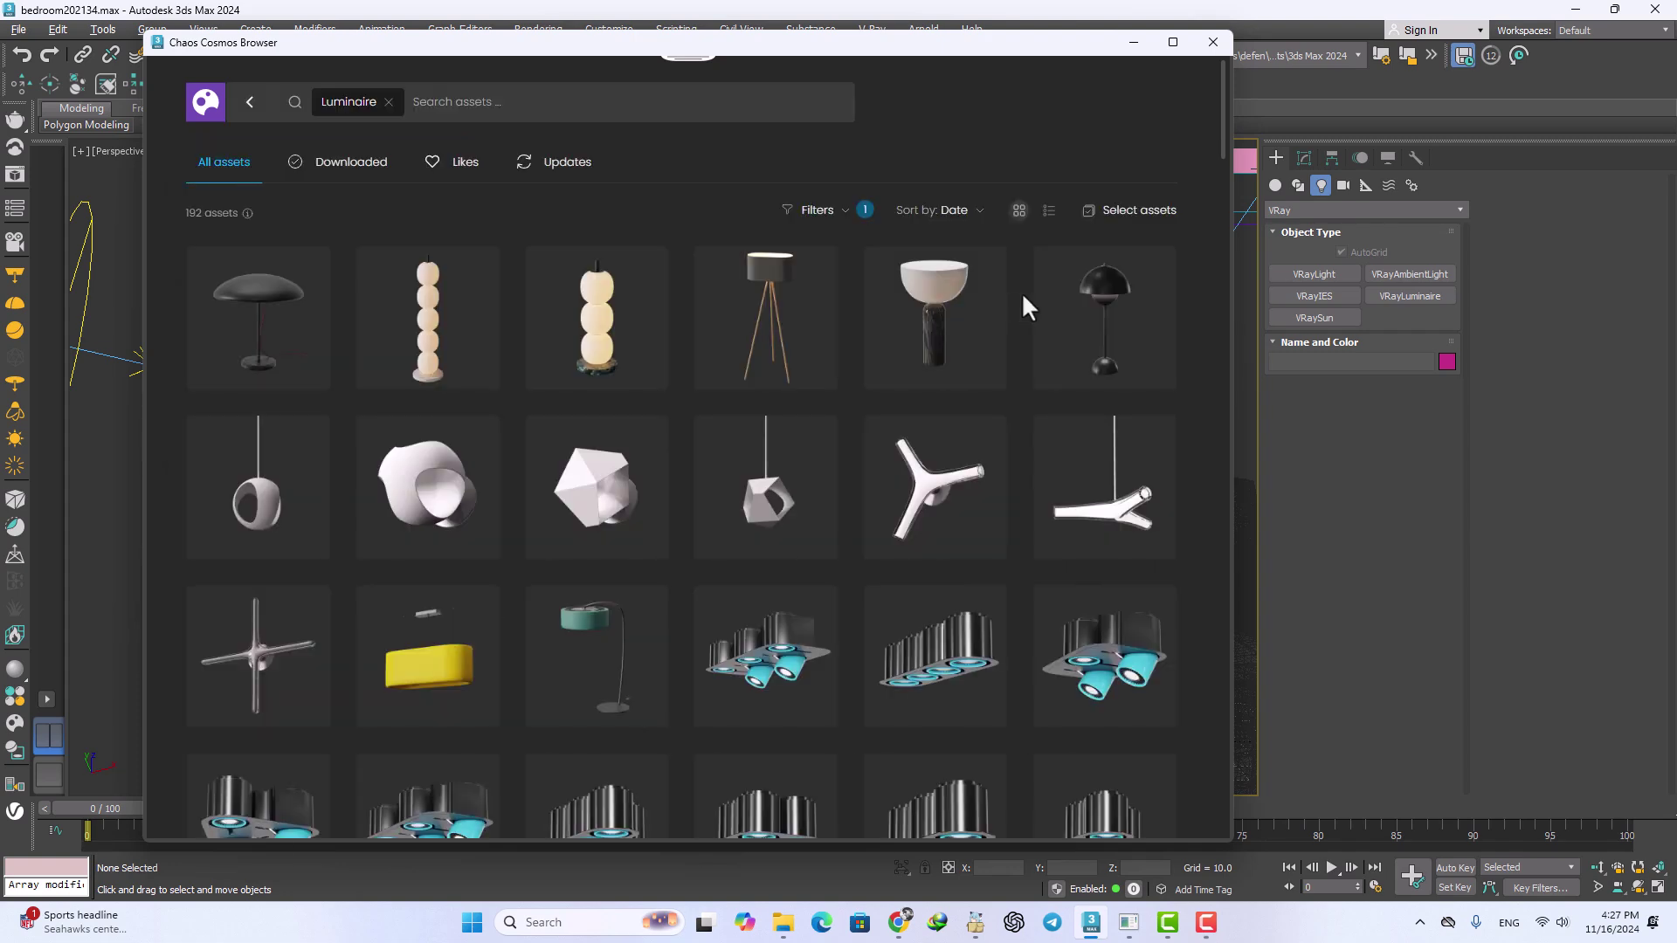
{"action": "left_click_drag", "start_coordinate": [1219, 128], "coordinate": [1244, 528]}
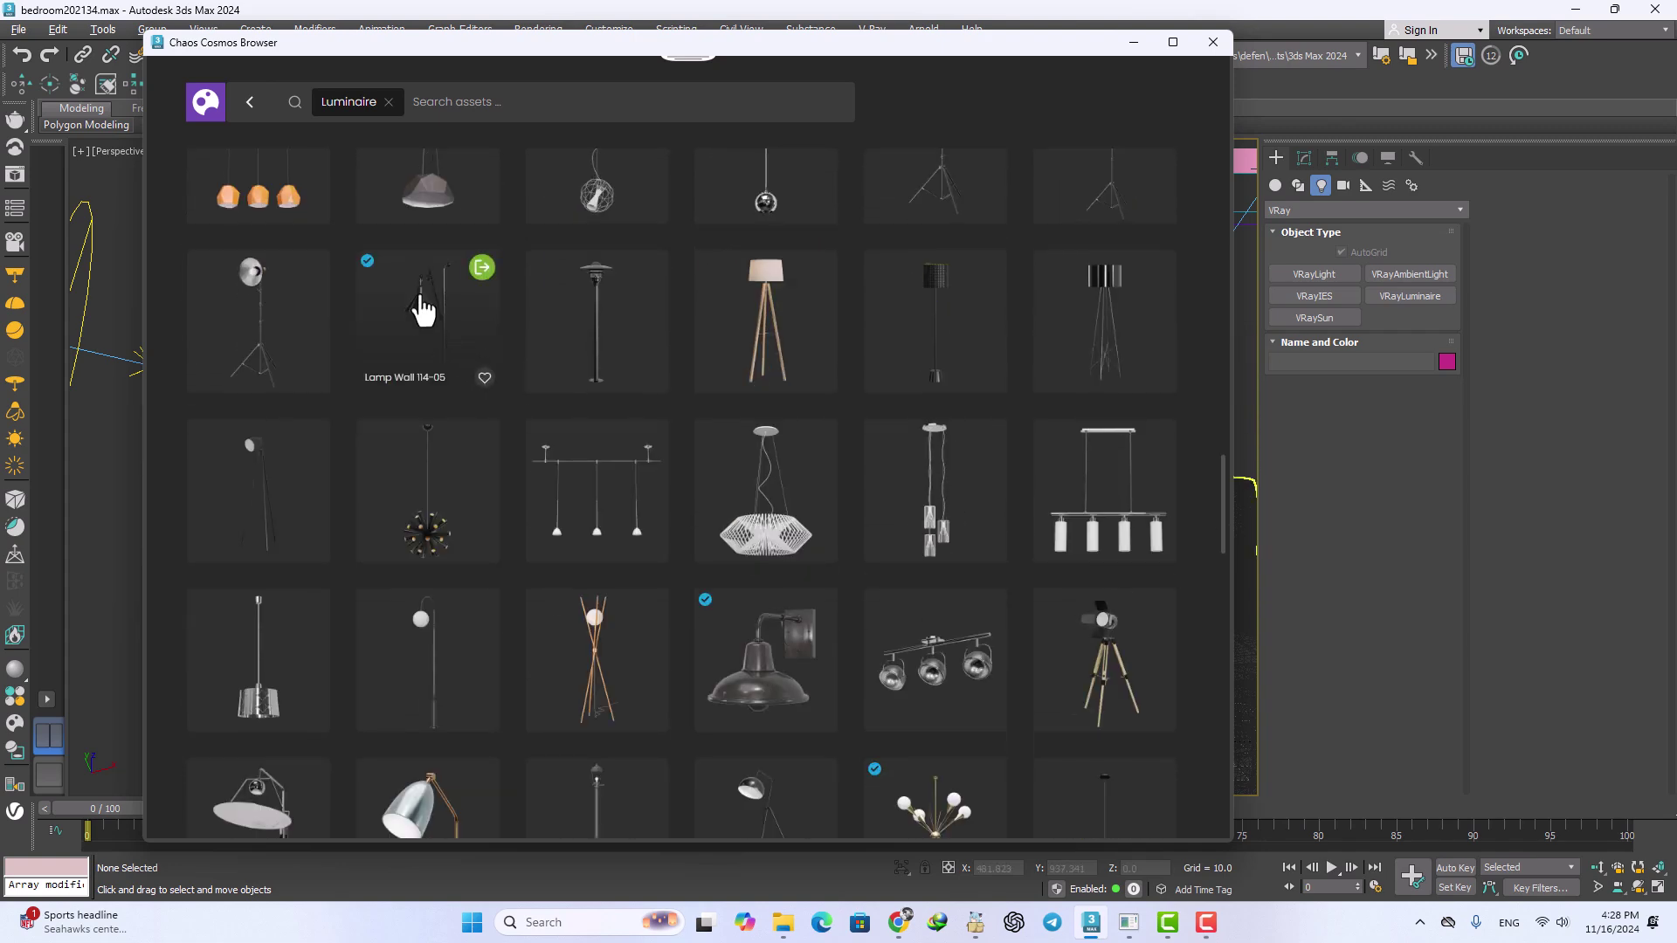
{"action": "scroll", "coordinate": [611, 353], "scroll_direction": "down", "scroll_amount": 2}
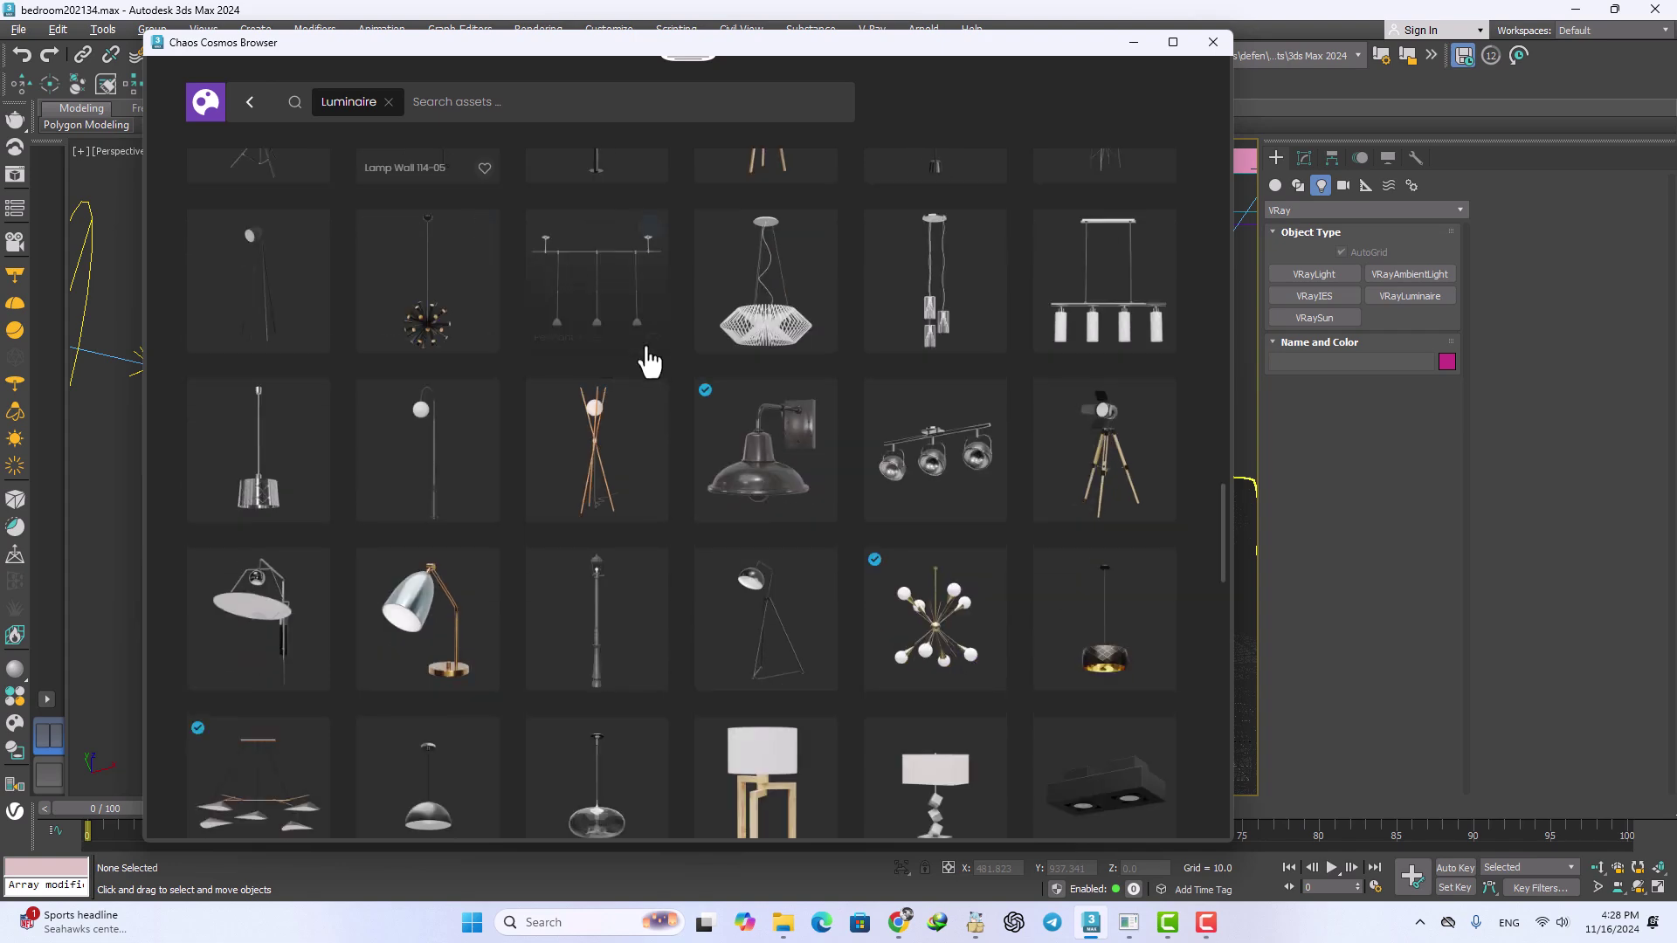
{"action": "scroll", "coordinate": [642, 349], "scroll_direction": "up", "scroll_amount": 3}
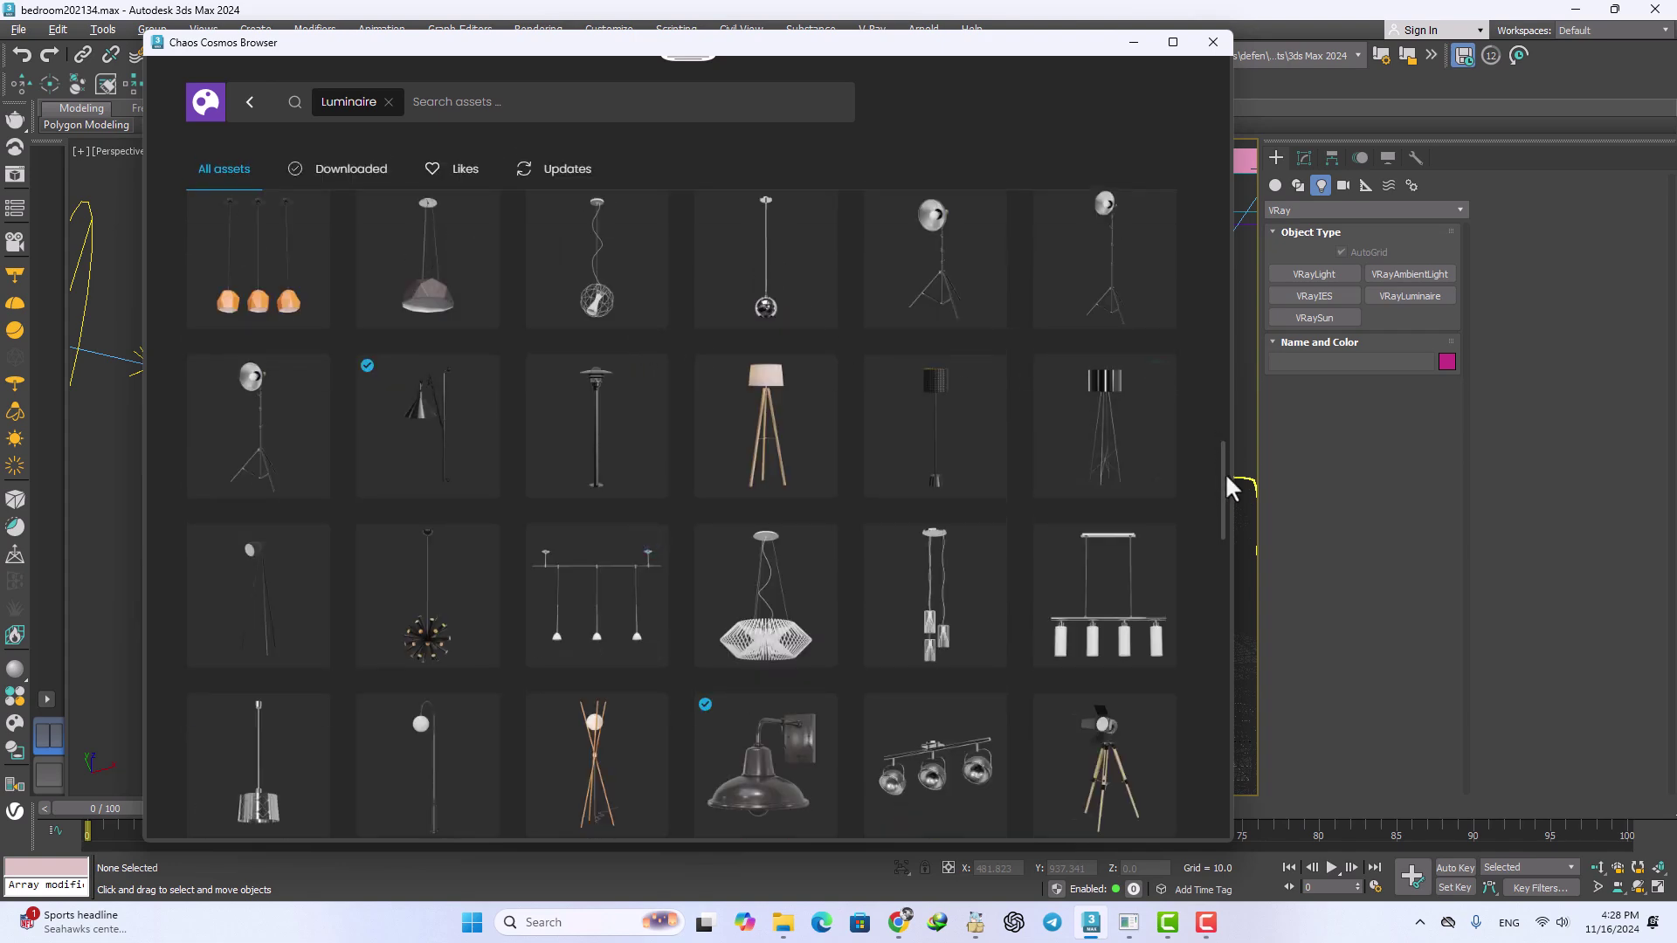
{"action": "left_click_drag", "start_coordinate": [1225, 476], "coordinate": [1223, 772]}
{"action": "mouse_move", "coordinate": [913, 345]}
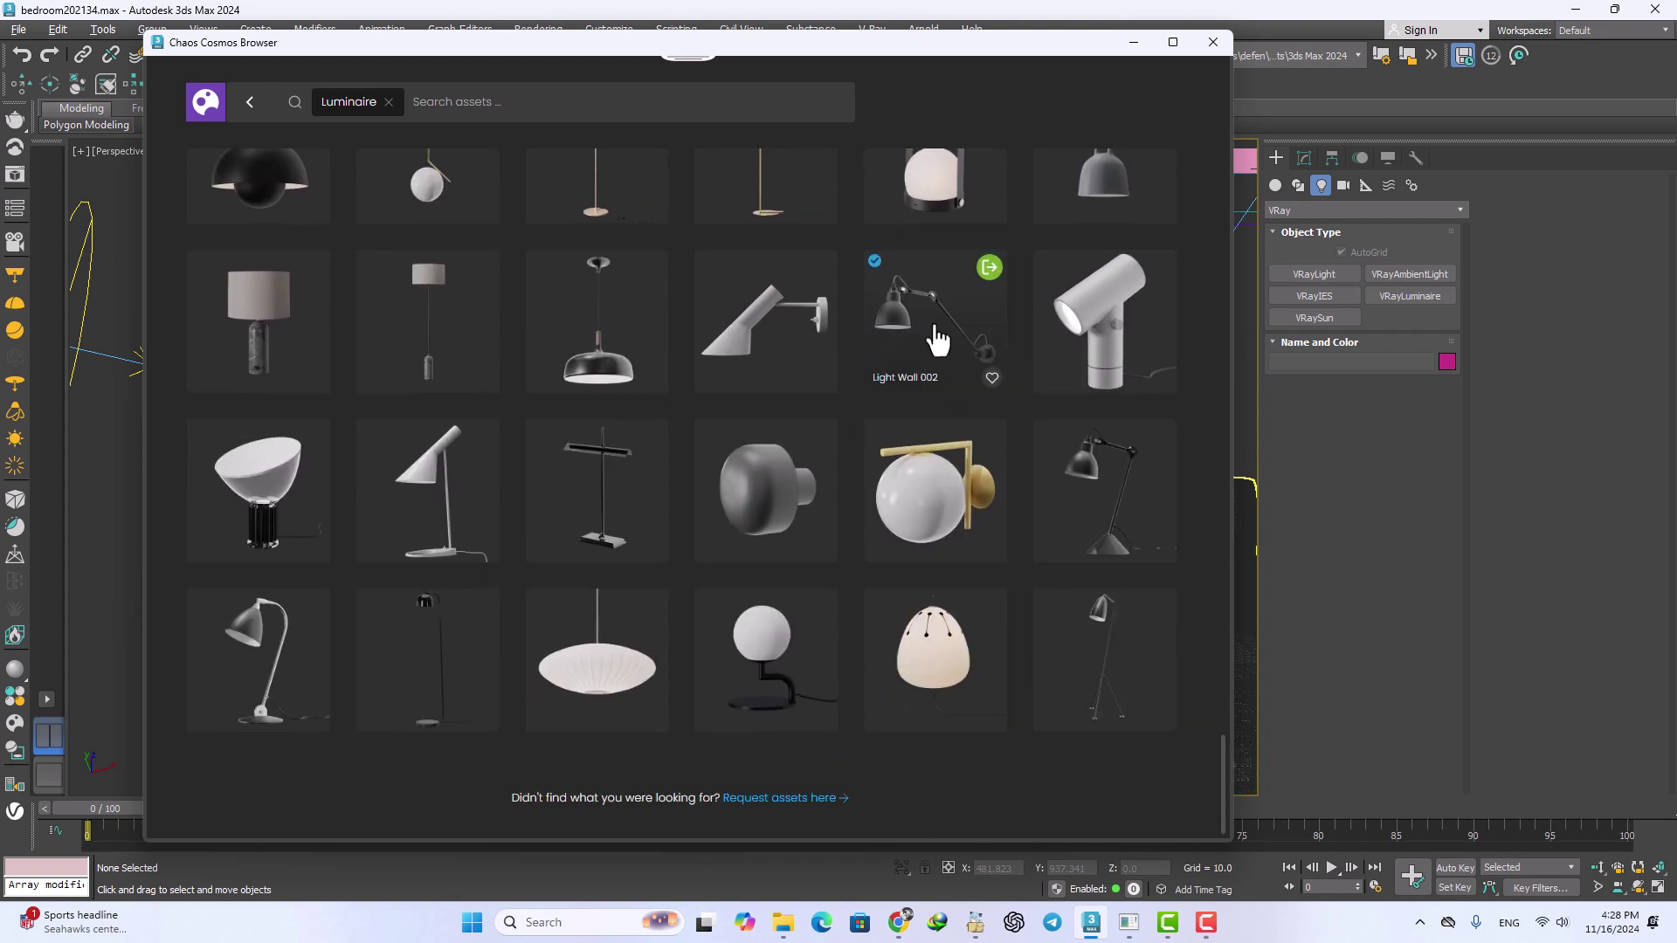
{"action": "left_click", "coordinate": [989, 268]}
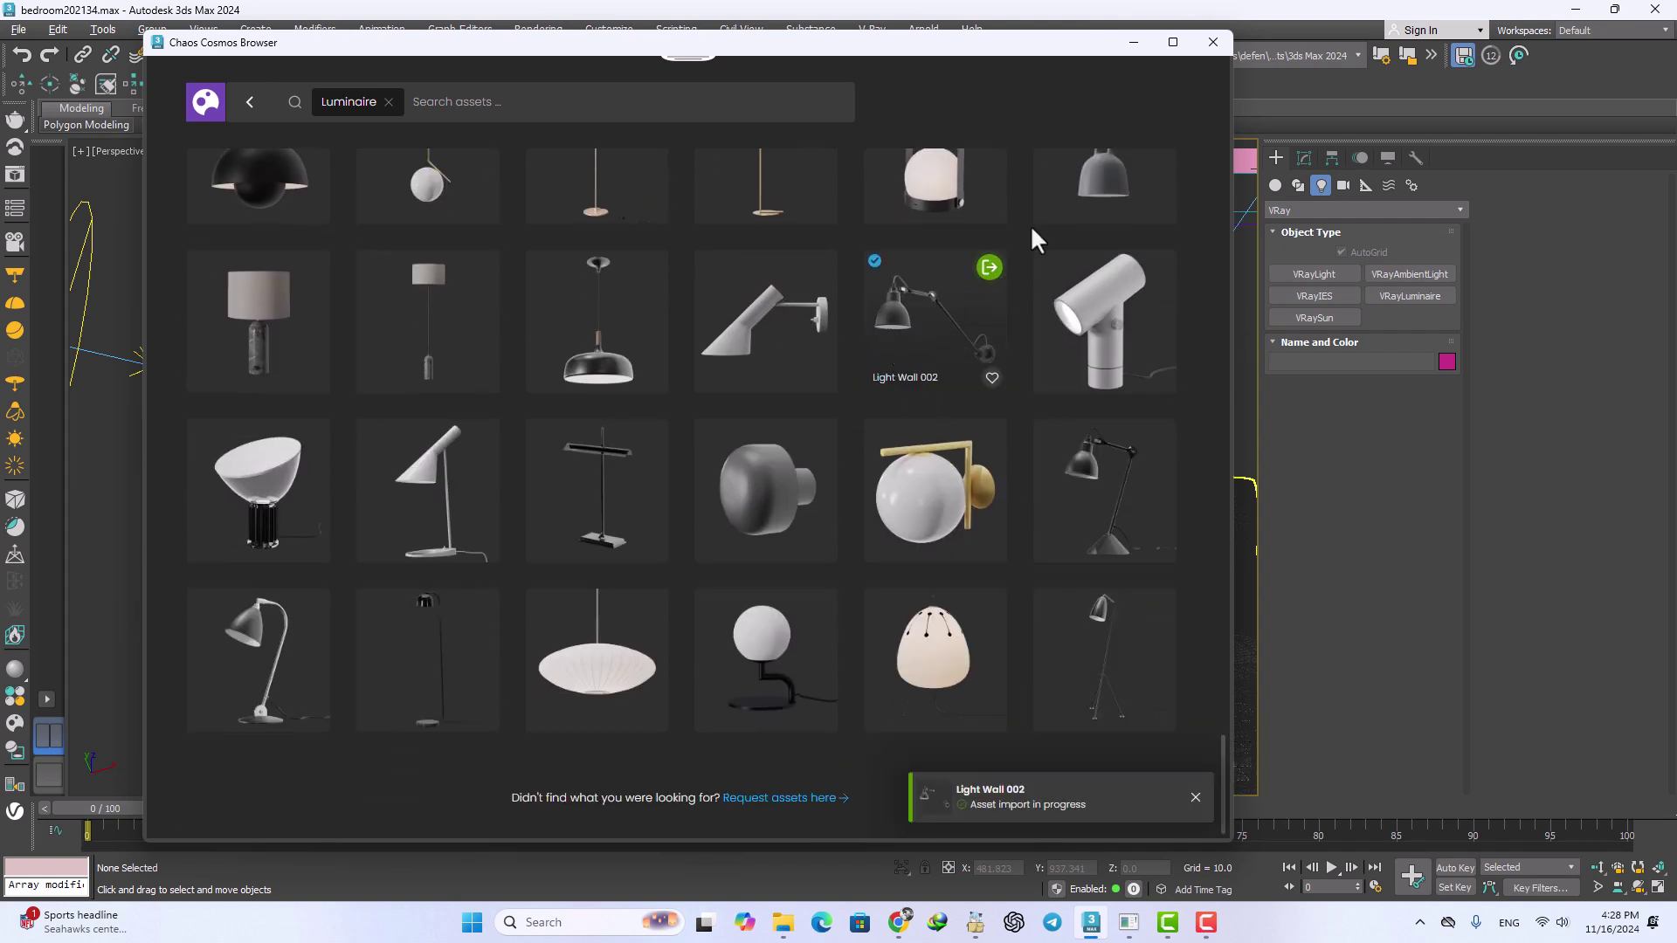
Step: In the Top view, move Light Wall 002_001 to the wall corner beside the bed
{"action": "left_click", "coordinate": [1133, 42]}
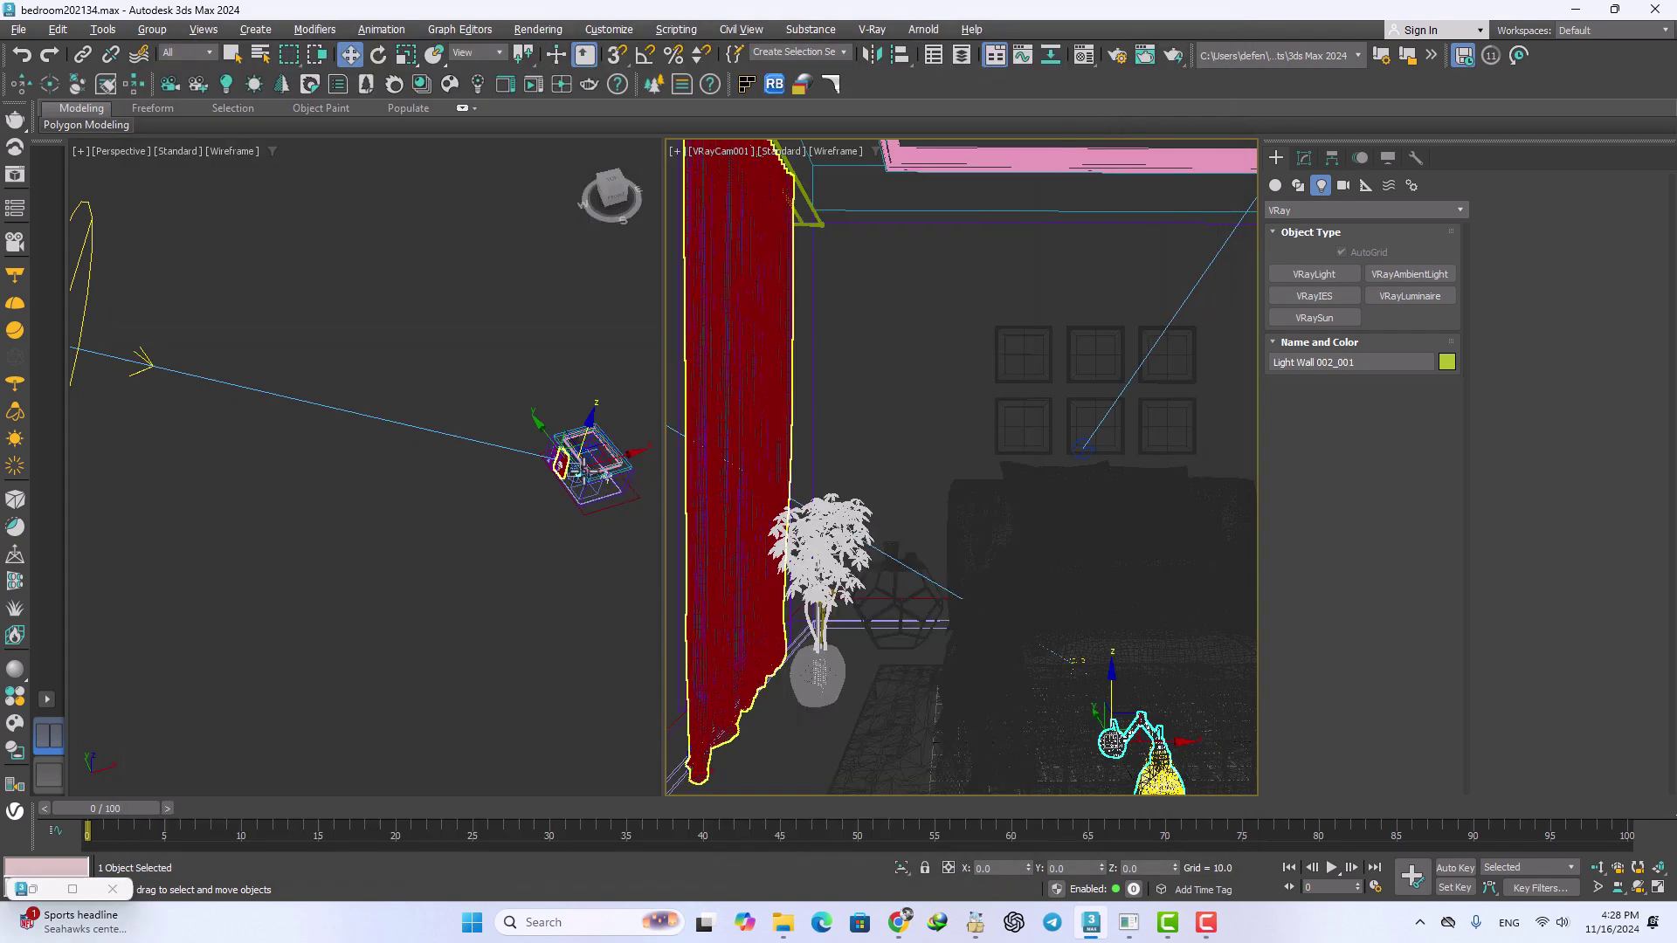
{"action": "scroll", "coordinate": [611, 437], "scroll_direction": "up", "scroll_amount": 10}
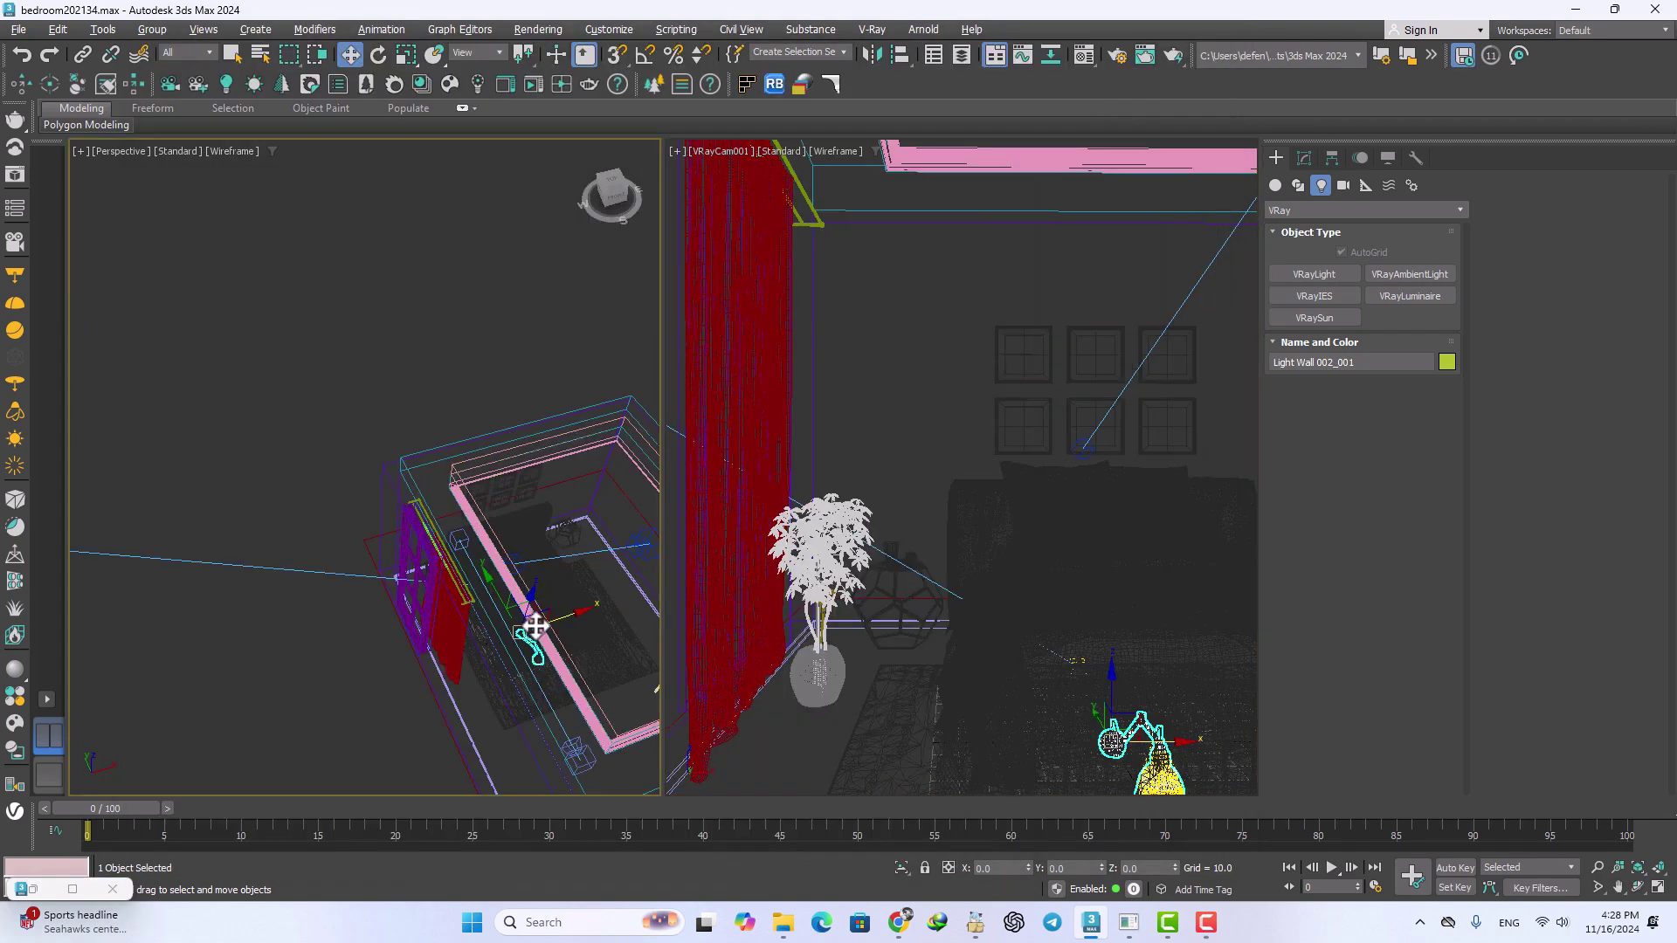
{"action": "key", "text": "t"}
{"action": "scroll", "coordinate": [375, 468], "scroll_direction": "up", "scroll_amount": 3}
{"action": "scroll", "coordinate": [432, 525], "scroll_direction": "down", "scroll_amount": 2}
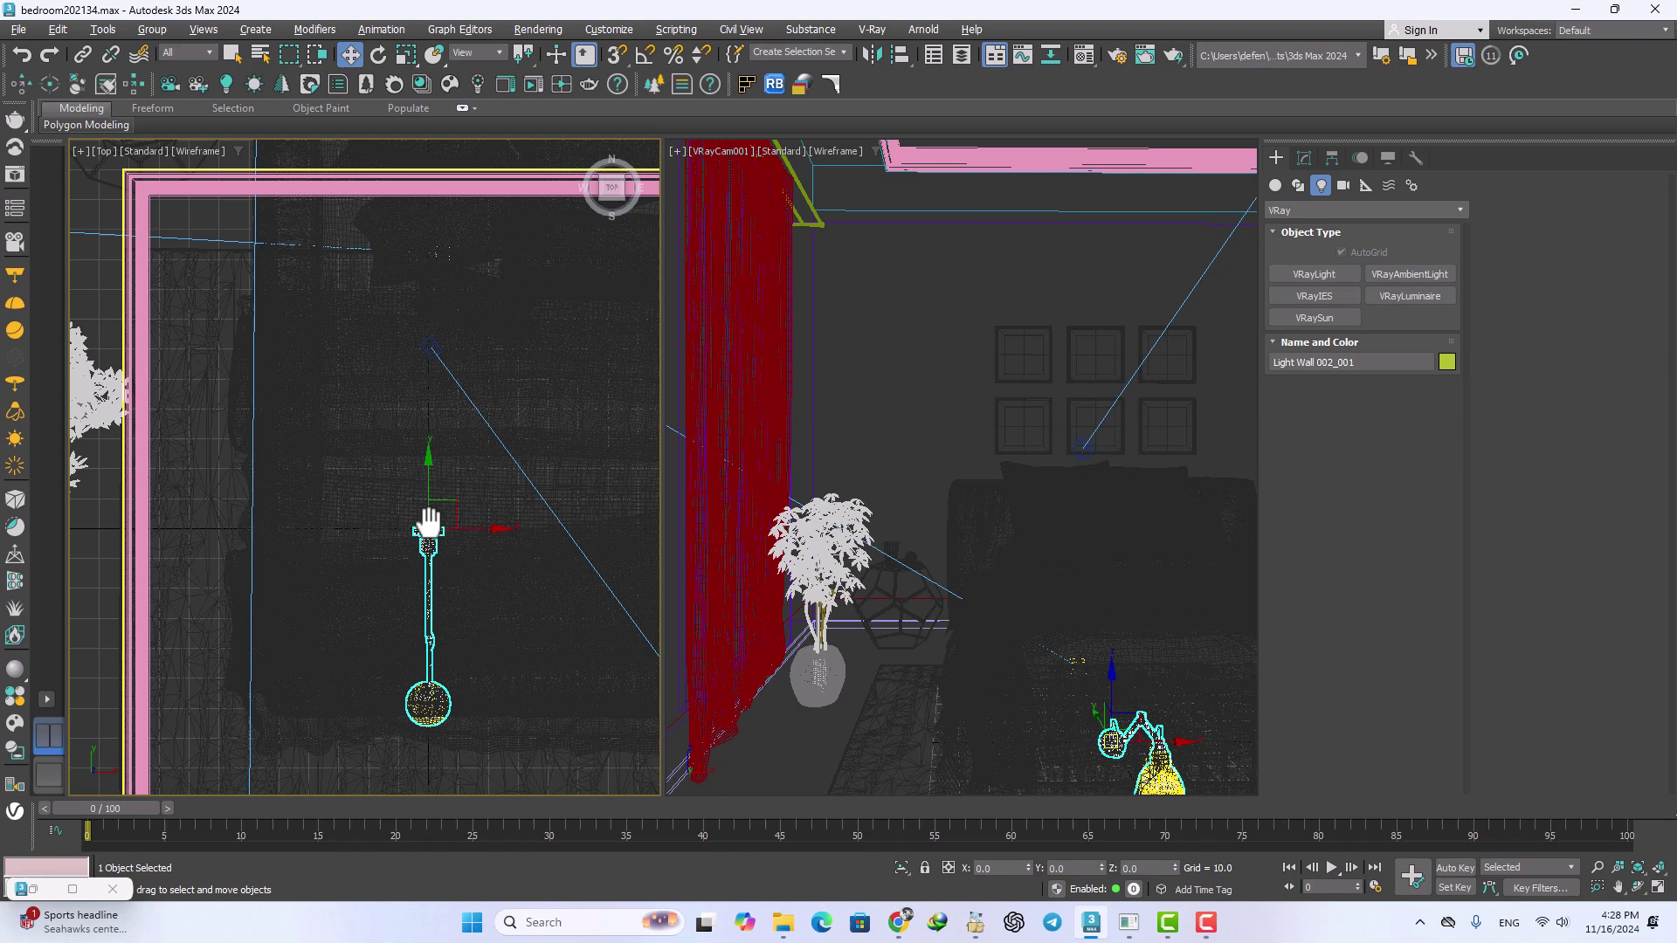
{"action": "left_click_drag", "start_coordinate": [435, 534], "coordinate": [216, 177]}
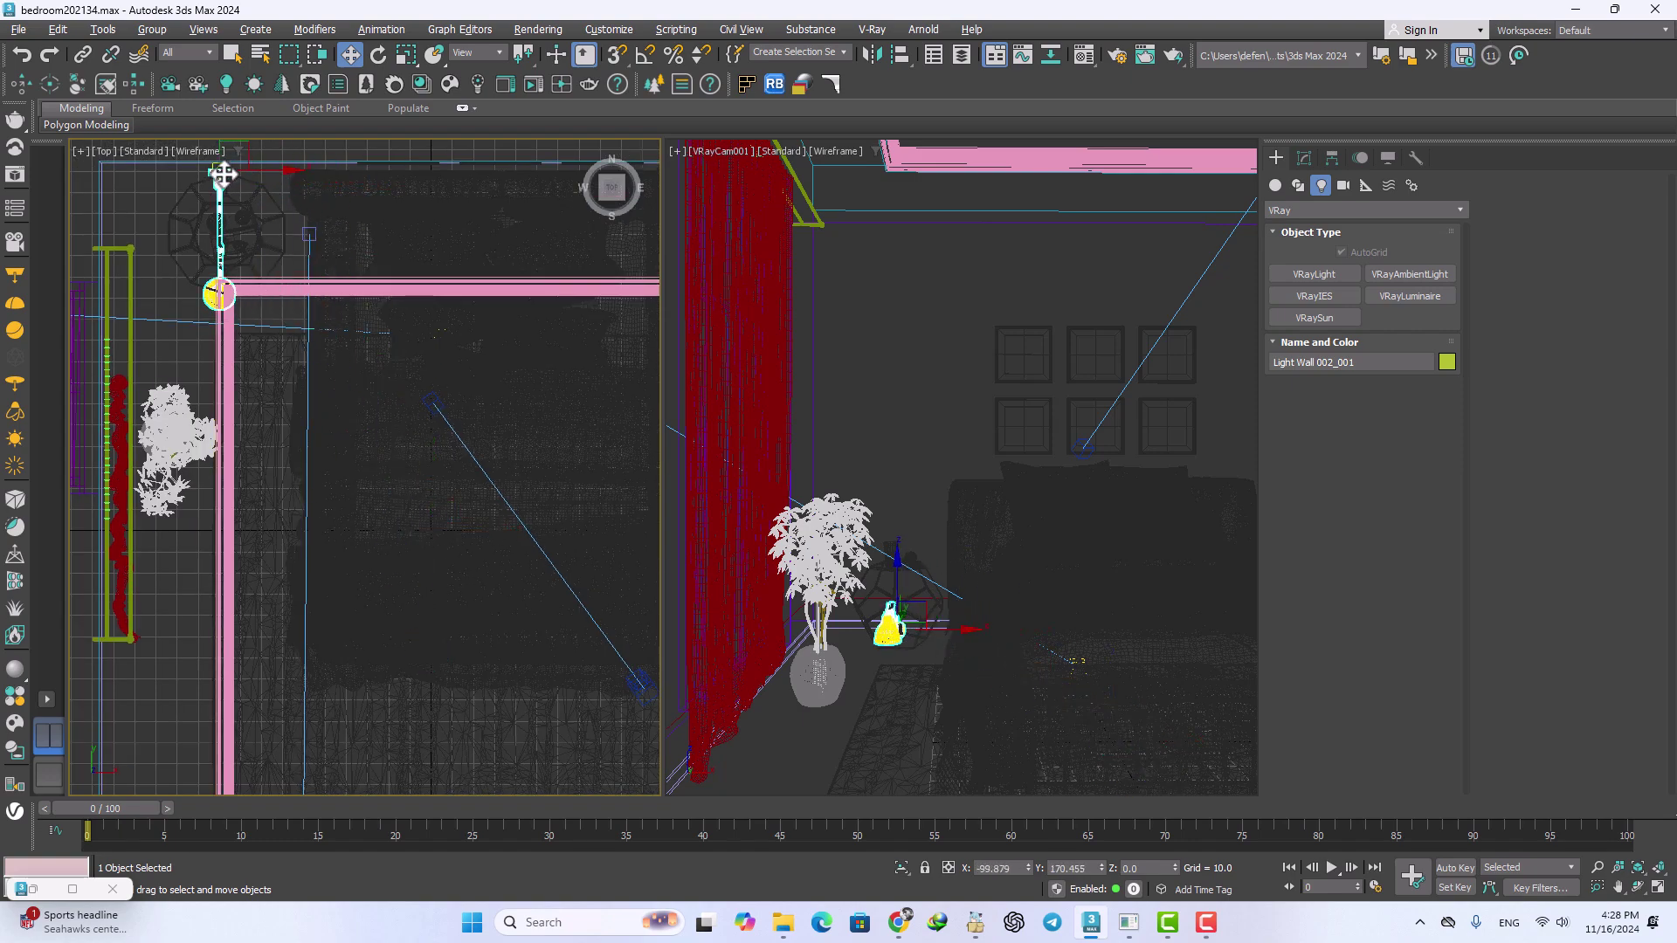
{"action": "middle_click_drag", "start_coordinate": [215, 177], "coordinate": [360, 378]}
{"action": "scroll", "coordinate": [360, 377], "scroll_direction": "up", "scroll_amount": 3}
{"action": "left_click_drag", "start_coordinate": [360, 378], "coordinate": [408, 373]}
{"action": "scroll", "coordinate": [360, 377], "scroll_direction": "down", "scroll_amount": 3}
{"action": "scroll", "coordinate": [332, 418], "scroll_direction": "down", "scroll_amount": 3}
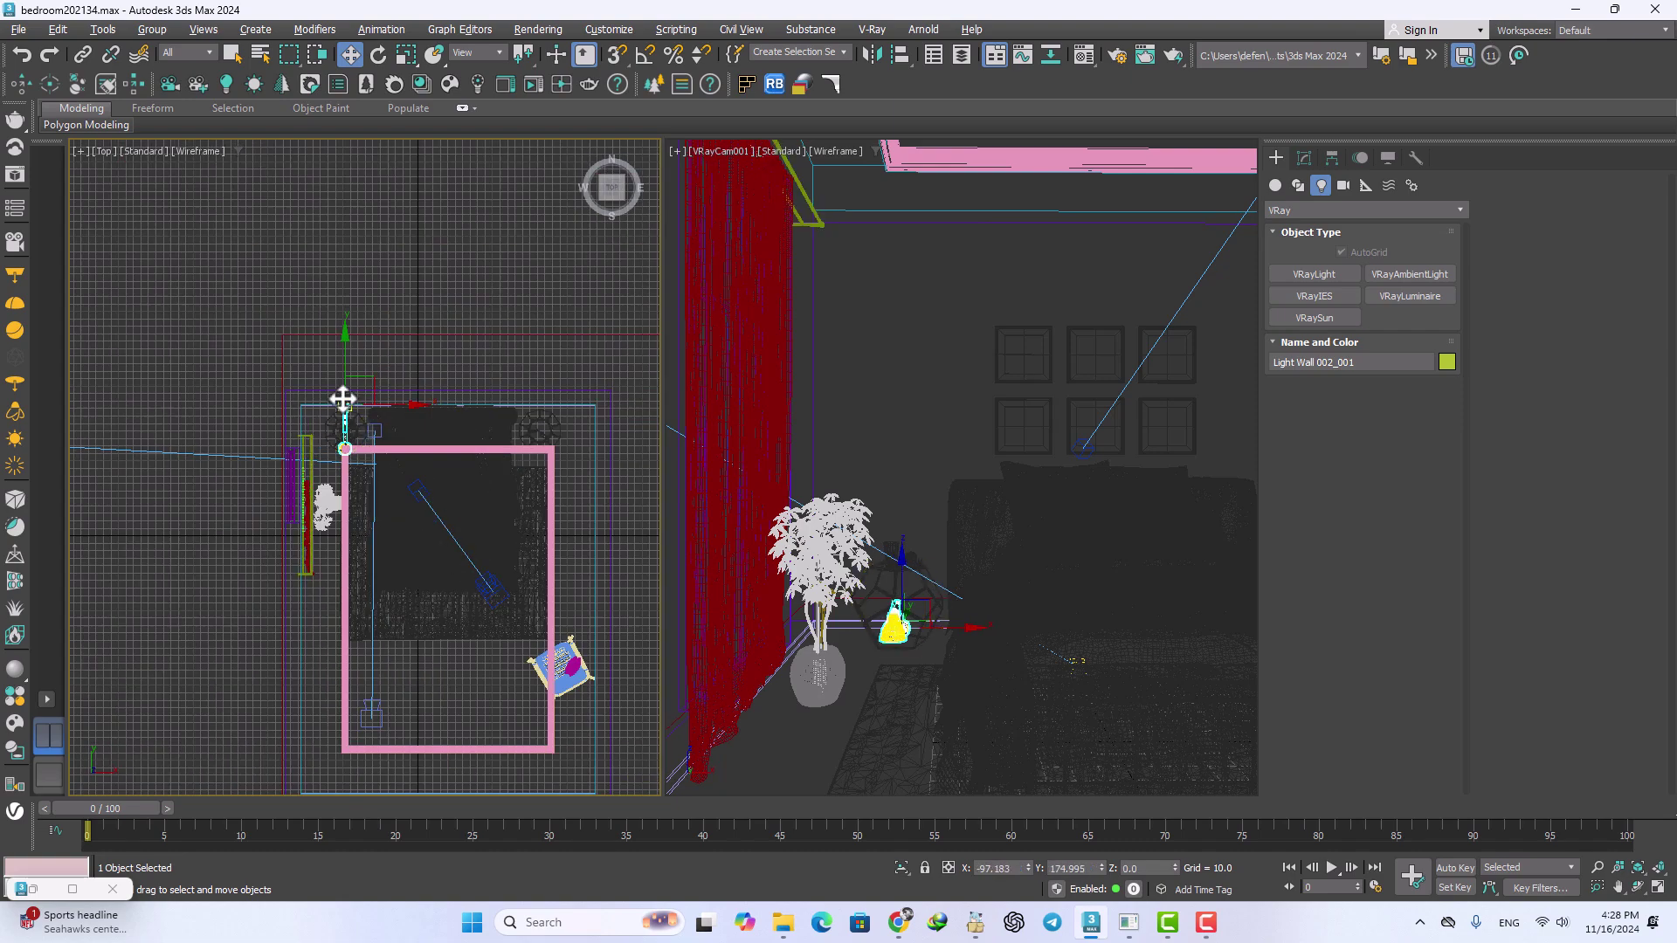
Step: Raise the lamp up the wall, rotate it, and Shift-drag a copy along X
{"action": "key", "text": "l"}
{"action": "scroll", "coordinate": [349, 379], "scroll_direction": "up", "scroll_amount": 6}
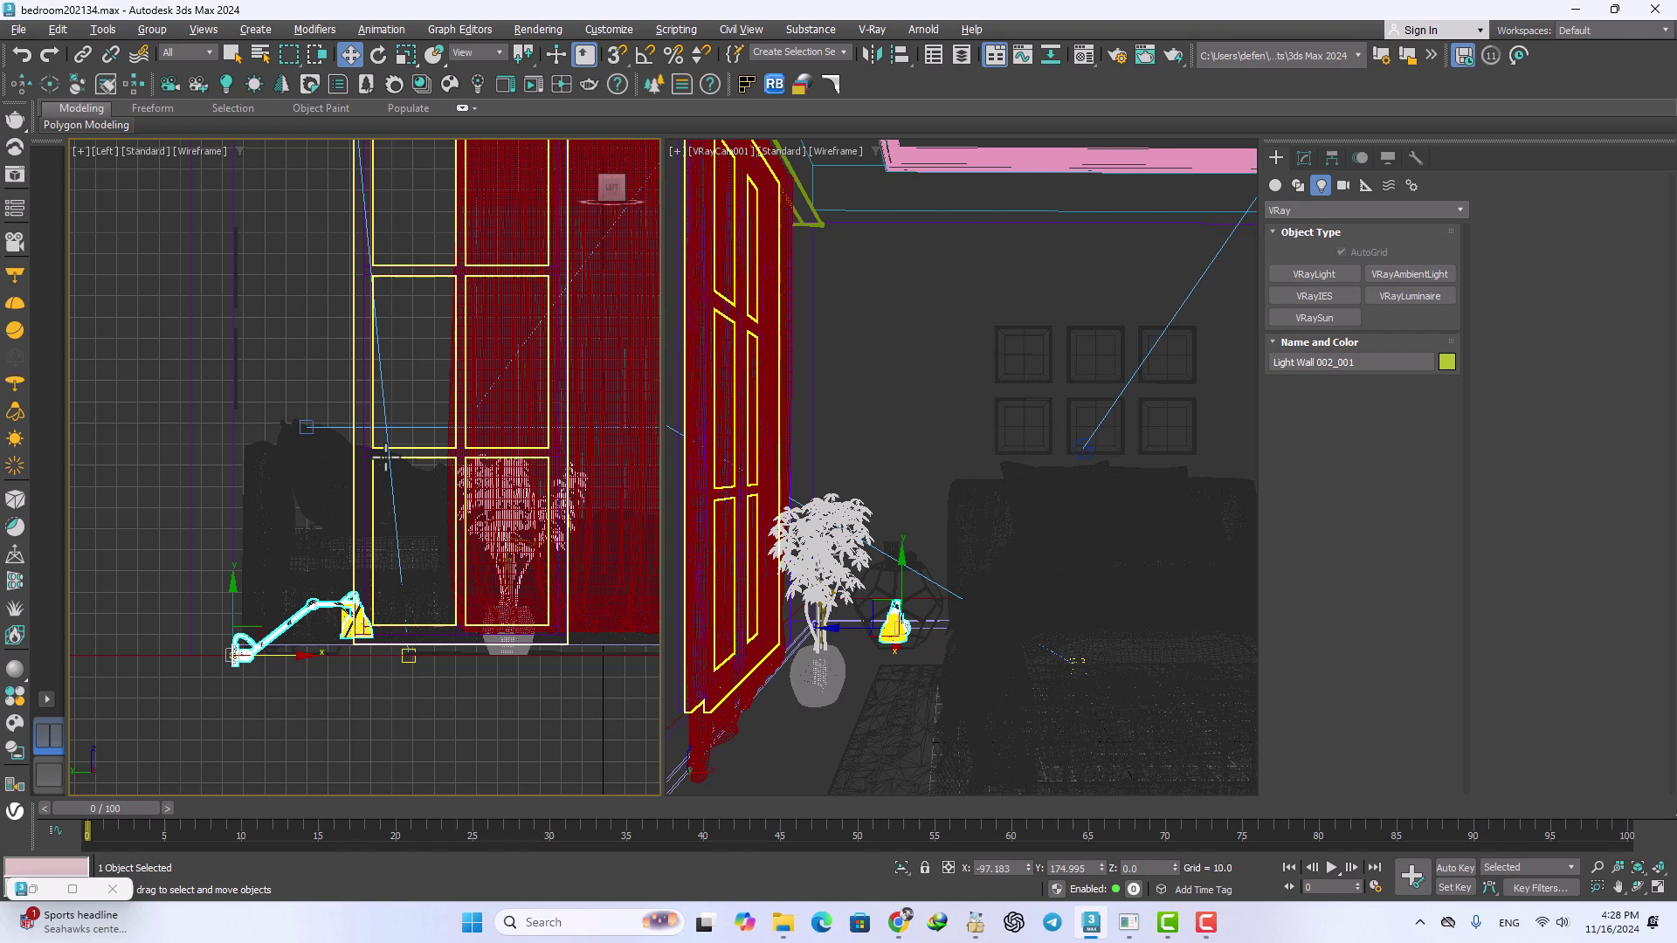
{"action": "left_click_drag", "start_coordinate": [238, 606], "coordinate": [252, 538]}
{"action": "key", "text": "e"}
{"action": "key", "text": "w"}
{"action": "middle_click_drag", "start_coordinate": [331, 481], "coordinate": [344, 483], "text": "alt"}
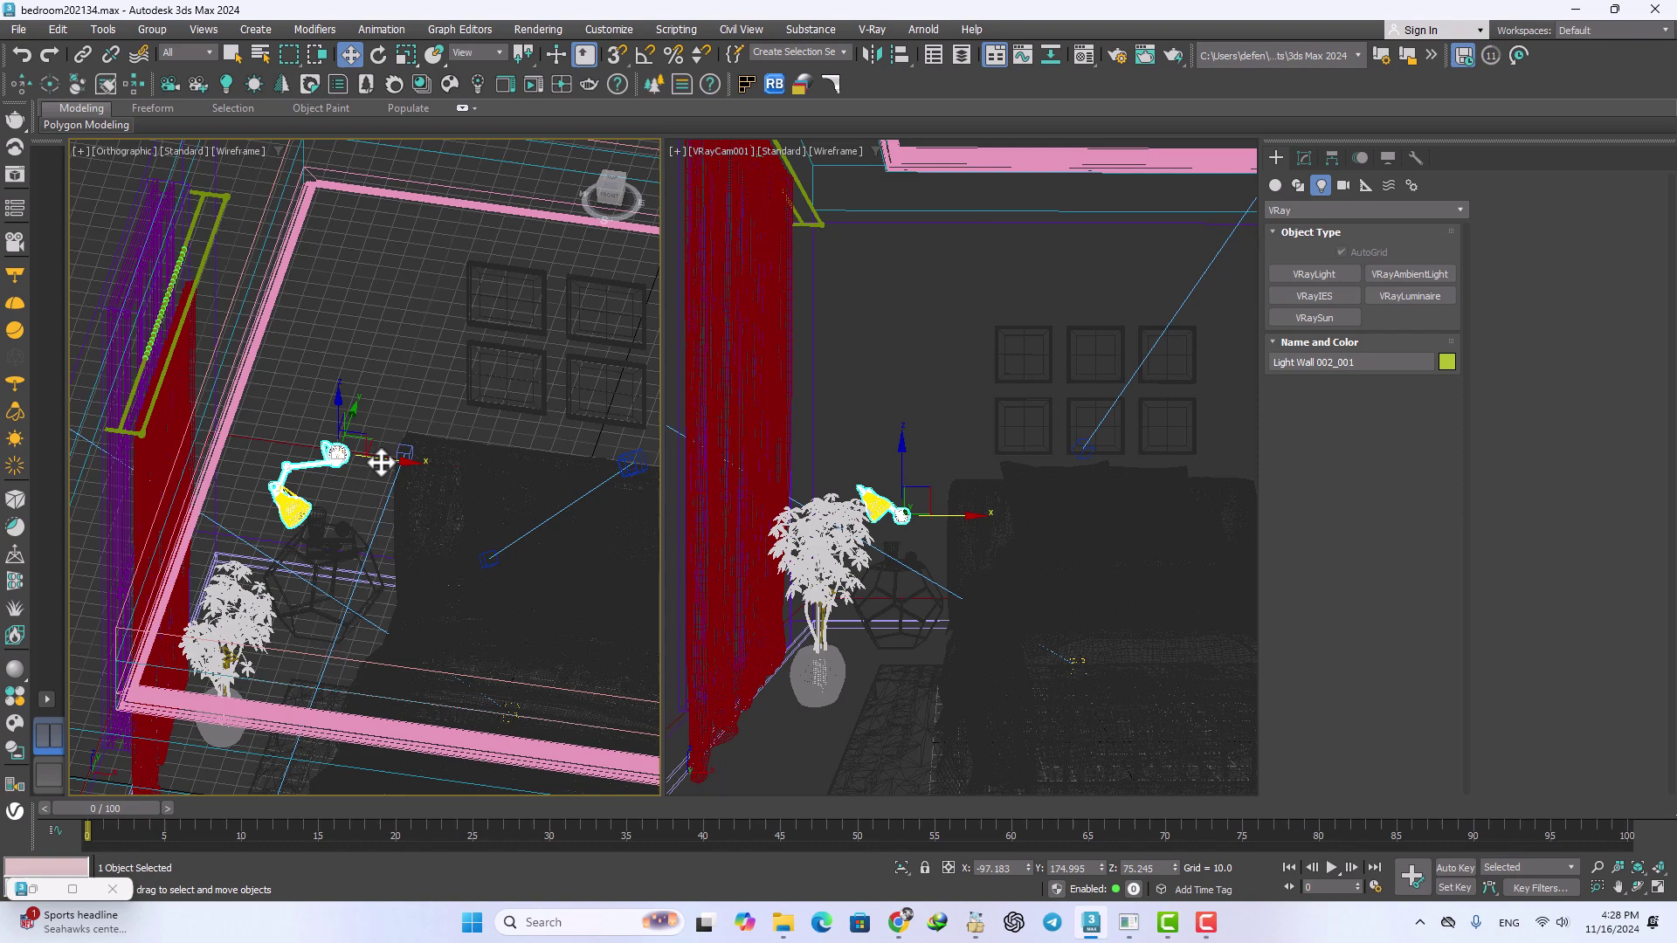
{"action": "left_click_drag", "start_coordinate": [381, 463], "coordinate": [559, 491]}
{"action": "scroll", "coordinate": [349, 463], "scroll_direction": "down", "scroll_amount": 6}
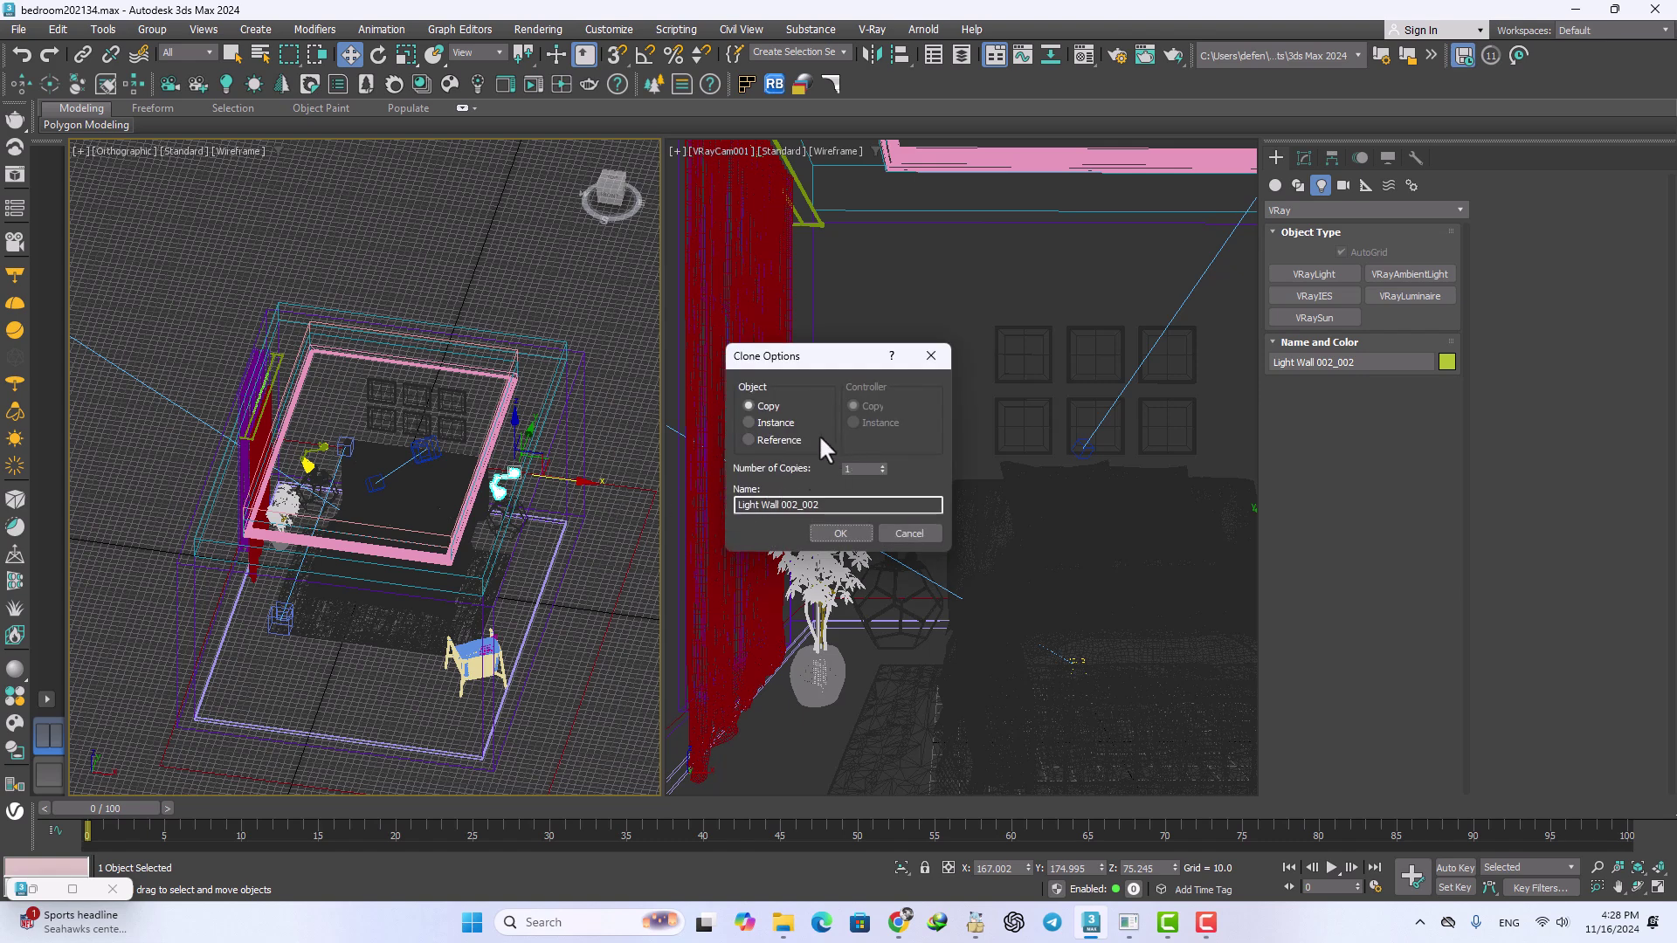
Step: Confirm the Light Wall 002_002 copy and mirror it on the X axis with No Clone
{"action": "left_click", "coordinate": [842, 533]}
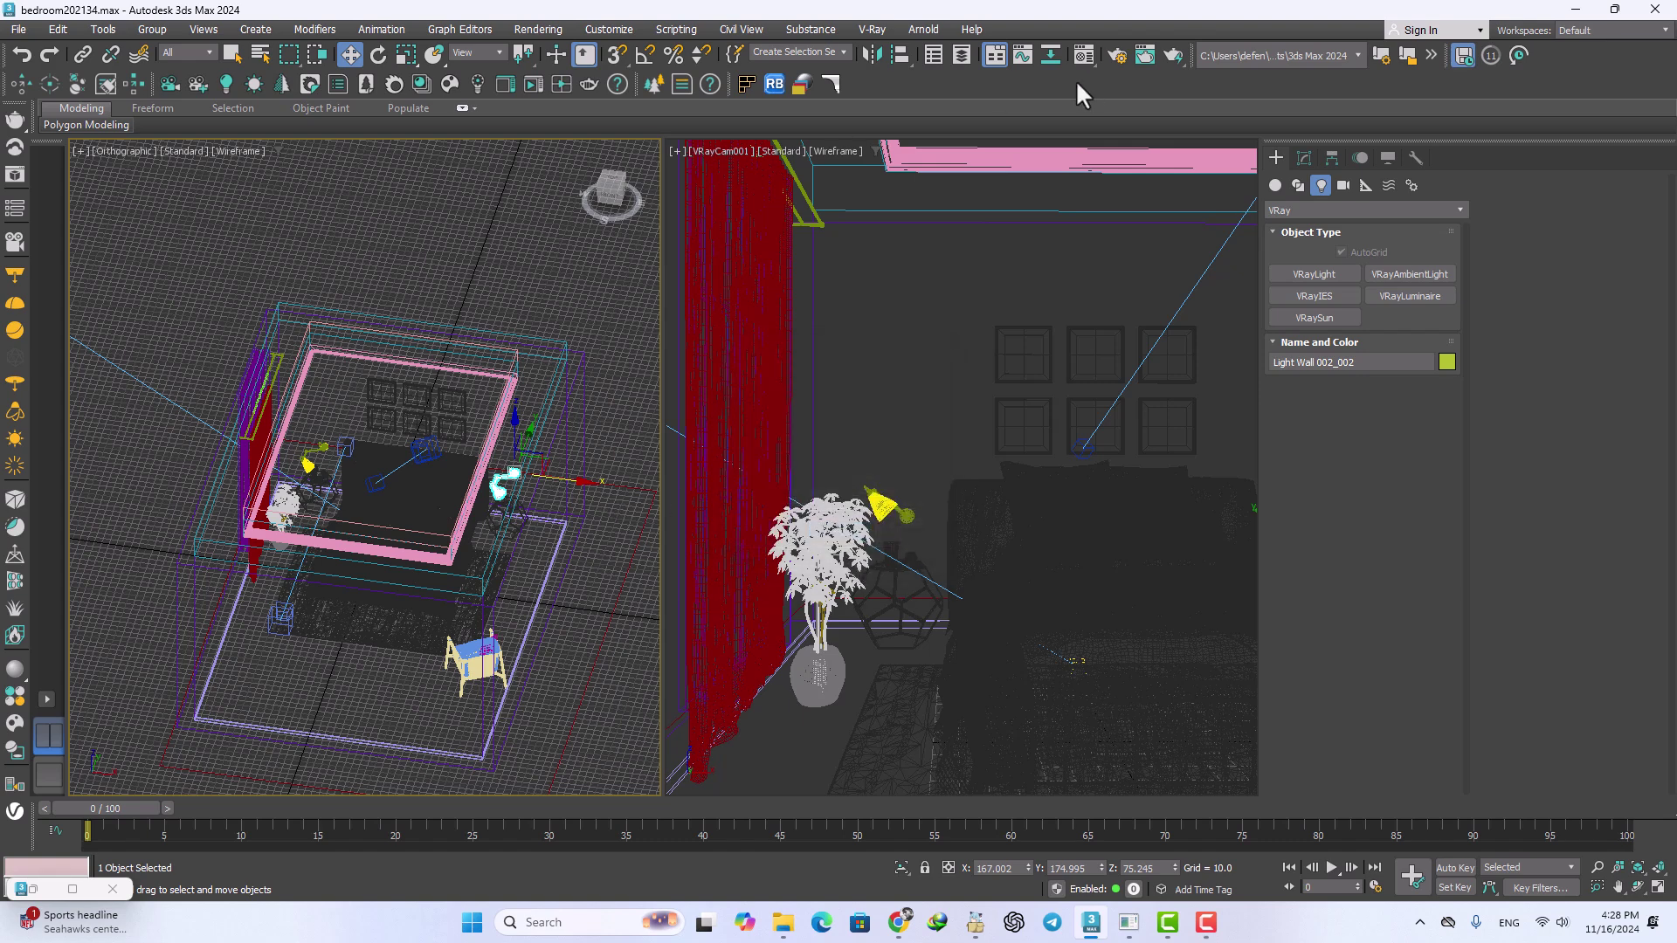
{"action": "left_click", "coordinate": [881, 52]}
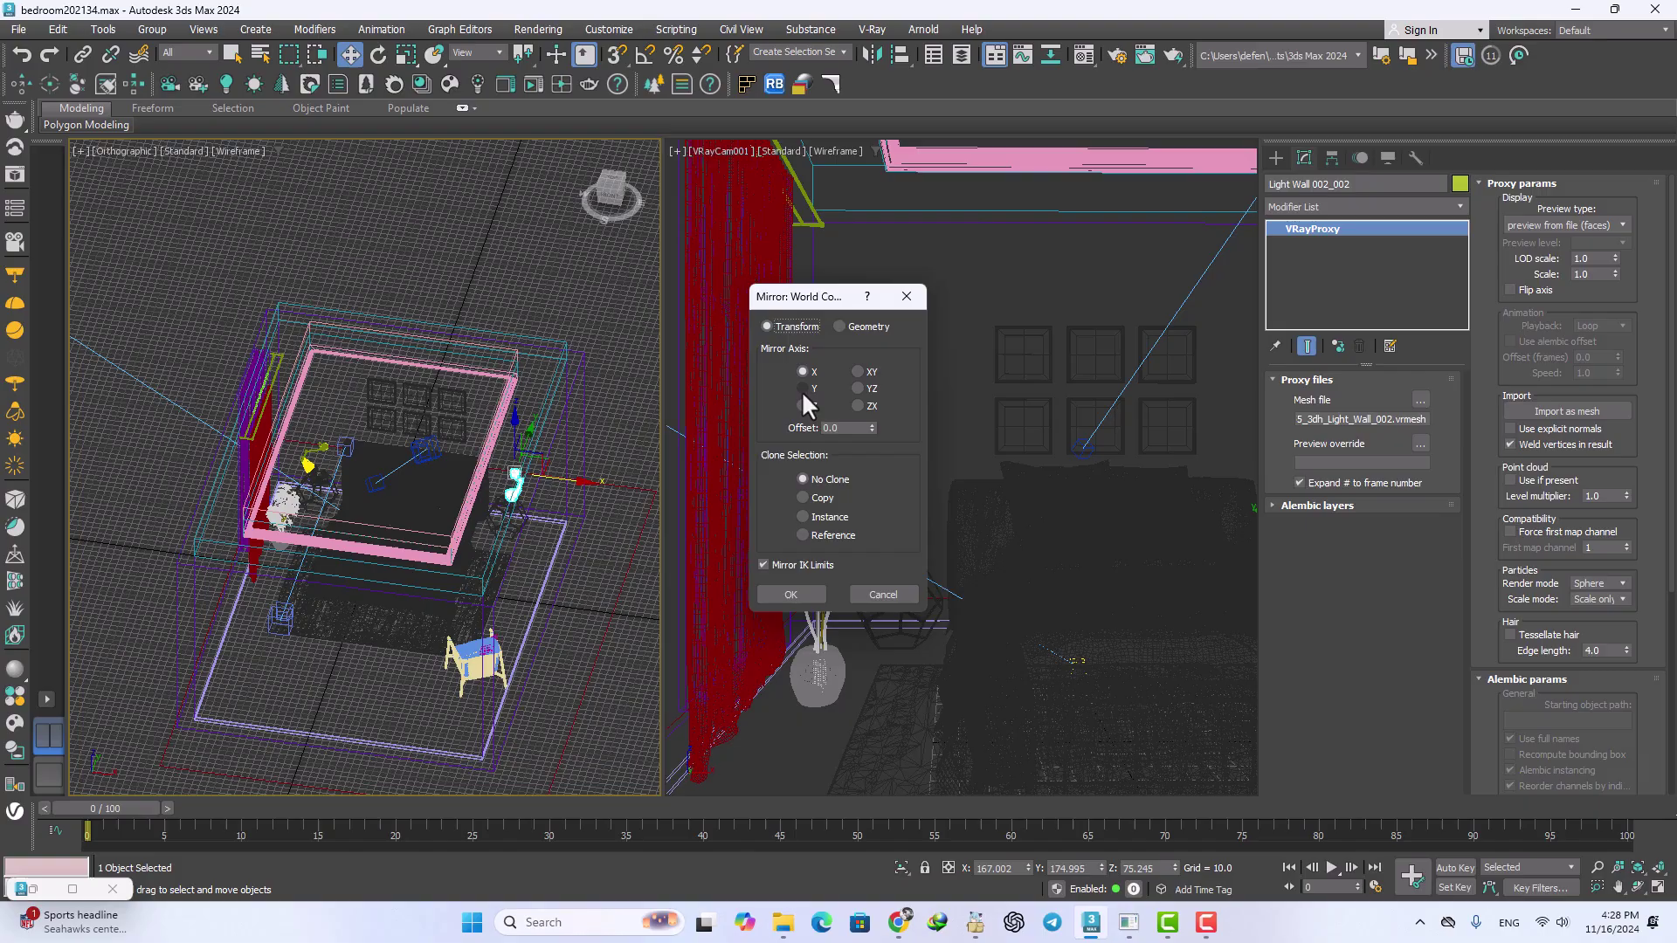
{"action": "left_click", "coordinate": [782, 595]}
{"action": "scroll", "coordinate": [506, 485], "scroll_direction": "up", "scroll_amount": 6}
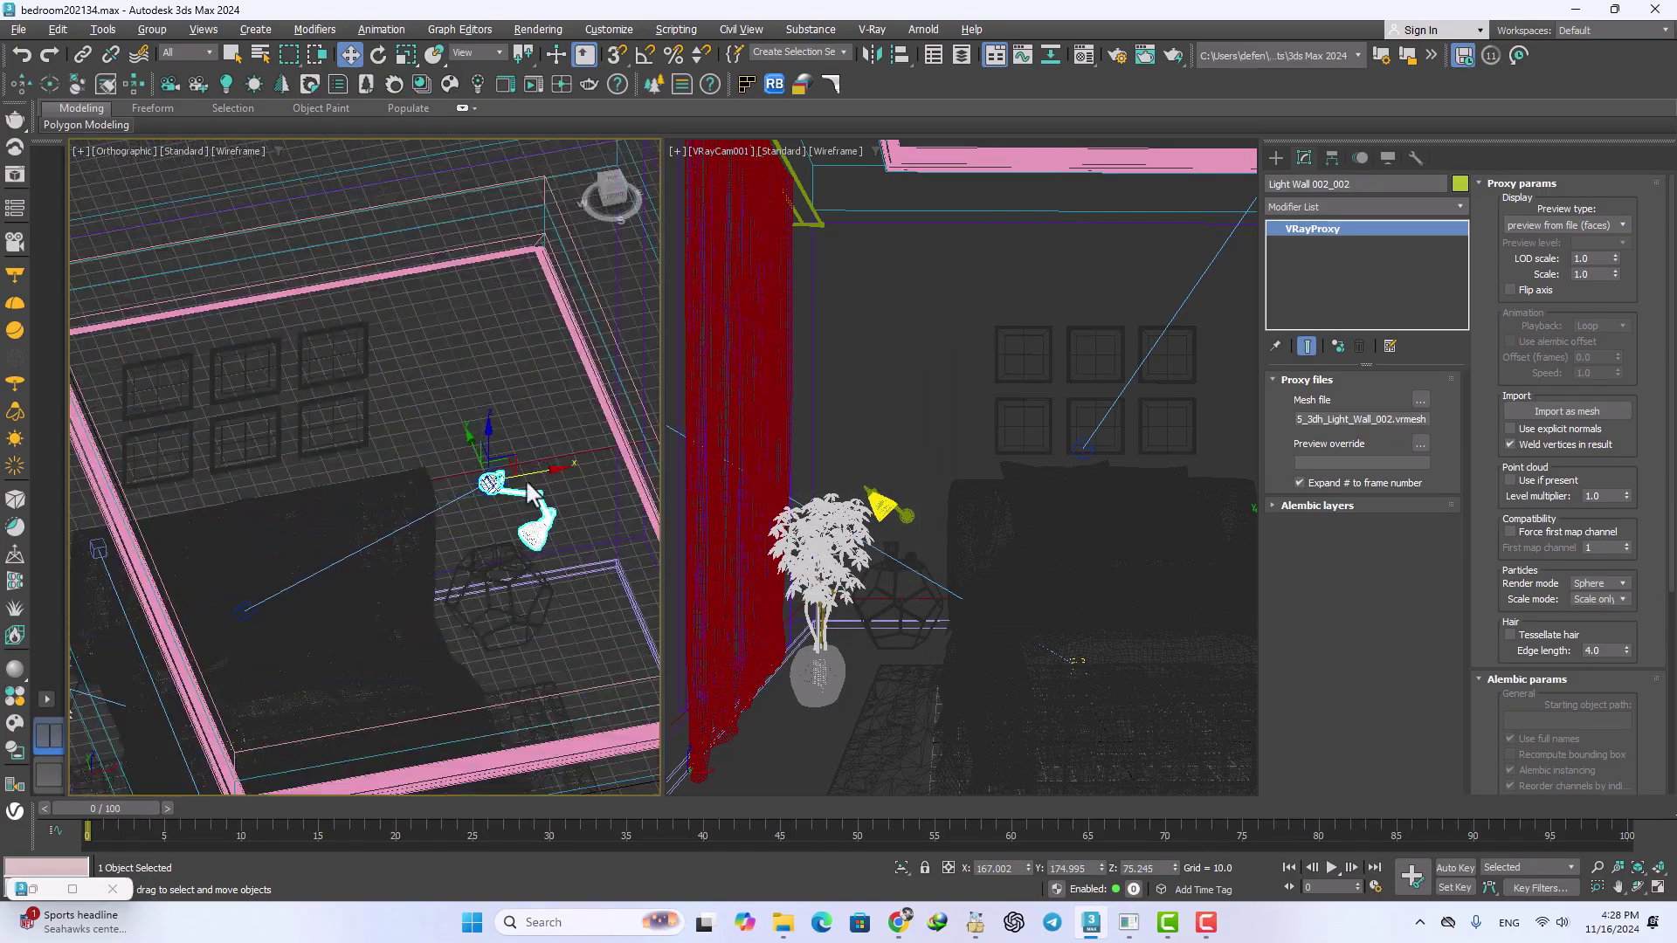
{"action": "scroll", "coordinate": [507, 485], "scroll_direction": "down", "scroll_amount": 5}
{"action": "middle_click_drag", "start_coordinate": [513, 427], "coordinate": [345, 425], "text": "alt"}
{"action": "key", "text": "p"}
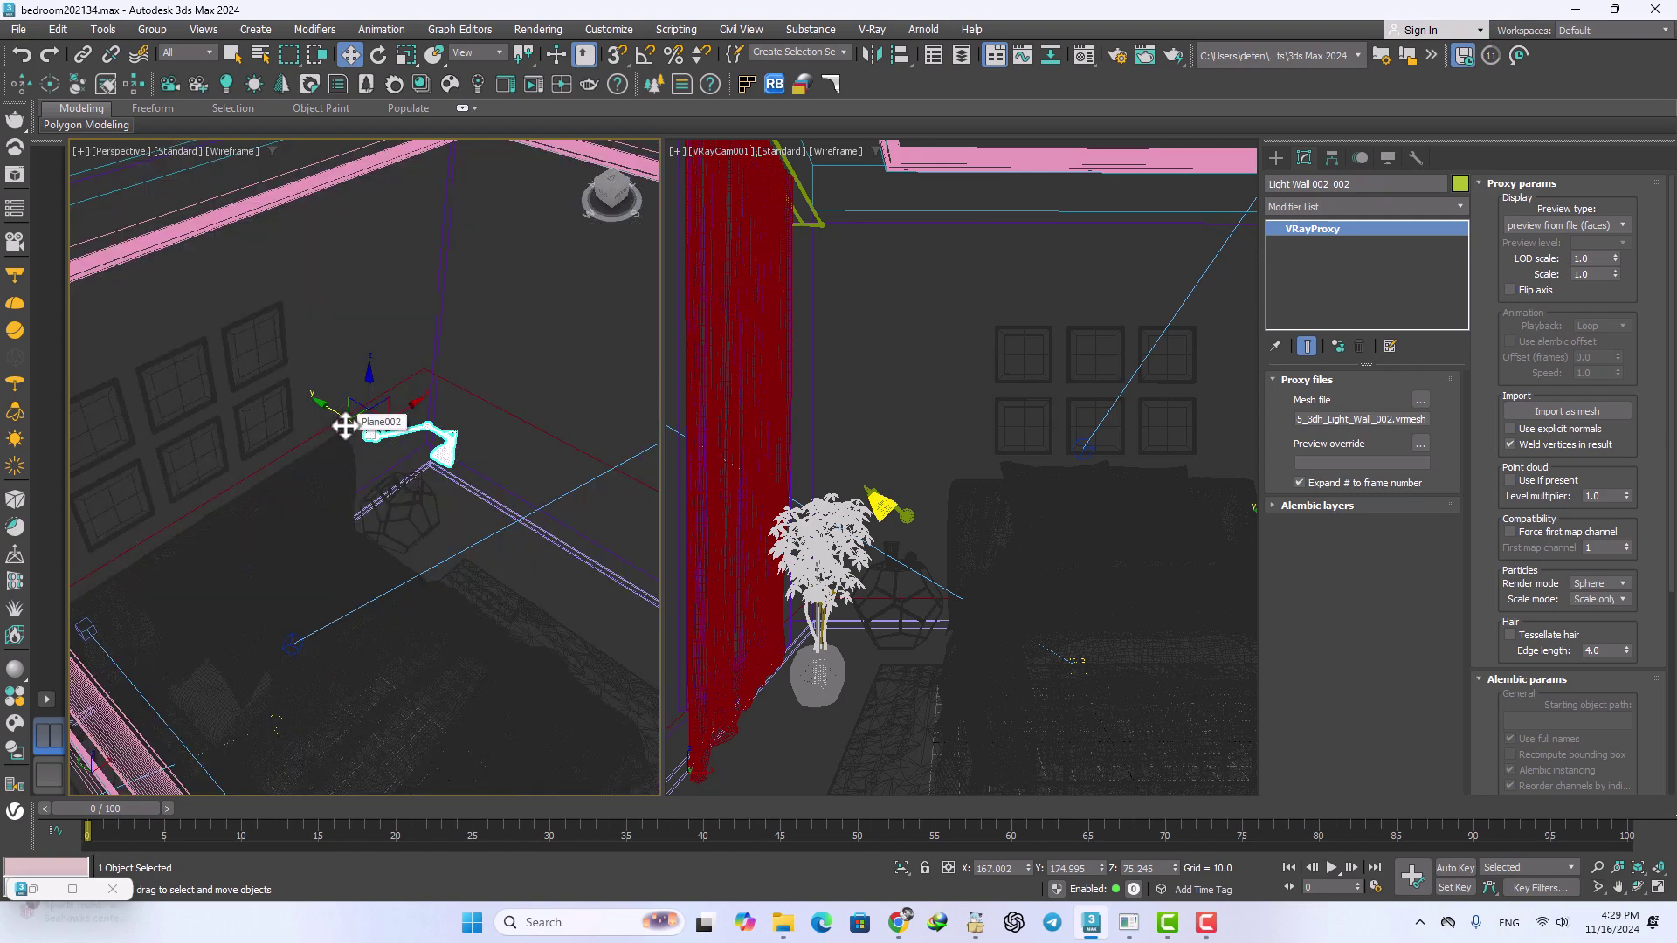
{"action": "scroll", "coordinate": [506, 569], "scroll_direction": "down", "scroll_amount": 3}
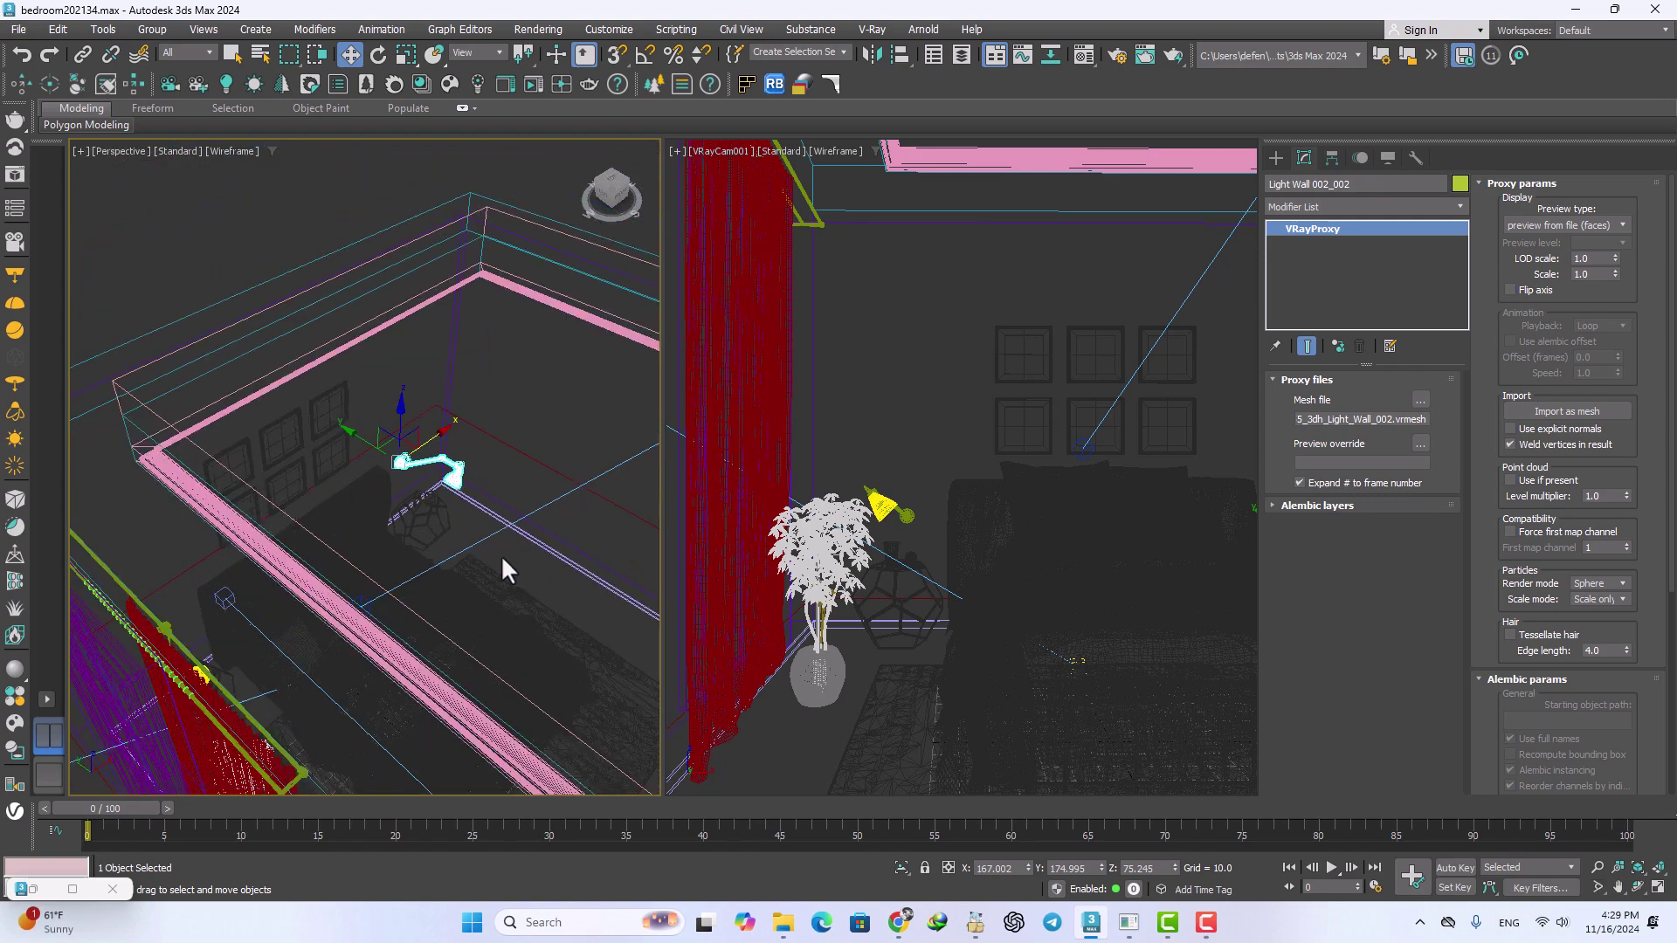
Step: Find Pendant 35-51 in the Chaos Cosmos browser and import it as Pendant 35-51_001
{"action": "left_click", "coordinate": [35, 890]}
{"action": "scroll", "coordinate": [1020, 495], "scroll_direction": "up", "scroll_amount": 10}
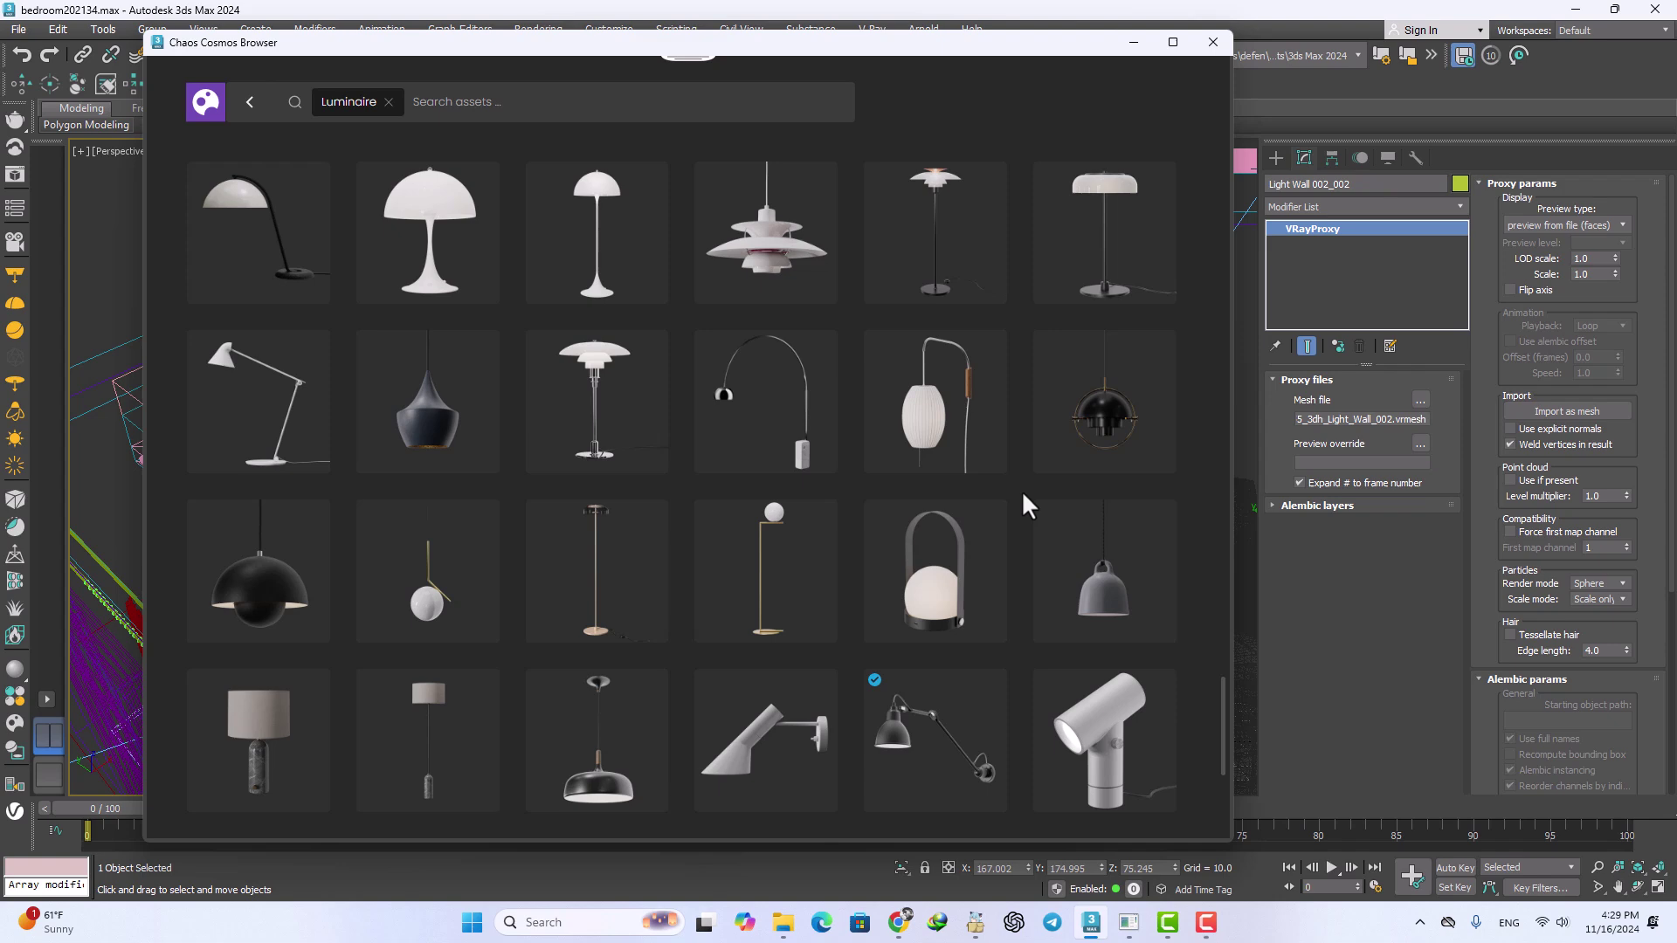
{"action": "scroll", "coordinate": [1019, 494], "scroll_direction": "up", "scroll_amount": 8}
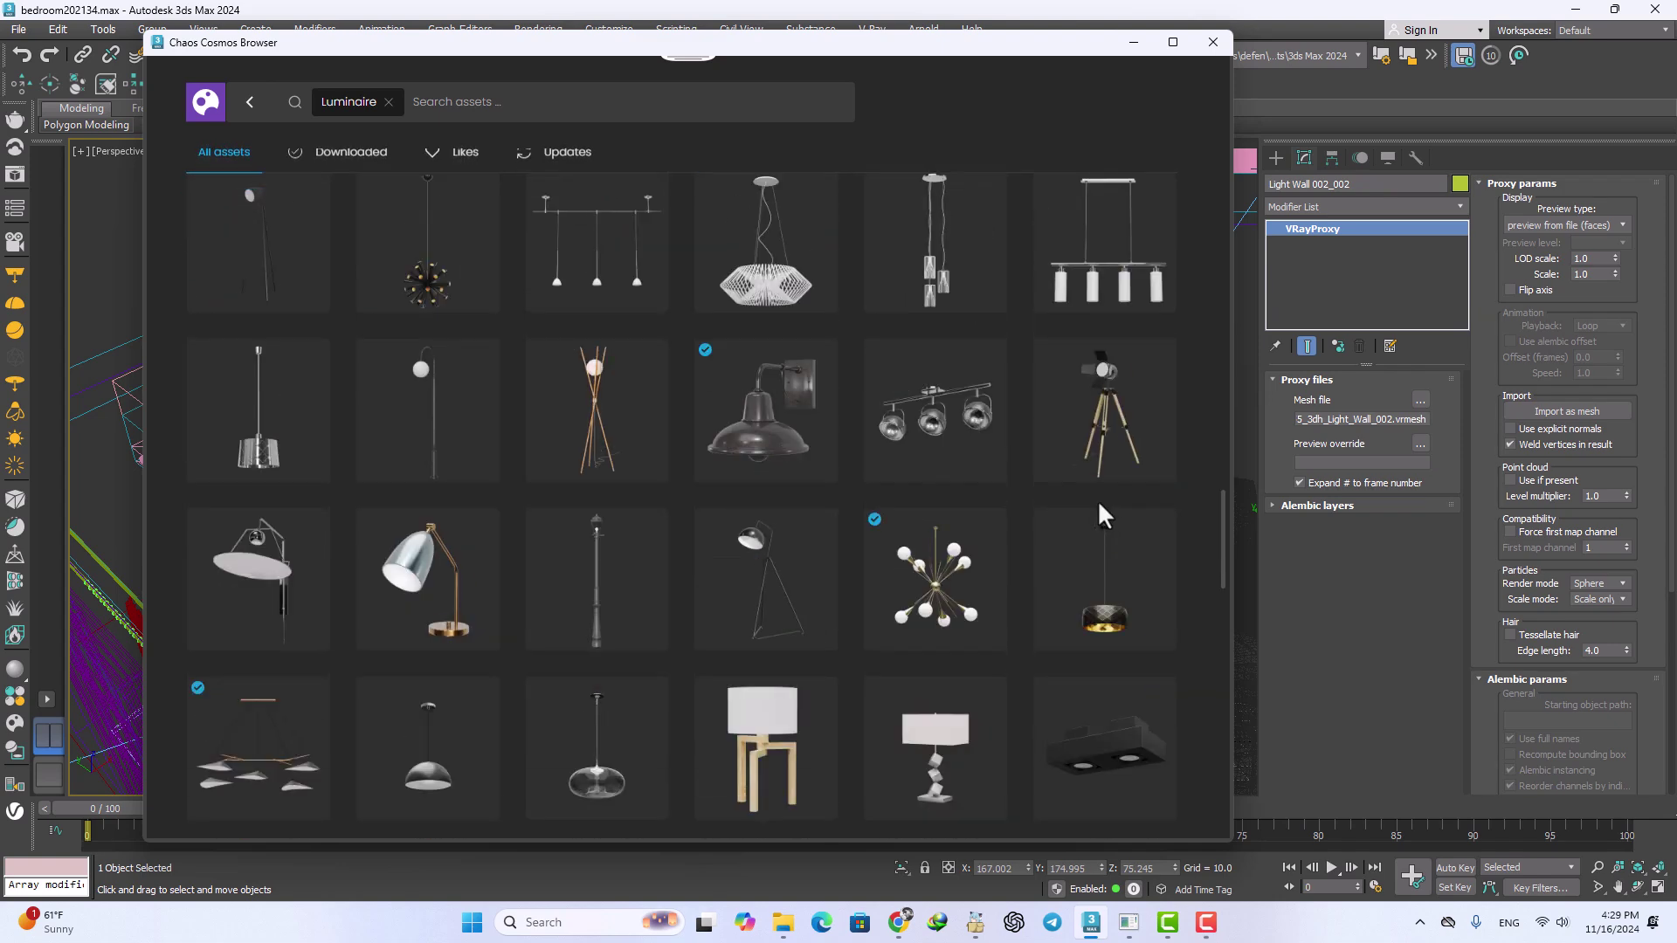
{"action": "scroll", "coordinate": [1099, 507], "scroll_direction": "up", "scroll_amount": 10}
{"action": "scroll", "coordinate": [1100, 521], "scroll_direction": "up", "scroll_amount": 10}
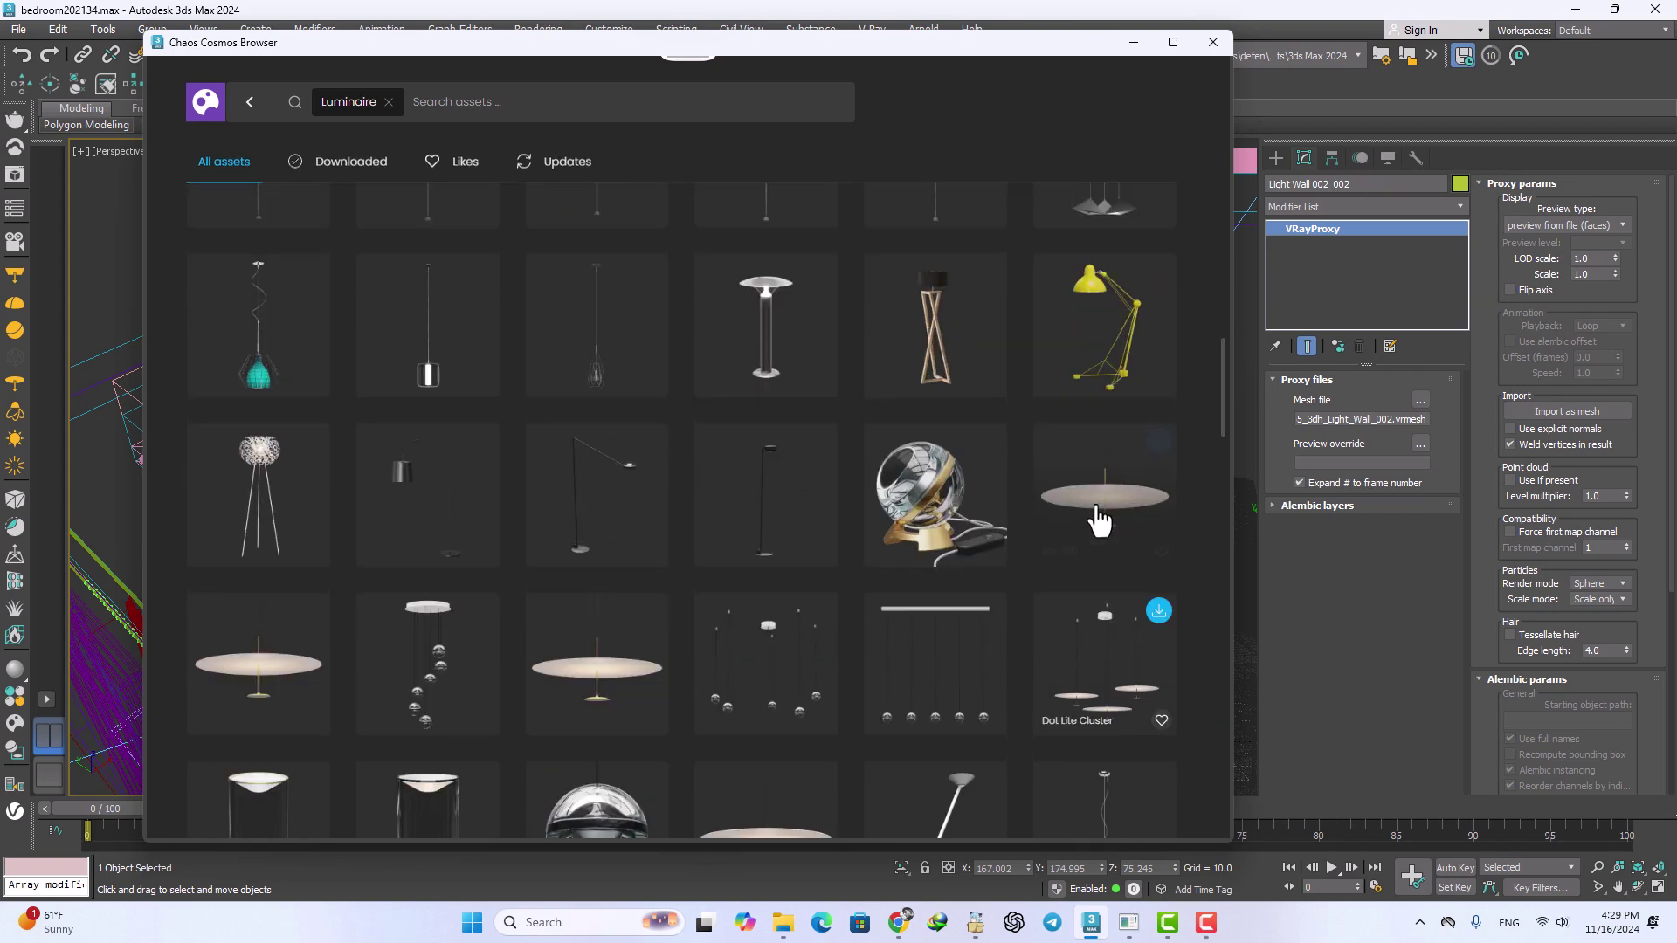
{"action": "scroll", "coordinate": [1101, 517], "scroll_direction": "up", "scroll_amount": 10}
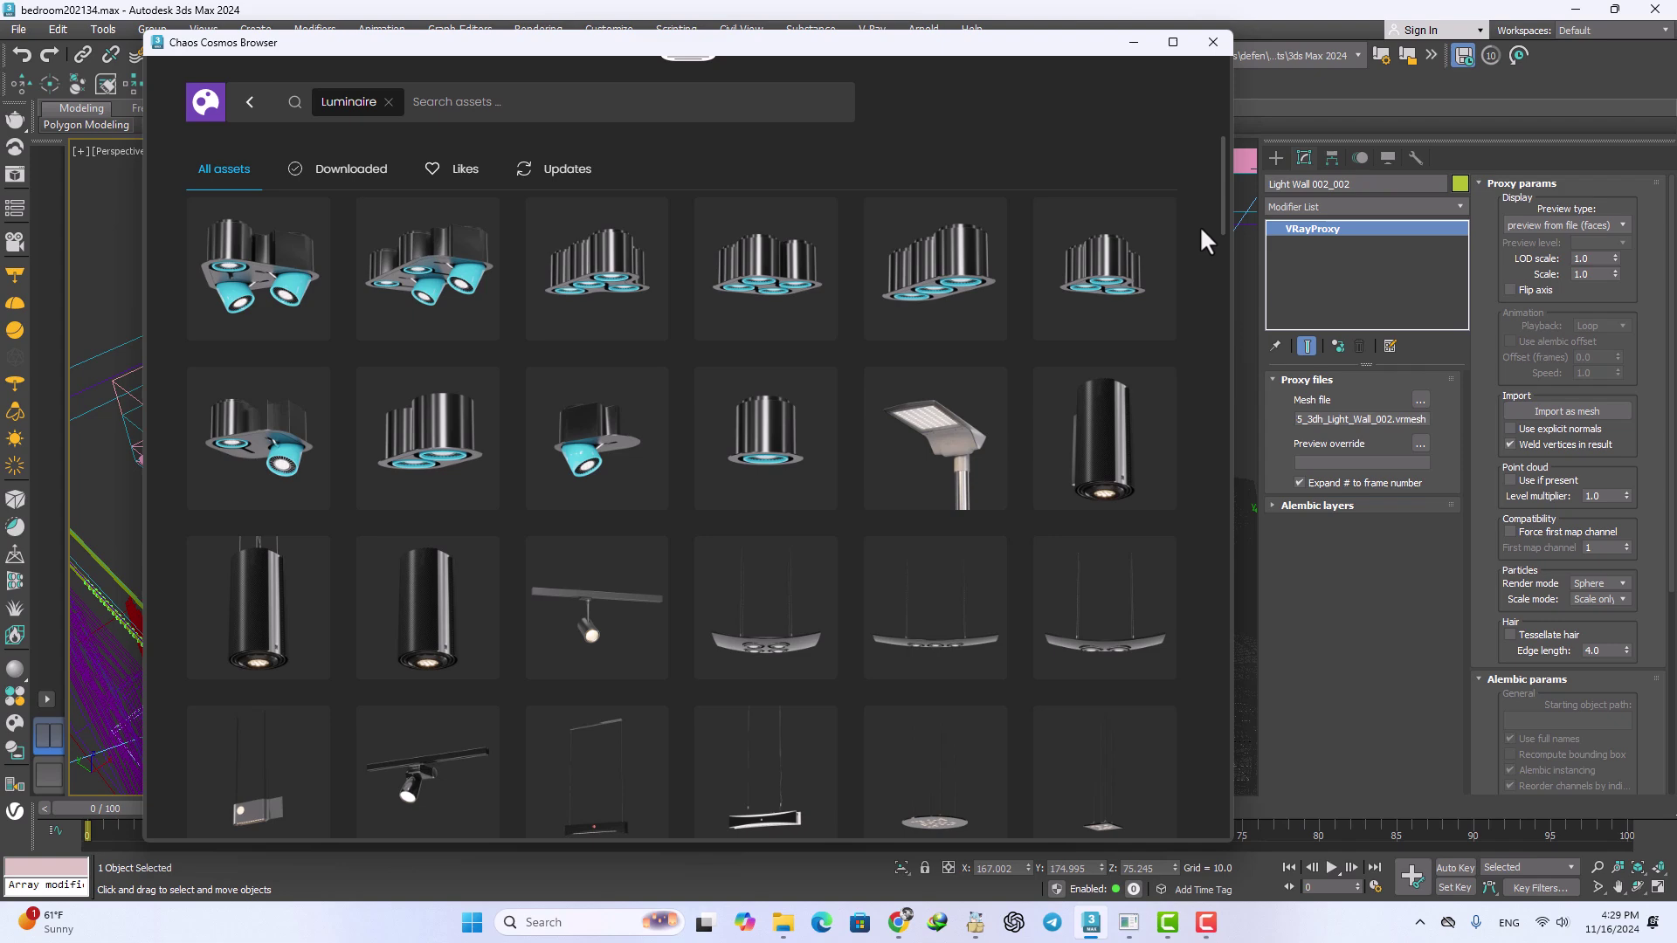
{"action": "left_click_drag", "start_coordinate": [1220, 191], "coordinate": [1221, 365]}
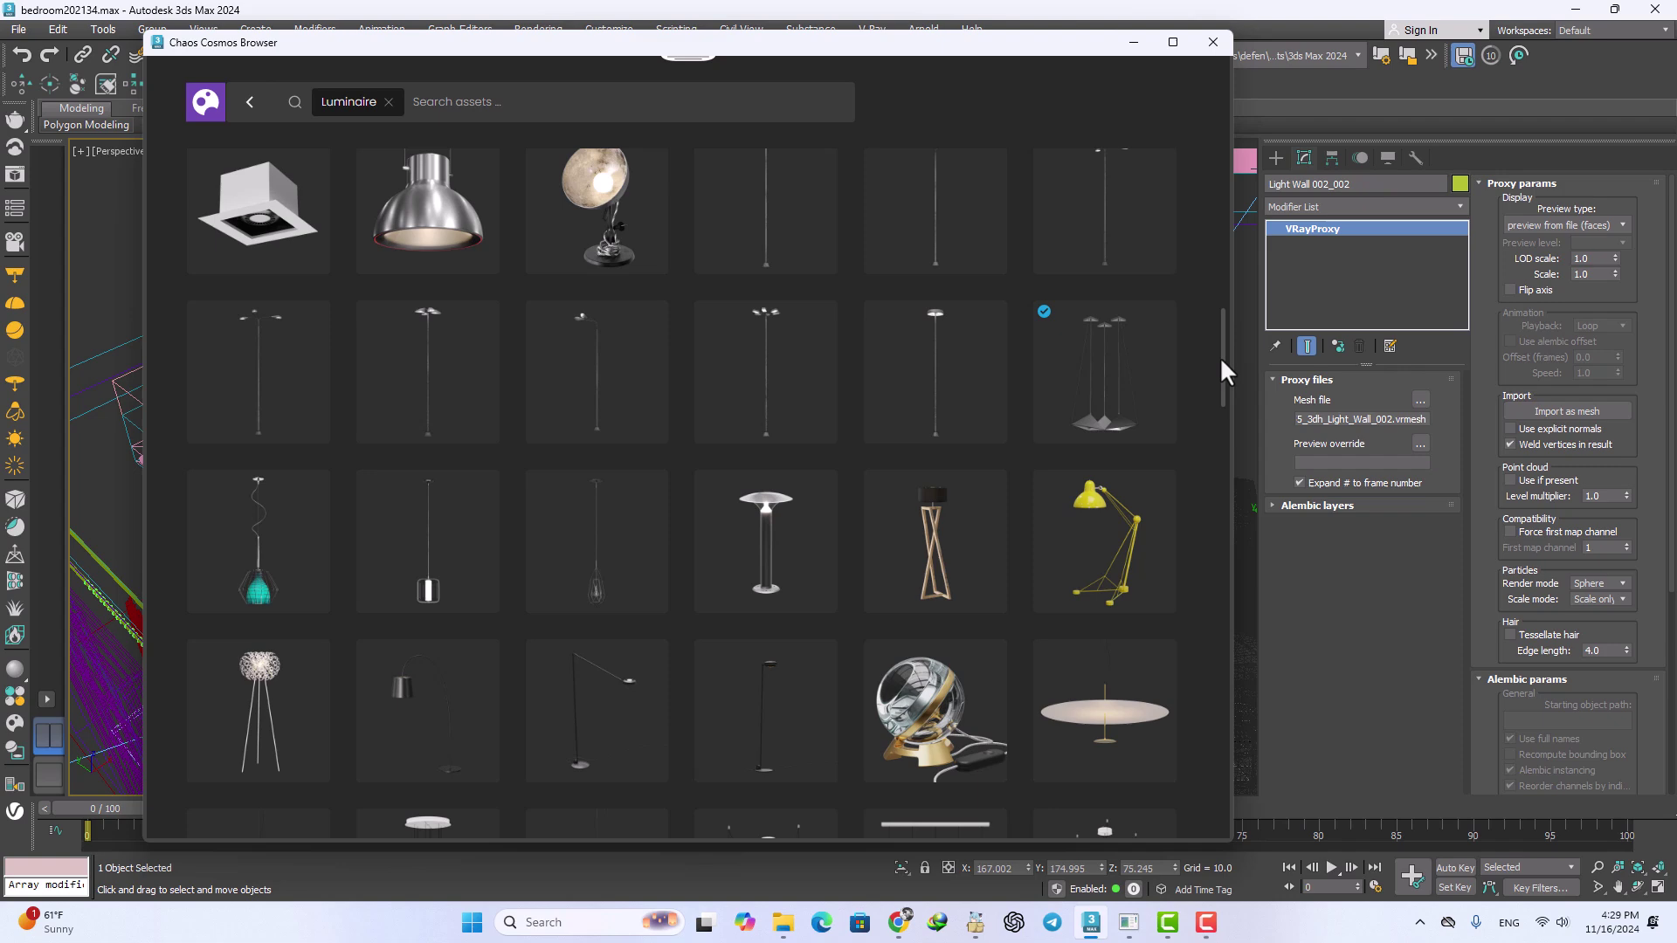
{"action": "left_click", "coordinate": [1103, 377]}
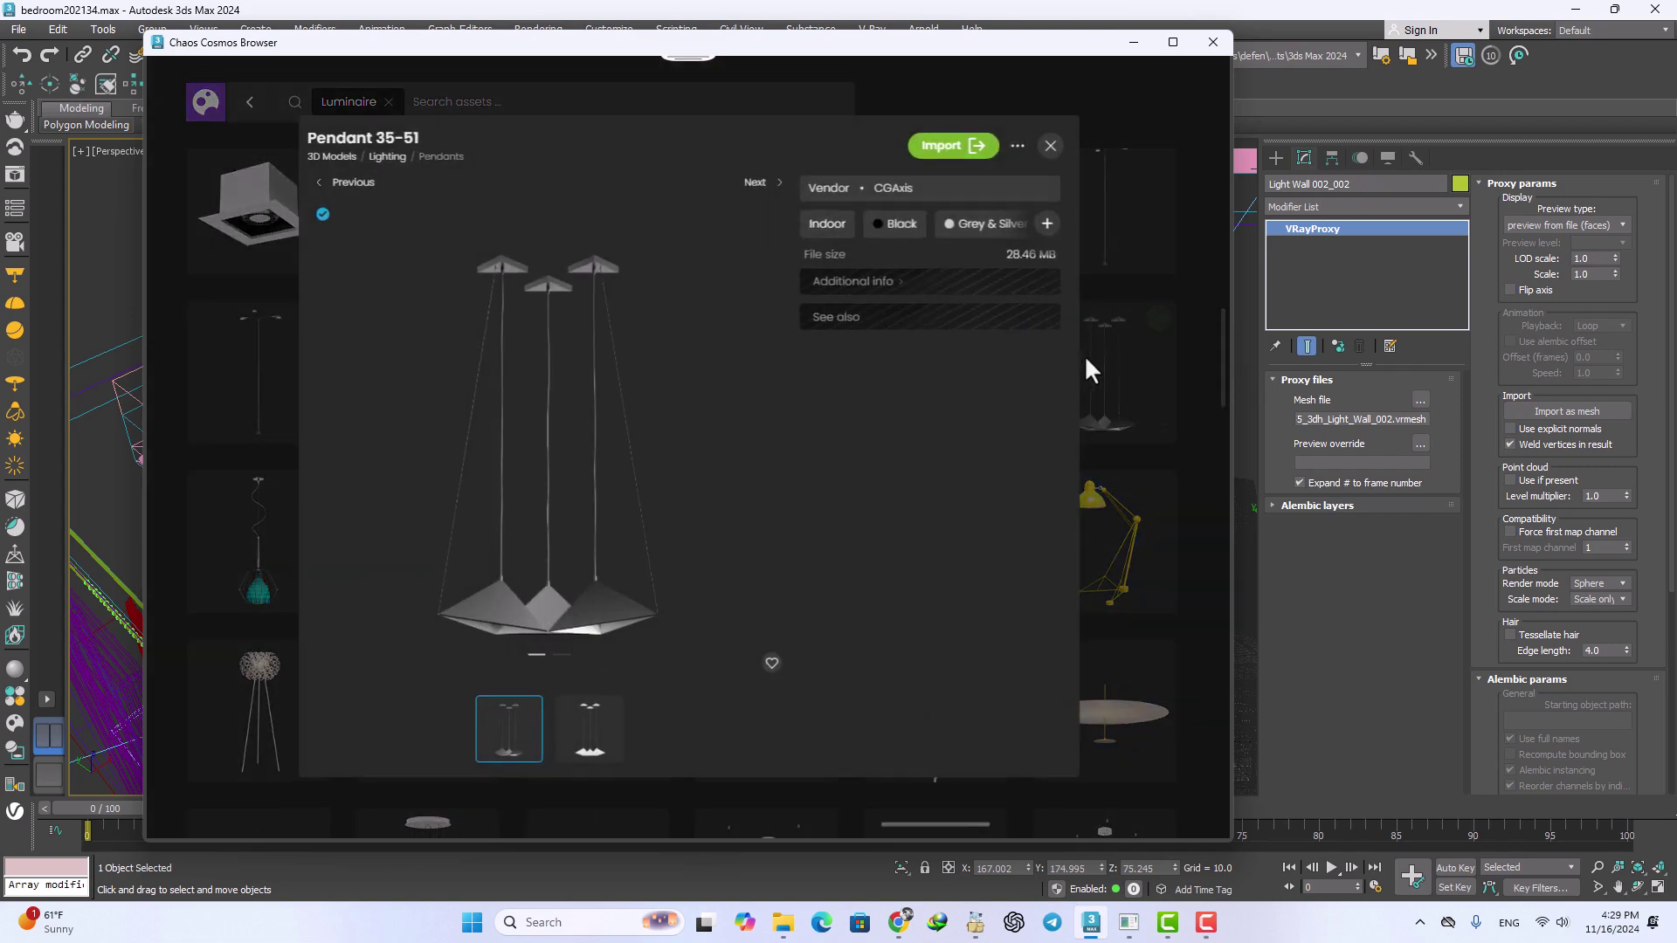
{"action": "left_click", "coordinate": [954, 148]}
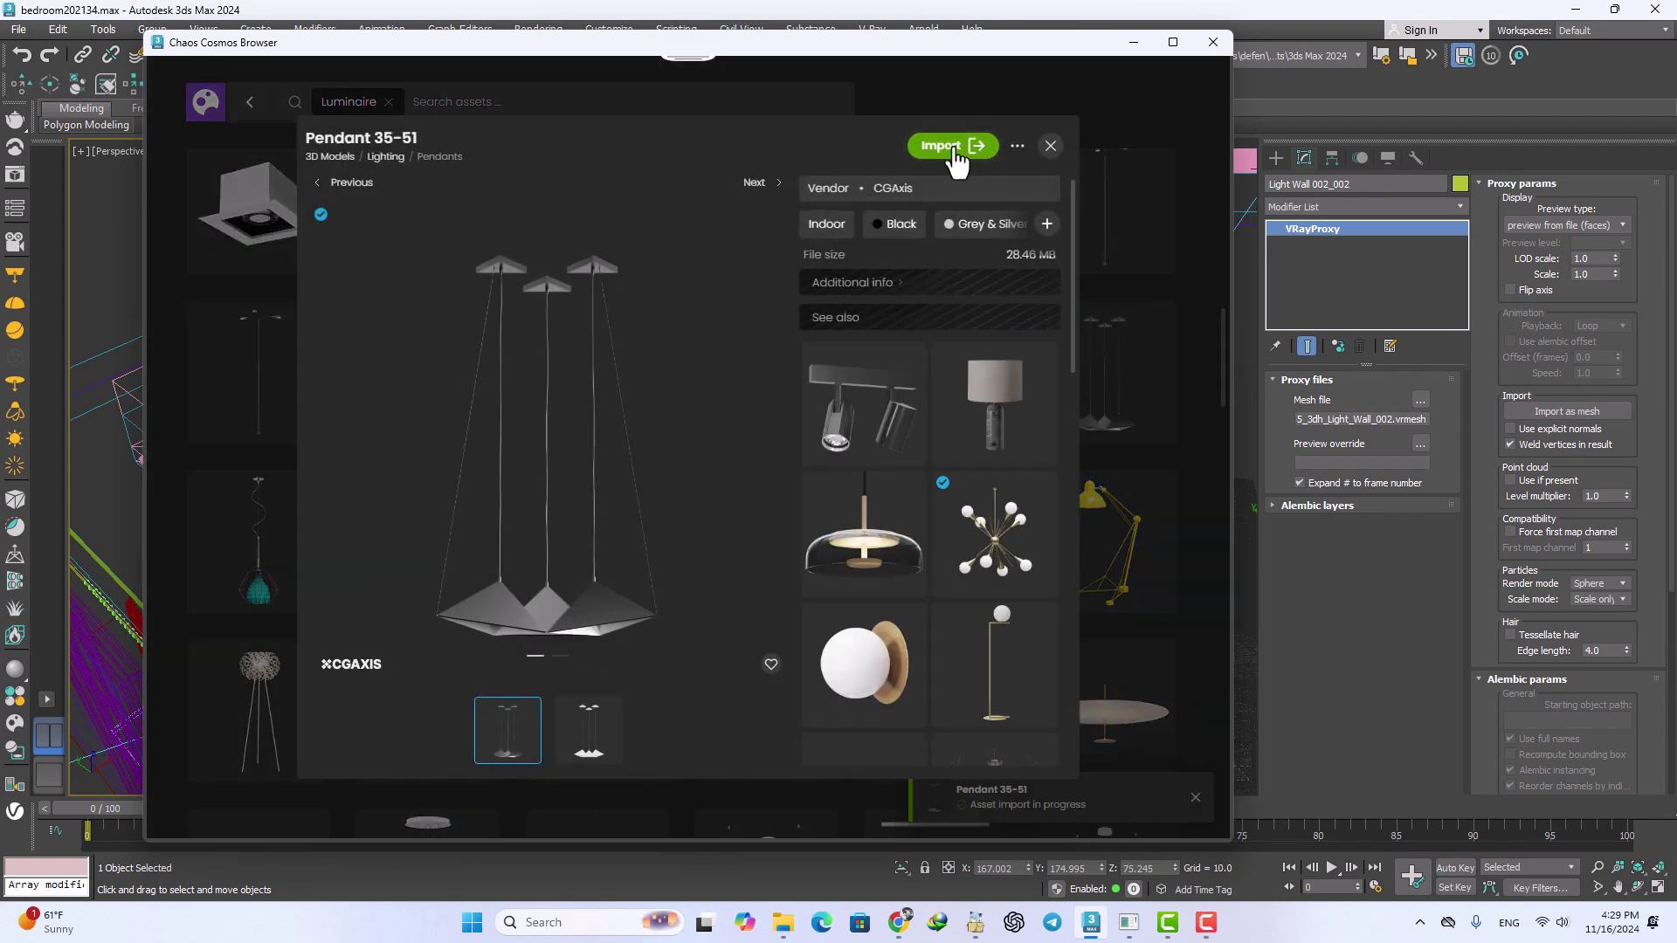
{"action": "left_click", "coordinate": [1134, 41]}
{"action": "middle_click_drag", "start_coordinate": [478, 460], "coordinate": [390, 486], "text": "alt"}
Step: In the Front view, raise Pendant 35-51_001 to the ceiling and nudge it right
{"action": "key", "text": "f"}
{"action": "scroll", "coordinate": [446, 529], "scroll_direction": "down", "scroll_amount": 10}
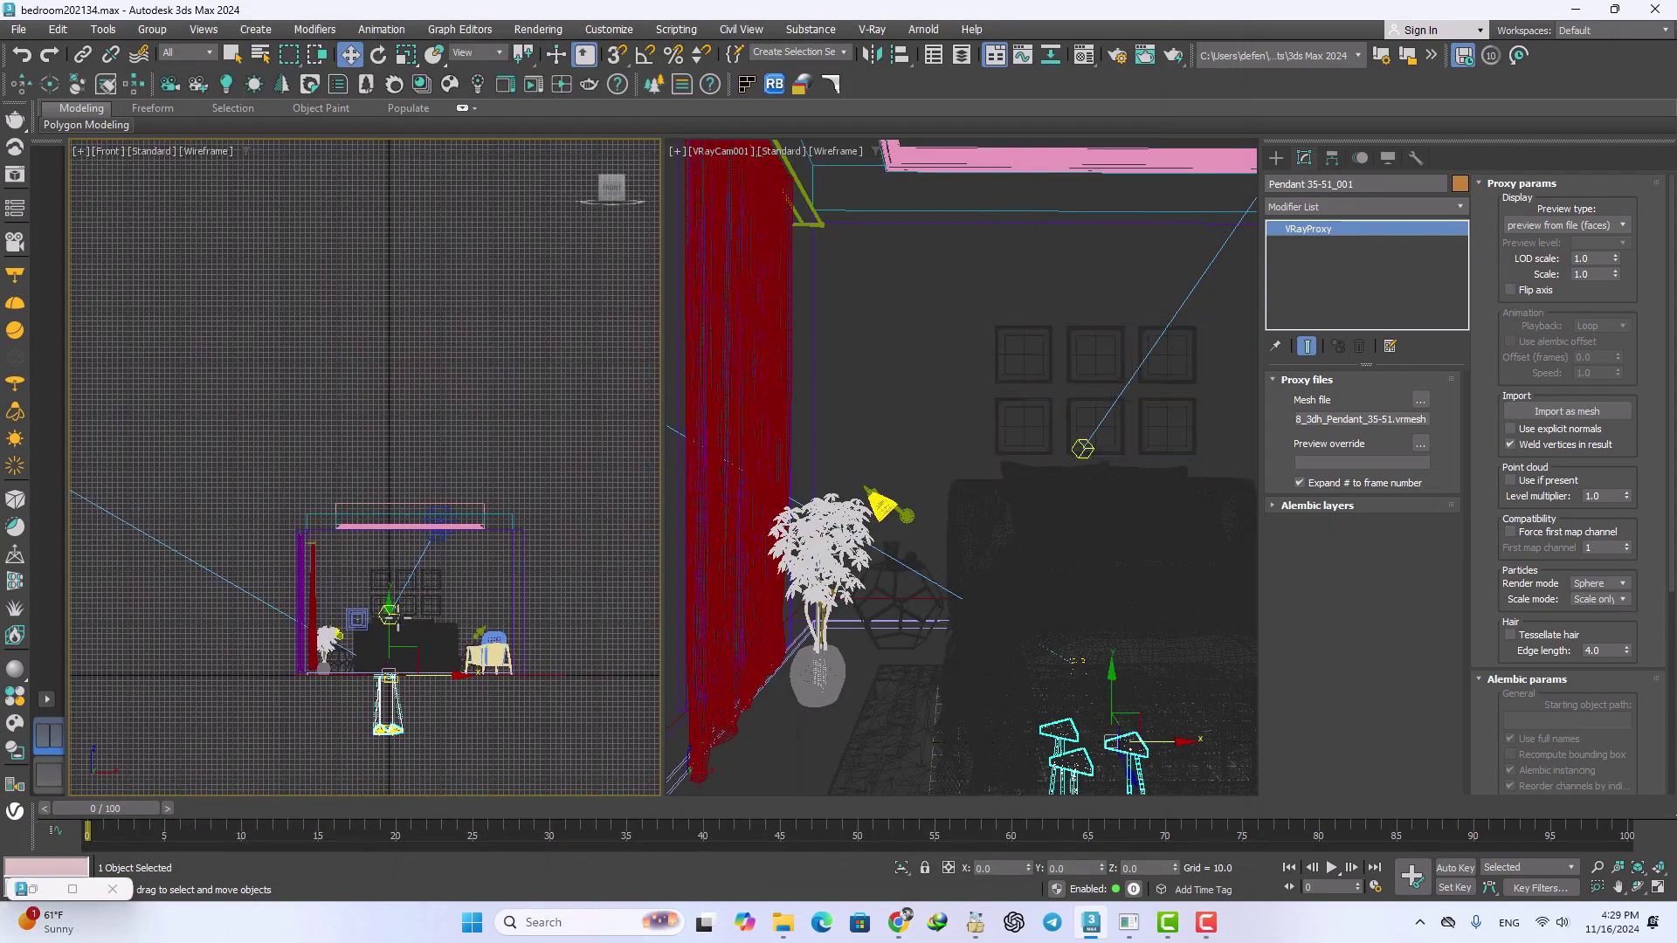
{"action": "left_click_drag", "start_coordinate": [390, 622], "coordinate": [411, 463]}
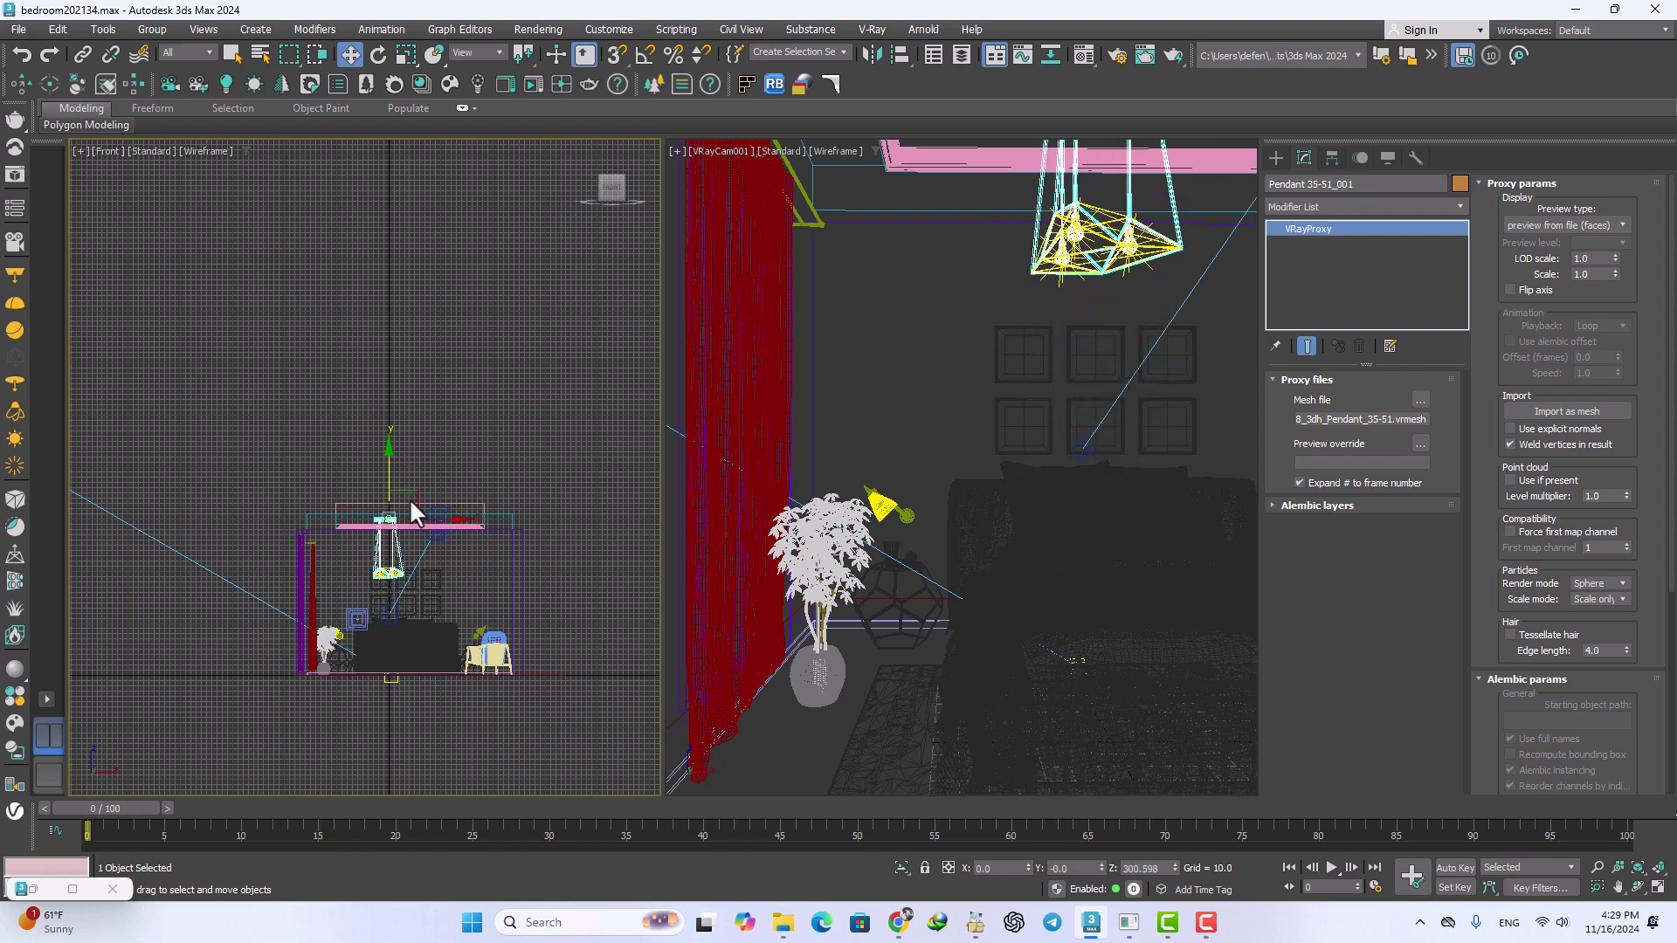
{"action": "scroll", "coordinate": [402, 533], "scroll_direction": "up", "scroll_amount": 8}
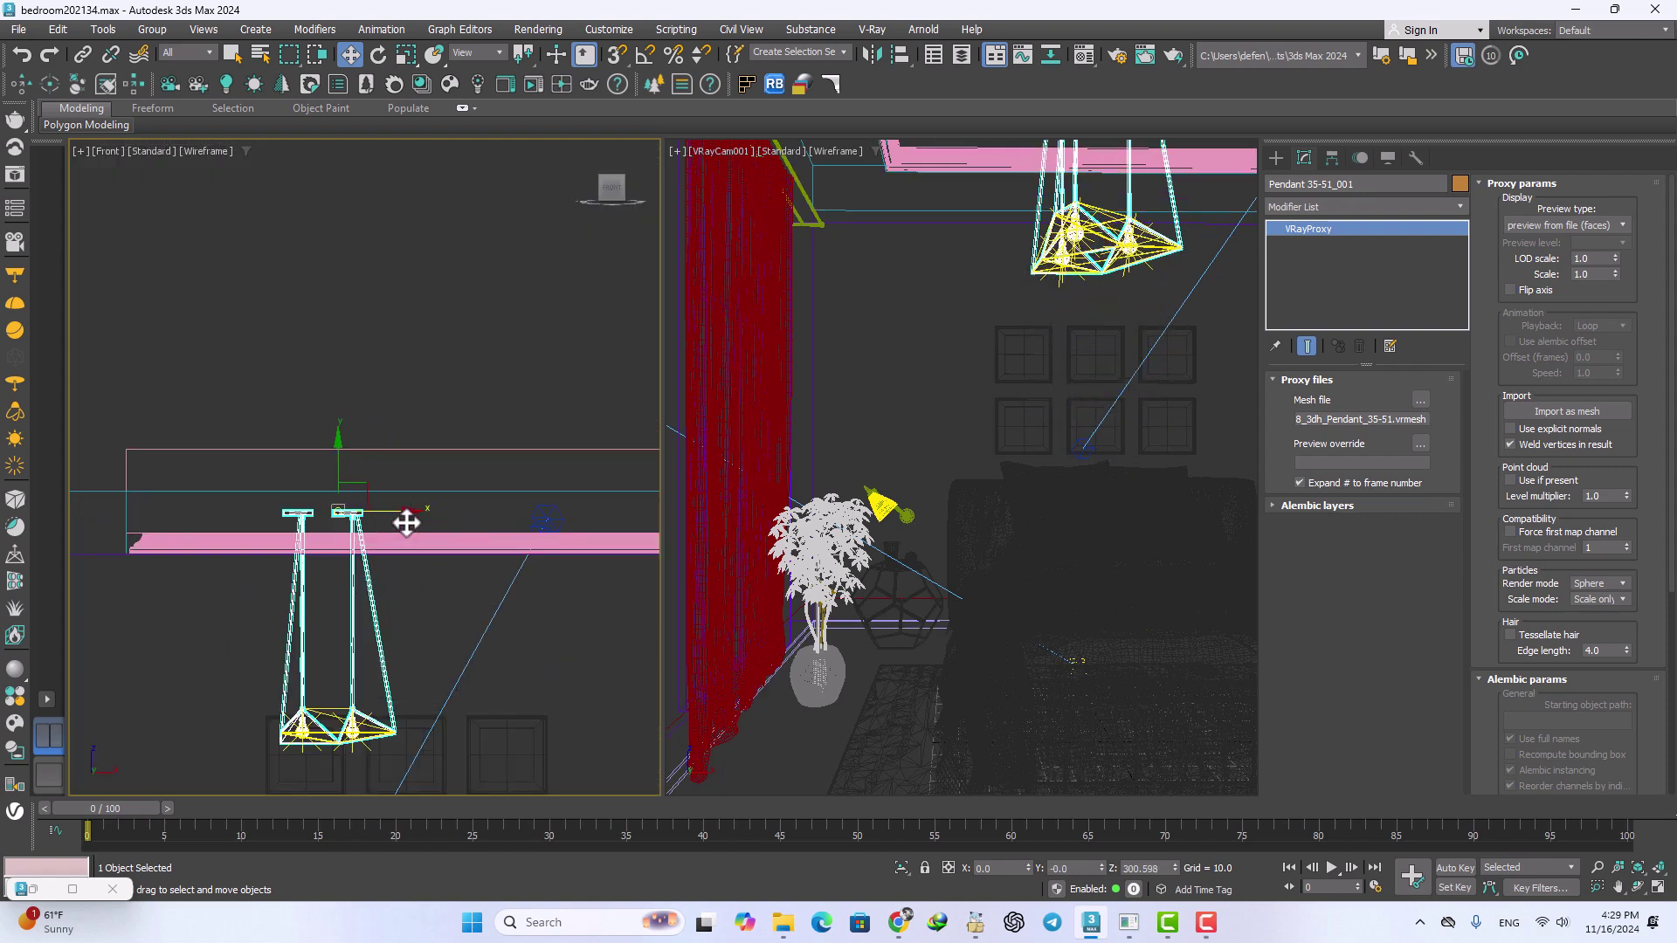
{"action": "left_click_drag", "start_coordinate": [361, 515], "coordinate": [444, 484]}
{"action": "scroll", "coordinate": [443, 483], "scroll_direction": "down", "scroll_amount": 4}
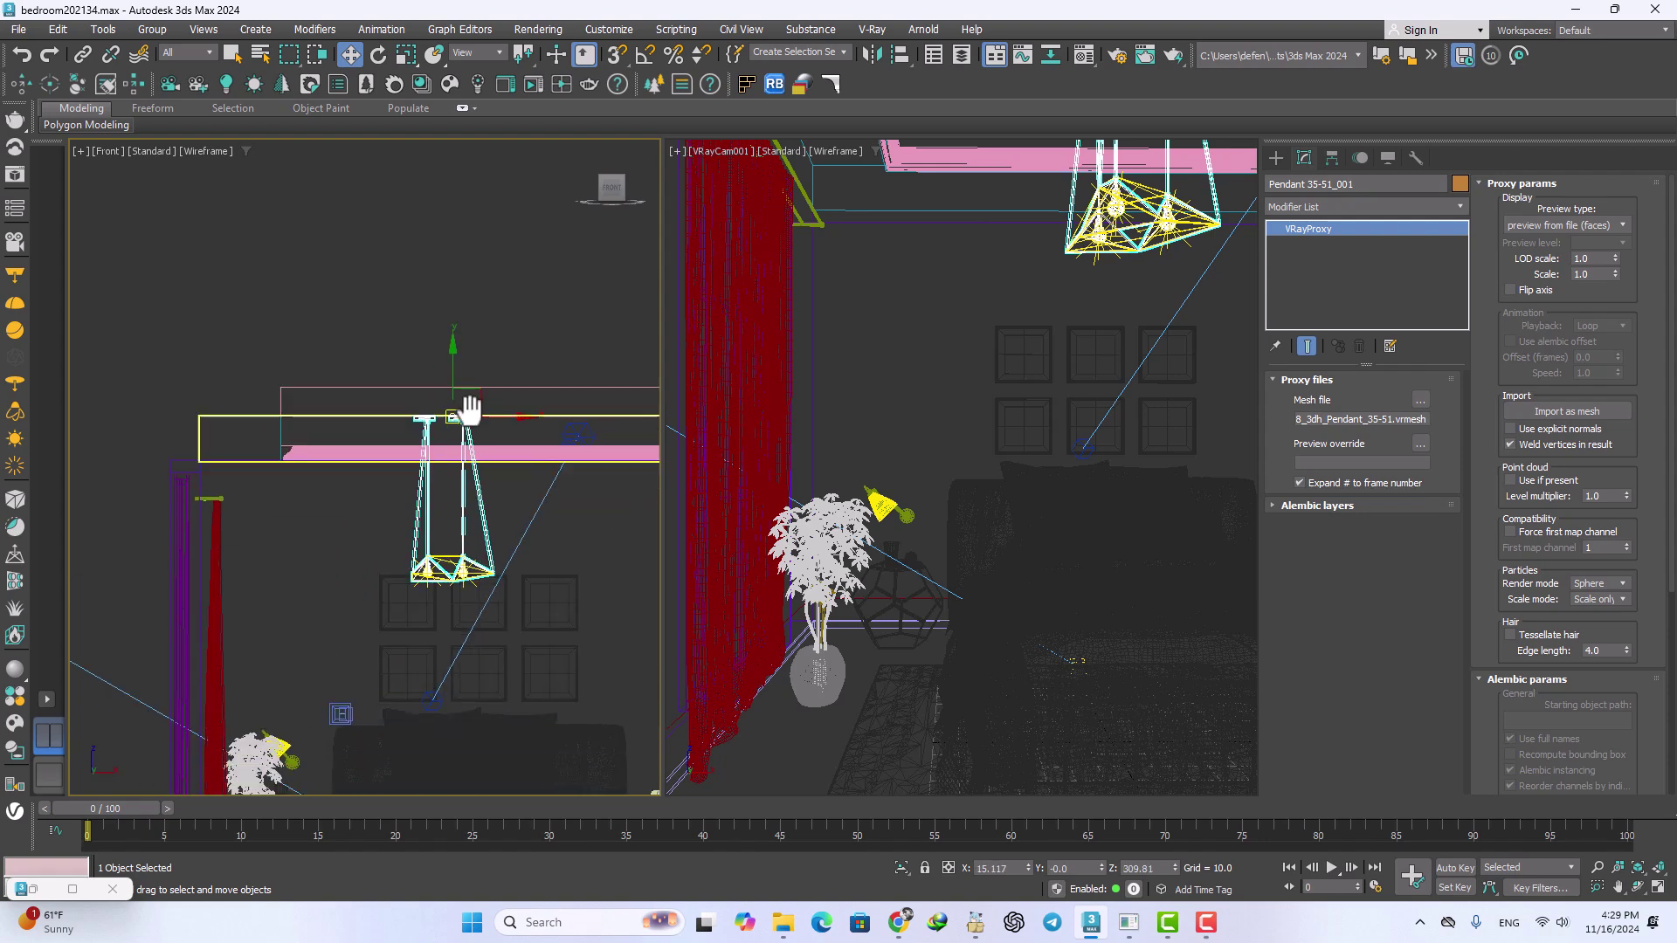
{"action": "middle_click_drag", "start_coordinate": [476, 410], "coordinate": [430, 424]}
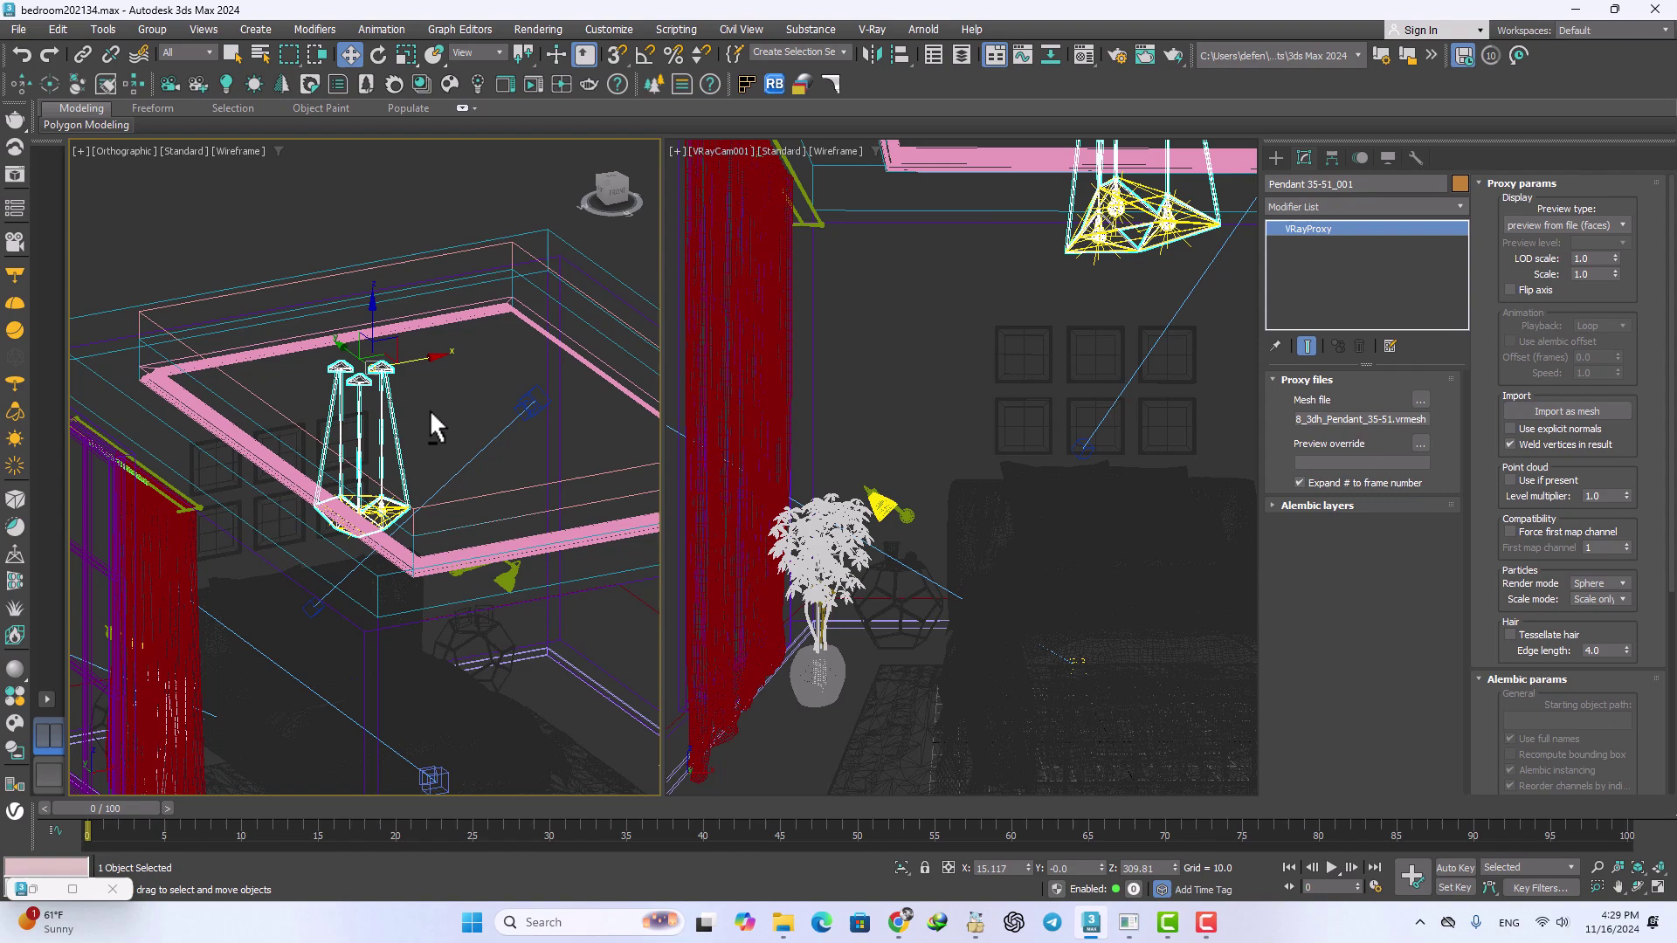
Step: Switch to a shaded perspective view and select the pink ceiling slab
{"action": "key", "text": "p"}
{"action": "key", "text": "F3"}
{"action": "middle_click_drag", "start_coordinate": [475, 322], "coordinate": [486, 367], "text": "alt"}
{"action": "left_click", "coordinate": [492, 368]}
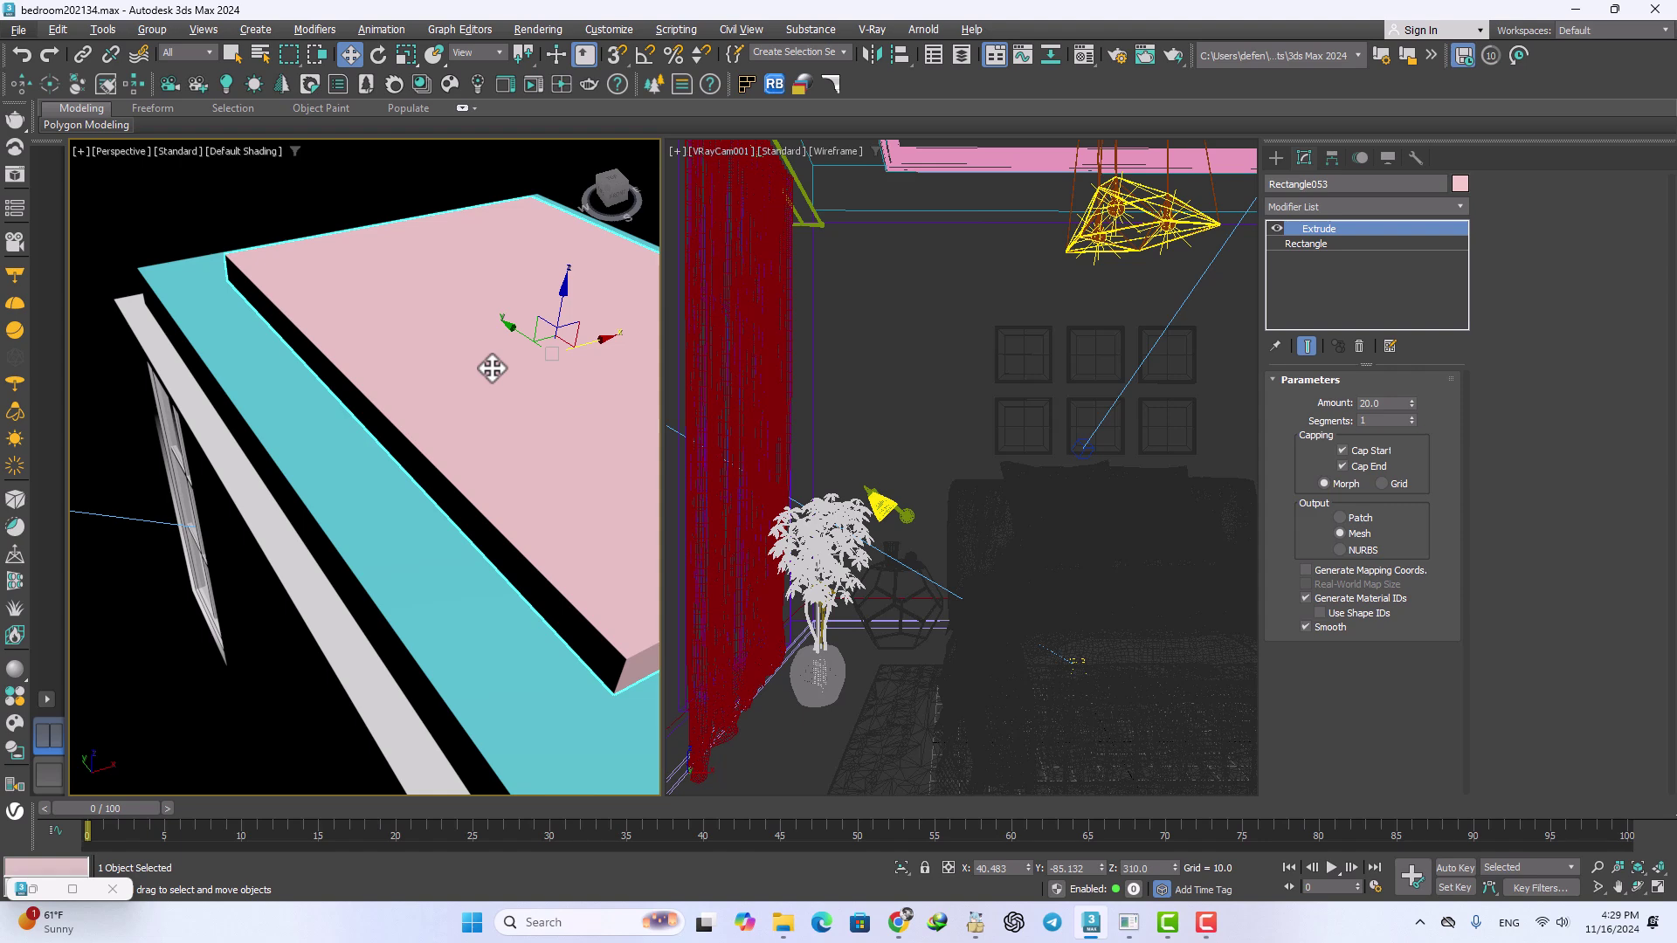
Step: Deselect all and set the viewport background to the Customize User Interface solid colour
{"action": "left_click", "coordinate": [344, 206]}
{"action": "key", "text": "alt+b"}
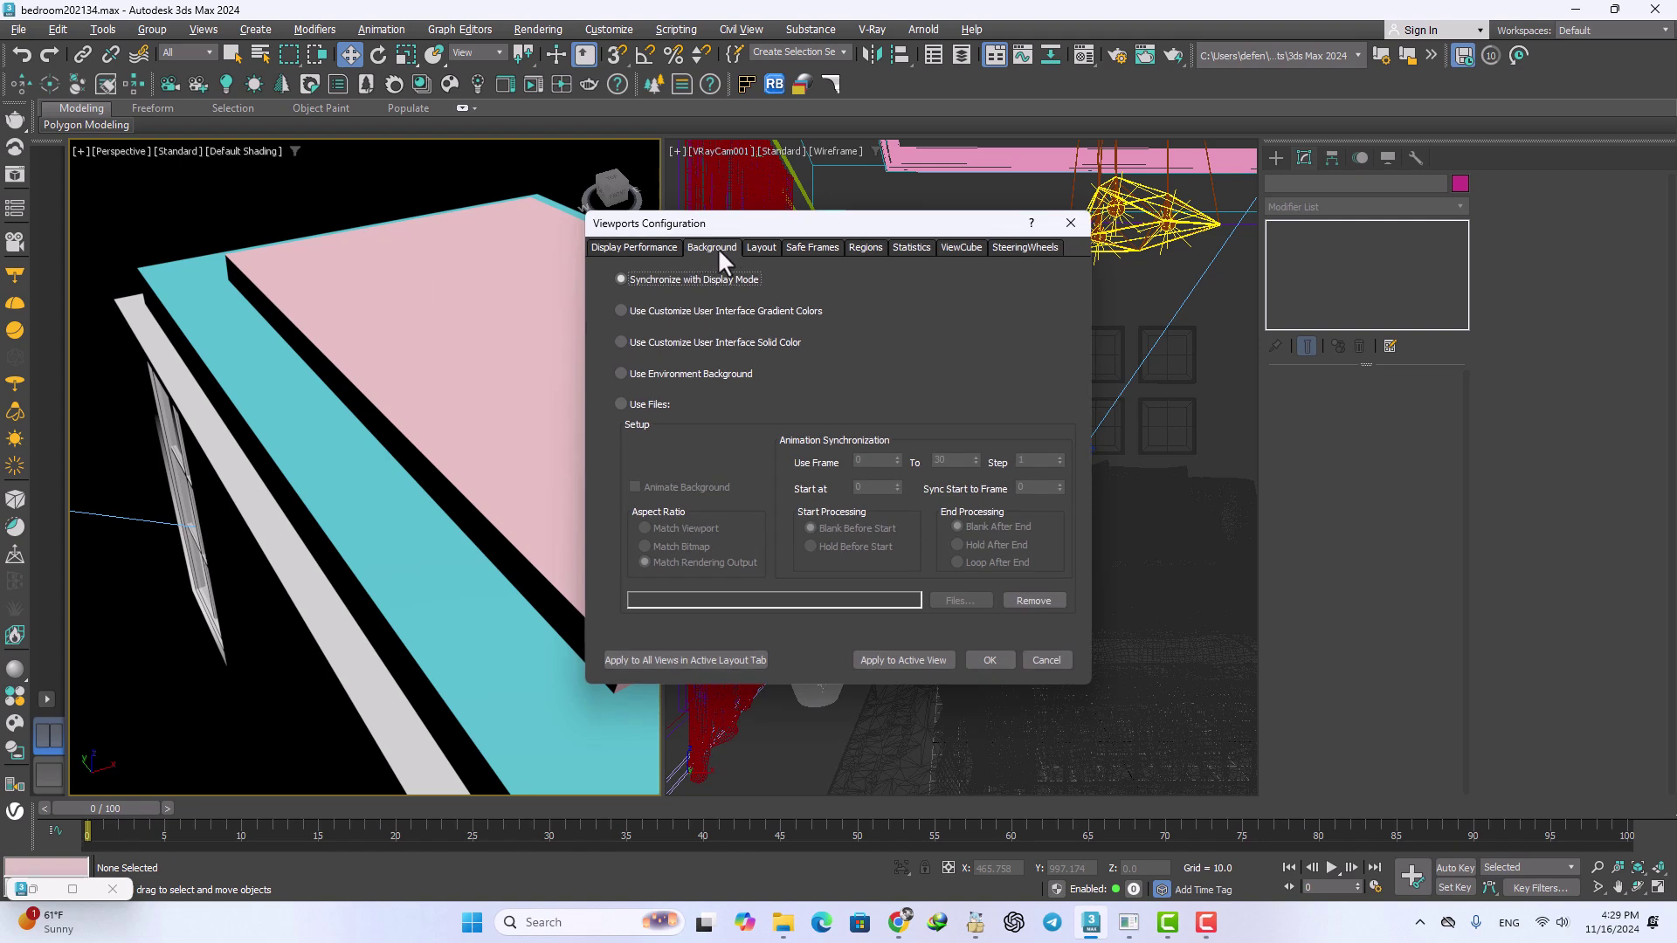
{"action": "left_click", "coordinate": [621, 343]}
Step: Clone the pink ceiling slab upward as Rectangle054
{"action": "left_click", "coordinate": [989, 660]}
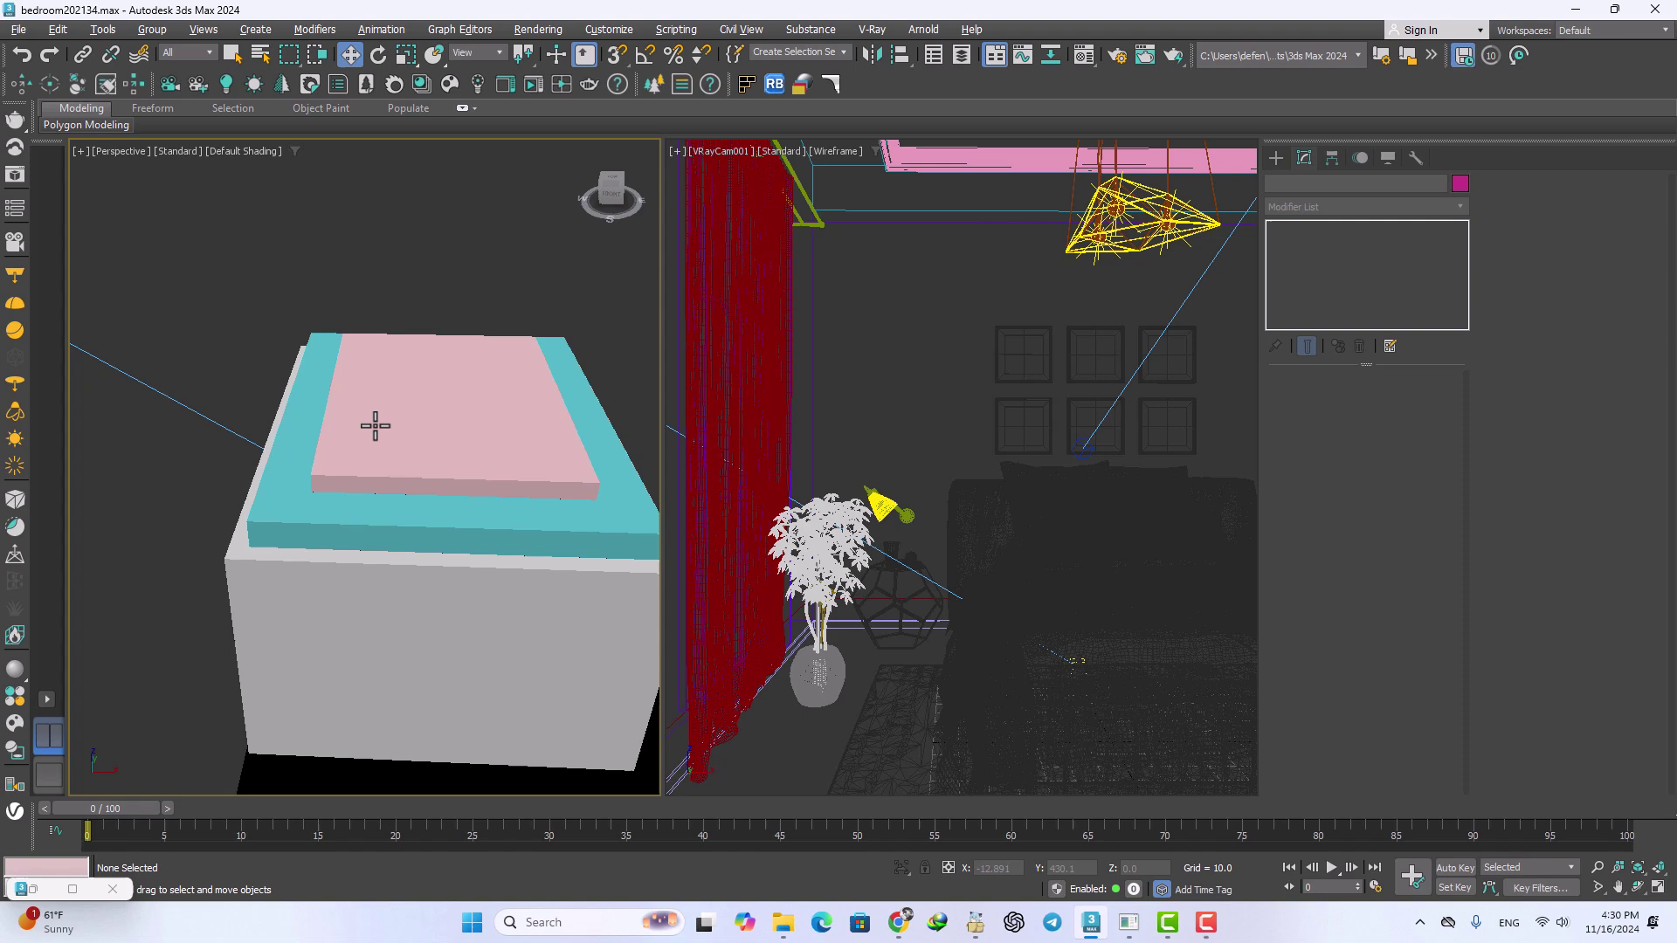
{"action": "middle_click_drag", "start_coordinate": [375, 426], "coordinate": [483, 453], "text": "alt"}
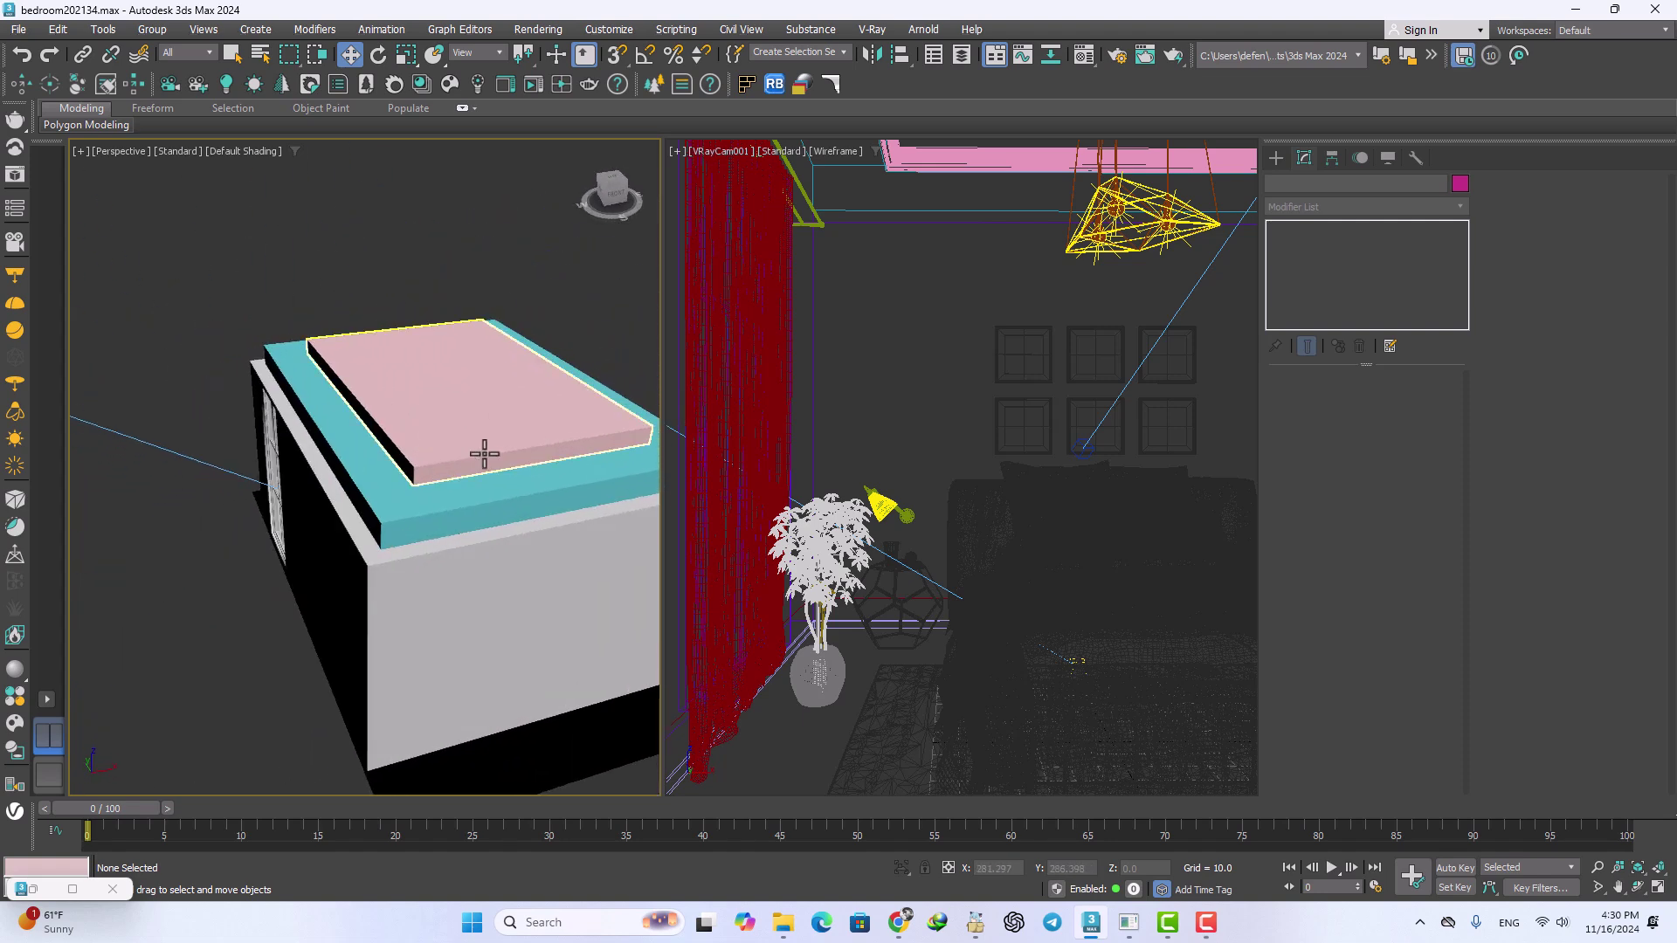
{"action": "left_click", "coordinate": [385, 390]}
{"action": "middle_click_drag", "start_coordinate": [385, 390], "coordinate": [439, 387], "text": "alt"}
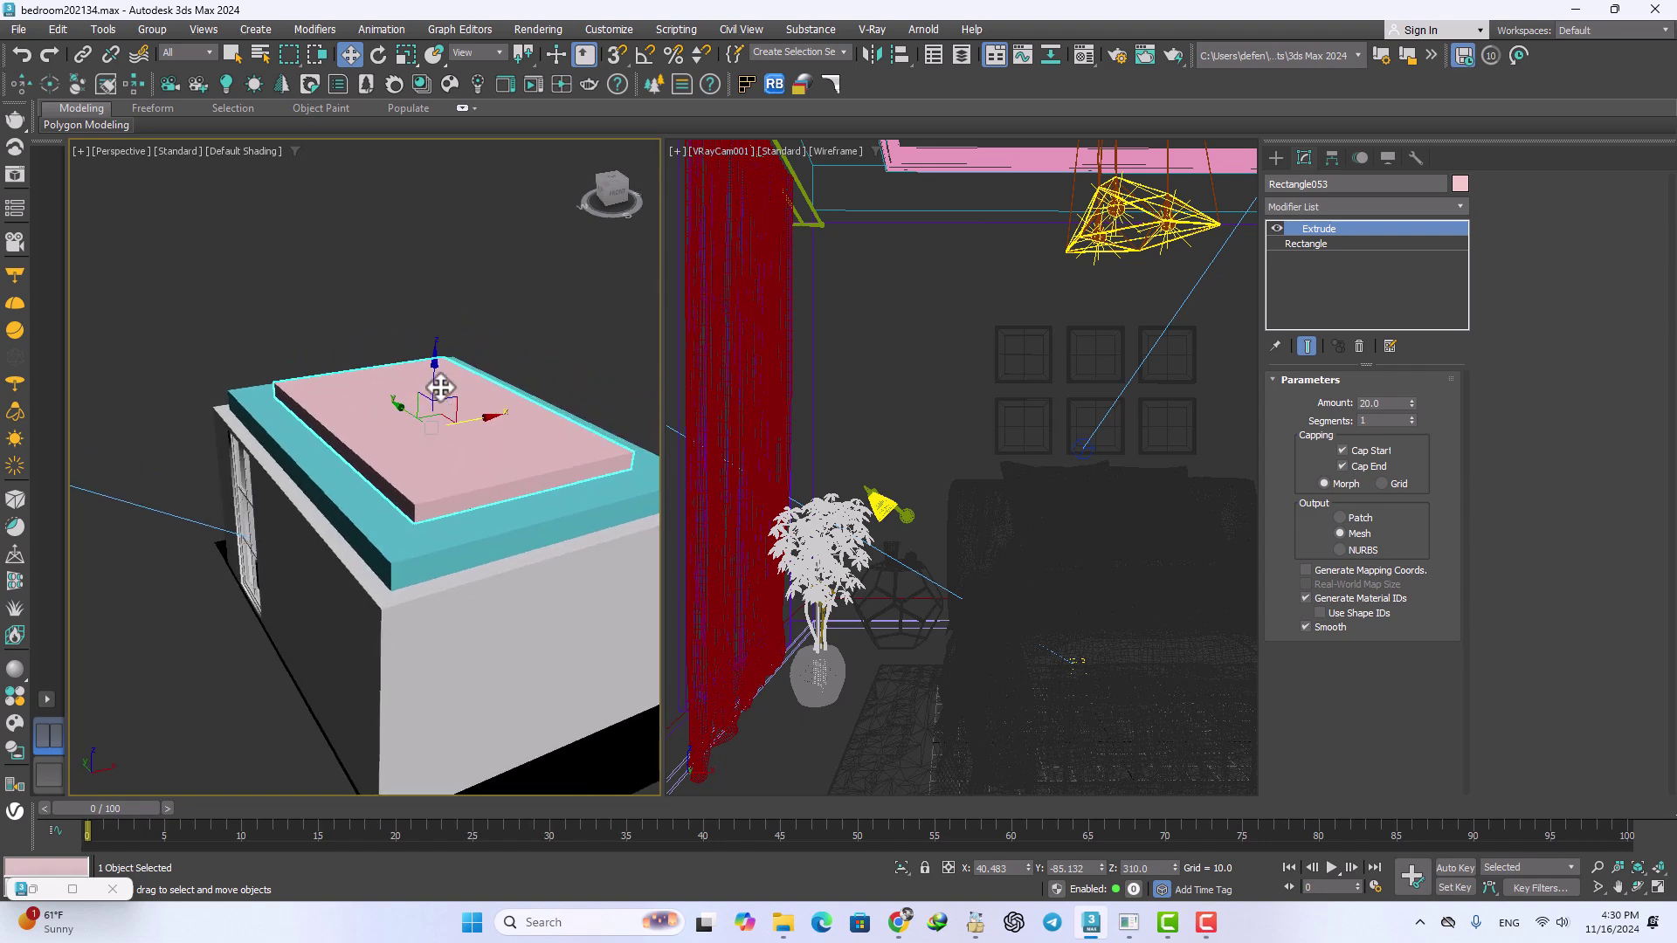
{"action": "left_click_drag", "start_coordinate": [437, 377], "coordinate": [439, 282], "text": "shift"}
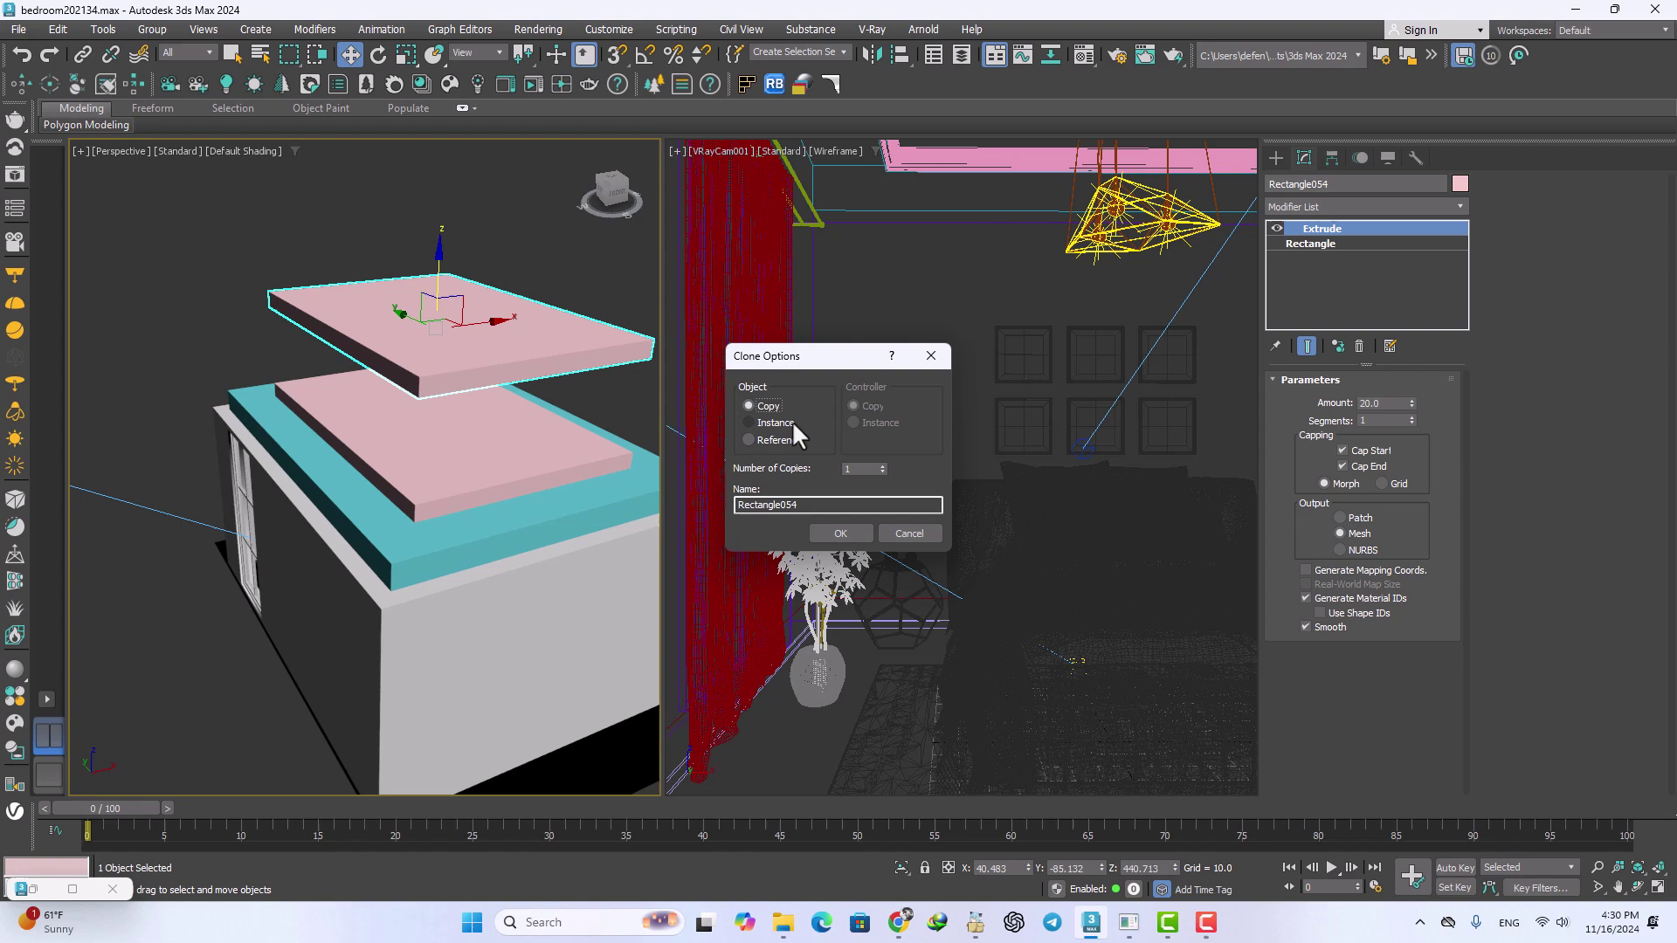
{"action": "left_click", "coordinate": [839, 533]}
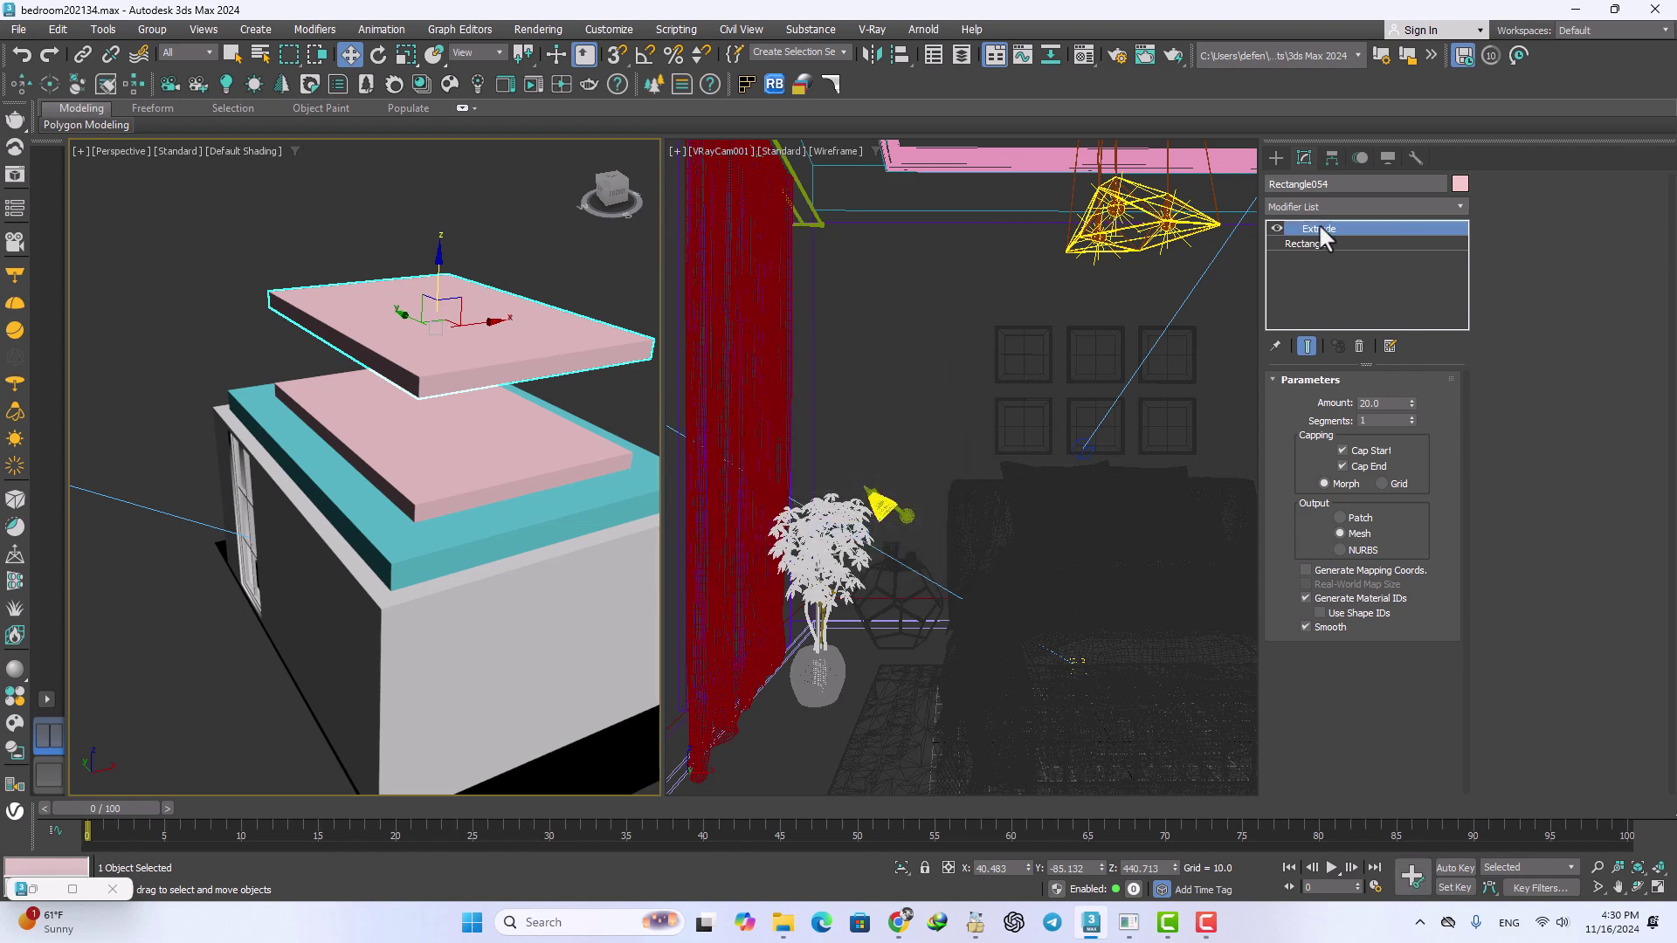
Step: Replace the copy's Extrude with a Cylinder Sweep, resetting X offset and thinning the tube
{"action": "left_click", "coordinate": [1360, 346]}
{"action": "left_click", "coordinate": [1350, 206]}
{"action": "type", "text": "sweep"}
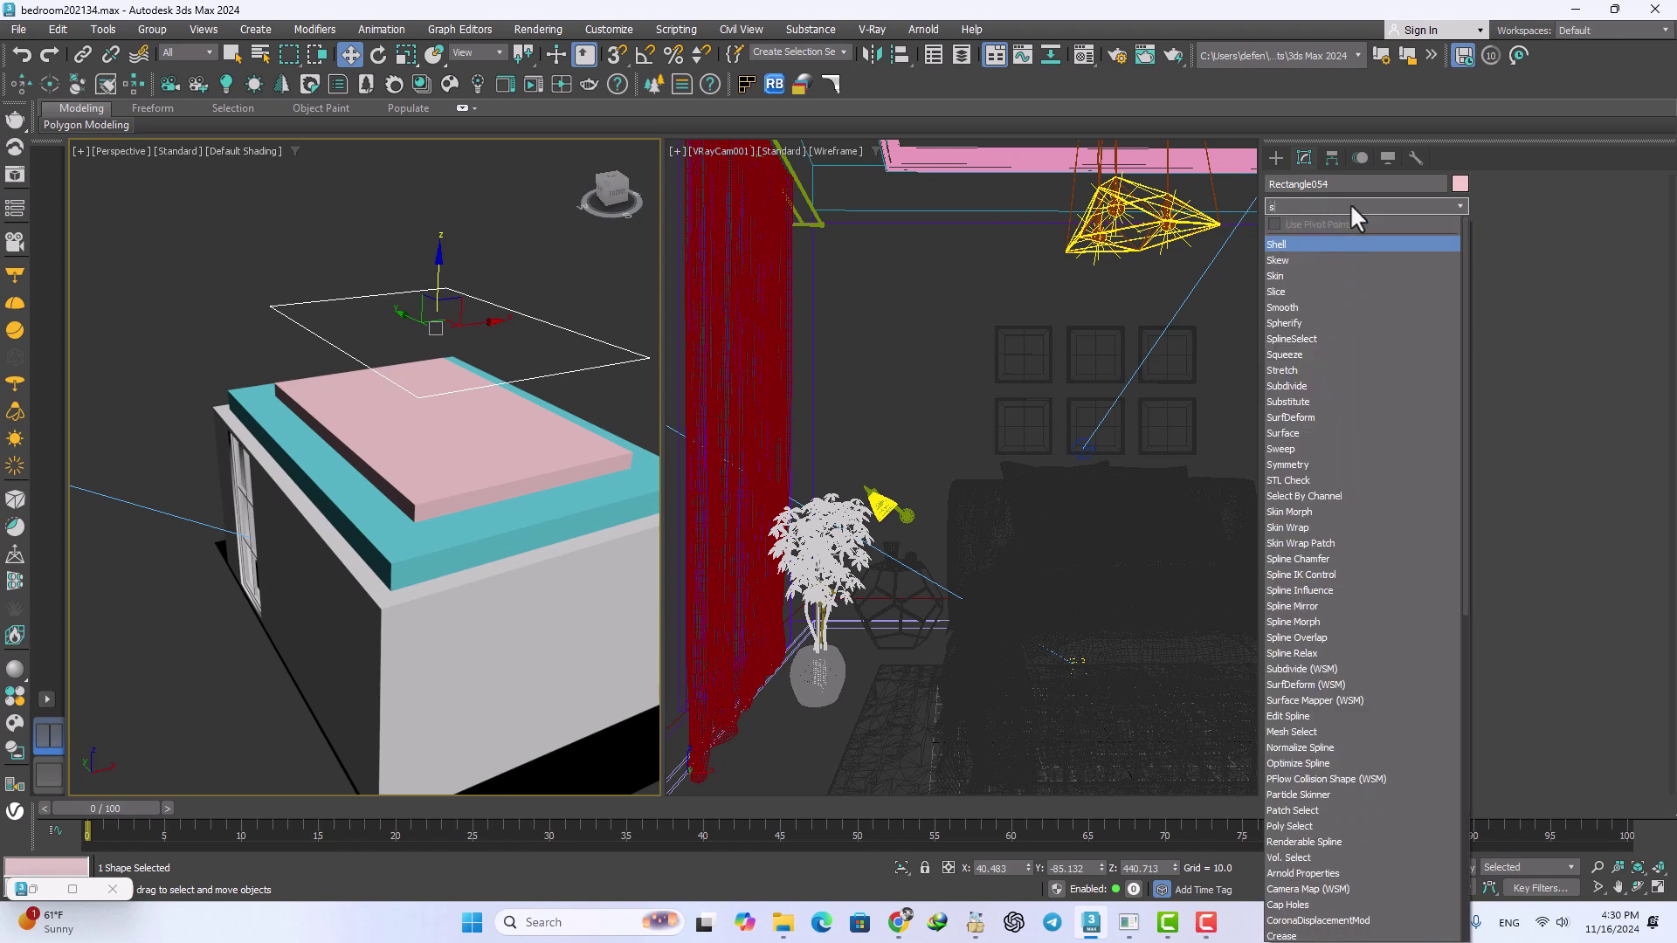
{"action": "key", "text": "Return"}
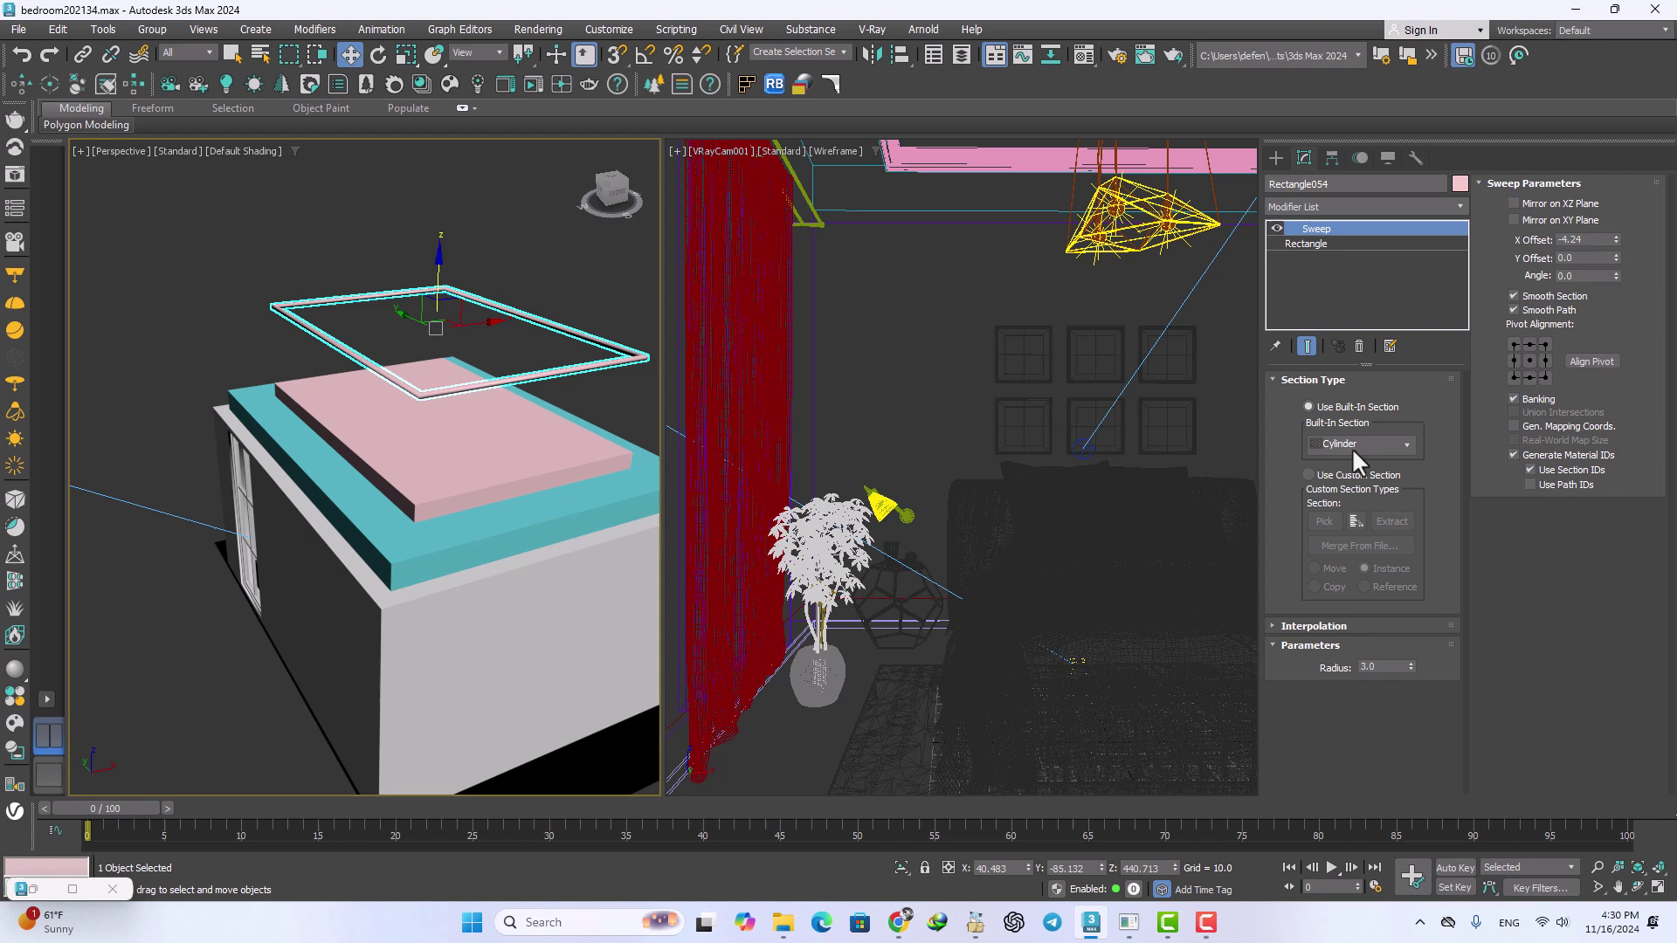
{"action": "right_click", "coordinate": [1616, 239]}
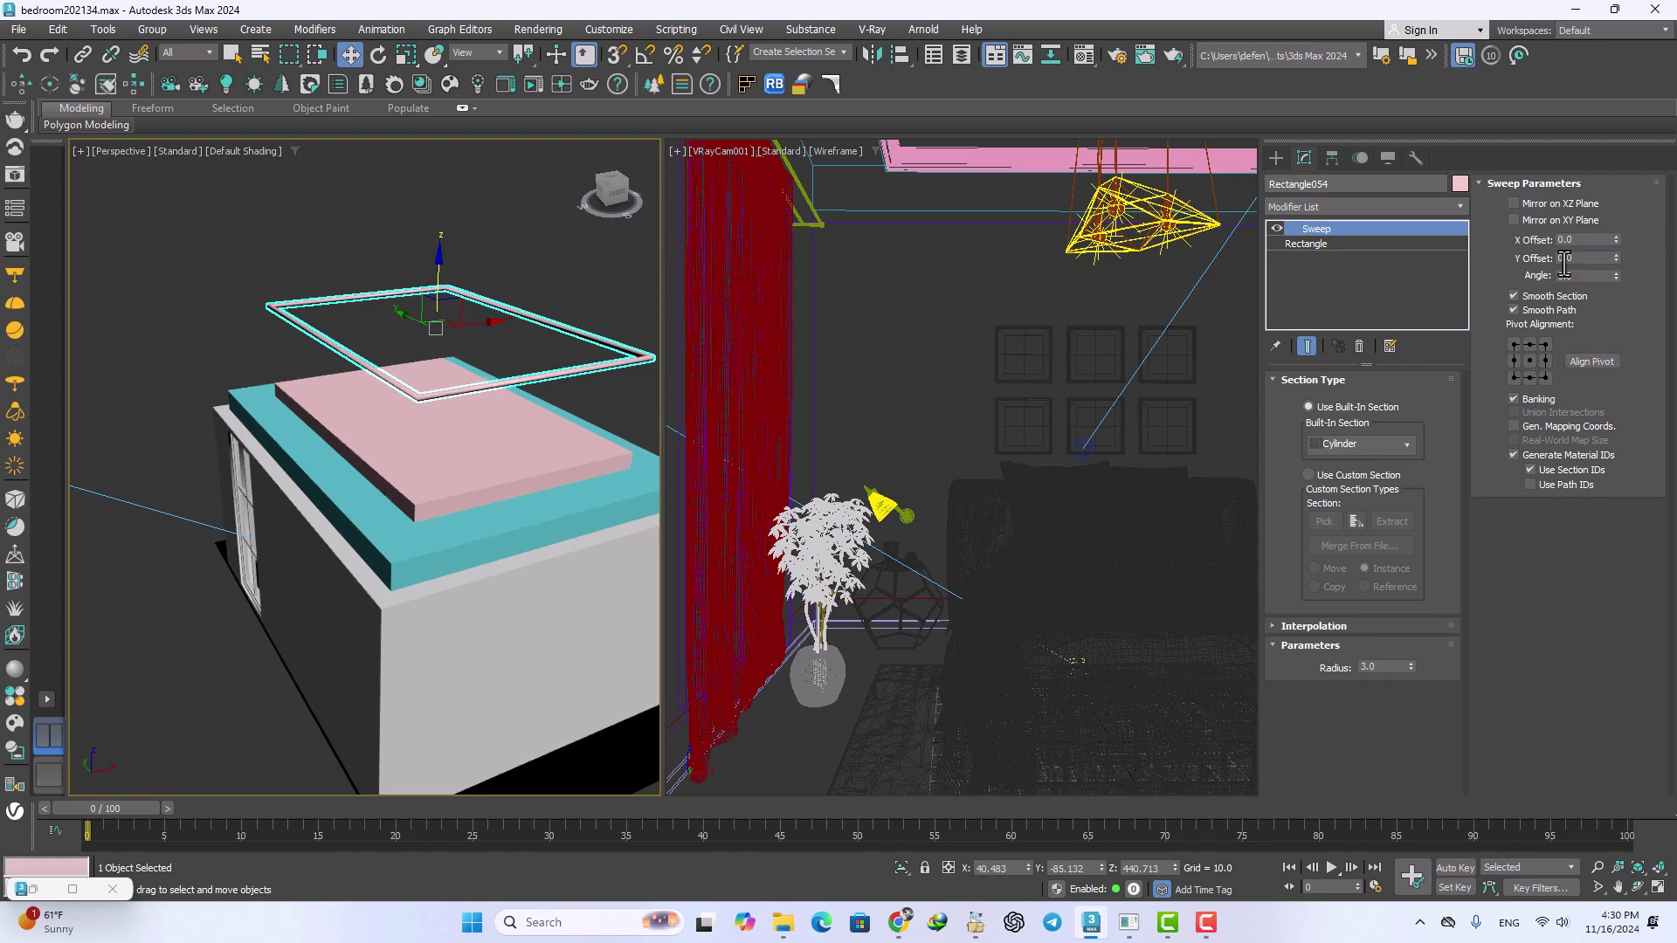
{"action": "middle_click_drag", "start_coordinate": [293, 491], "coordinate": [439, 452], "text": "alt"}
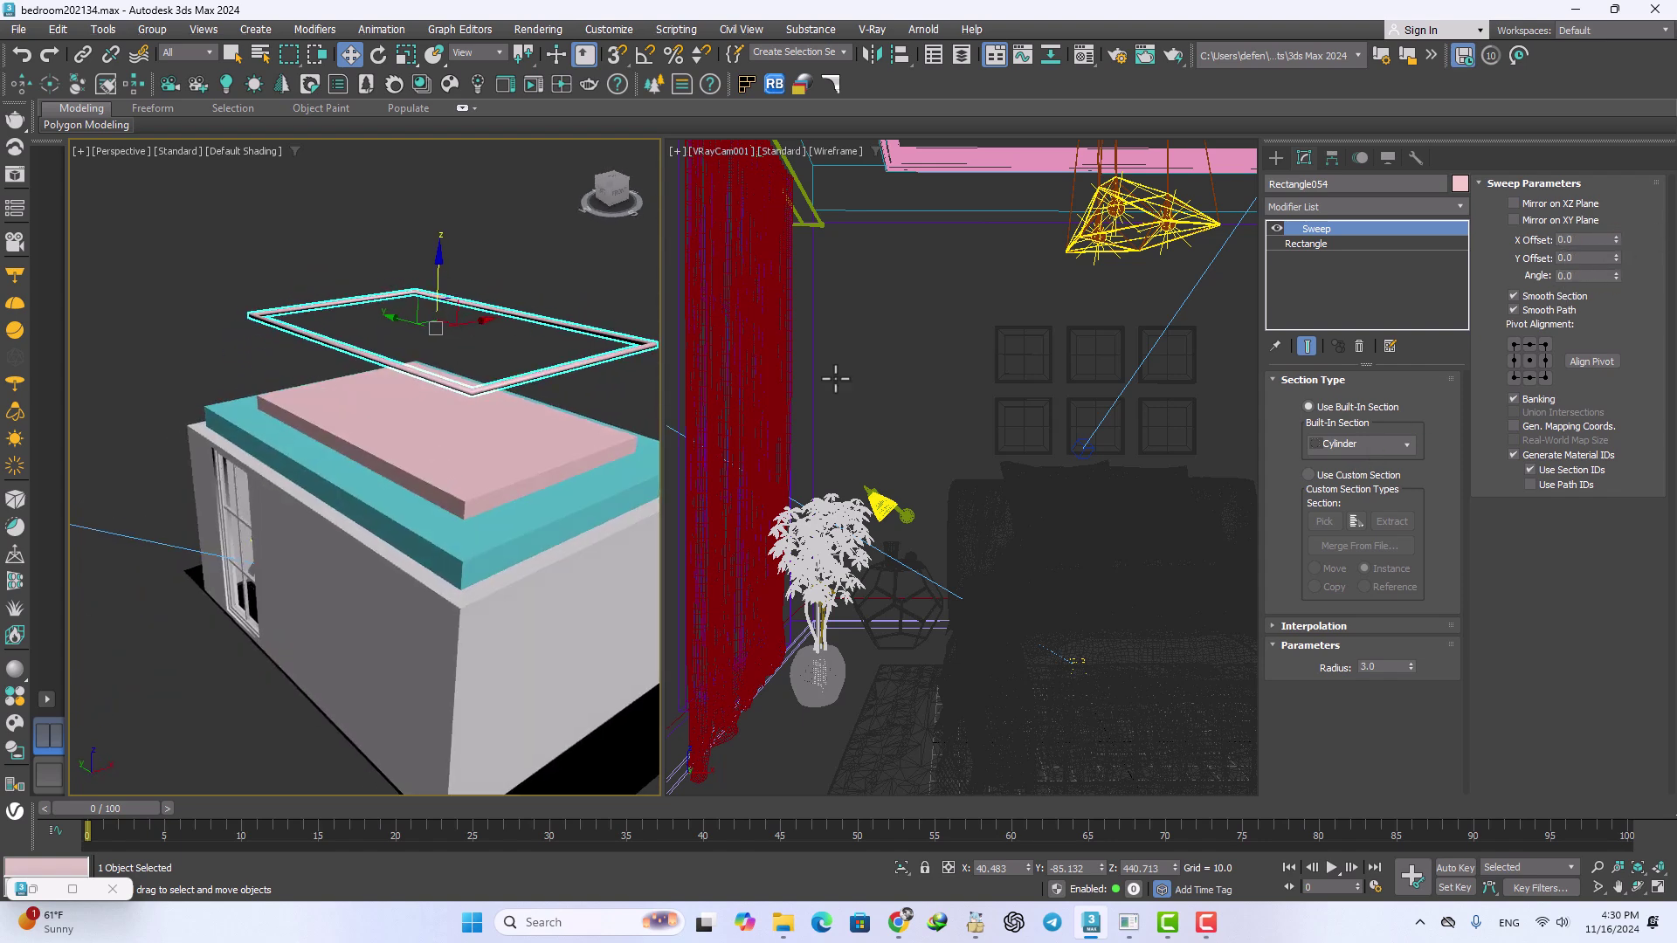
{"action": "left_click_drag", "start_coordinate": [1411, 668], "coordinate": [1426, 715]}
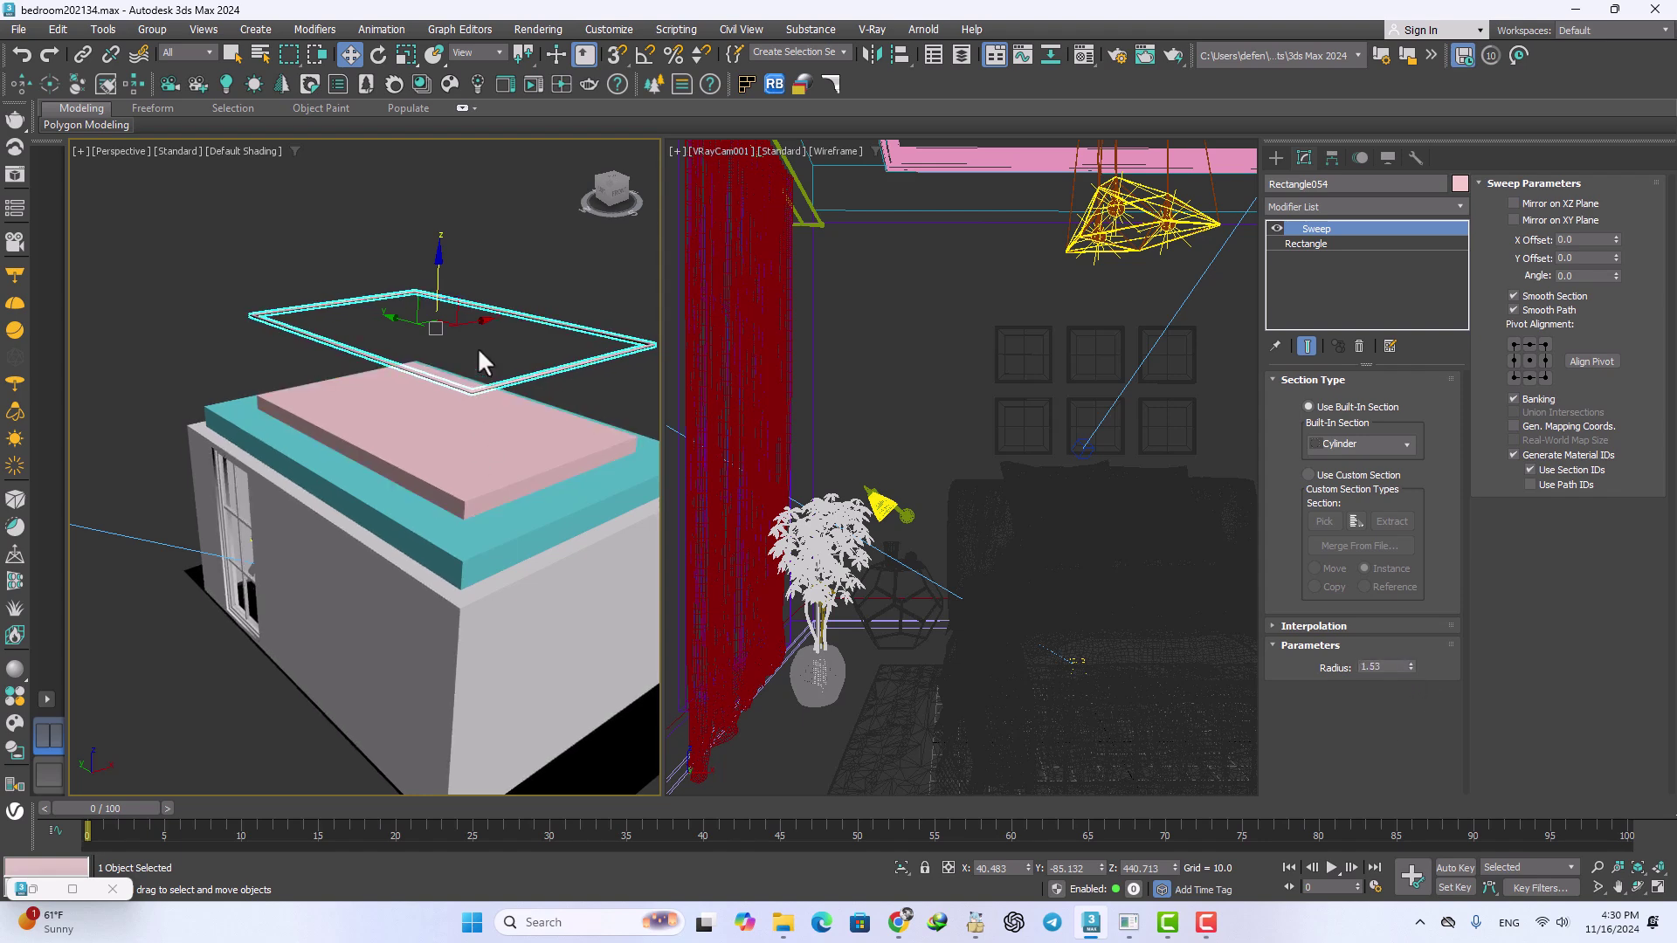
{"action": "left_click_drag", "start_coordinate": [437, 273], "coordinate": [445, 344]}
Step: In the Front view, lower the tube and offset it to the slab edge
{"action": "key", "text": "f"}
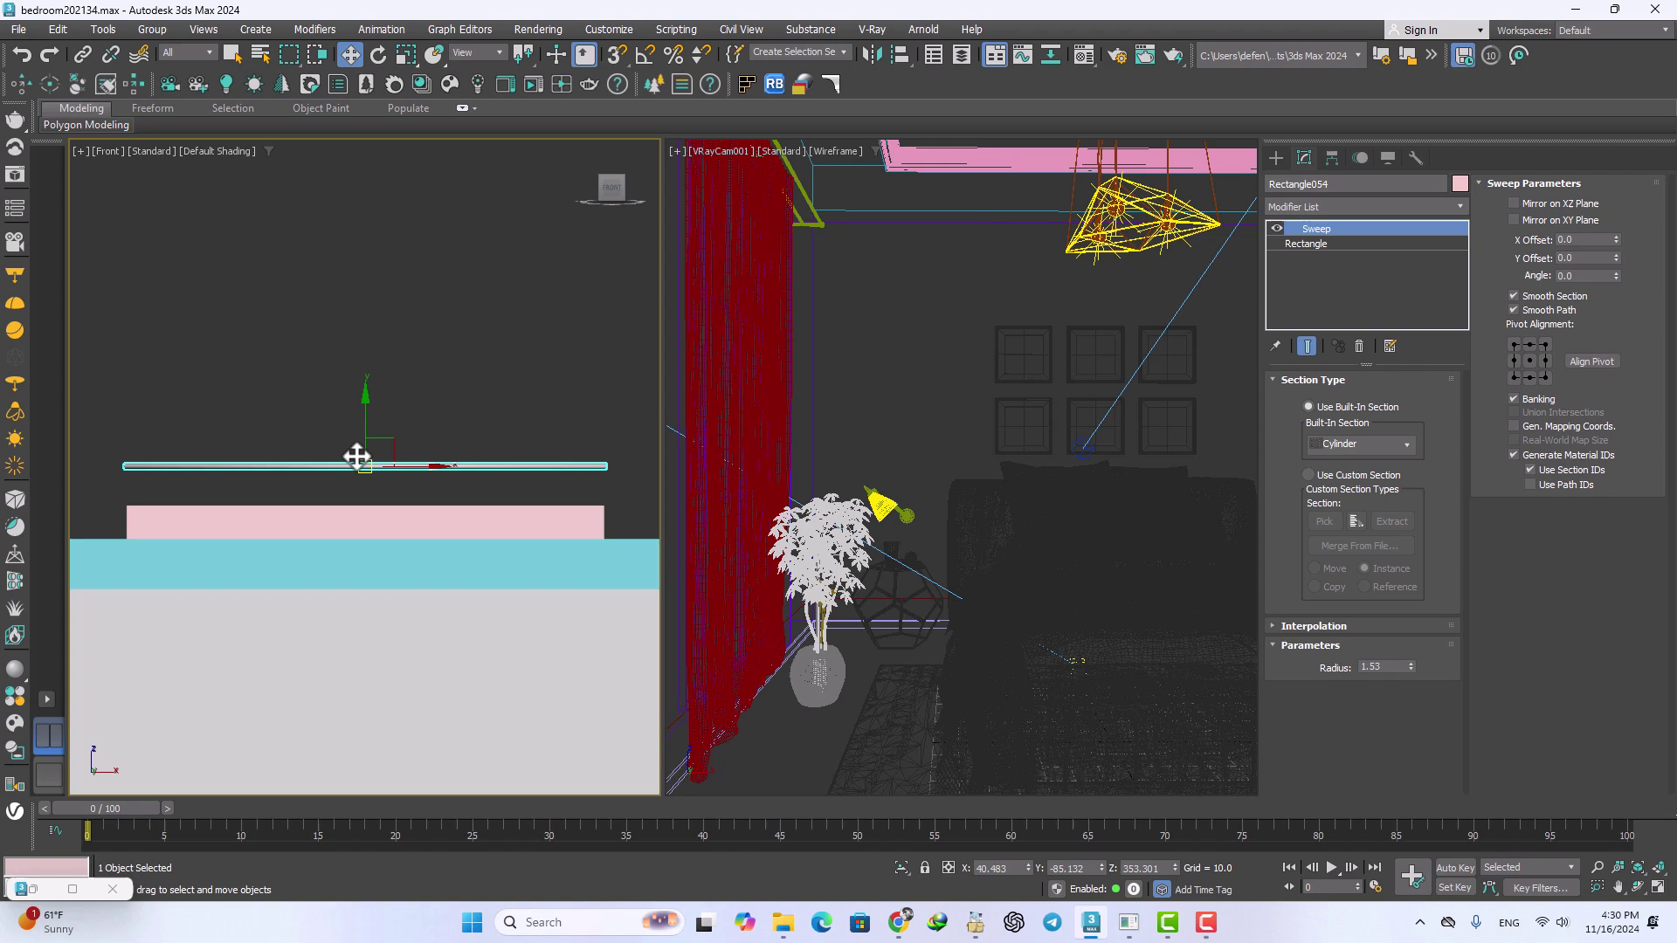
{"action": "key", "text": "F3"}
{"action": "left_click_drag", "start_coordinate": [364, 419], "coordinate": [359, 509]}
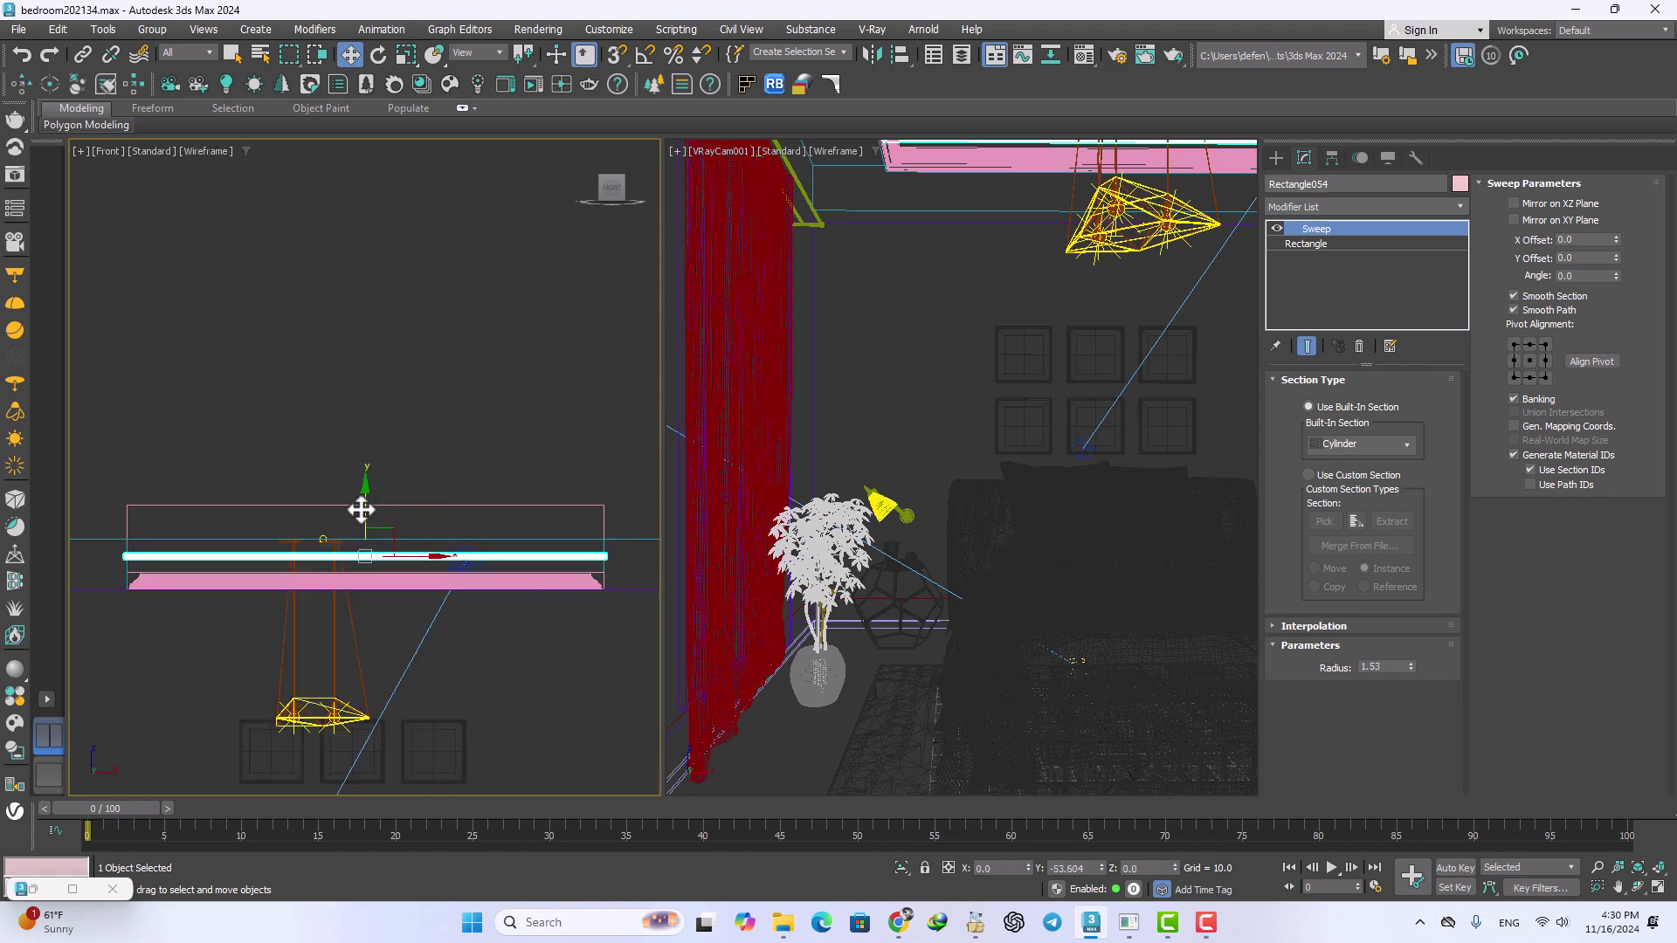
{"action": "scroll", "coordinate": [562, 580], "scroll_direction": "up", "scroll_amount": 3}
{"action": "middle_click_drag", "start_coordinate": [562, 580], "coordinate": [534, 539]}
{"action": "scroll", "coordinate": [533, 539], "scroll_direction": "up", "scroll_amount": 4}
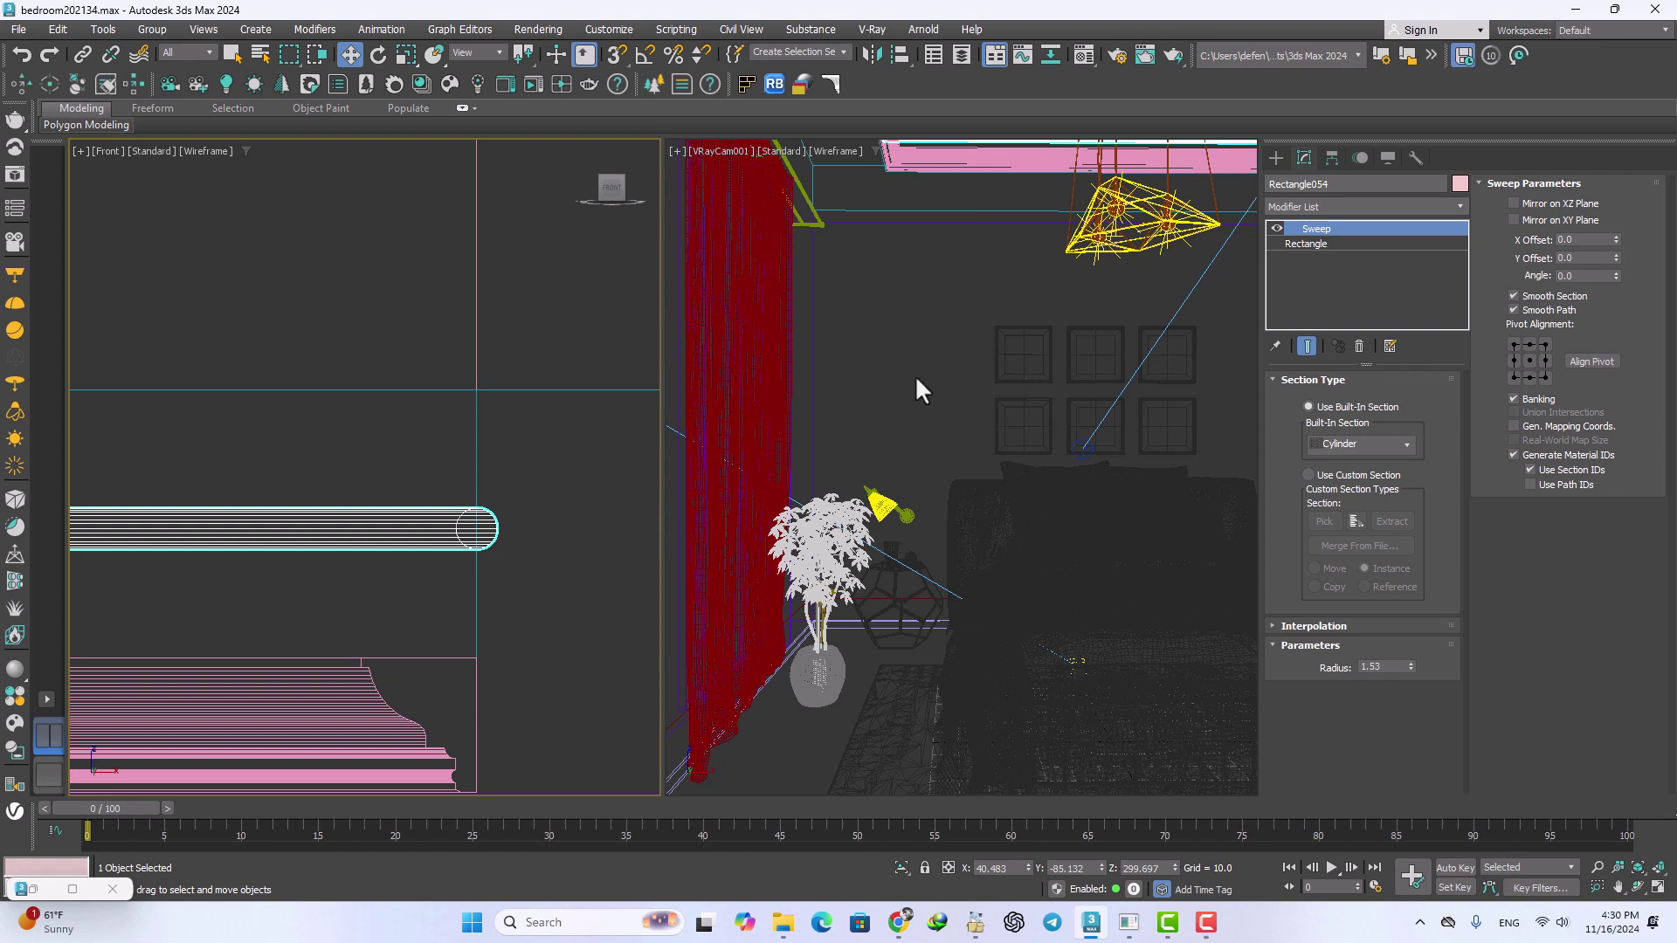
{"action": "left_click_drag", "start_coordinate": [1616, 238], "coordinate": [1639, 441]}
{"action": "scroll", "coordinate": [617, 480], "scroll_direction": "down", "scroll_amount": 5}
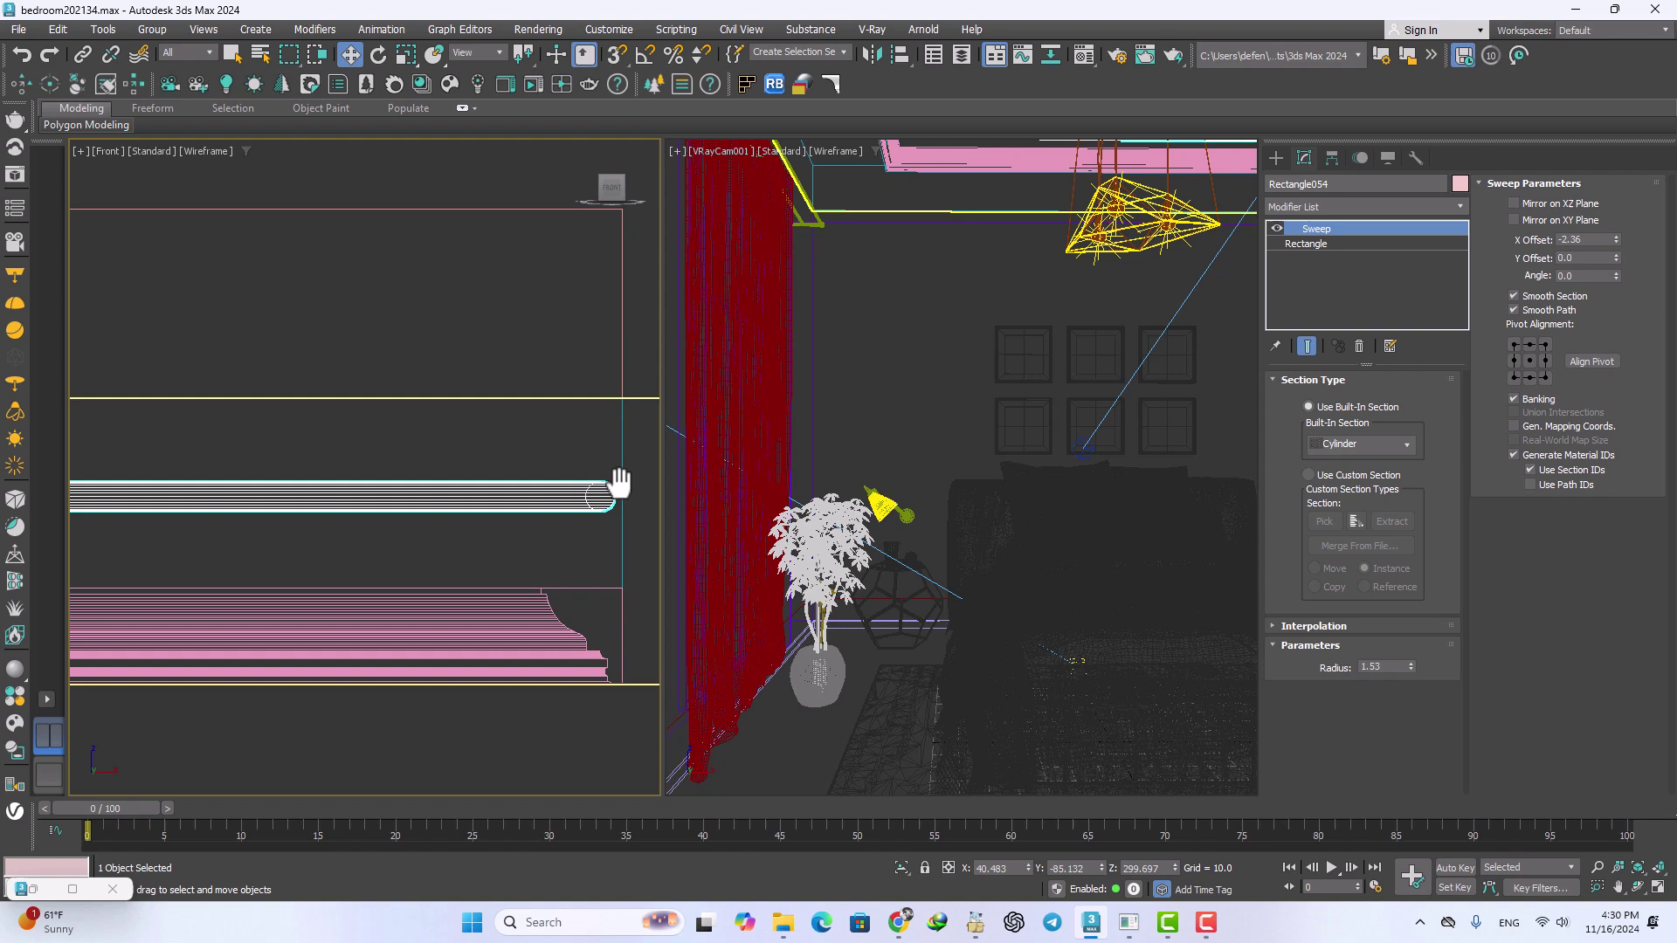
{"action": "scroll", "coordinate": [496, 469], "scroll_direction": "up", "scroll_amount": 3}
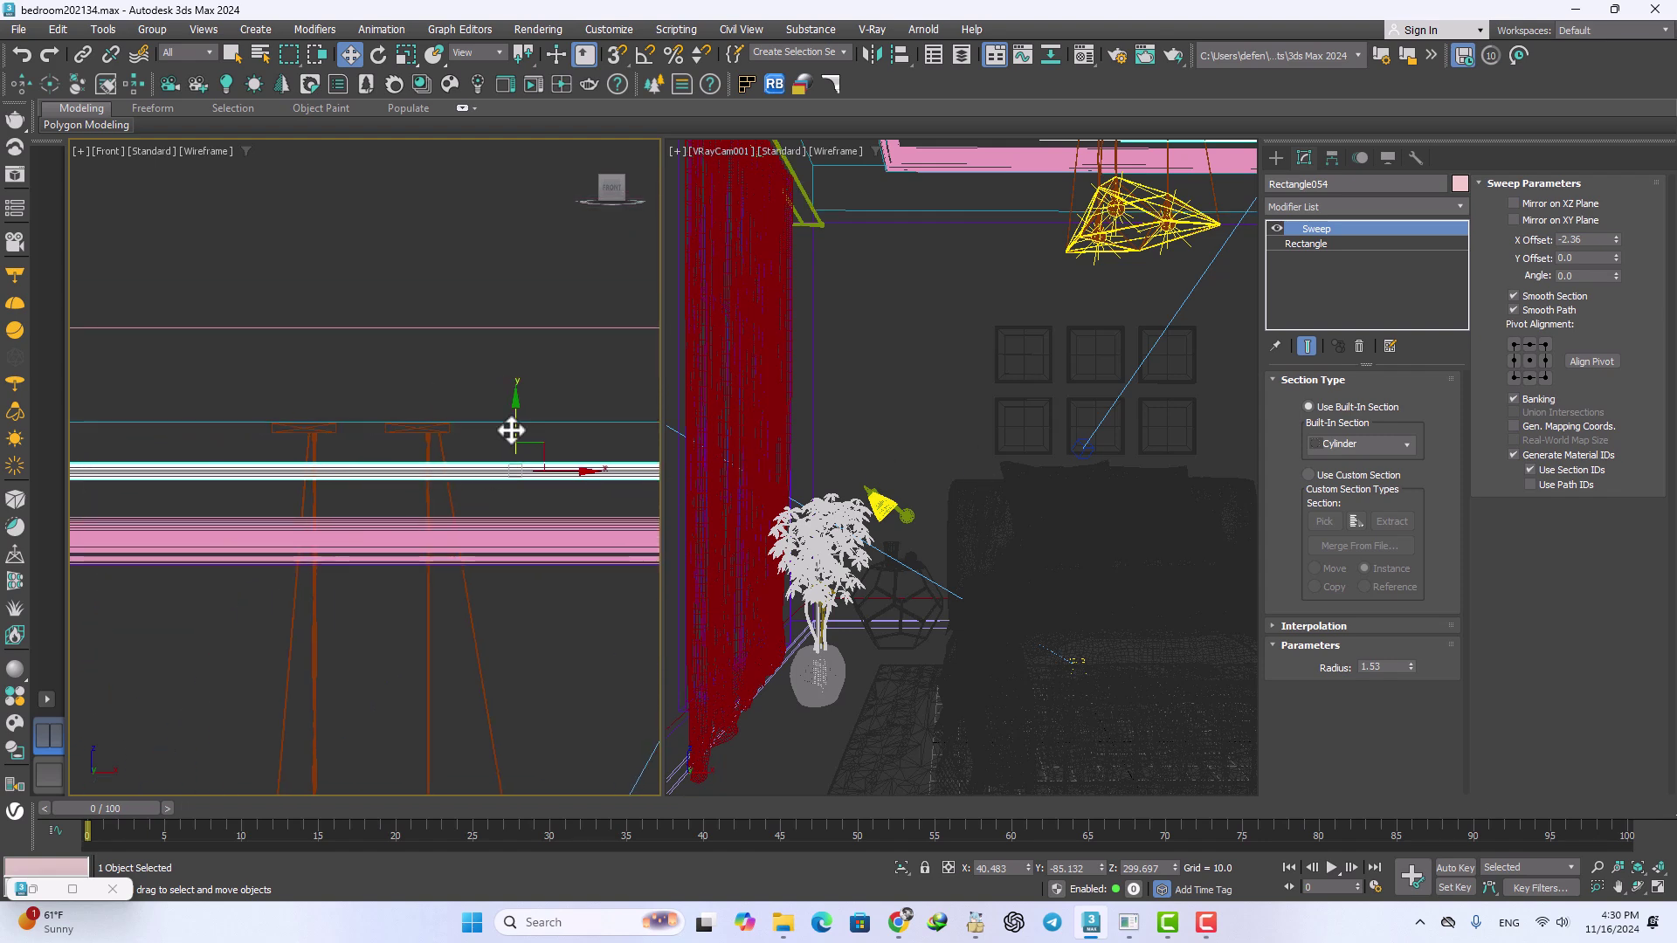
{"action": "left_click_drag", "start_coordinate": [513, 431], "coordinate": [521, 460]}
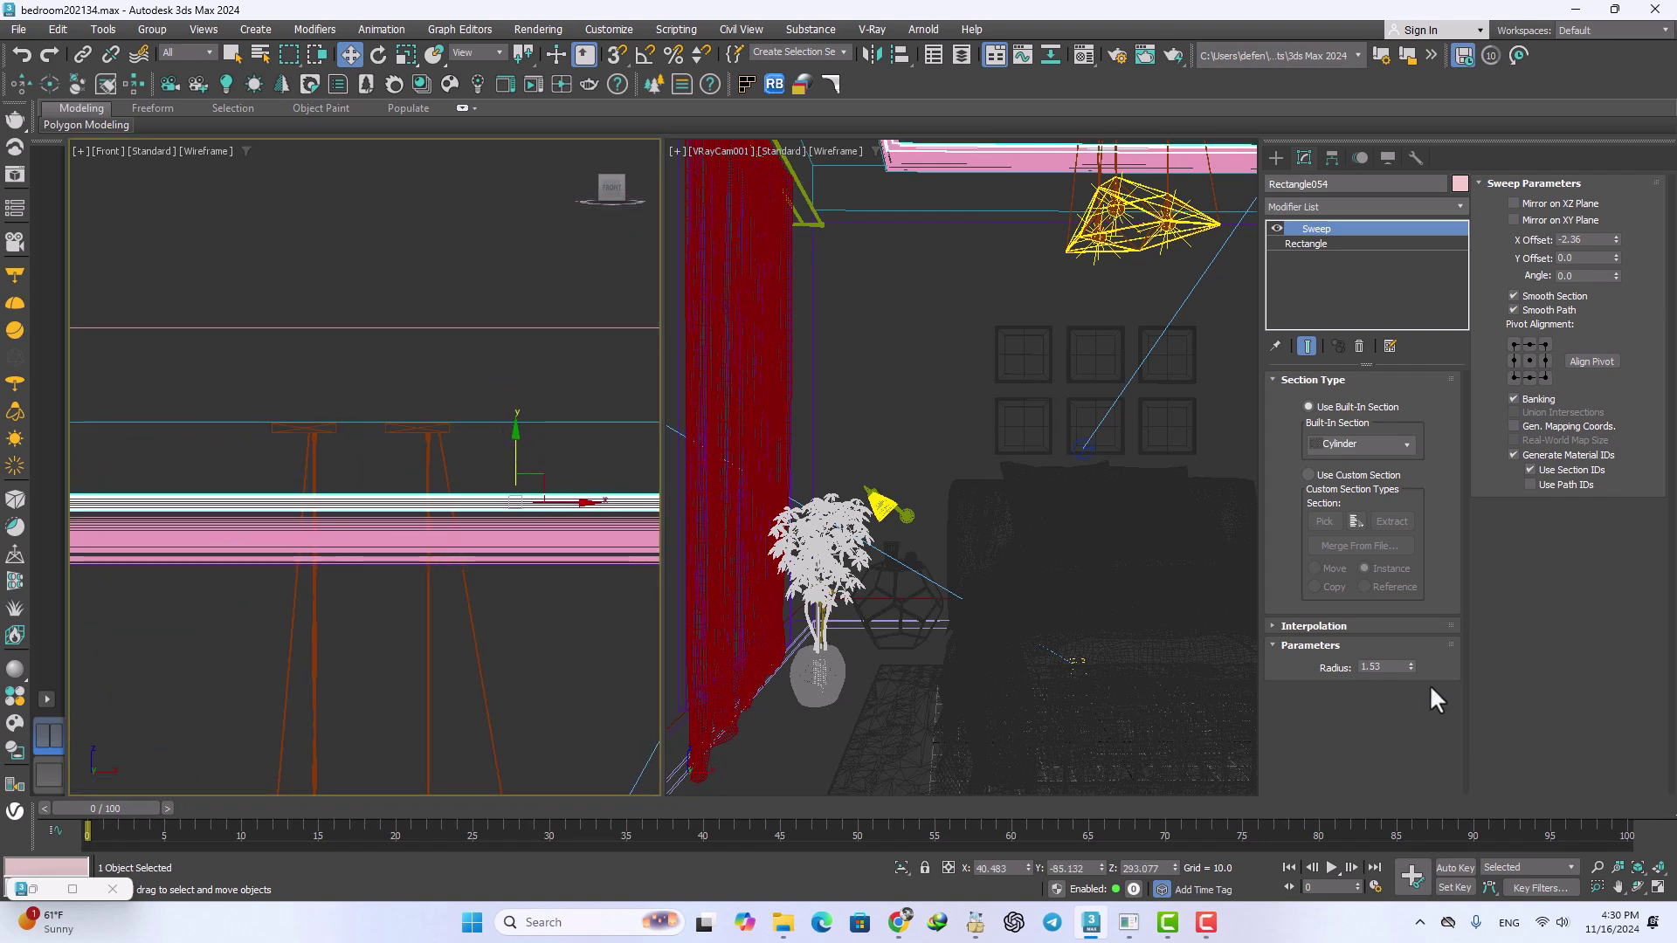
Step: Thin the sweep tube to a radius of 1.071
{"action": "left_click_drag", "start_coordinate": [1411, 668], "coordinate": [1415, 703]}
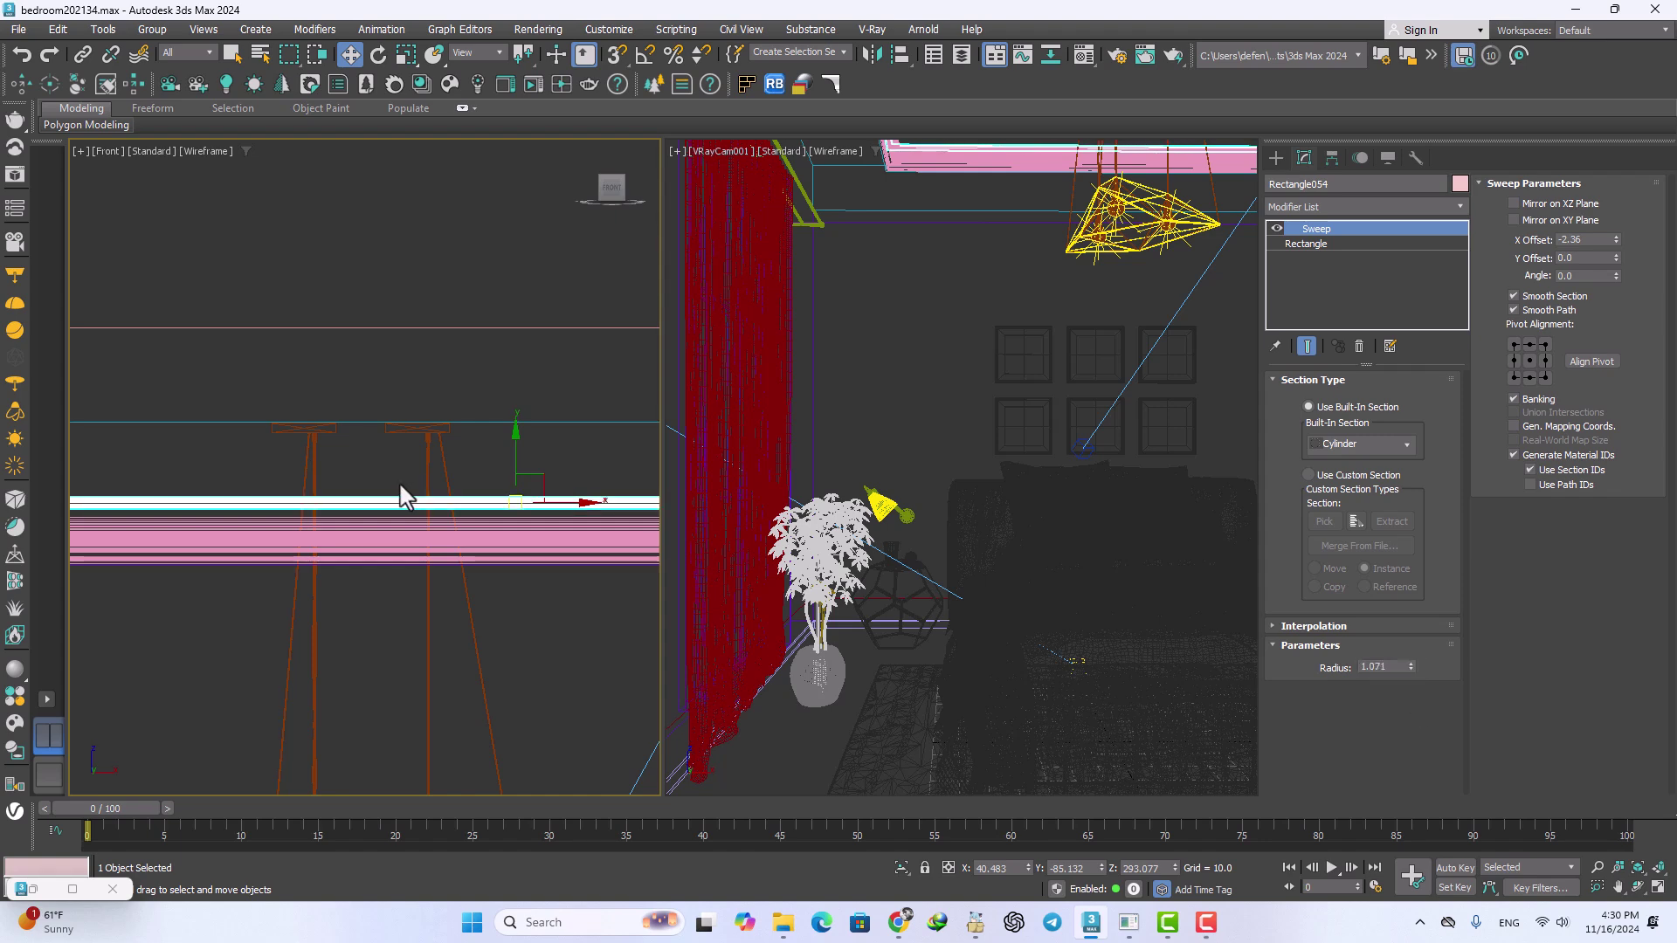
{"action": "middle_click_drag", "start_coordinate": [410, 489], "coordinate": [490, 531], "text": "alt"}
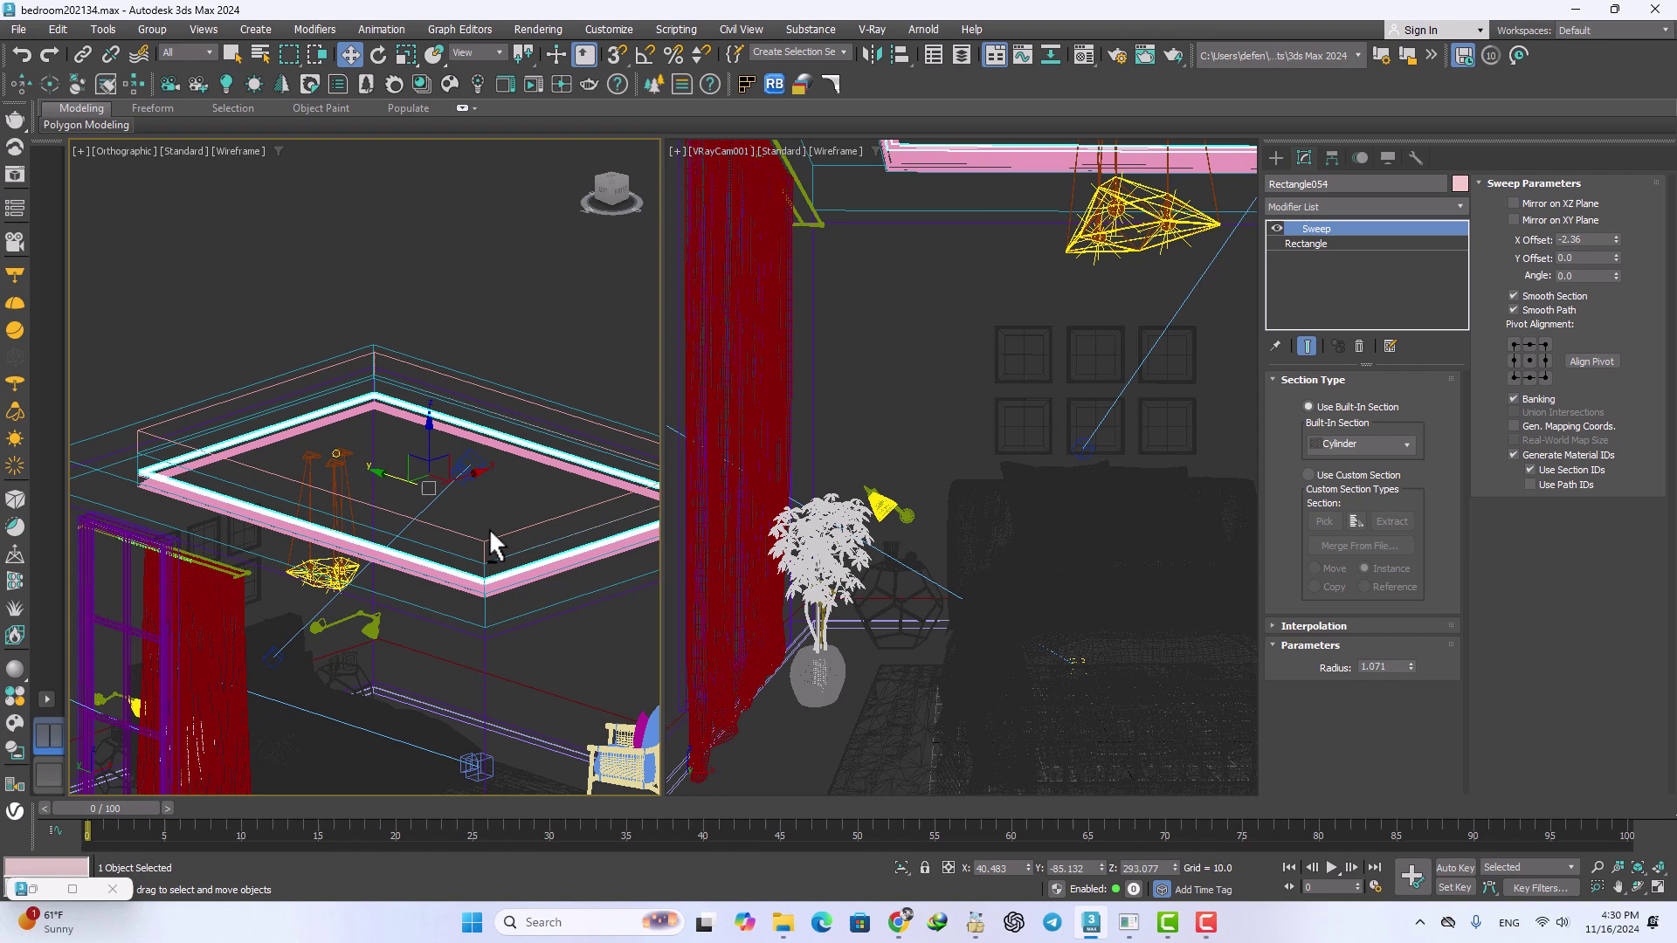
{"action": "key", "text": "p"}
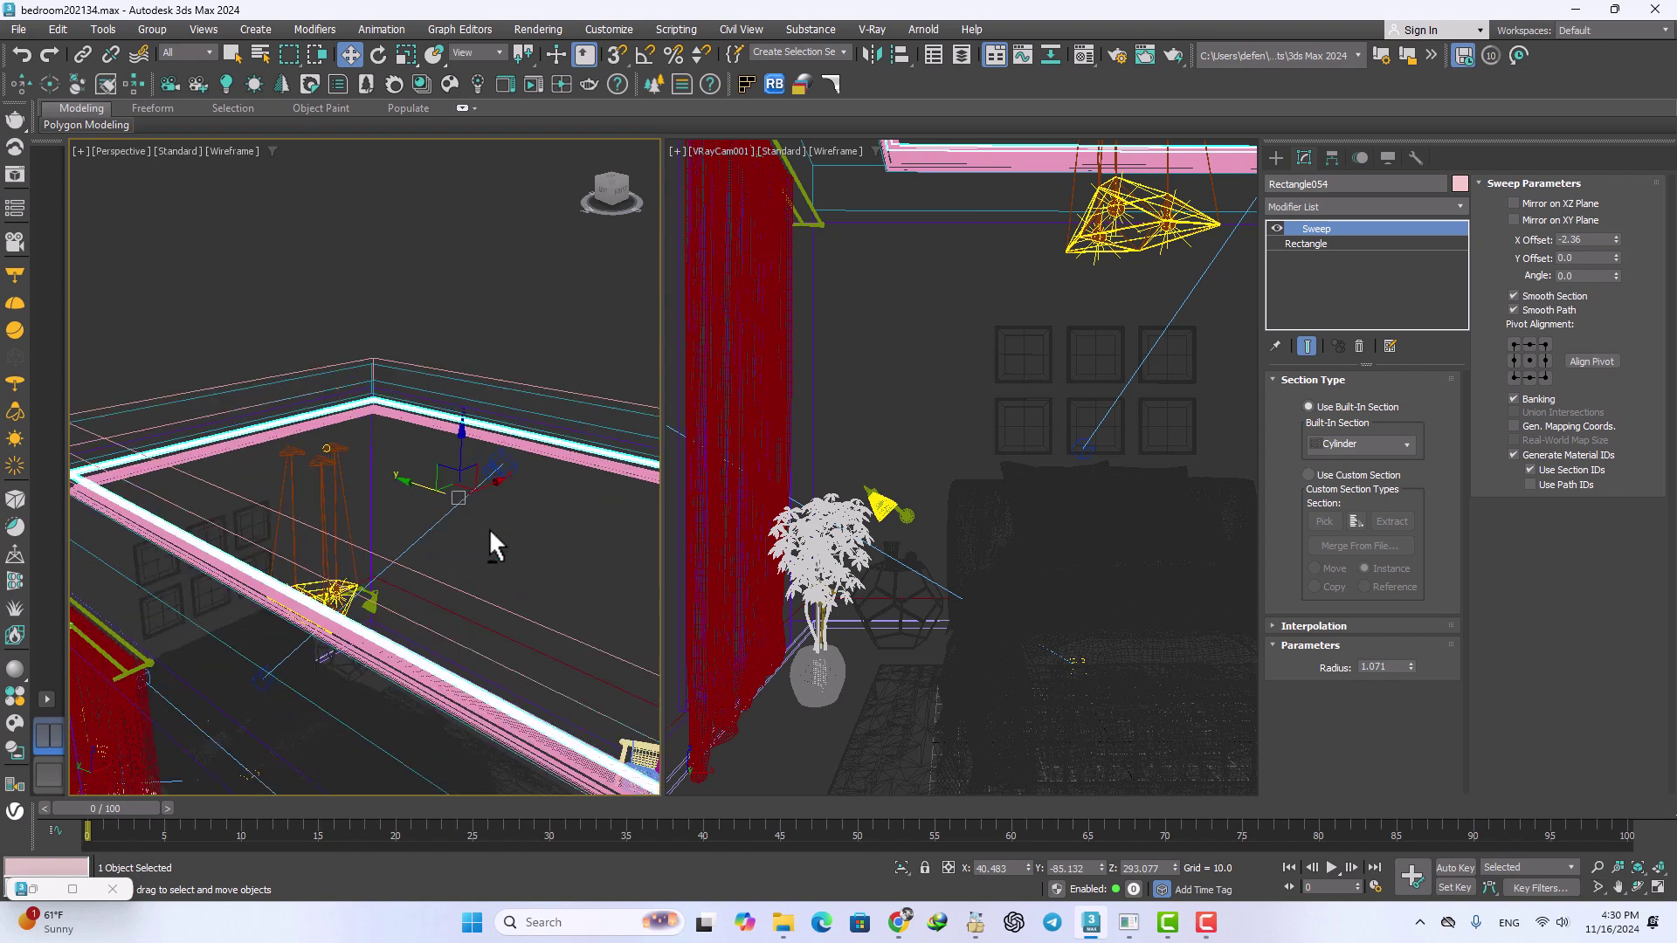
{"action": "left_click", "coordinate": [1277, 159]}
{"action": "left_click", "coordinate": [1321, 186]}
Step: Create a VRayLight of type Mesh in the scene
{"action": "left_click", "coordinate": [1316, 275]}
{"action": "left_click", "coordinate": [1403, 403]}
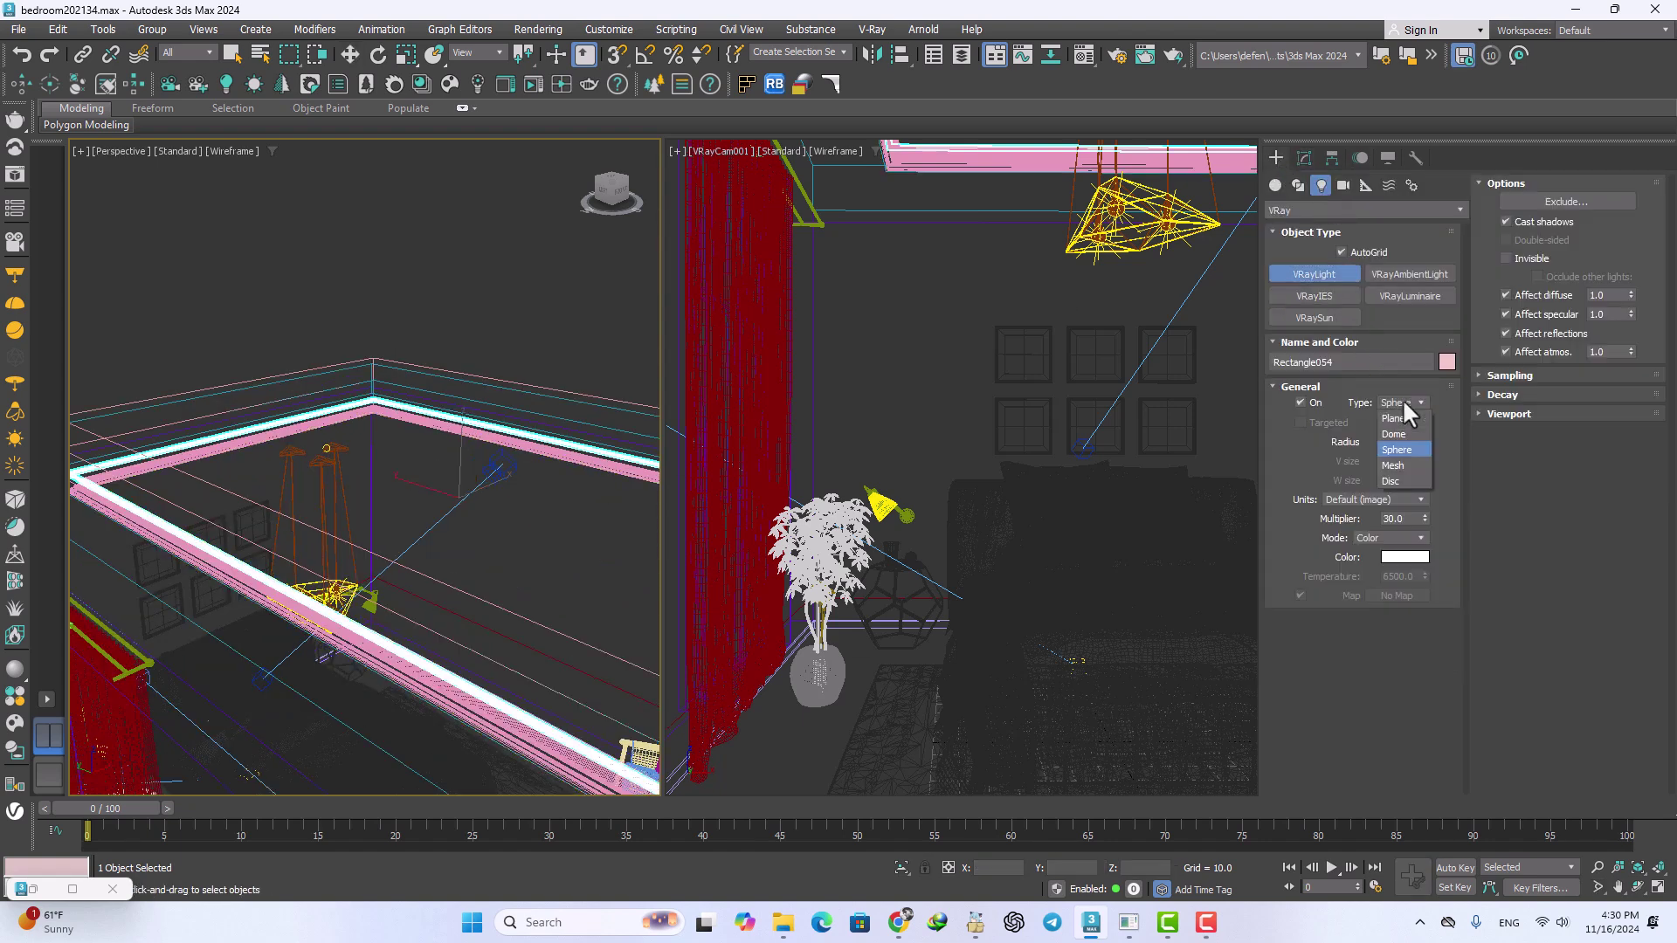
{"action": "left_click", "coordinate": [1396, 463]}
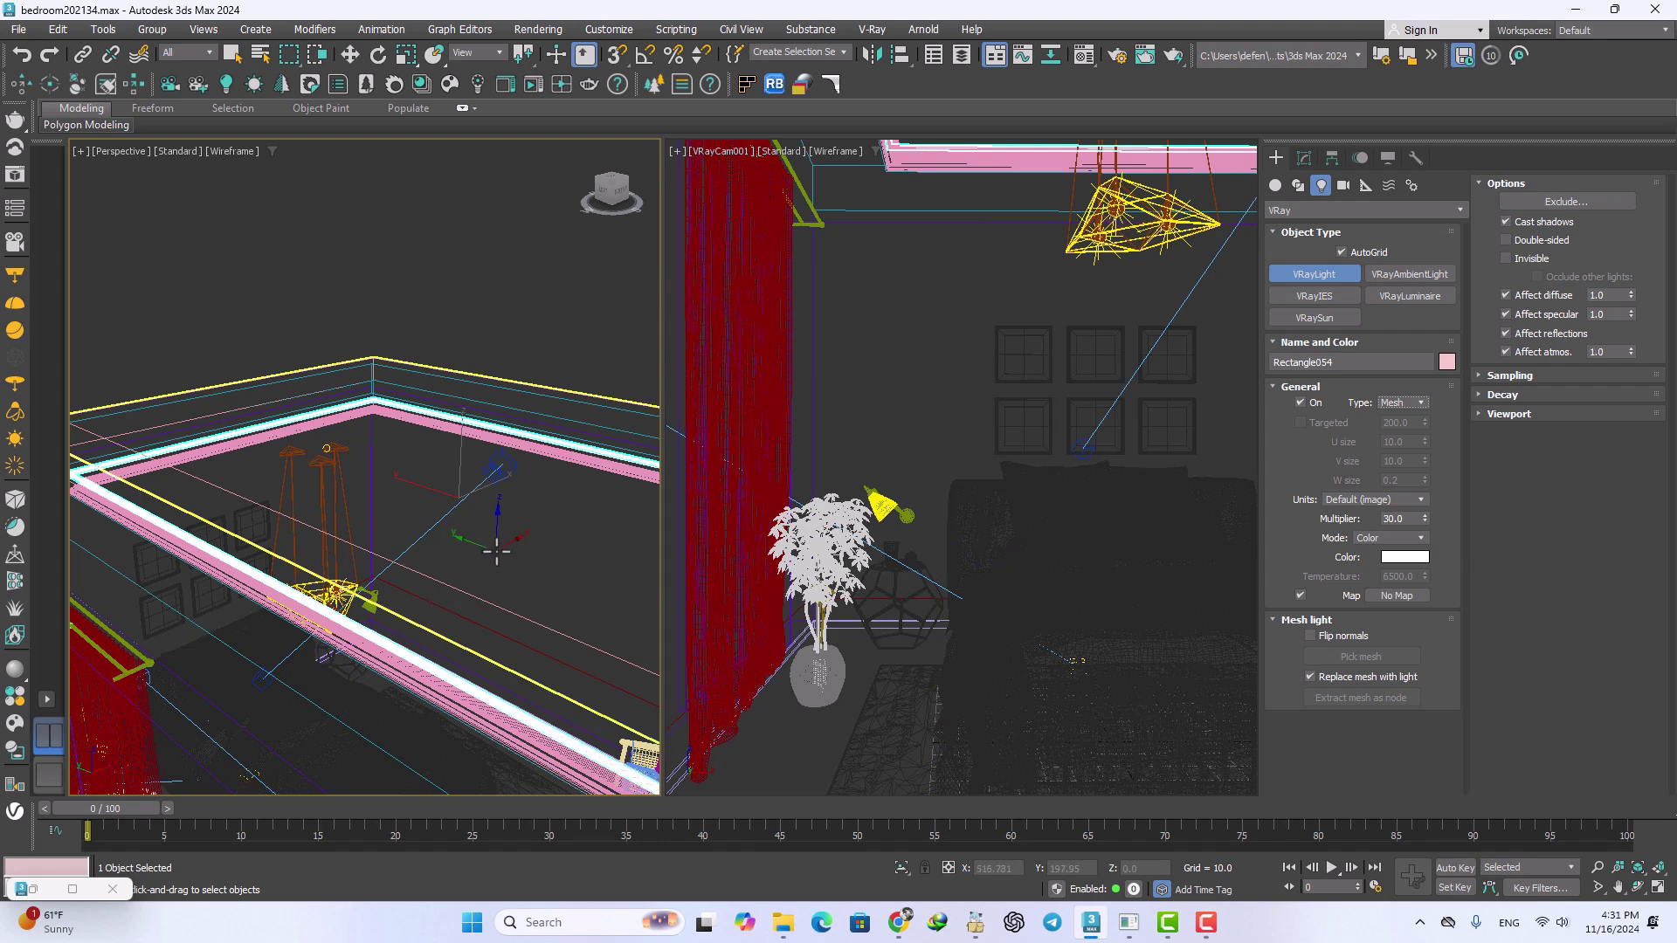
{"action": "scroll", "coordinate": [329, 431], "scroll_direction": "up", "scroll_amount": 5}
{"action": "key", "text": "F3"}
{"action": "left_click", "coordinate": [483, 511]}
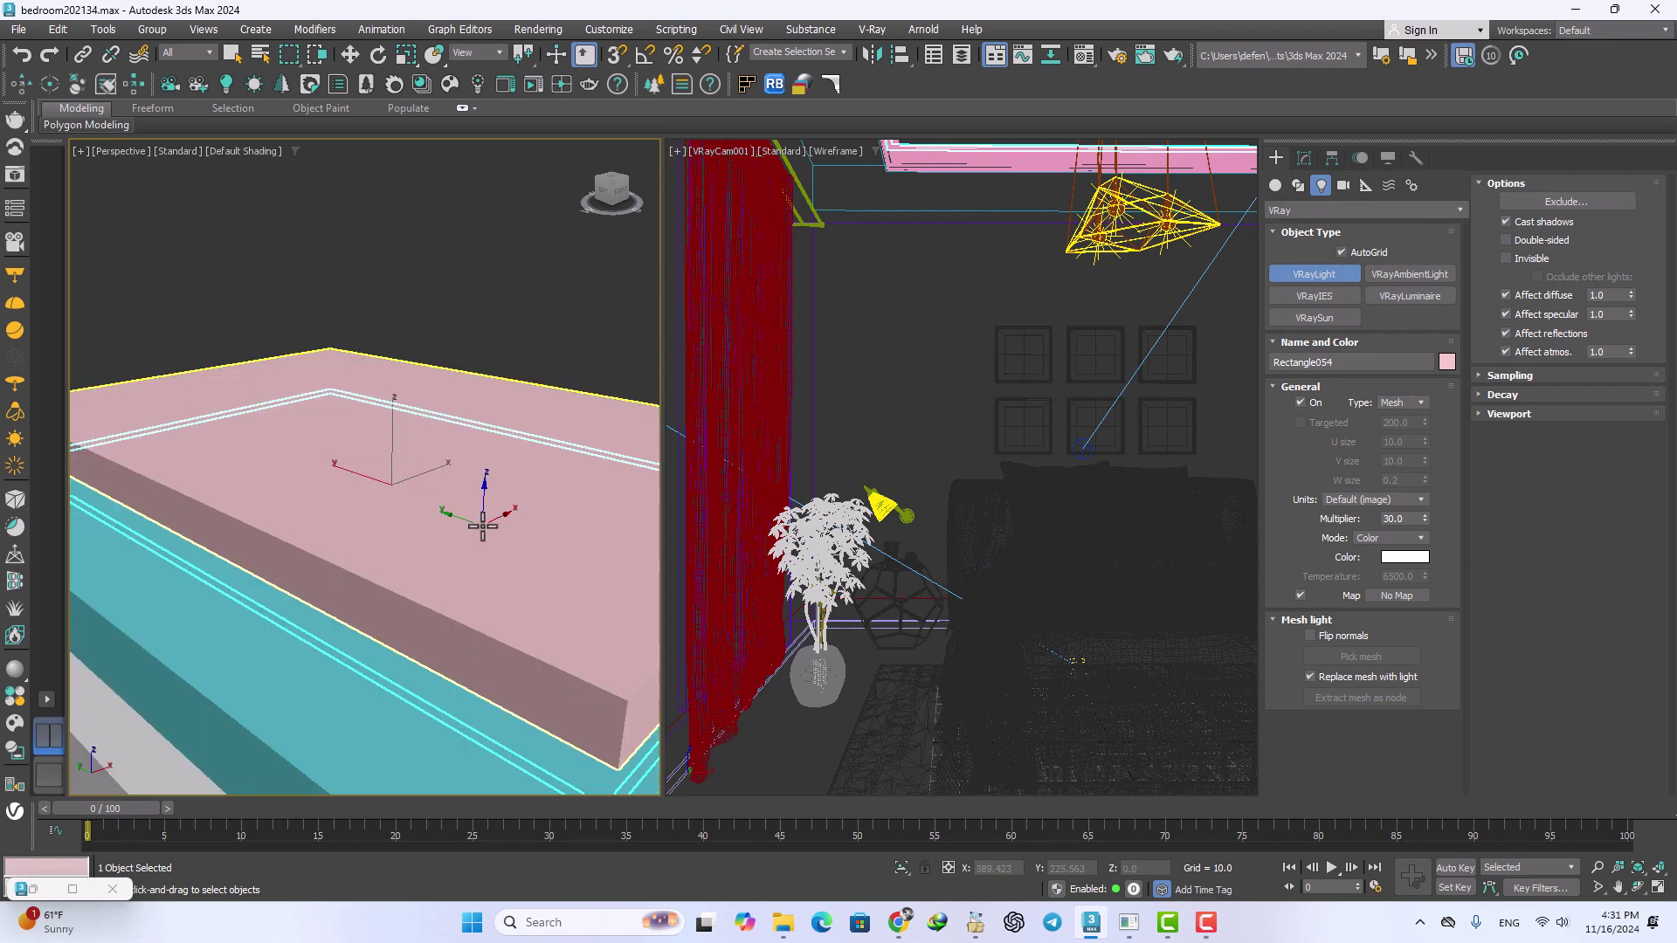
Step: Pick the swept ceiling molding as VRayLight001's mesh, then clear the selection
{"action": "left_click", "coordinate": [1304, 159]}
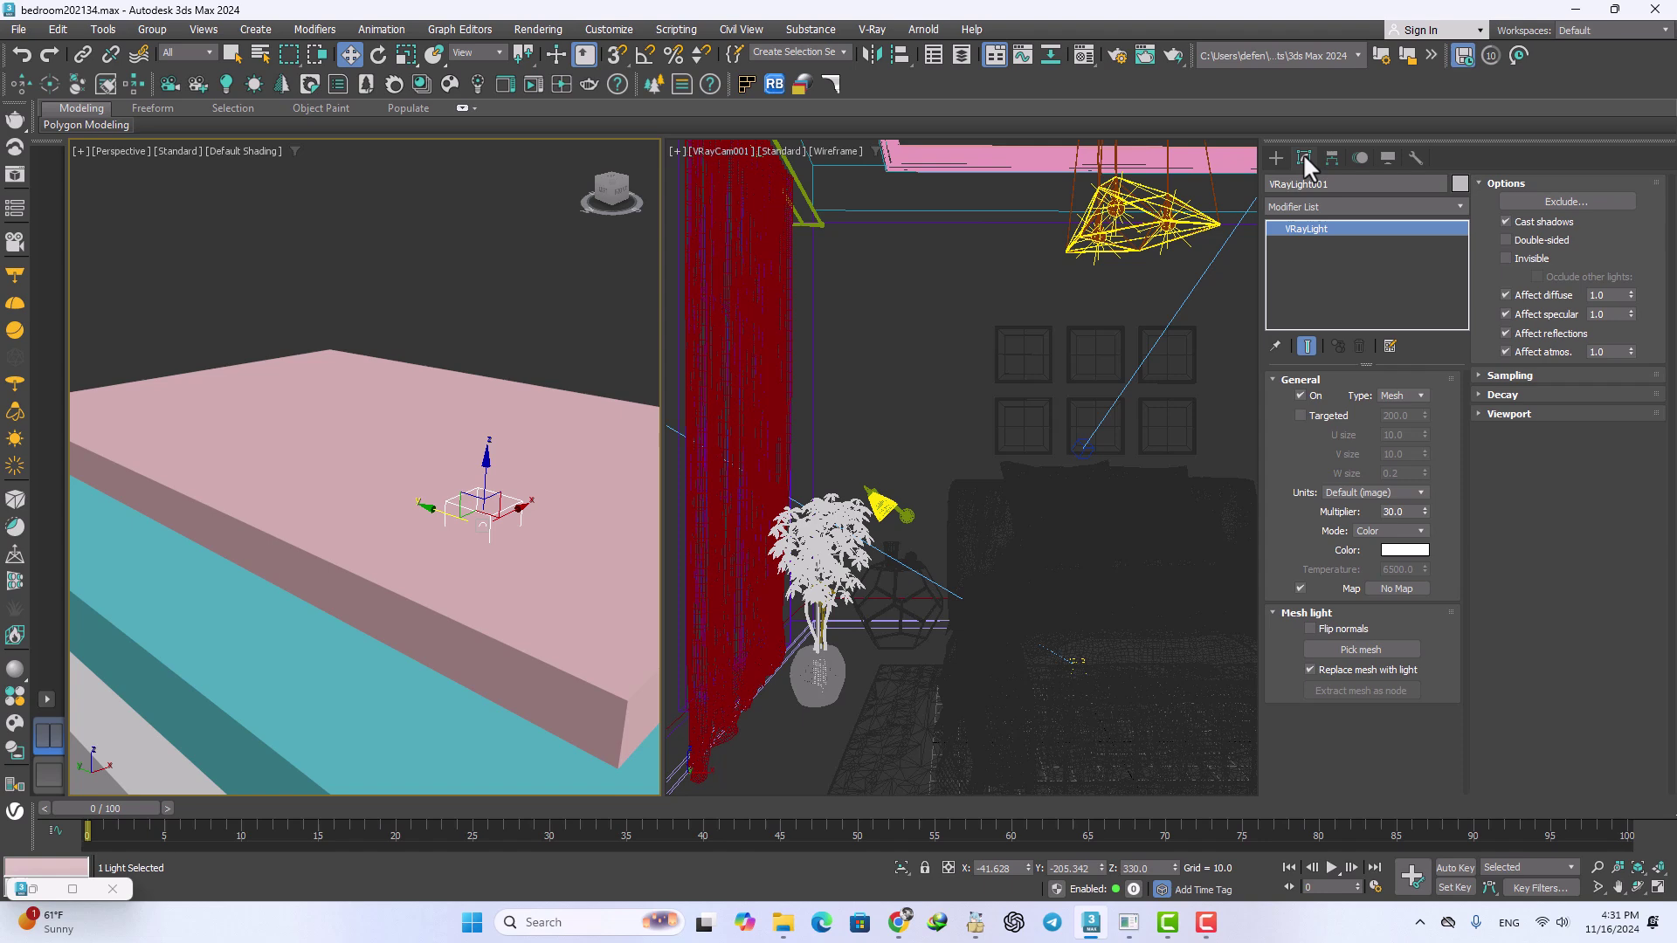
{"action": "left_click", "coordinate": [1385, 647]}
{"action": "key", "text": "F3"}
{"action": "scroll", "coordinate": [533, 591], "scroll_direction": "down", "scroll_amount": 6}
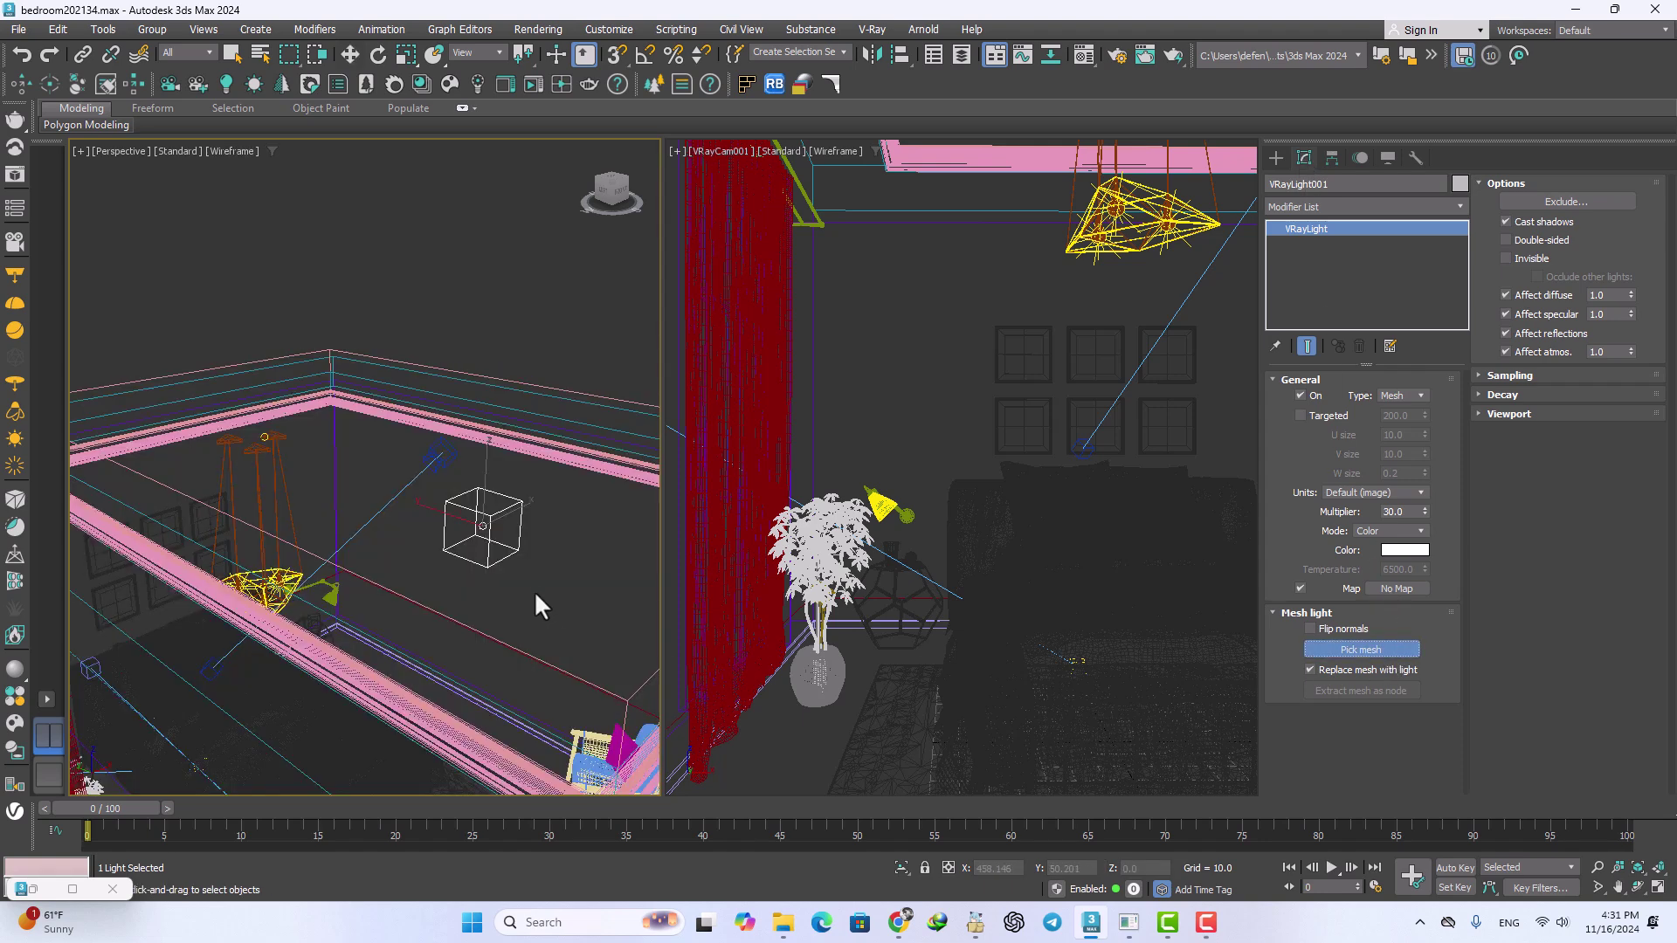
{"action": "left_click", "coordinate": [588, 406]}
{"action": "middle_click_drag", "start_coordinate": [513, 423], "coordinate": [399, 311], "text": "alt"}
{"action": "left_click", "coordinate": [397, 306]}
{"action": "key", "text": "c"}
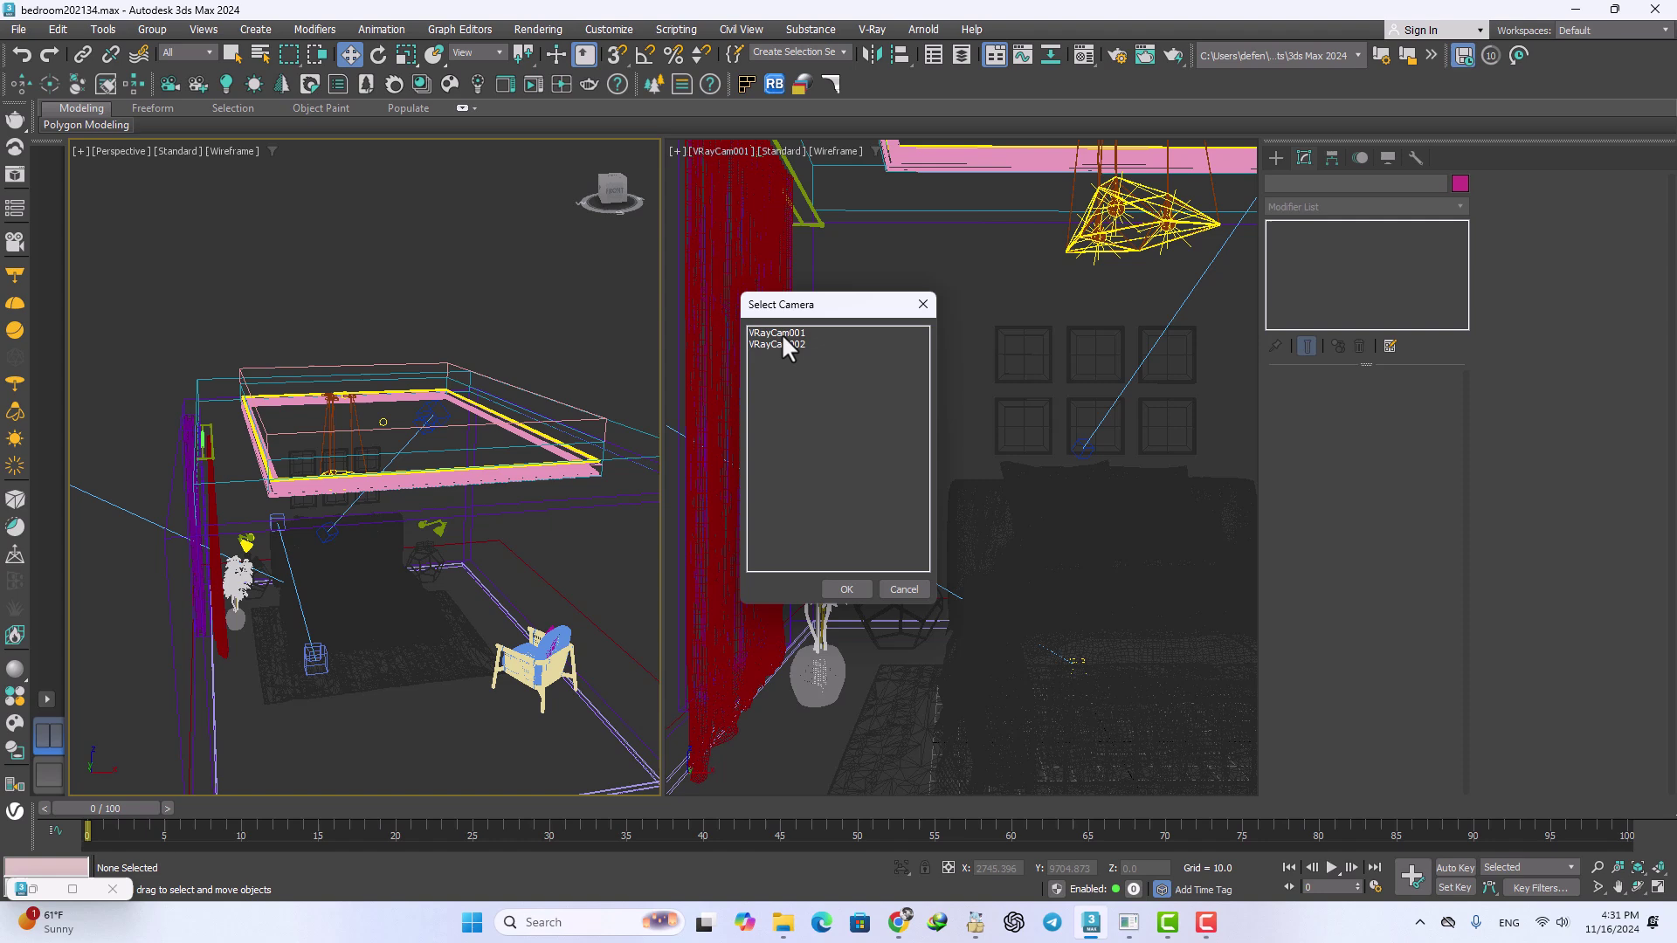
Step: Open the V-Ray Frame Buffer and start an interactive render from VRayCam001
{"action": "left_click", "coordinate": [923, 304]}
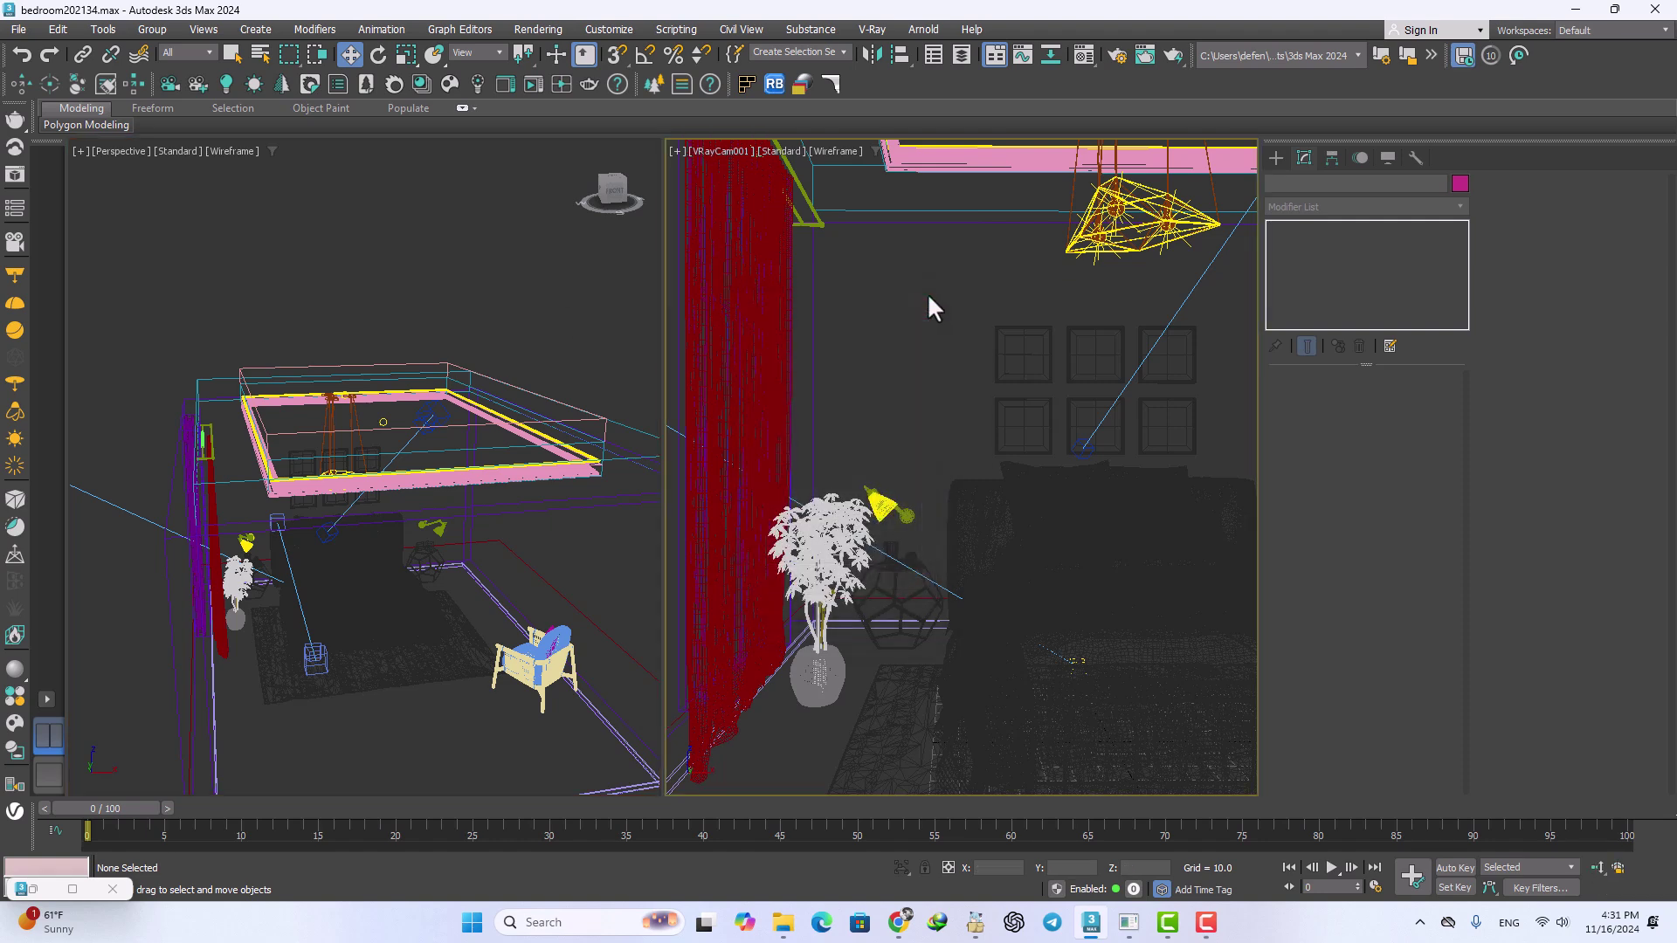
{"action": "left_click", "coordinate": [16, 175]}
{"action": "left_click", "coordinate": [883, 72]}
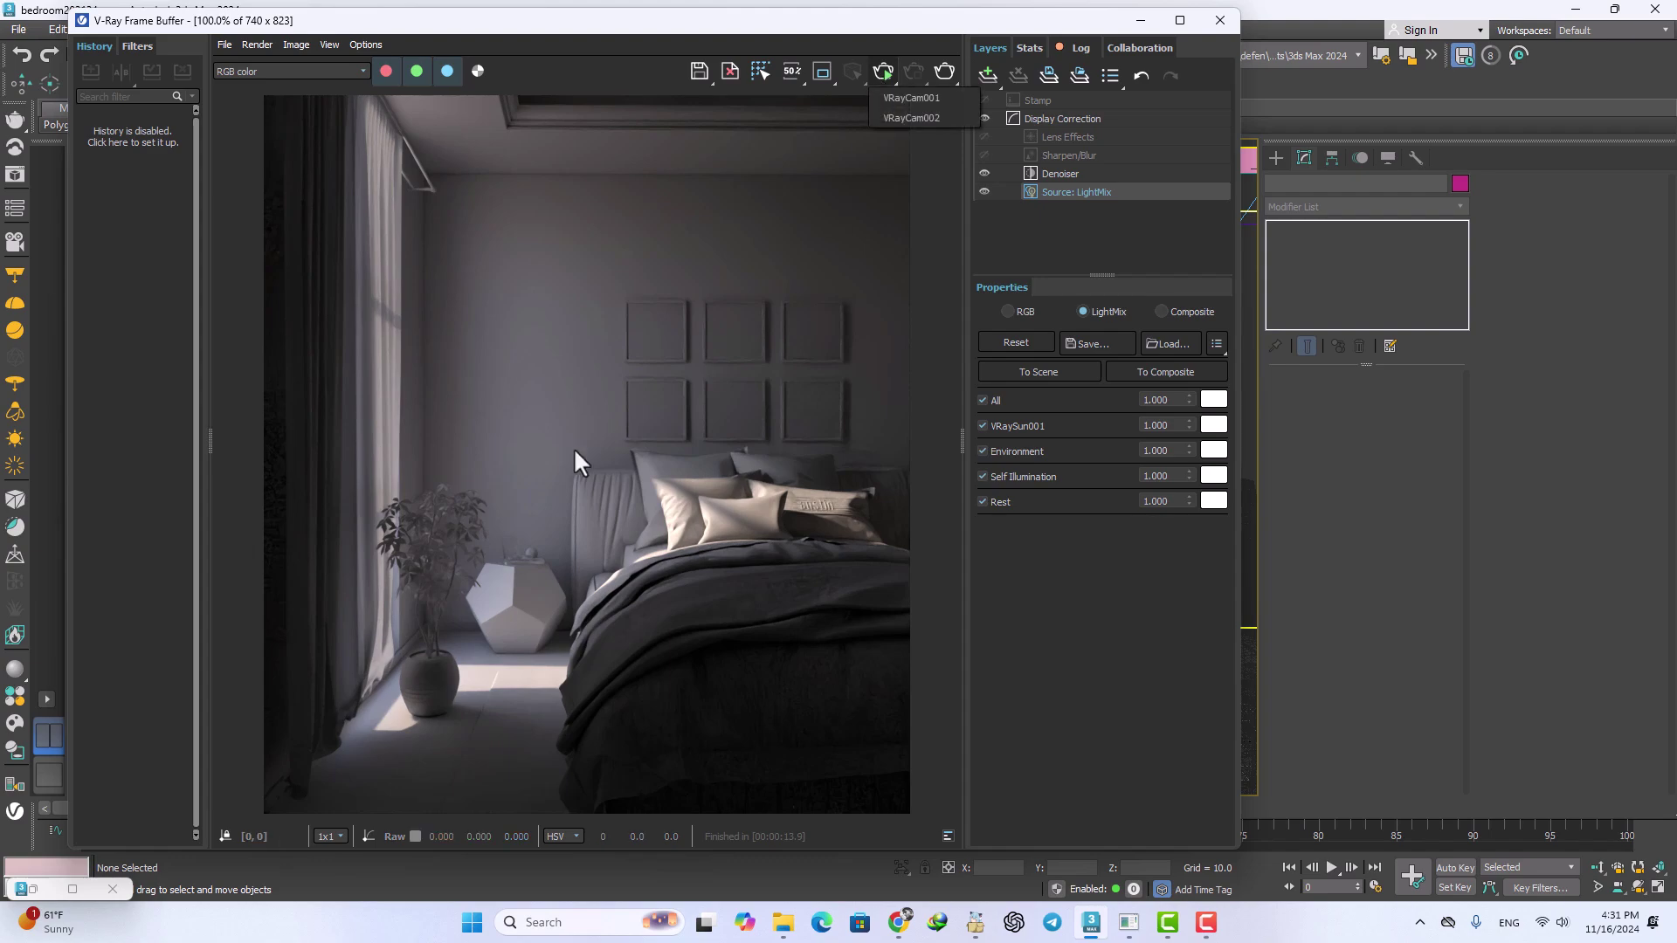
{"action": "left_click", "coordinate": [931, 97]}
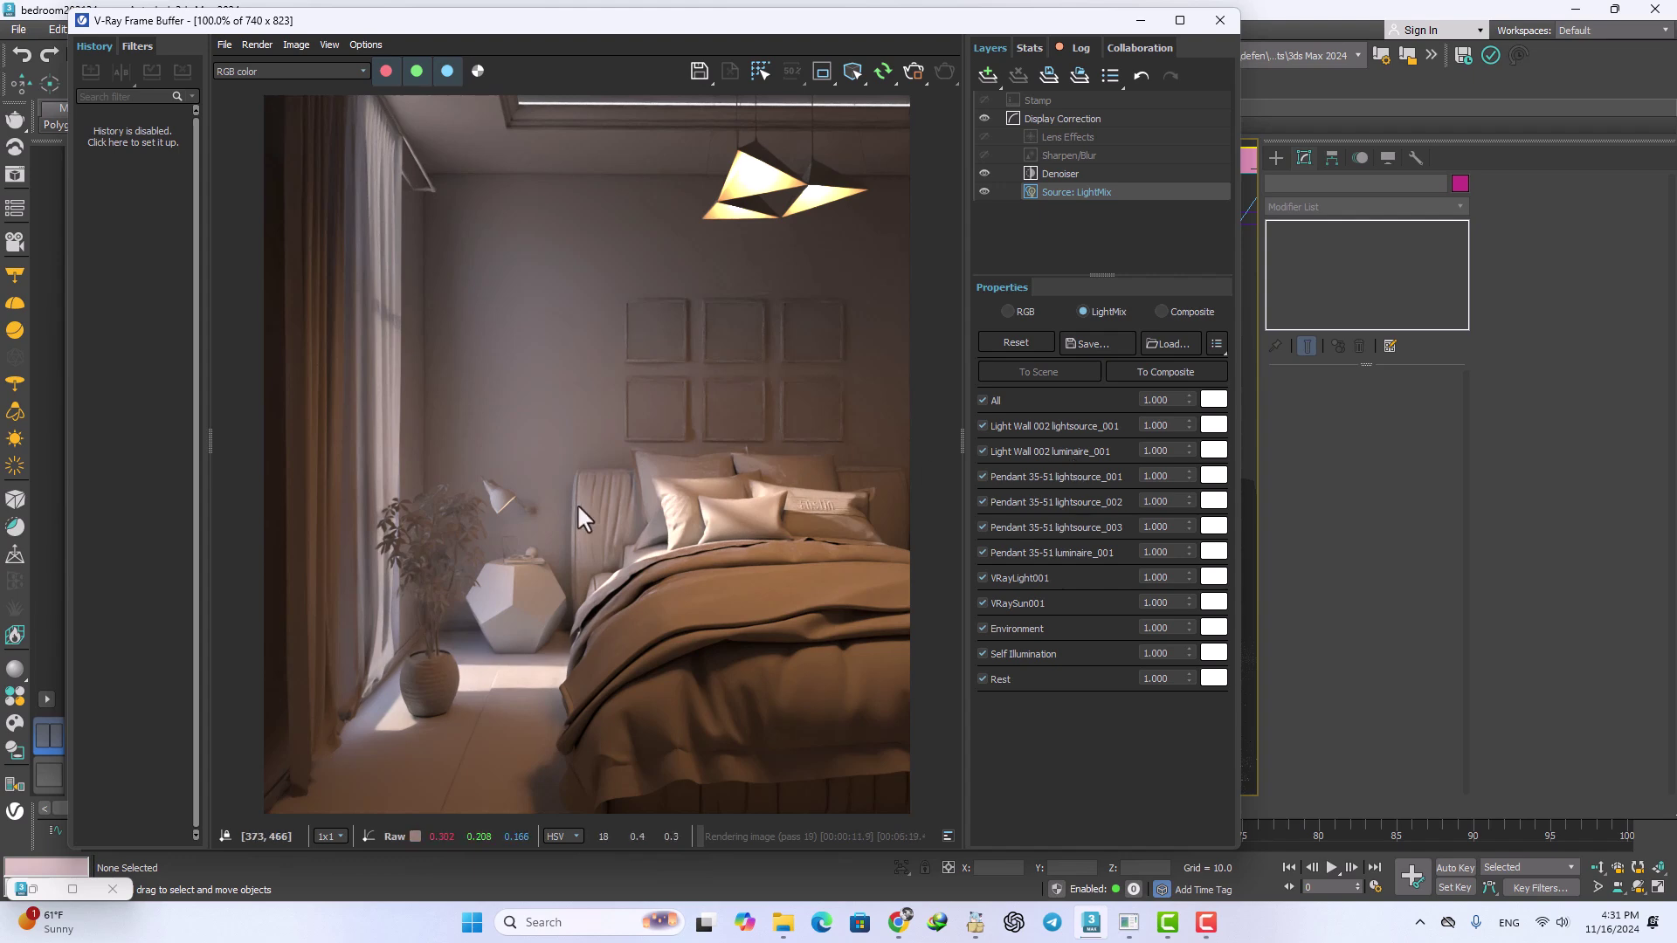
Step: Toggle the wall lamp and pendant LightMix contributions off and back on to compare
{"action": "left_click", "coordinate": [983, 451]}
{"action": "left_click", "coordinate": [982, 451]}
{"action": "left_click", "coordinate": [983, 476]}
{"action": "left_click", "coordinate": [982, 476]}
Step: Set Pendant lightsources 001–003 to 0.5 and lower the pendant luminaire to 0.78
{"action": "double_click", "coordinate": [1159, 477]}
{"action": "type", "text": "0.5"}
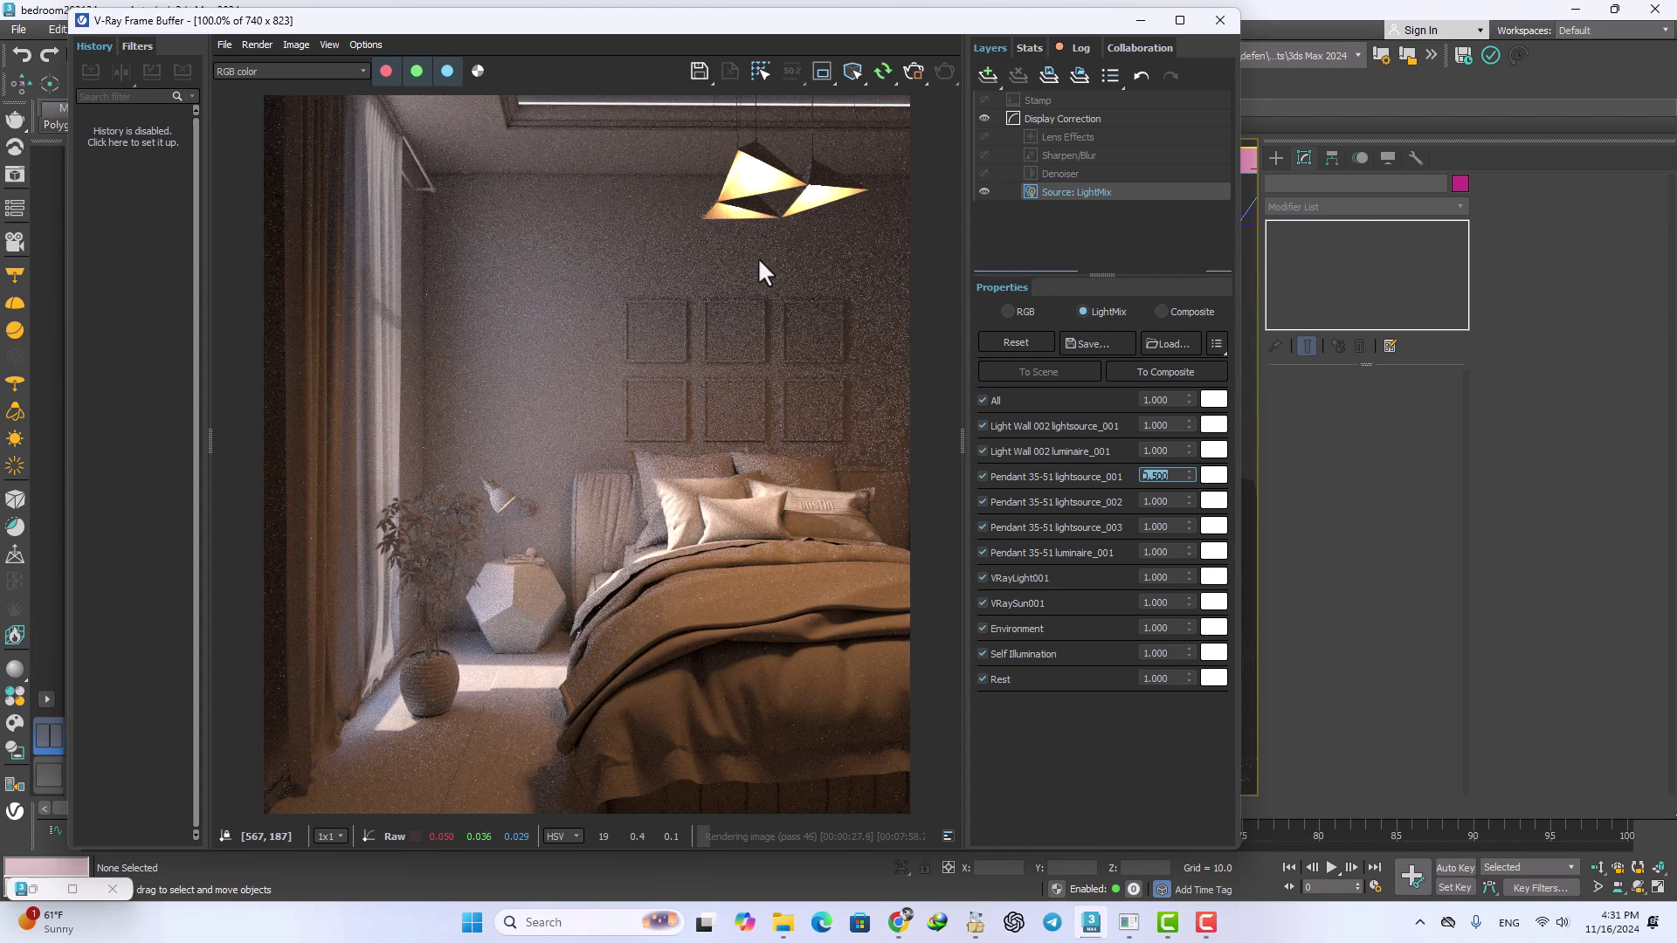
{"action": "key", "text": "Return"}
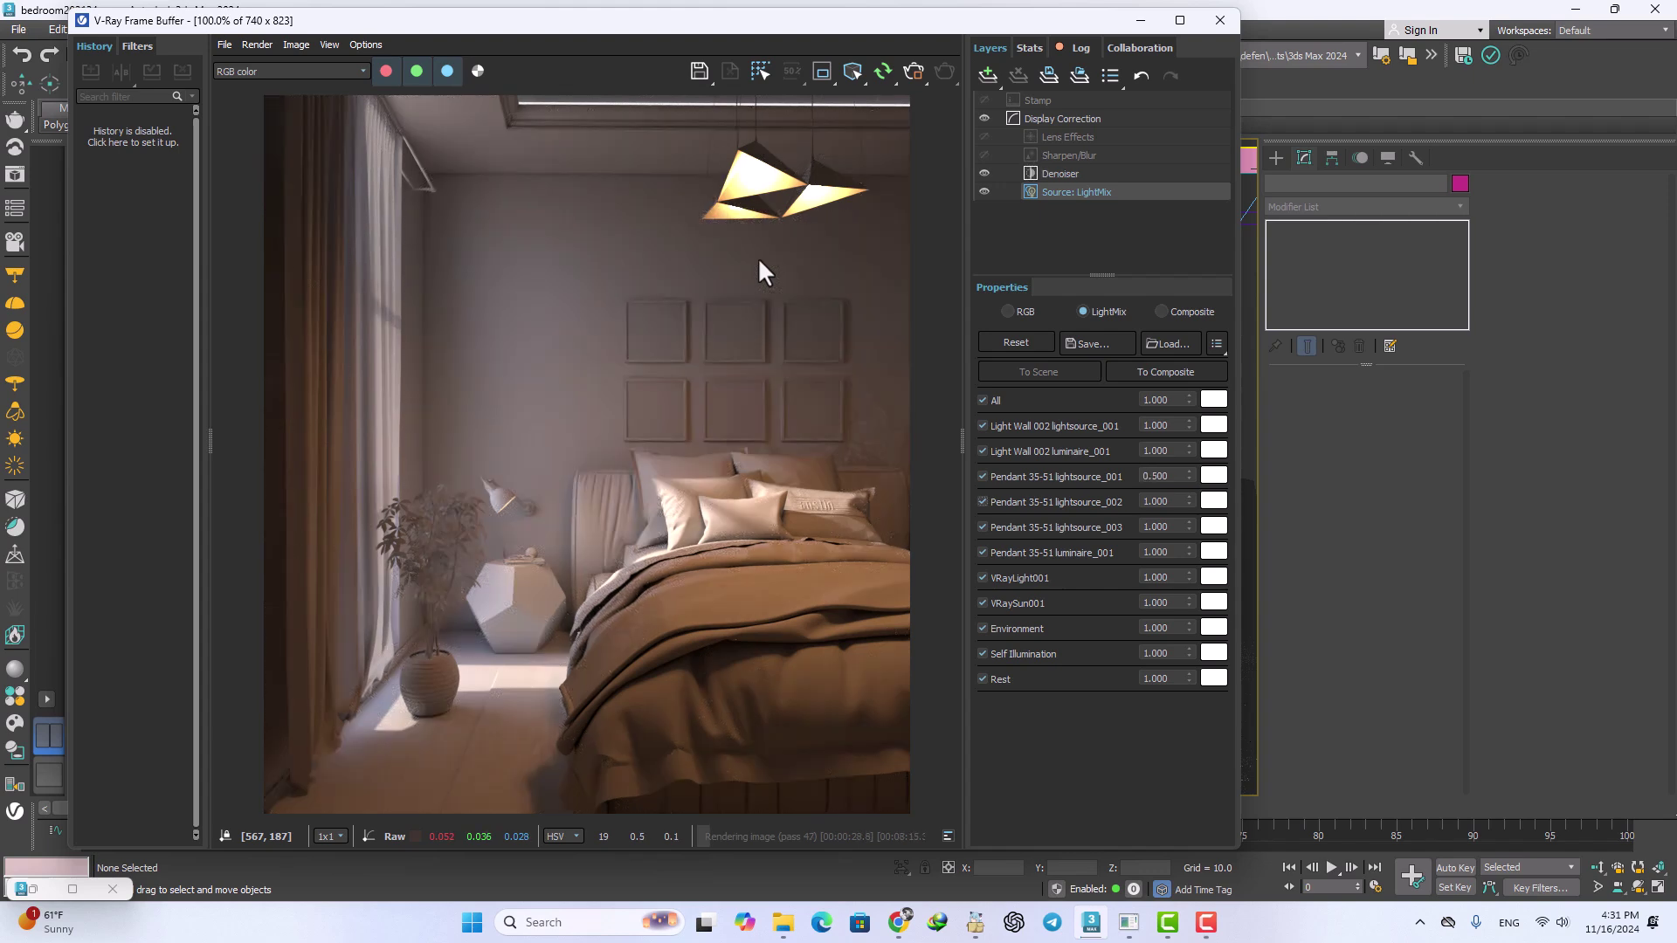
{"action": "double_click", "coordinate": [1178, 499]}
{"action": "type", "text": "0.5"}
{"action": "key", "text": "Return"}
{"action": "double_click", "coordinate": [1171, 526]}
{"action": "type", "text": "0.5"}
{"action": "key", "text": "Return"}
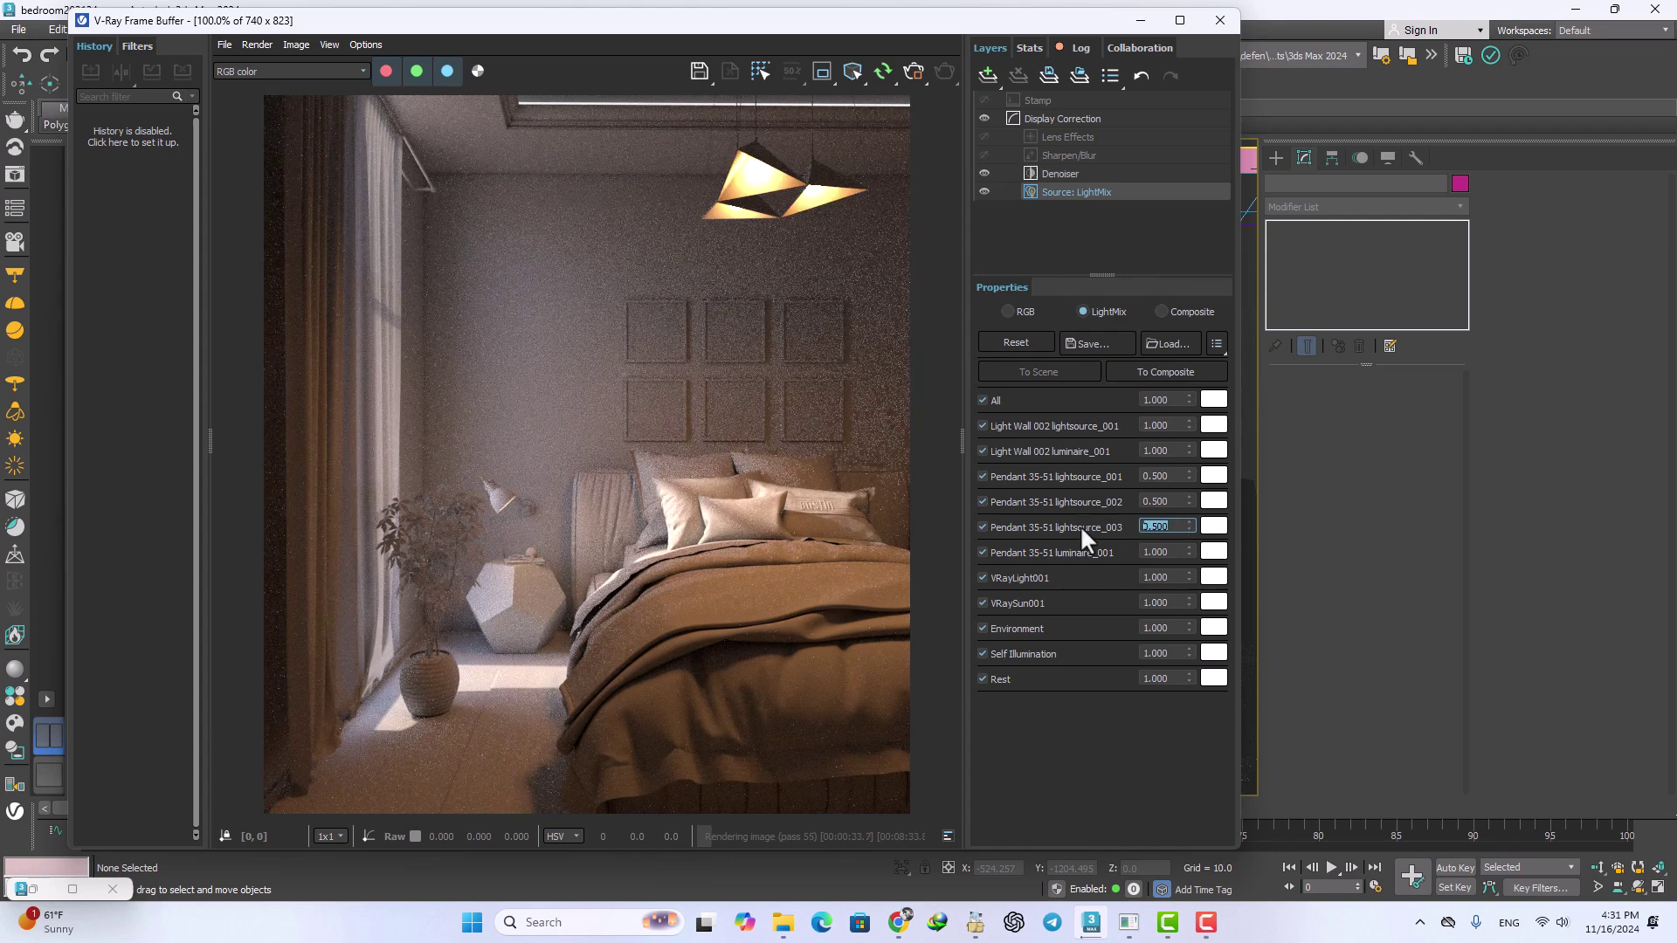
{"action": "left_click", "coordinate": [984, 549]}
{"action": "left_click_drag", "start_coordinate": [1181, 554], "coordinate": [1180, 597]}
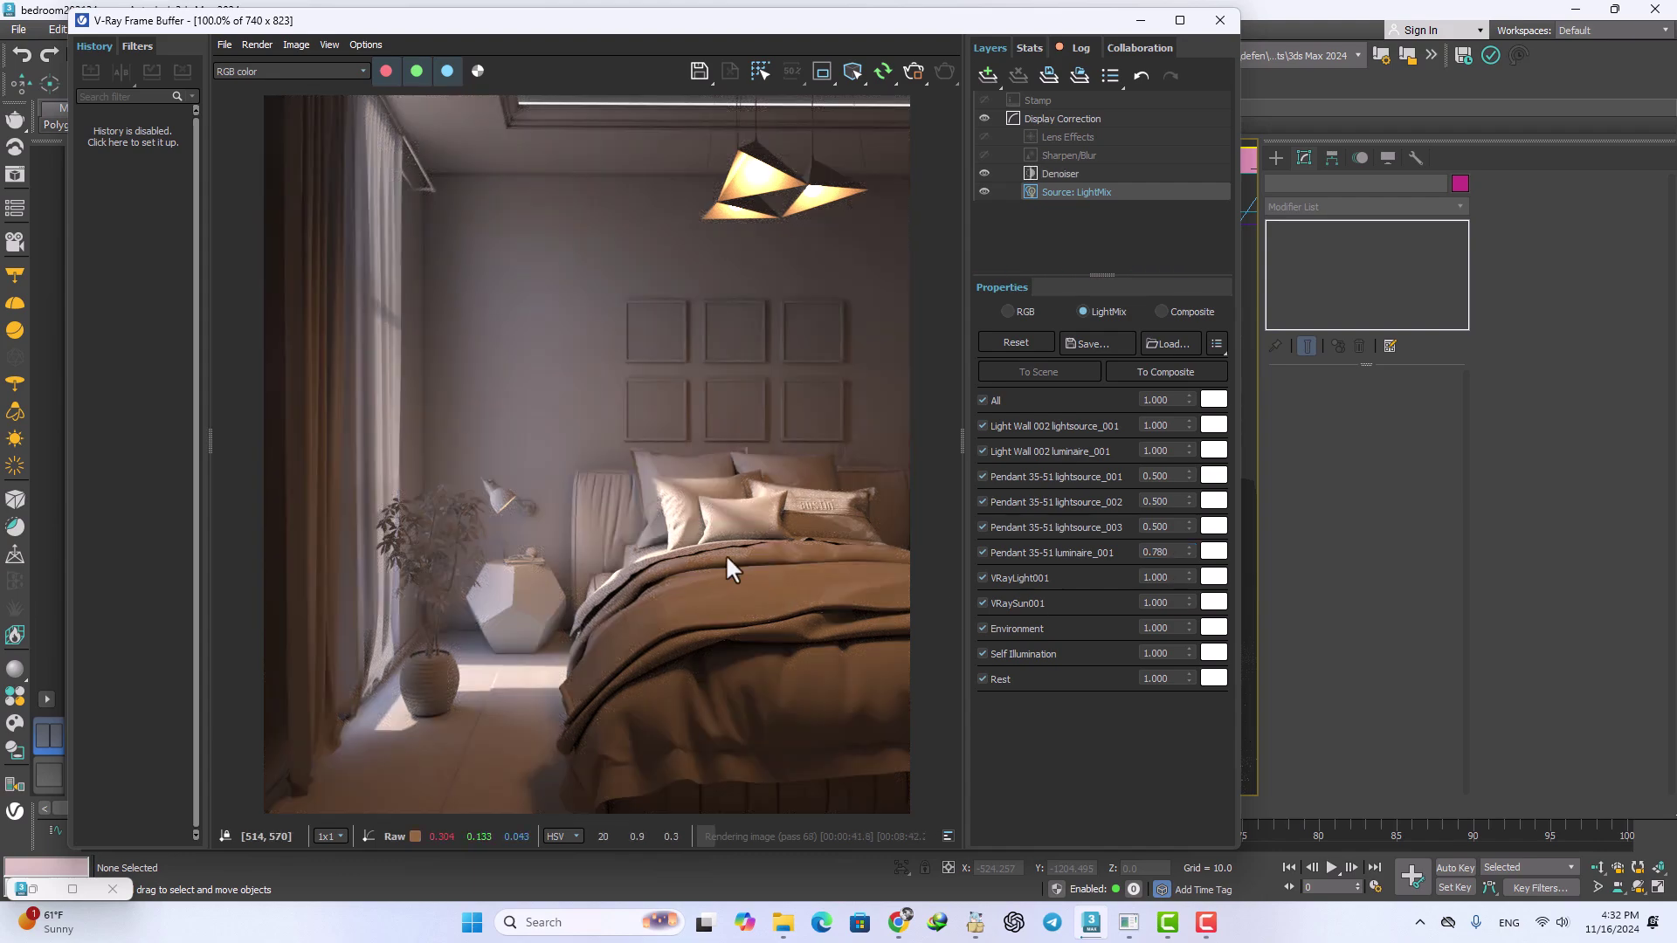
Step: Add a White Balance layer and drop its temperature from 6500 to about 5446.6
{"action": "left_click", "coordinate": [988, 75]}
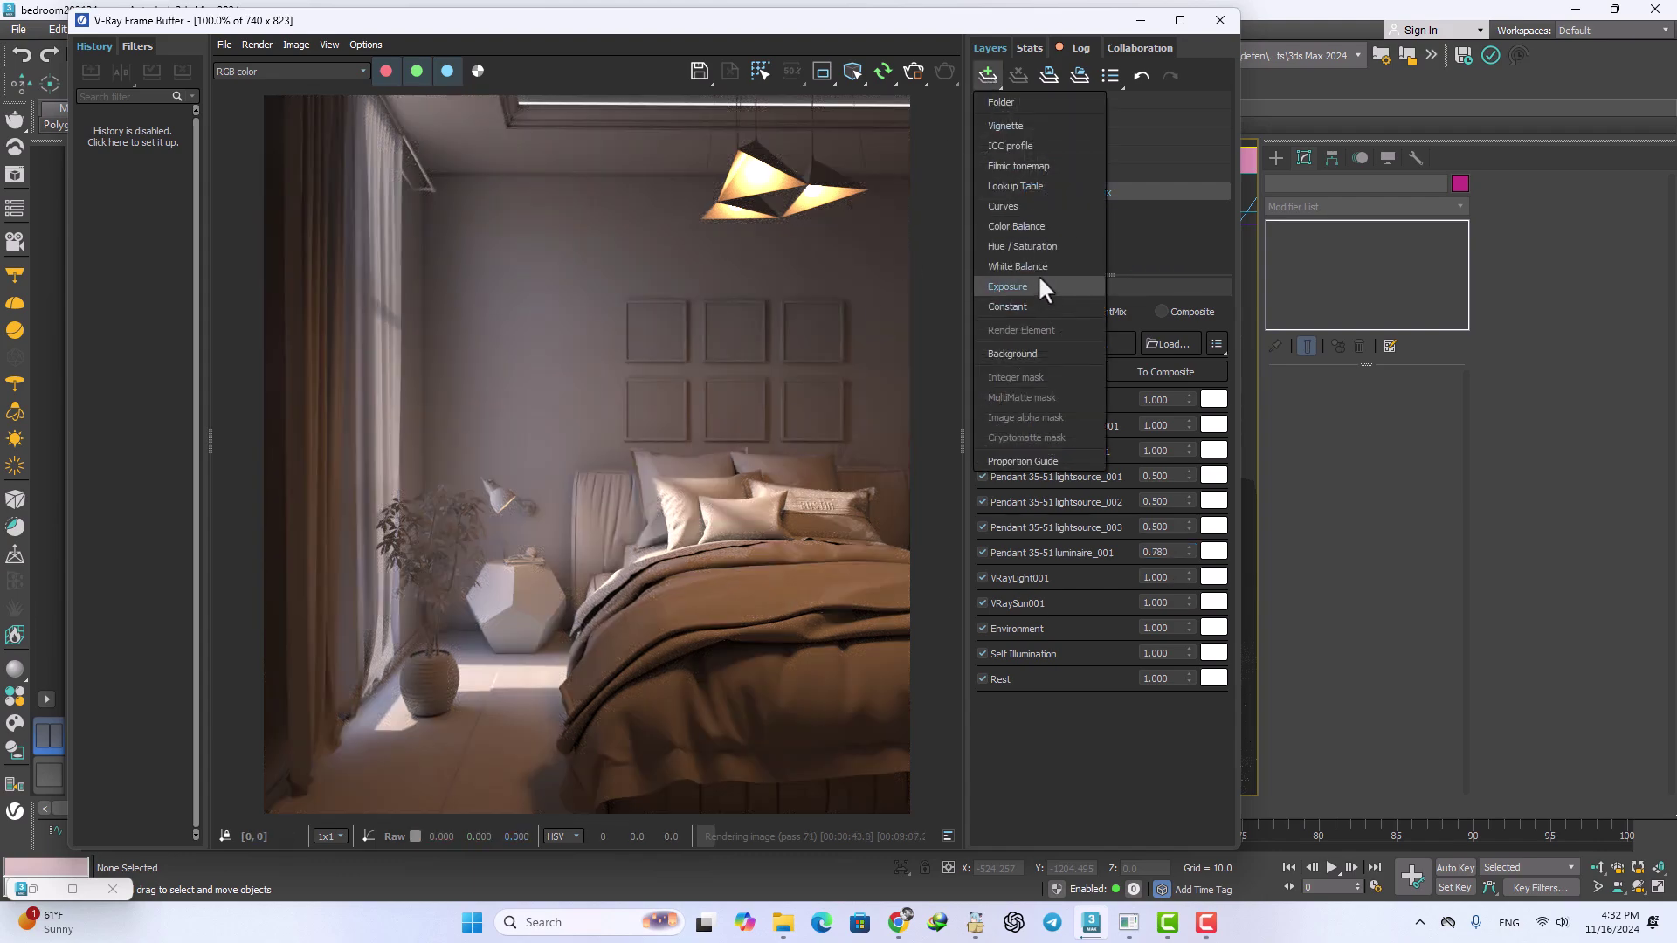
{"action": "left_click", "coordinate": [1029, 267]}
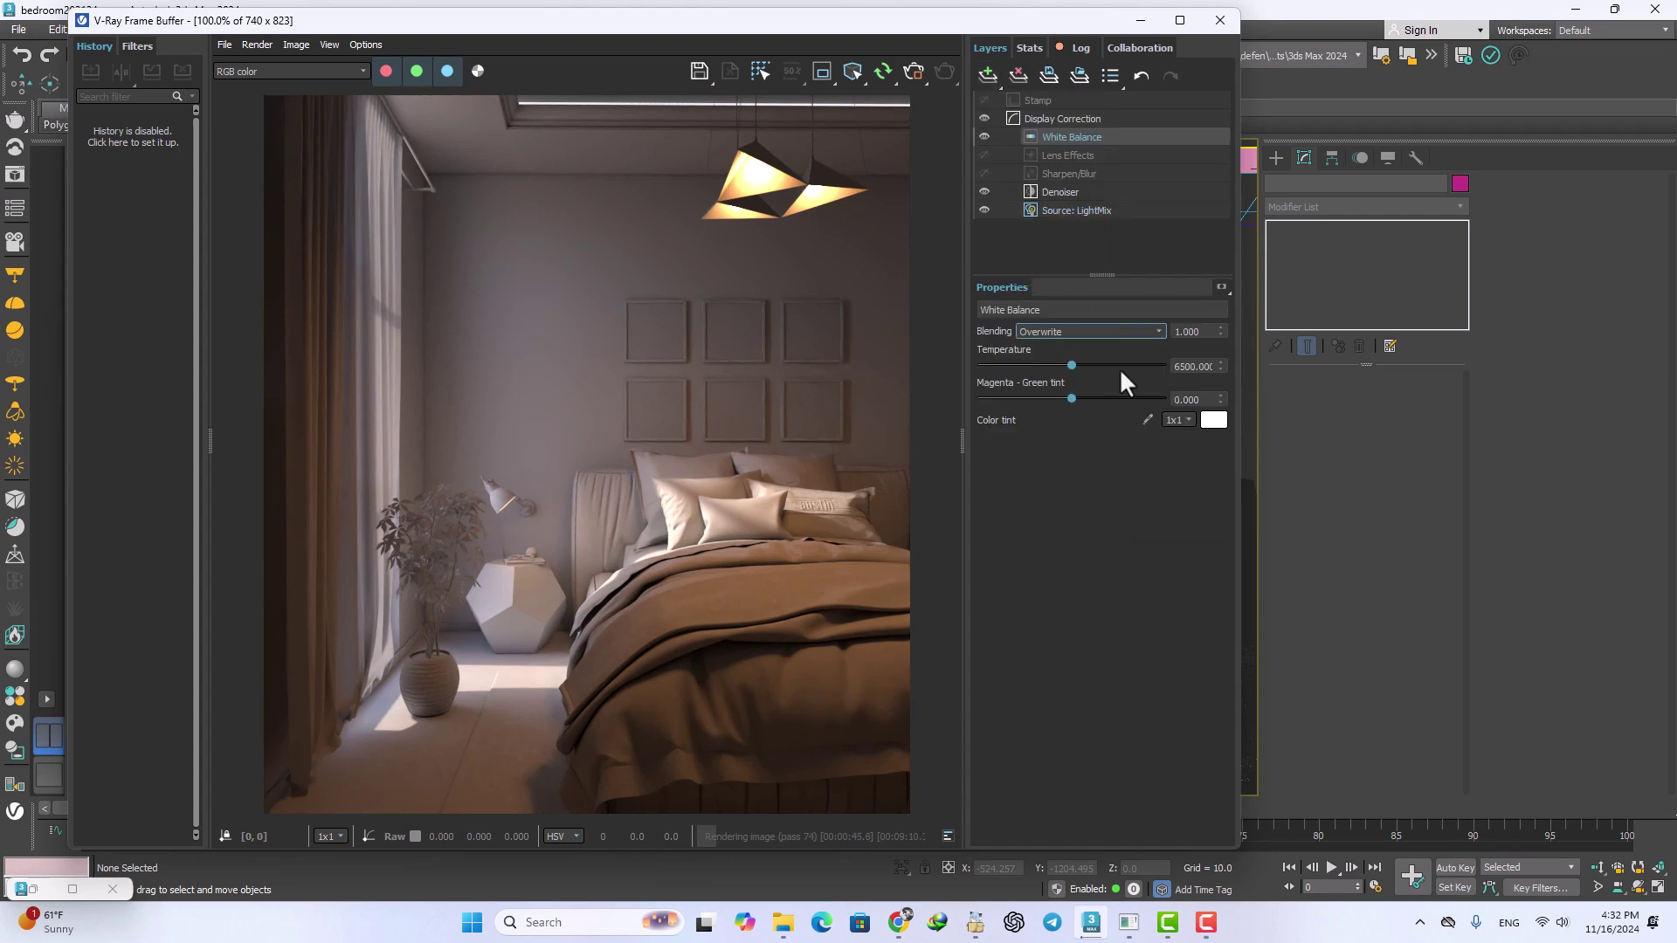
{"action": "left_click_drag", "start_coordinate": [1071, 366], "coordinate": [1044, 365]}
Step: Show the LightMix list and set the Environment light multiplier to 1.8
{"action": "left_click", "coordinate": [1067, 210]}
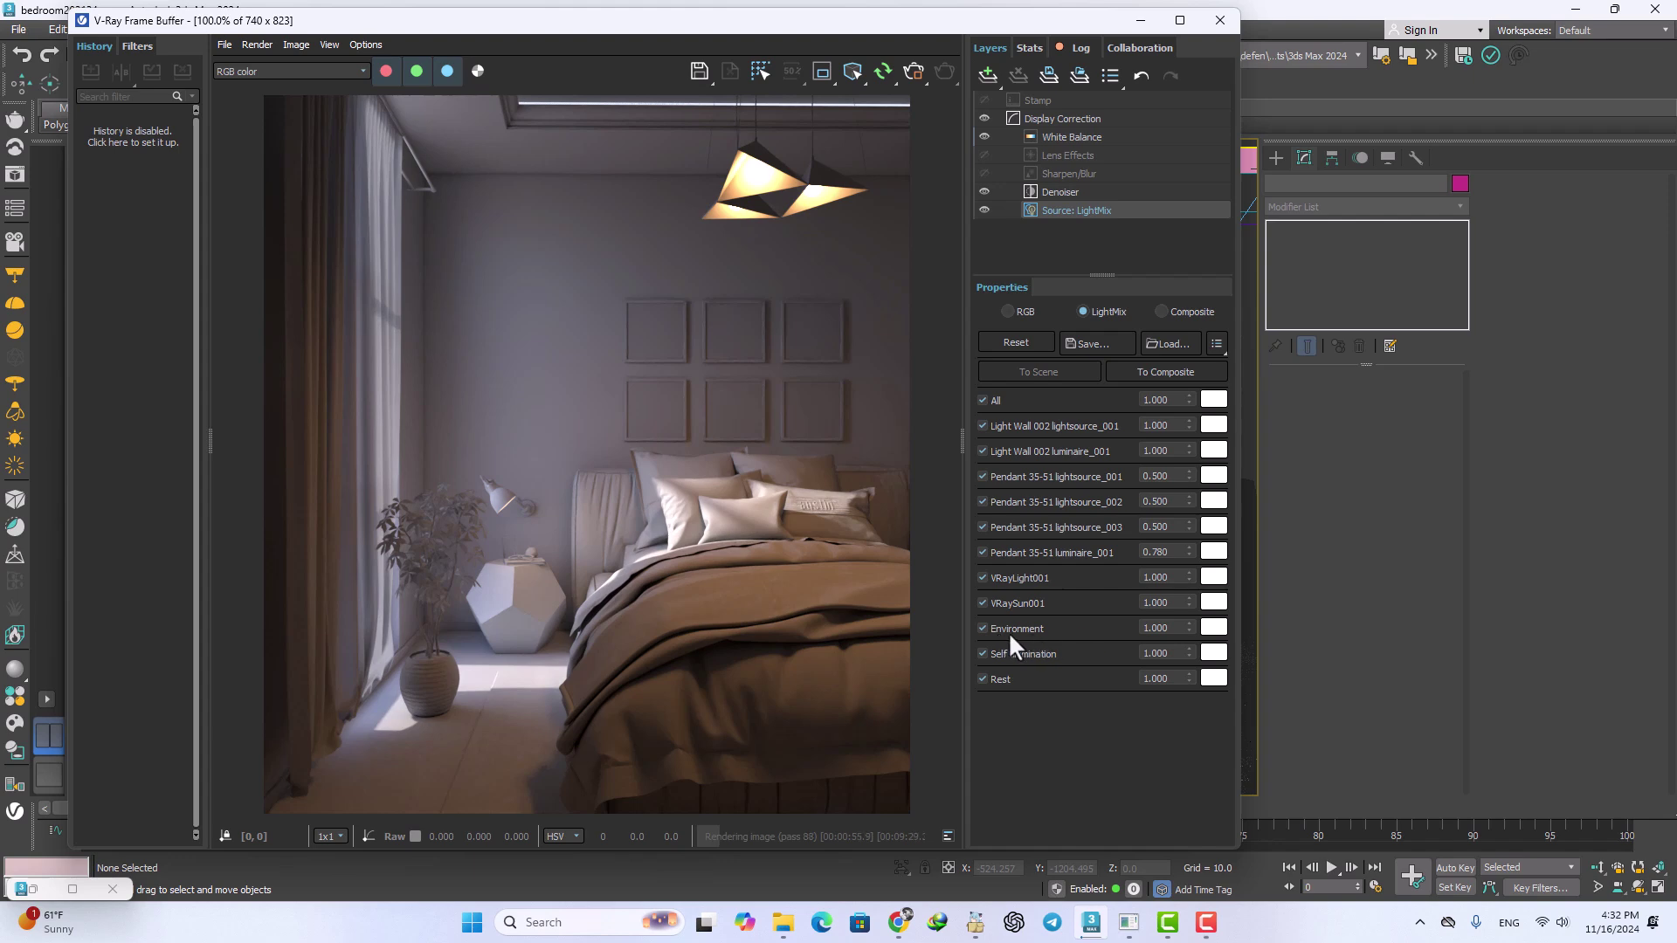
{"action": "double_click", "coordinate": [1162, 628]}
{"action": "type", "text": "2"}
{"action": "key", "text": "Return"}
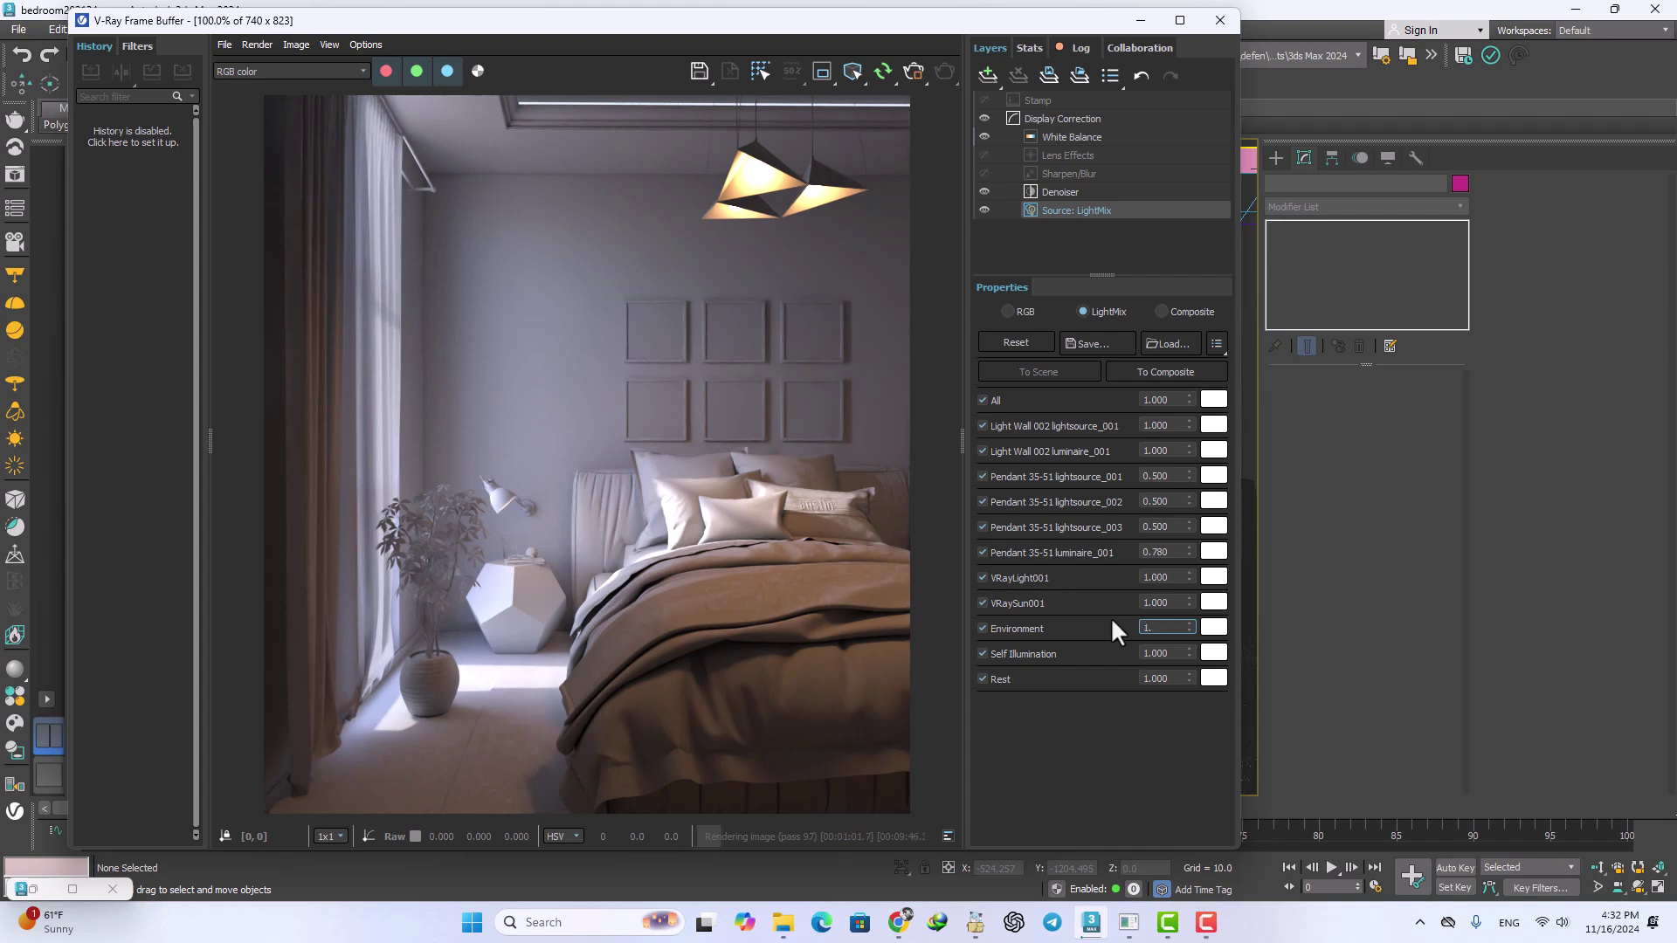
{"action": "type", "text": "1.5"}
{"action": "key", "text": "Return"}
{"action": "type", "text": "1."}
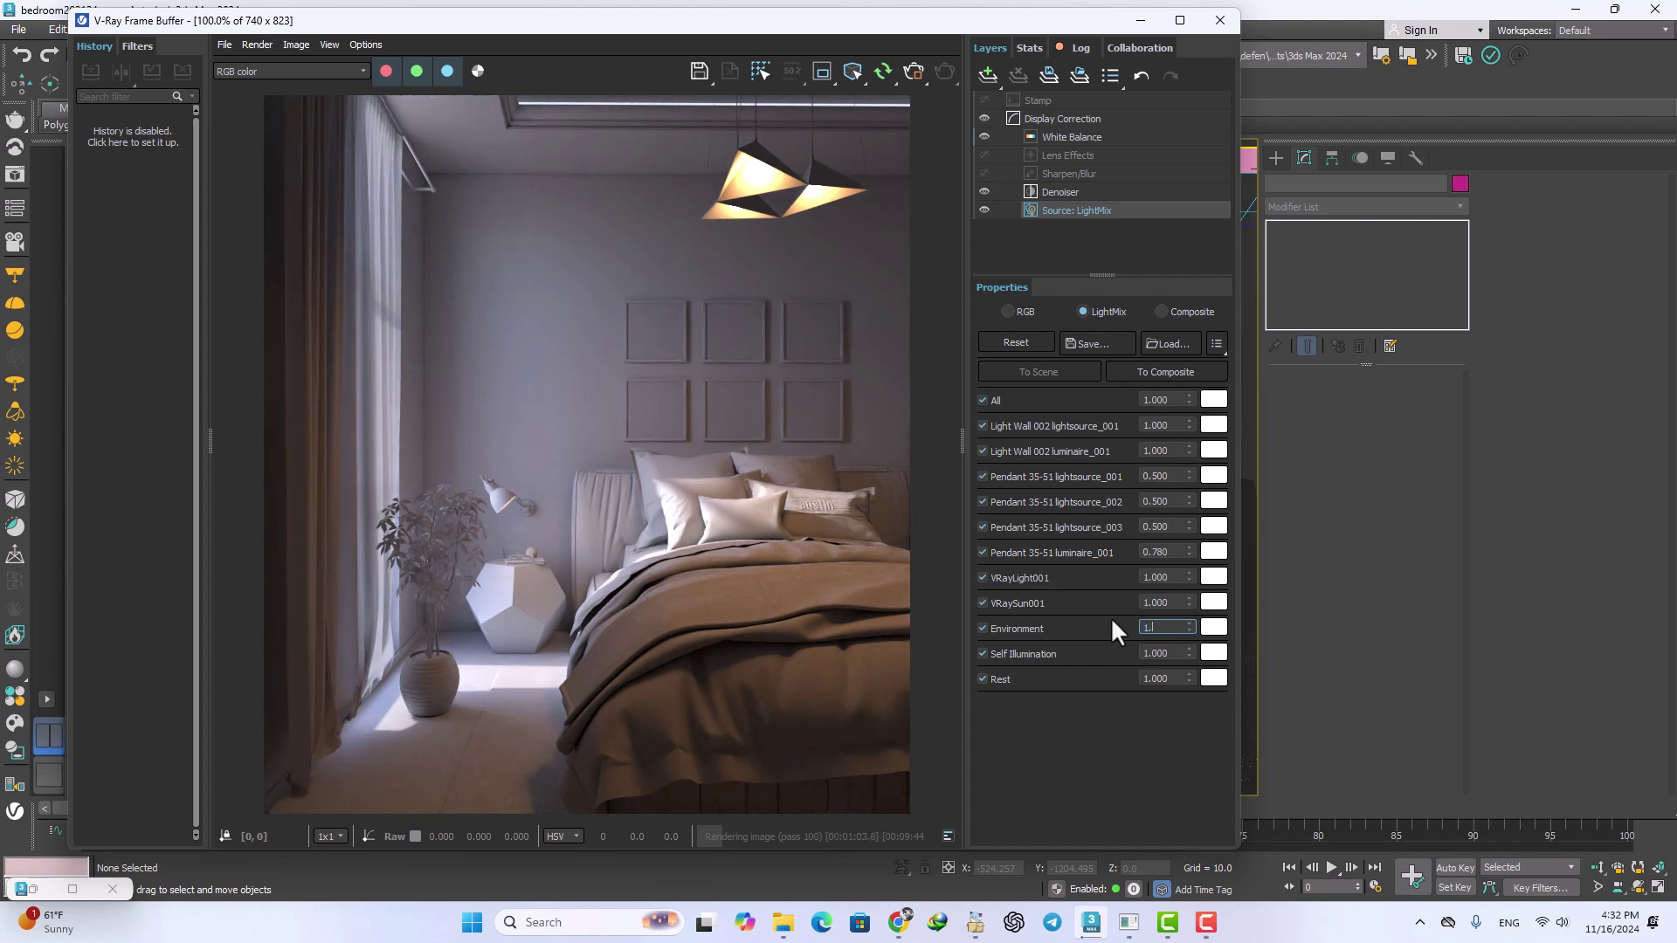
{"action": "type", "text": "8"}
{"action": "key", "text": "Return"}
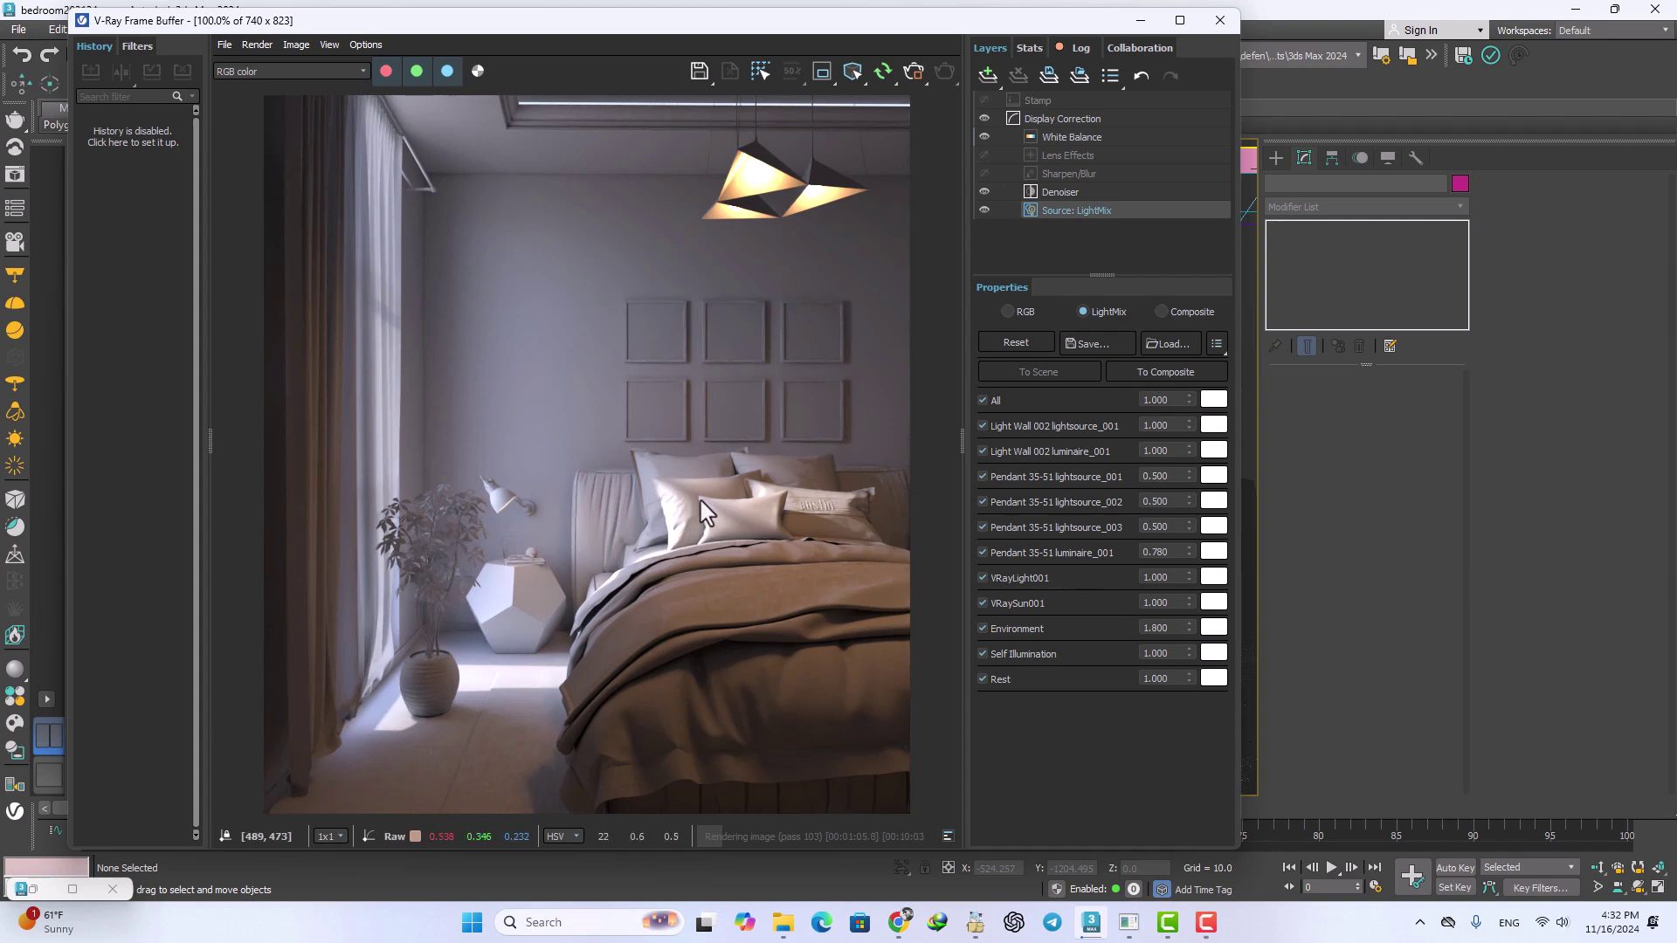
Step: Set Light Wall 002 luminaire_001 to 2 with a warm 4500 K colour
{"action": "left_click", "coordinate": [982, 450]}
{"action": "left_click", "coordinate": [983, 450]}
{"action": "double_click", "coordinate": [1180, 451]}
{"action": "type", "text": "2"}
{"action": "key", "text": "Return"}
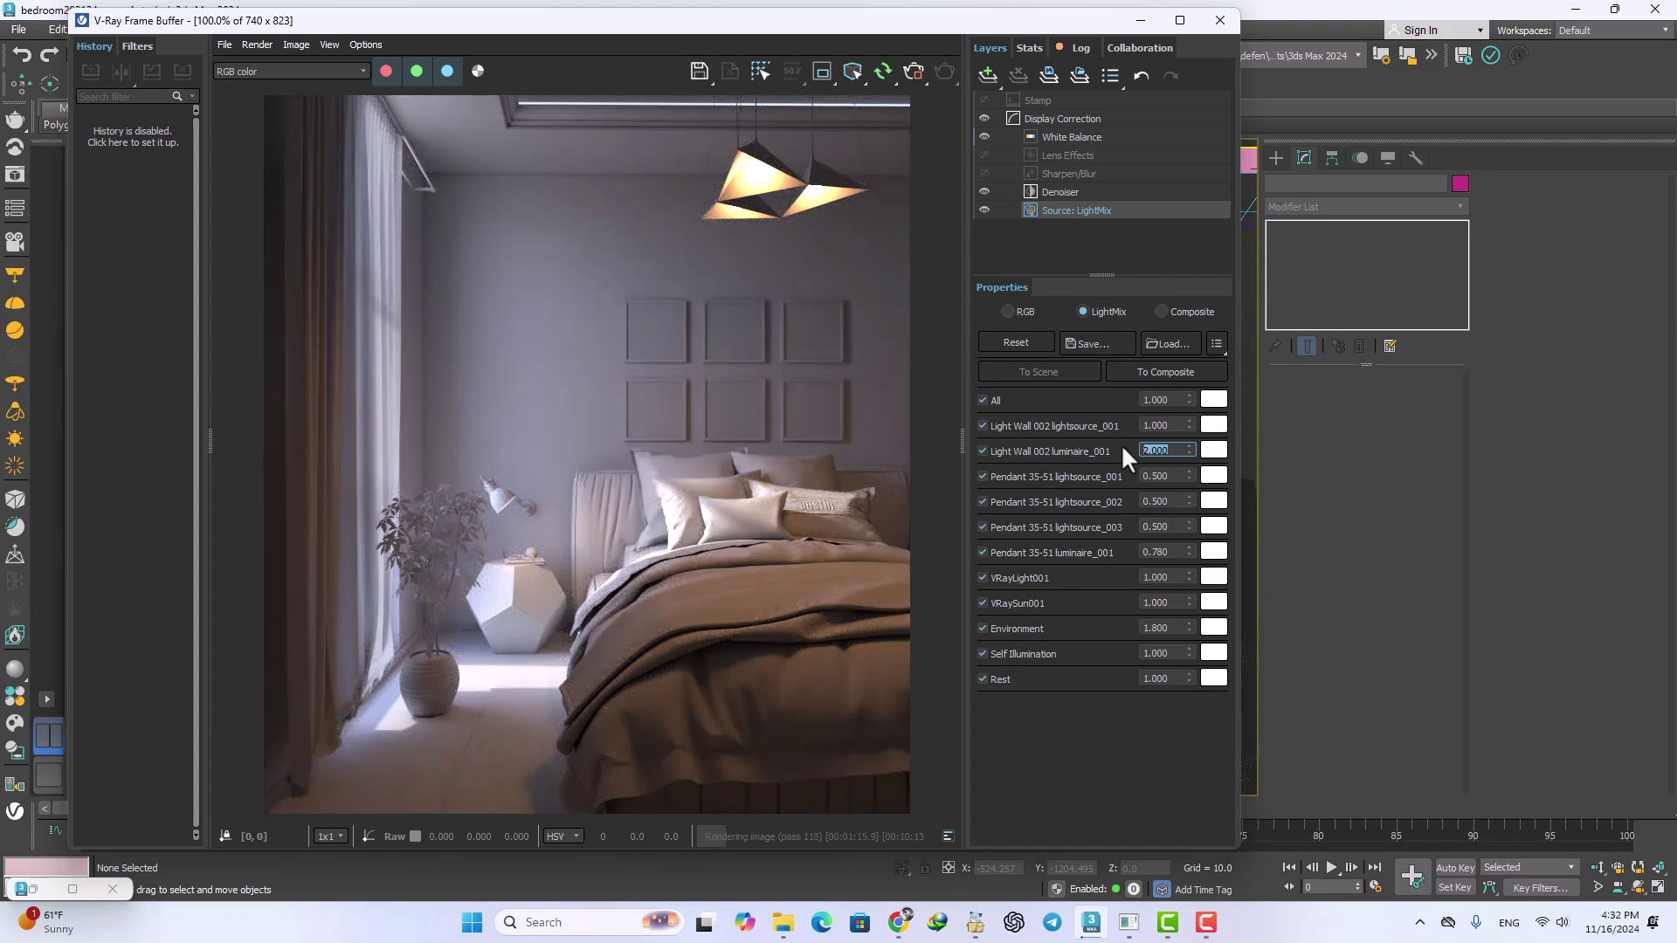
{"action": "left_click", "coordinate": [1221, 450]}
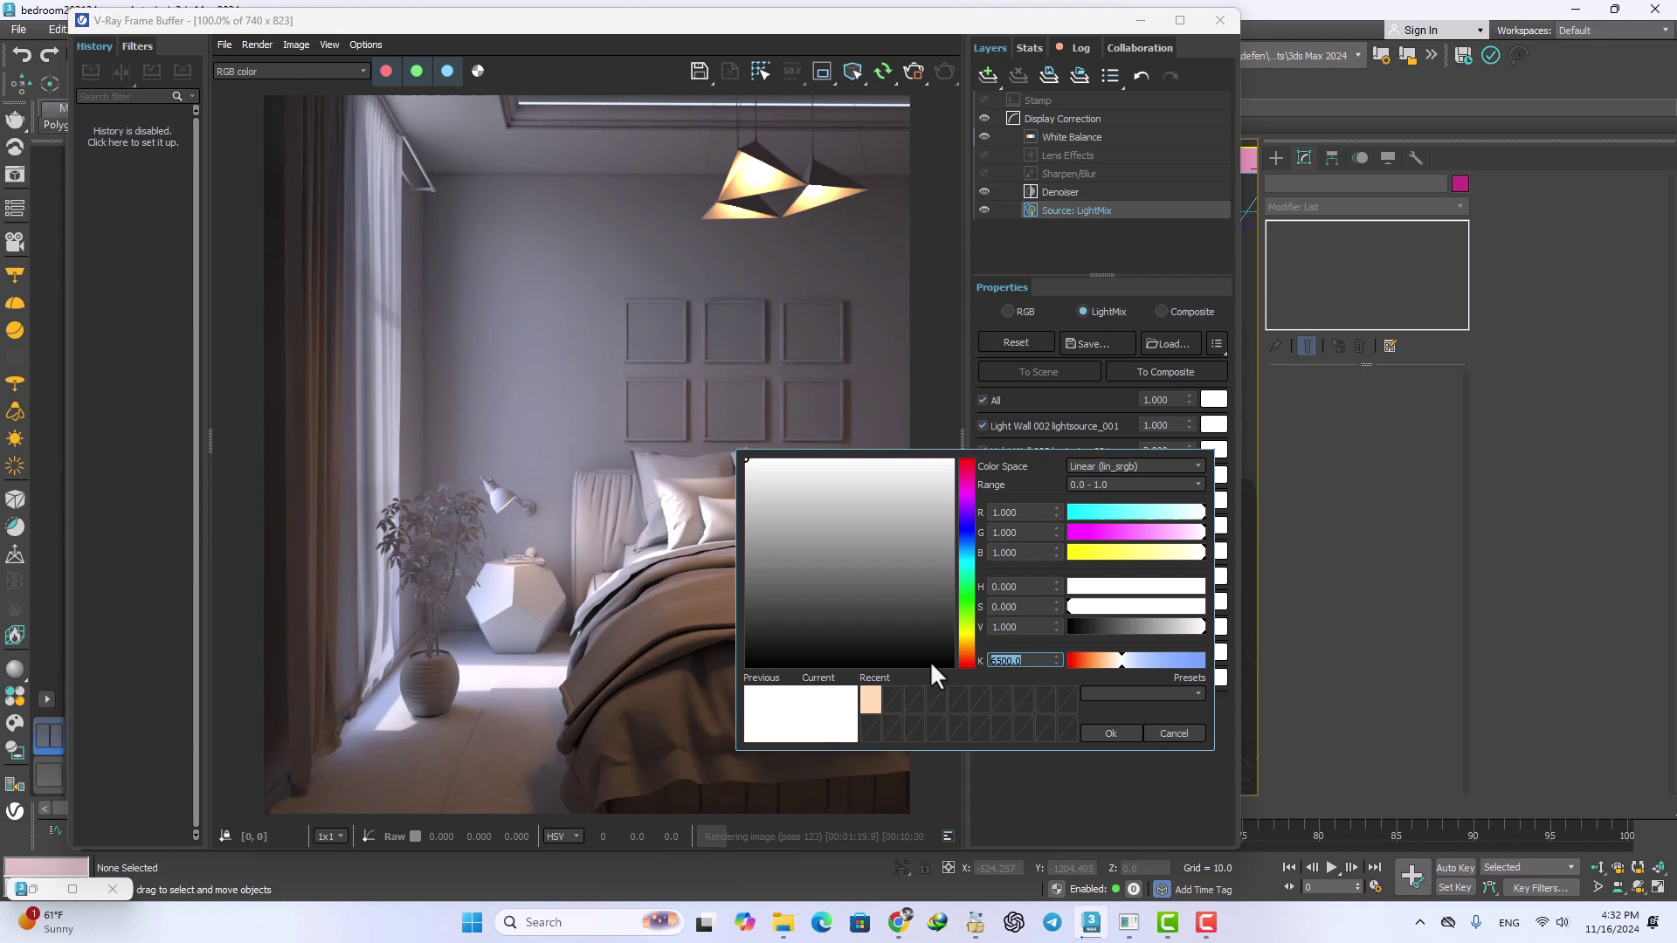
{"action": "type", "text": "4500"}
{"action": "key", "text": "Return"}
{"action": "left_click", "coordinate": [1103, 733]}
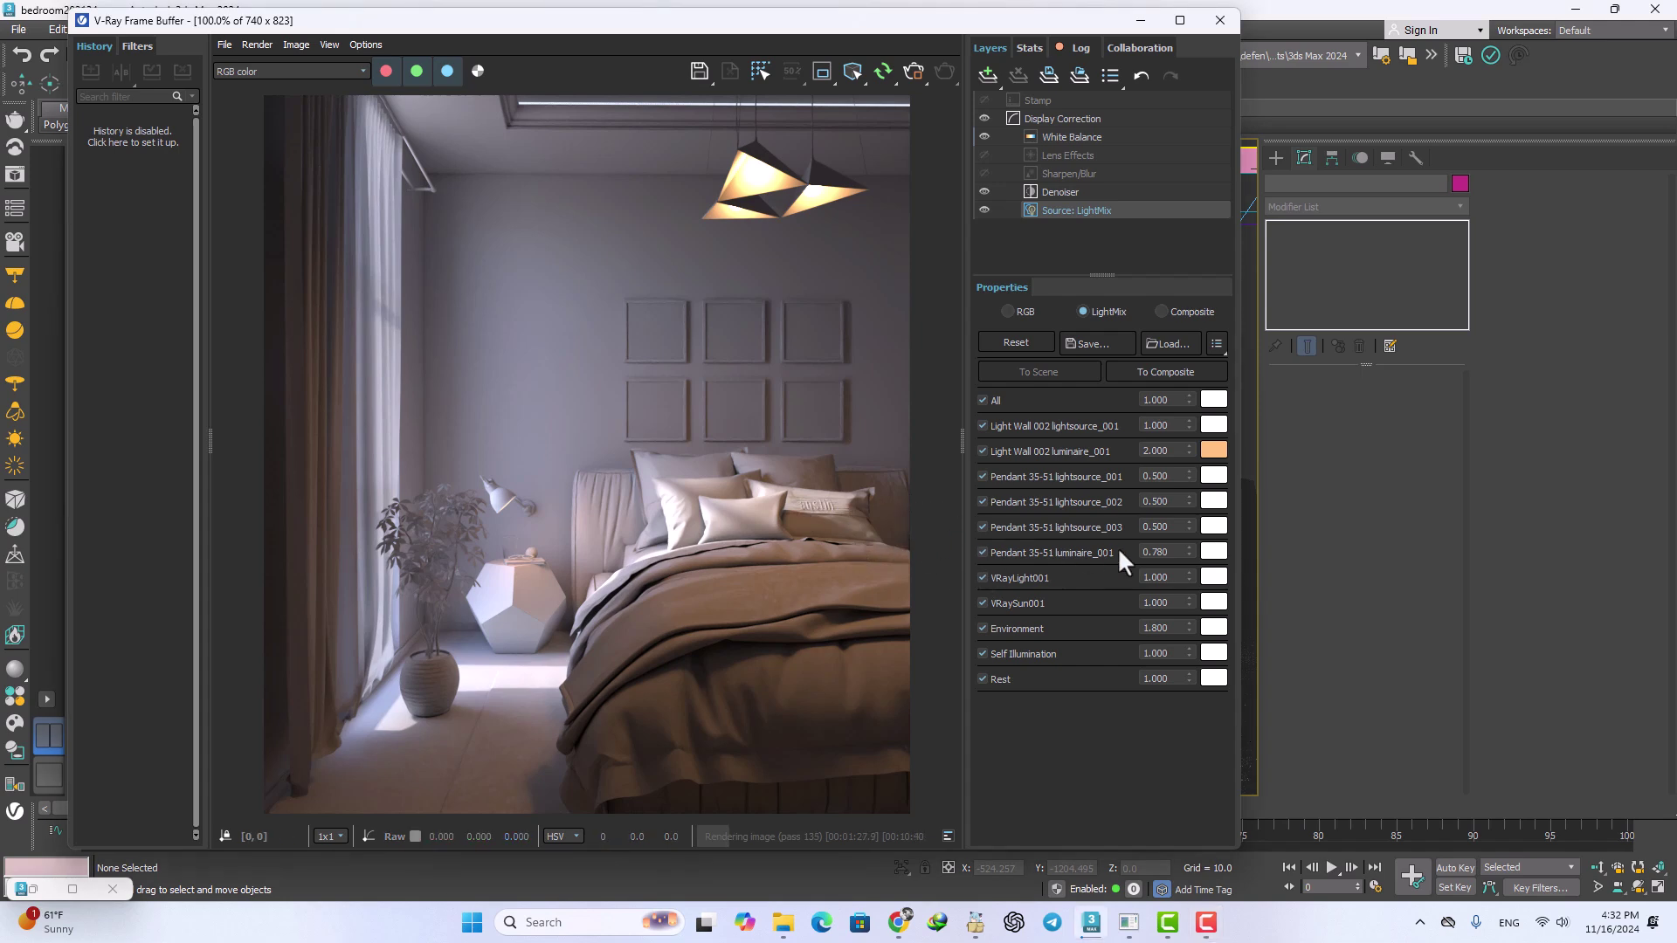
Step: Stop the render and push the LightMix values To Scene, resetting them to 1.000
{"action": "left_click", "coordinate": [913, 79]}
{"action": "left_click", "coordinate": [1041, 372]}
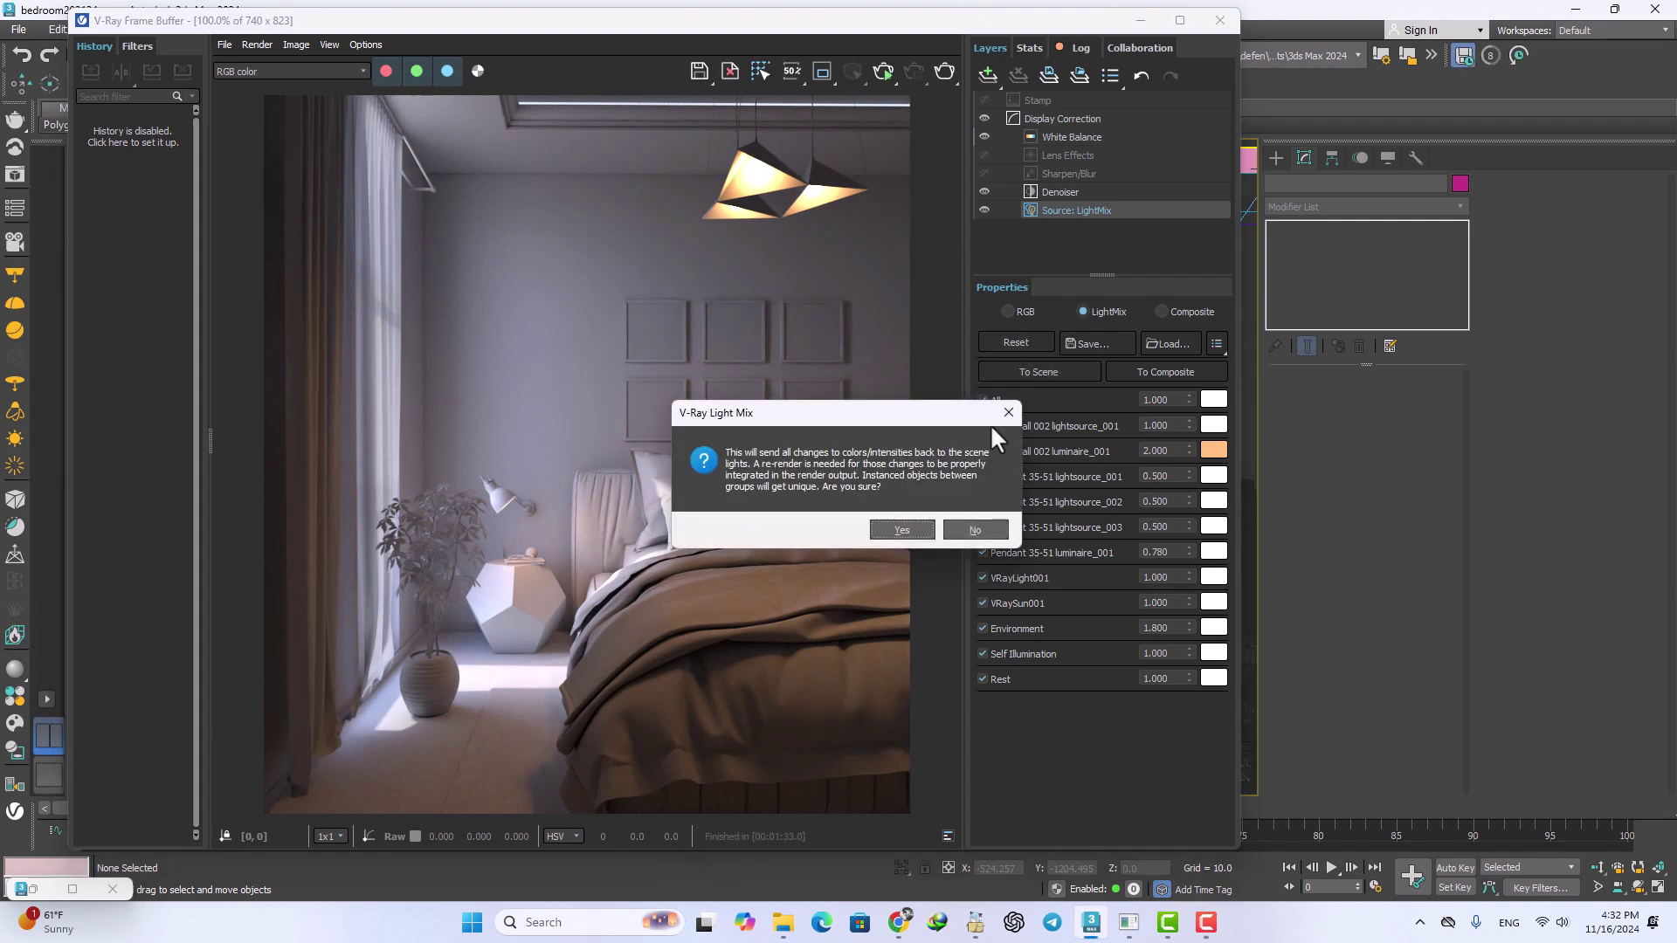
{"action": "left_click", "coordinate": [902, 529]}
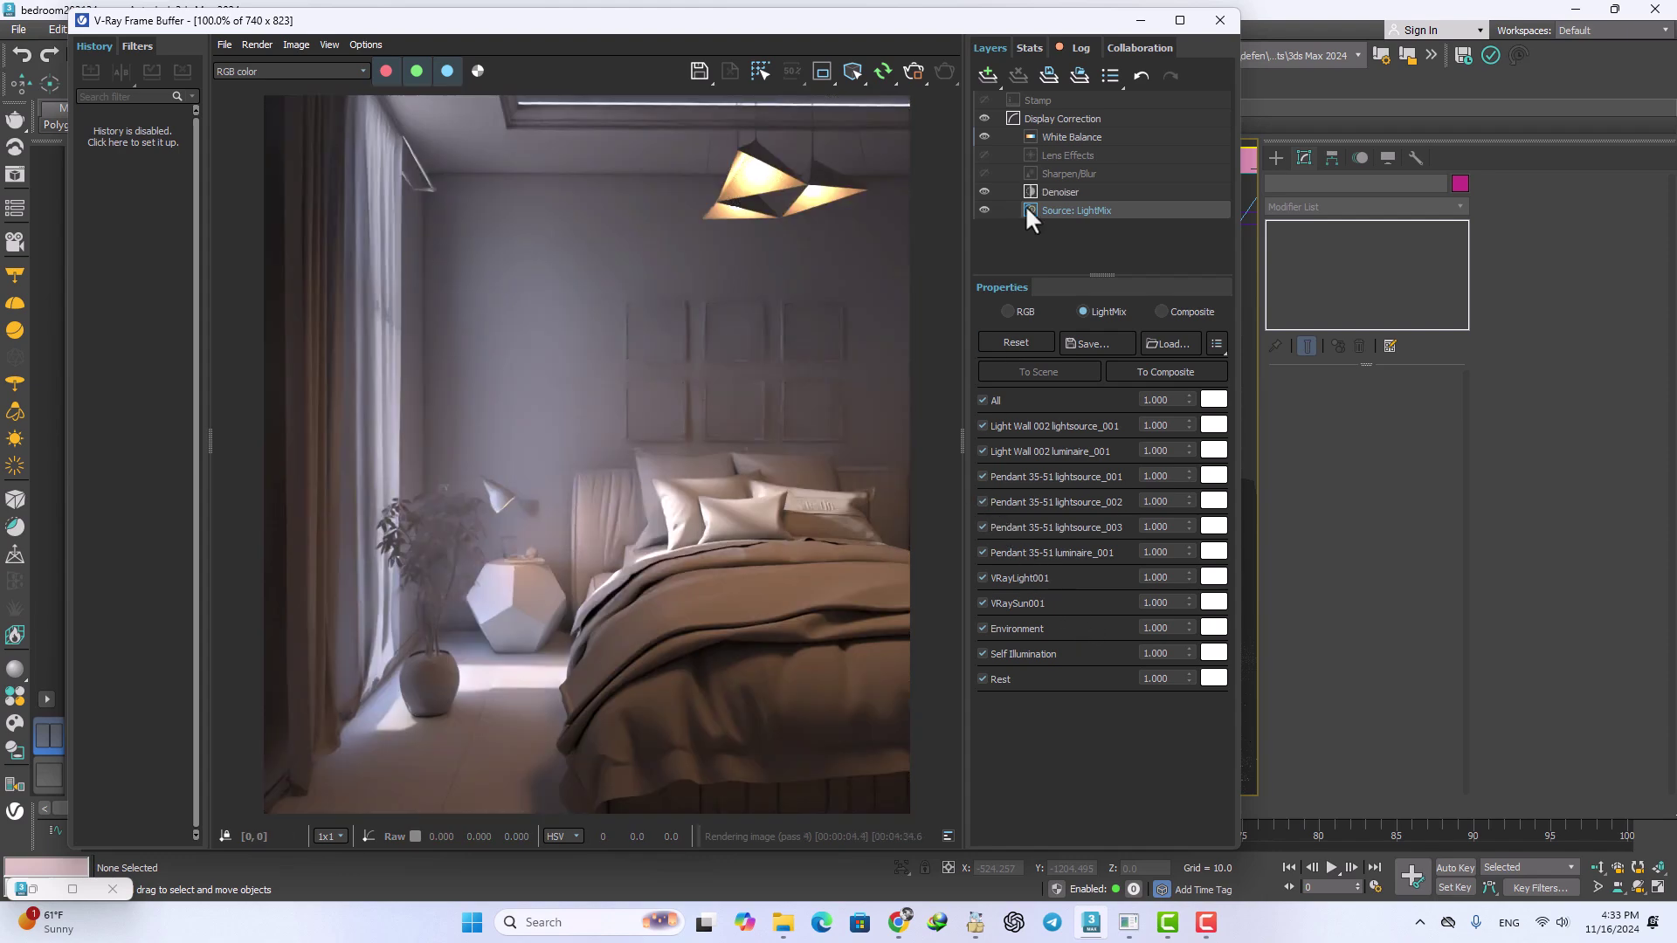
Step: Add an Exposure layer with exposure 0.583, highlight burn 0.175 and contrast 0.097
{"action": "left_click", "coordinate": [986, 75]}
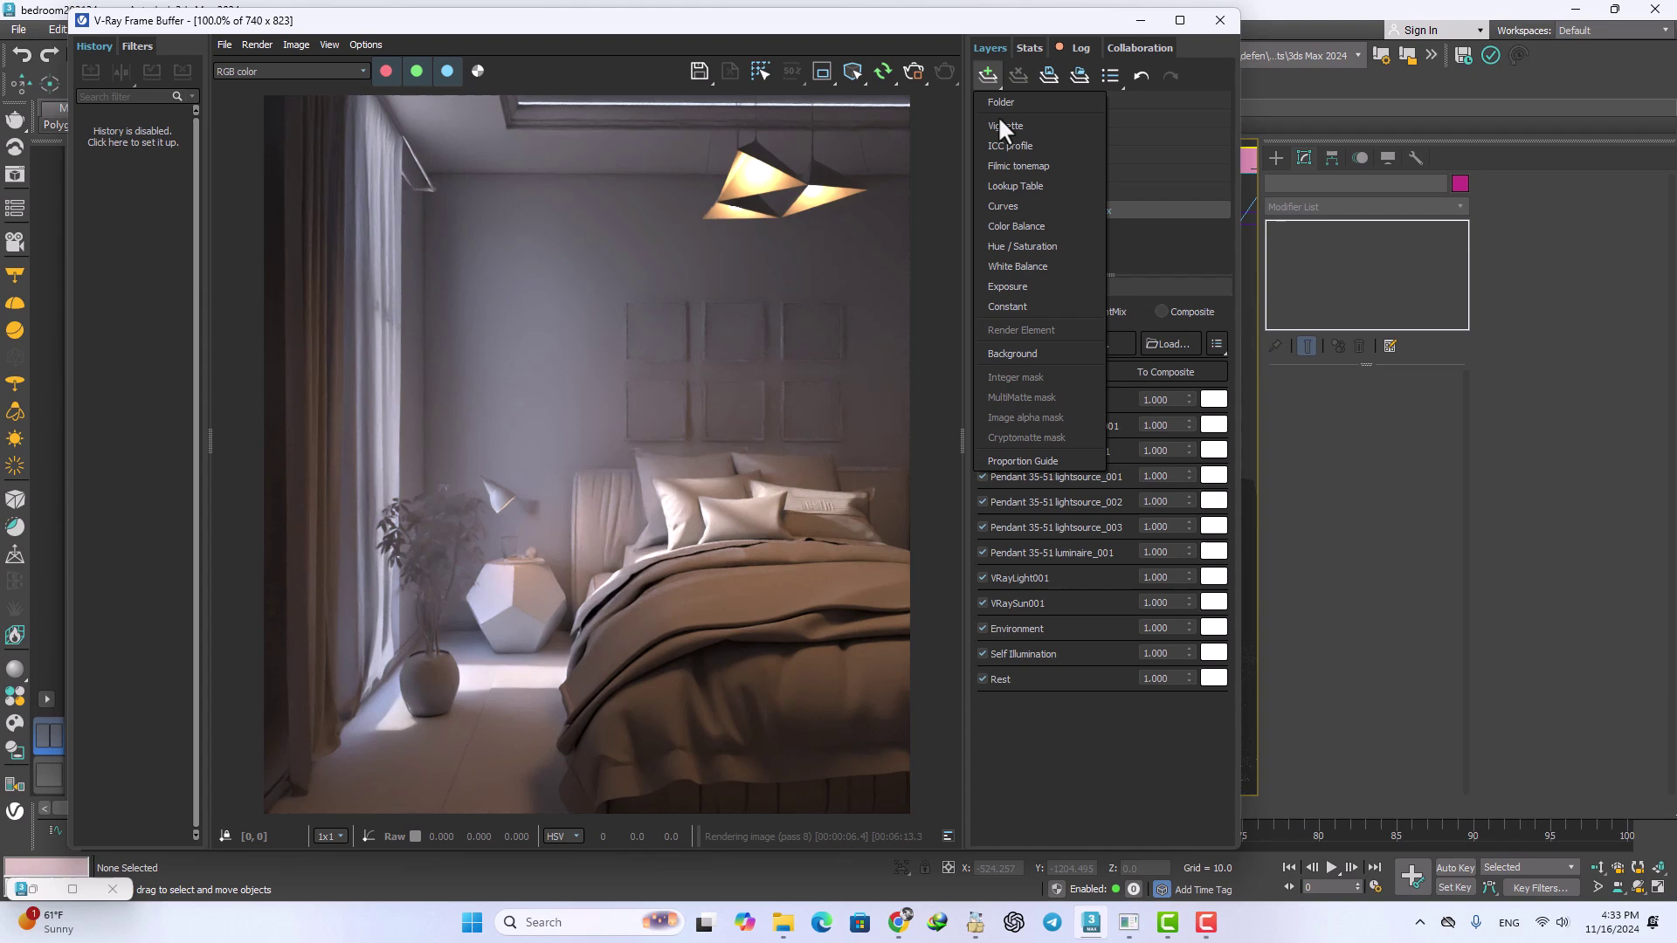
{"action": "left_click", "coordinate": [1013, 287]}
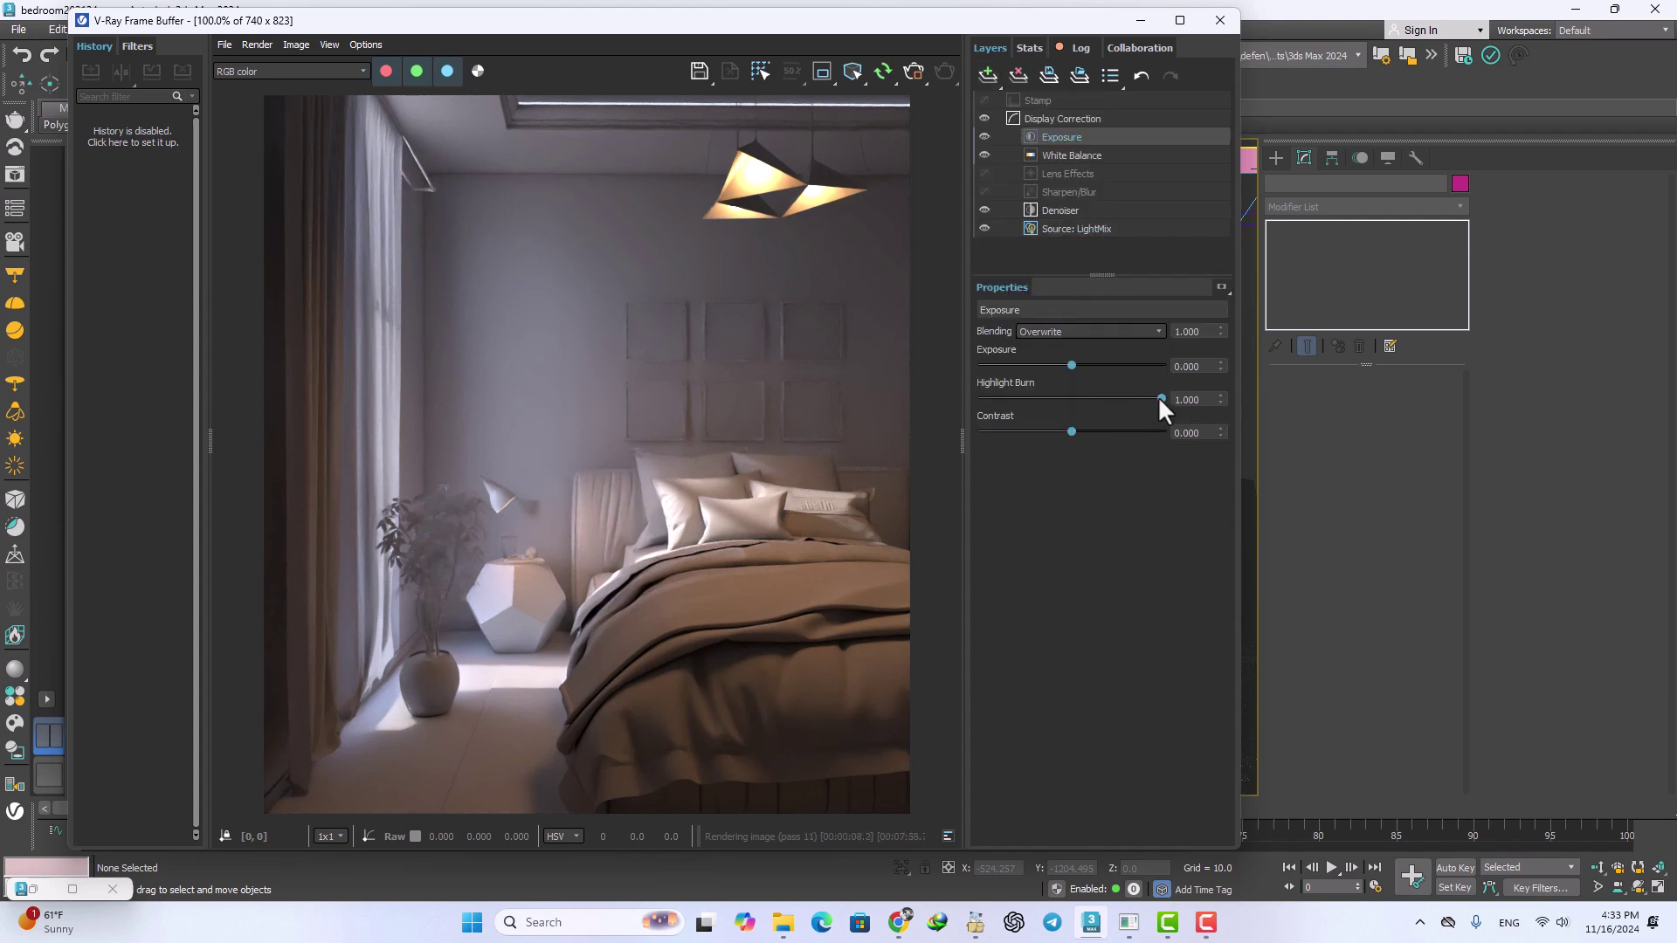
{"action": "left_click_drag", "start_coordinate": [1160, 399], "coordinate": [1025, 398]}
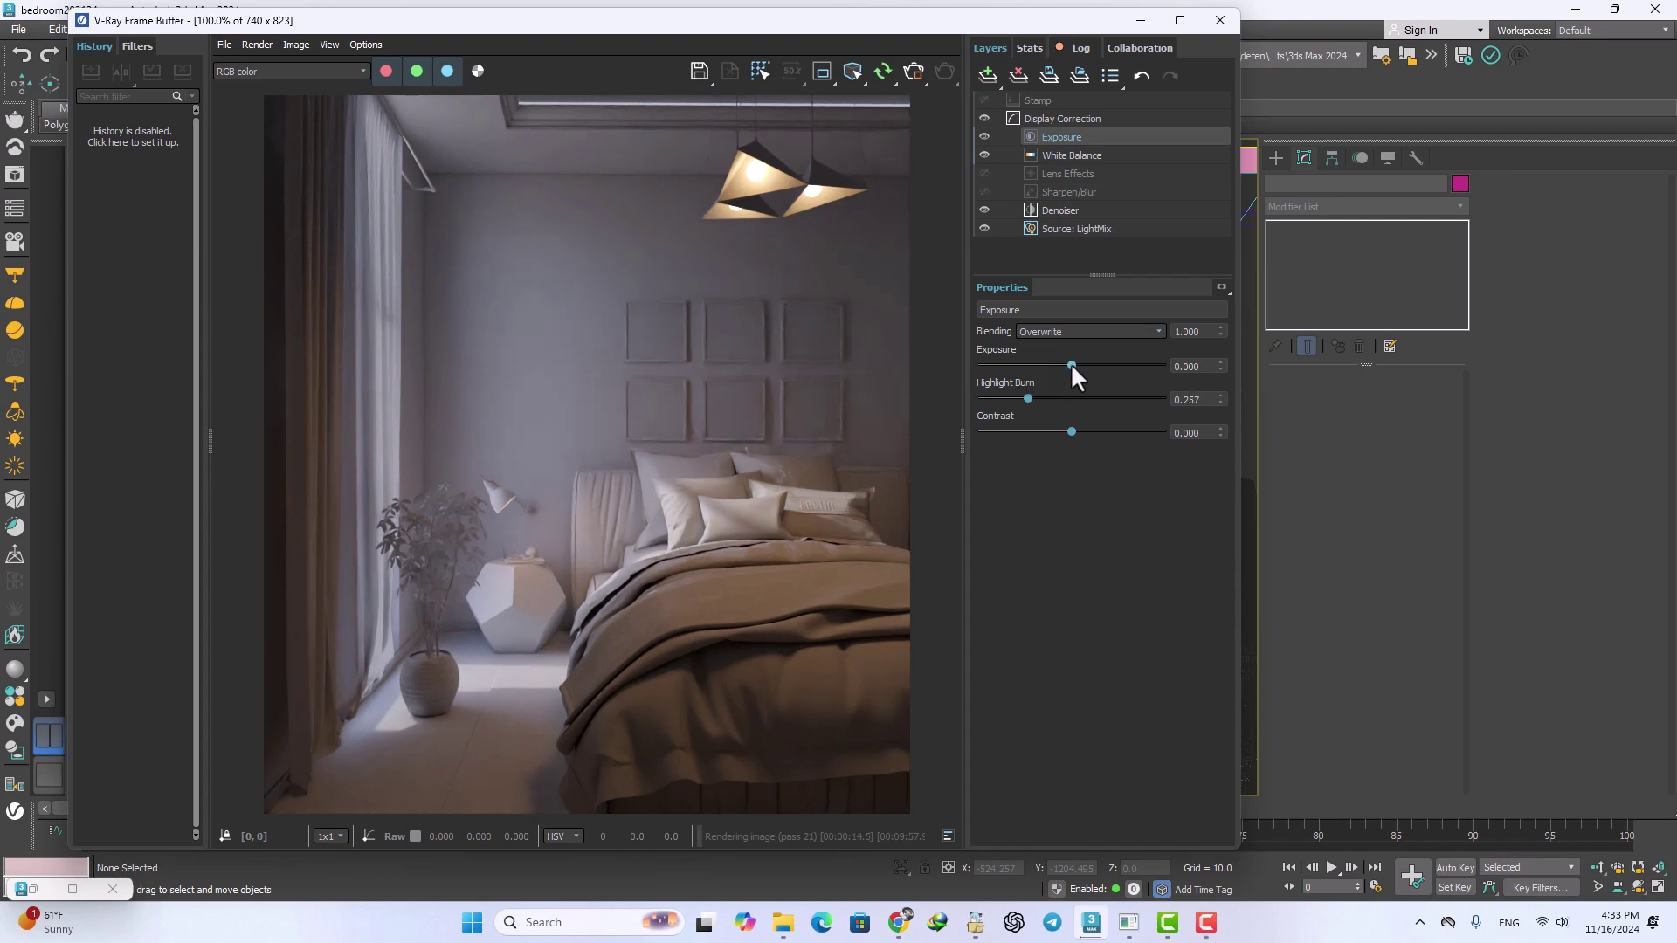
{"action": "left_click_drag", "start_coordinate": [1071, 363], "coordinate": [1081, 364]}
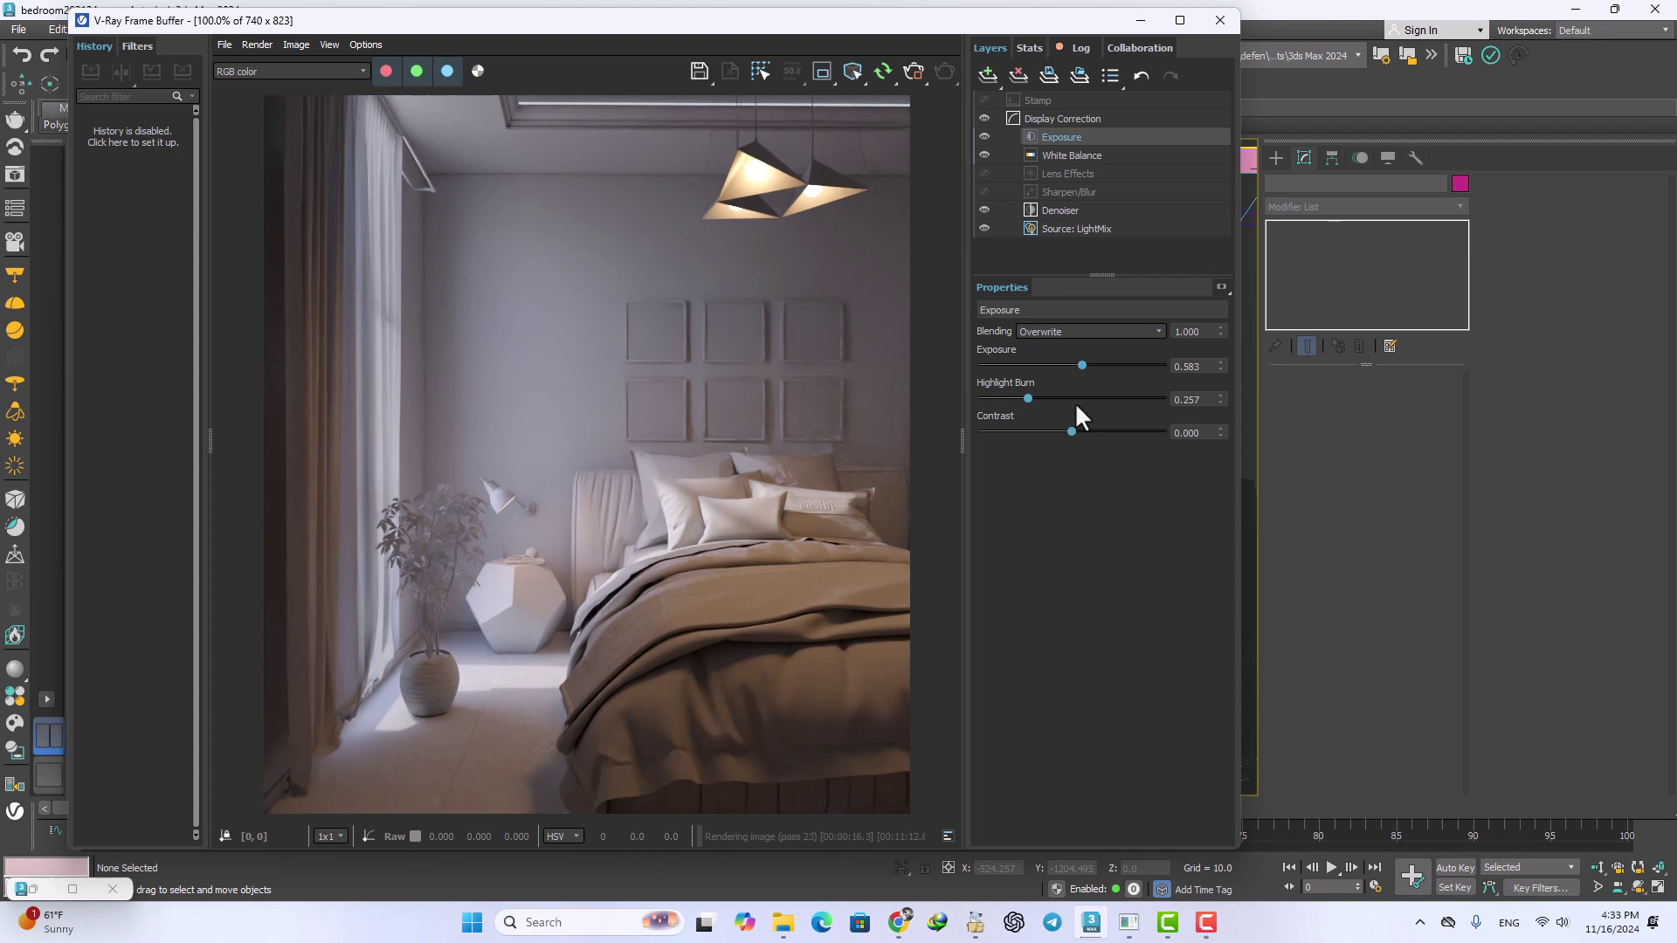
{"action": "left_click_drag", "start_coordinate": [1071, 434], "coordinate": [1076, 434]}
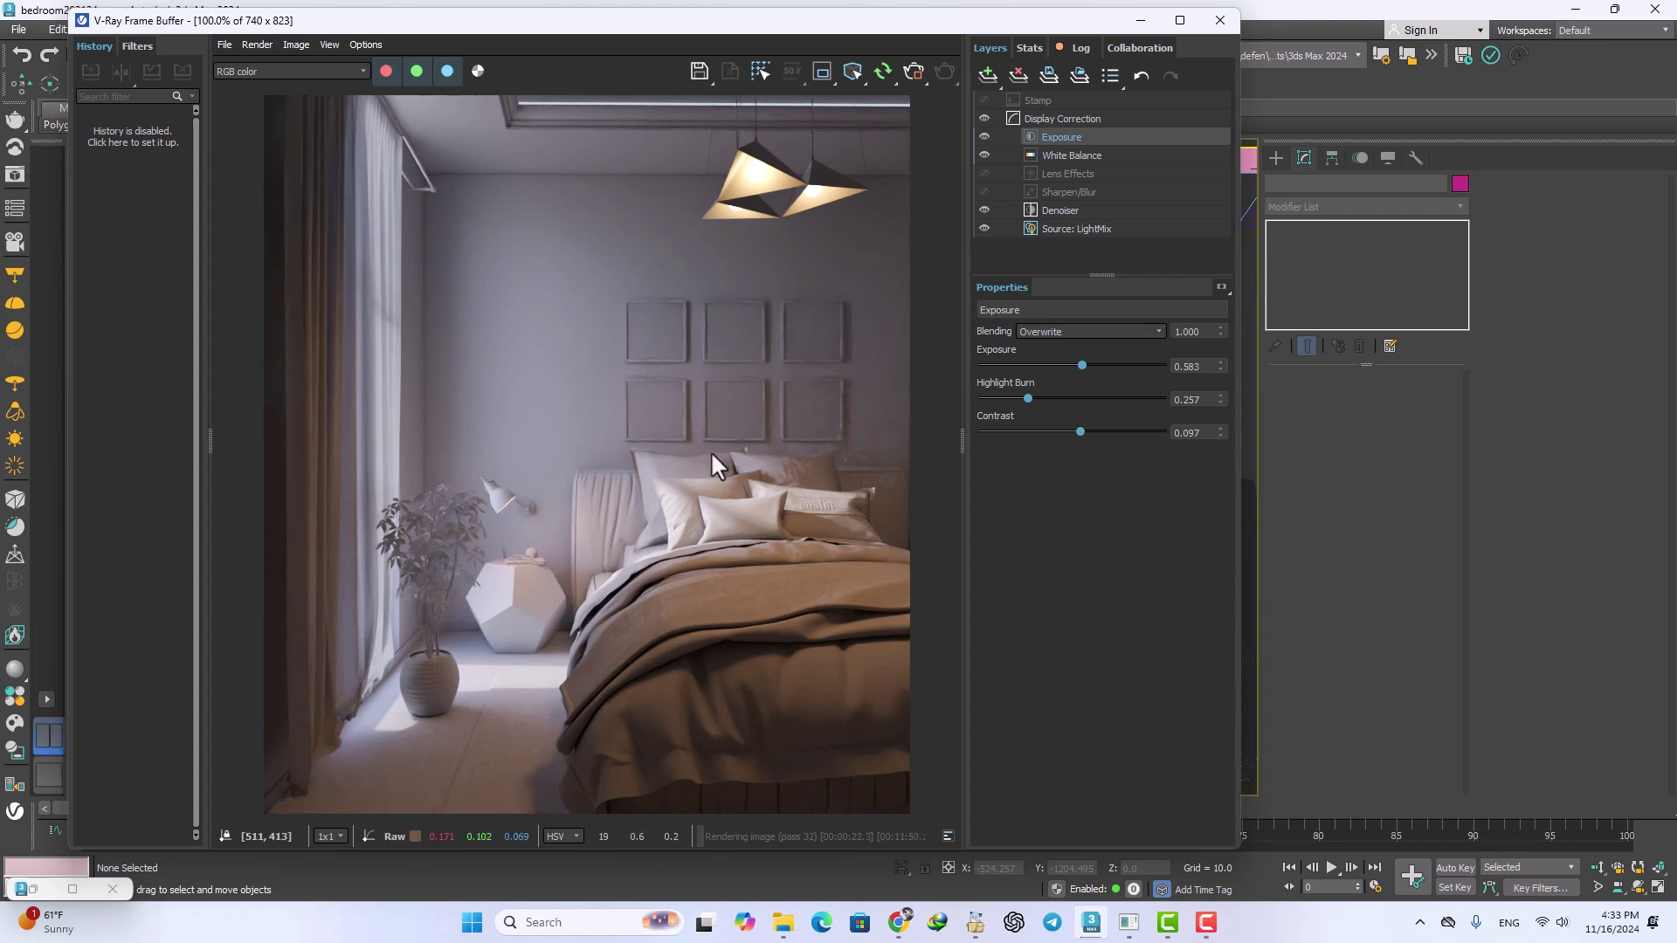
{"action": "scroll", "coordinate": [434, 332], "scroll_direction": "up", "scroll_amount": 2}
{"action": "scroll", "coordinate": [437, 337], "scroll_direction": "down", "scroll_amount": 2}
{"action": "left_click_drag", "start_coordinate": [1026, 398], "coordinate": [1013, 399]}
Step: Enable Sharpen/Blur with the blur radius reduced to about 0.46
{"action": "left_click", "coordinate": [1081, 193]}
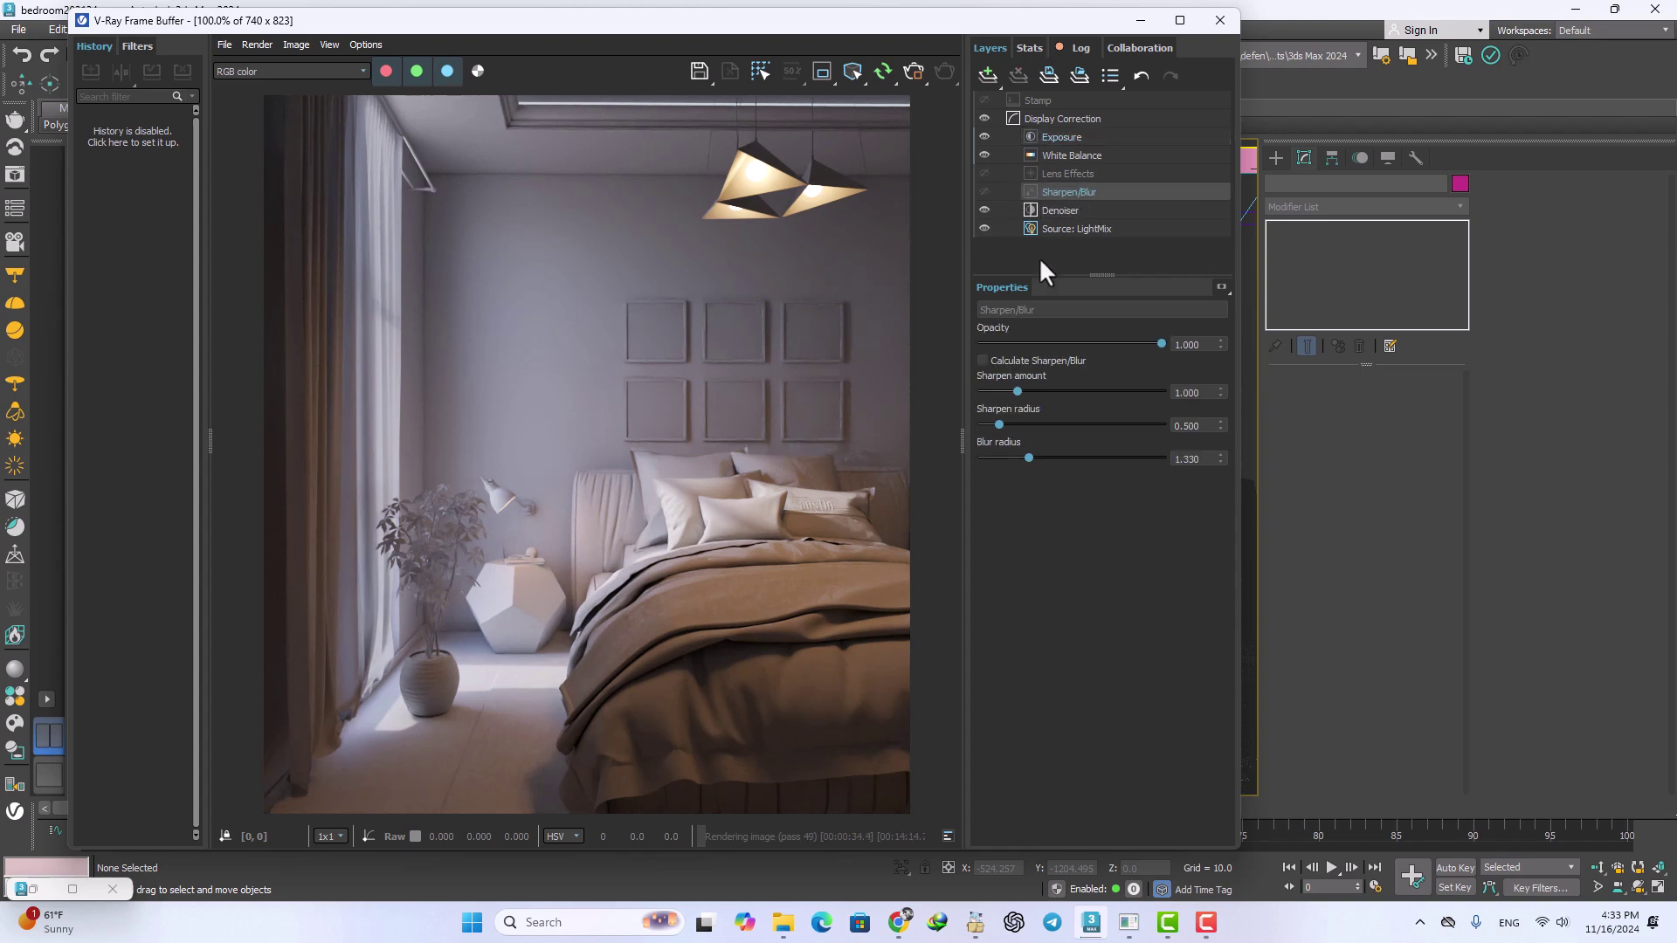
{"action": "left_click", "coordinate": [982, 361]}
{"action": "left_click_drag", "start_coordinate": [1026, 460], "coordinate": [994, 460]}
Step: Enable Lens Effects with glare size 14.213 and intensity 0.406
{"action": "left_click", "coordinate": [1069, 175]}
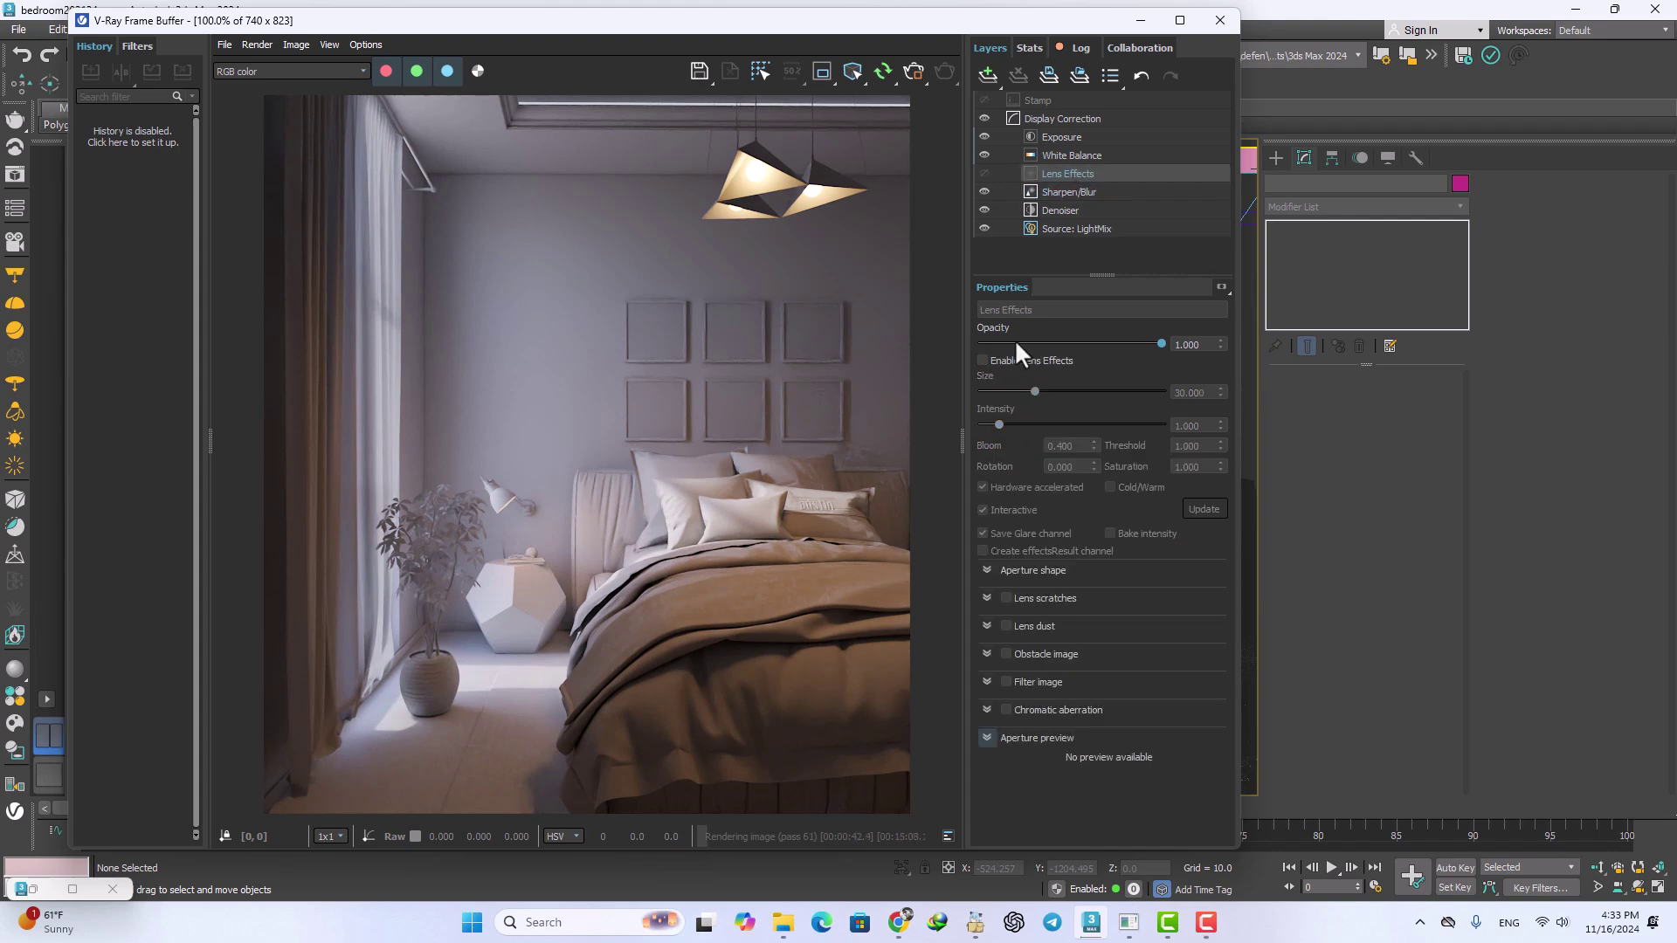
{"action": "left_click", "coordinate": [983, 361]}
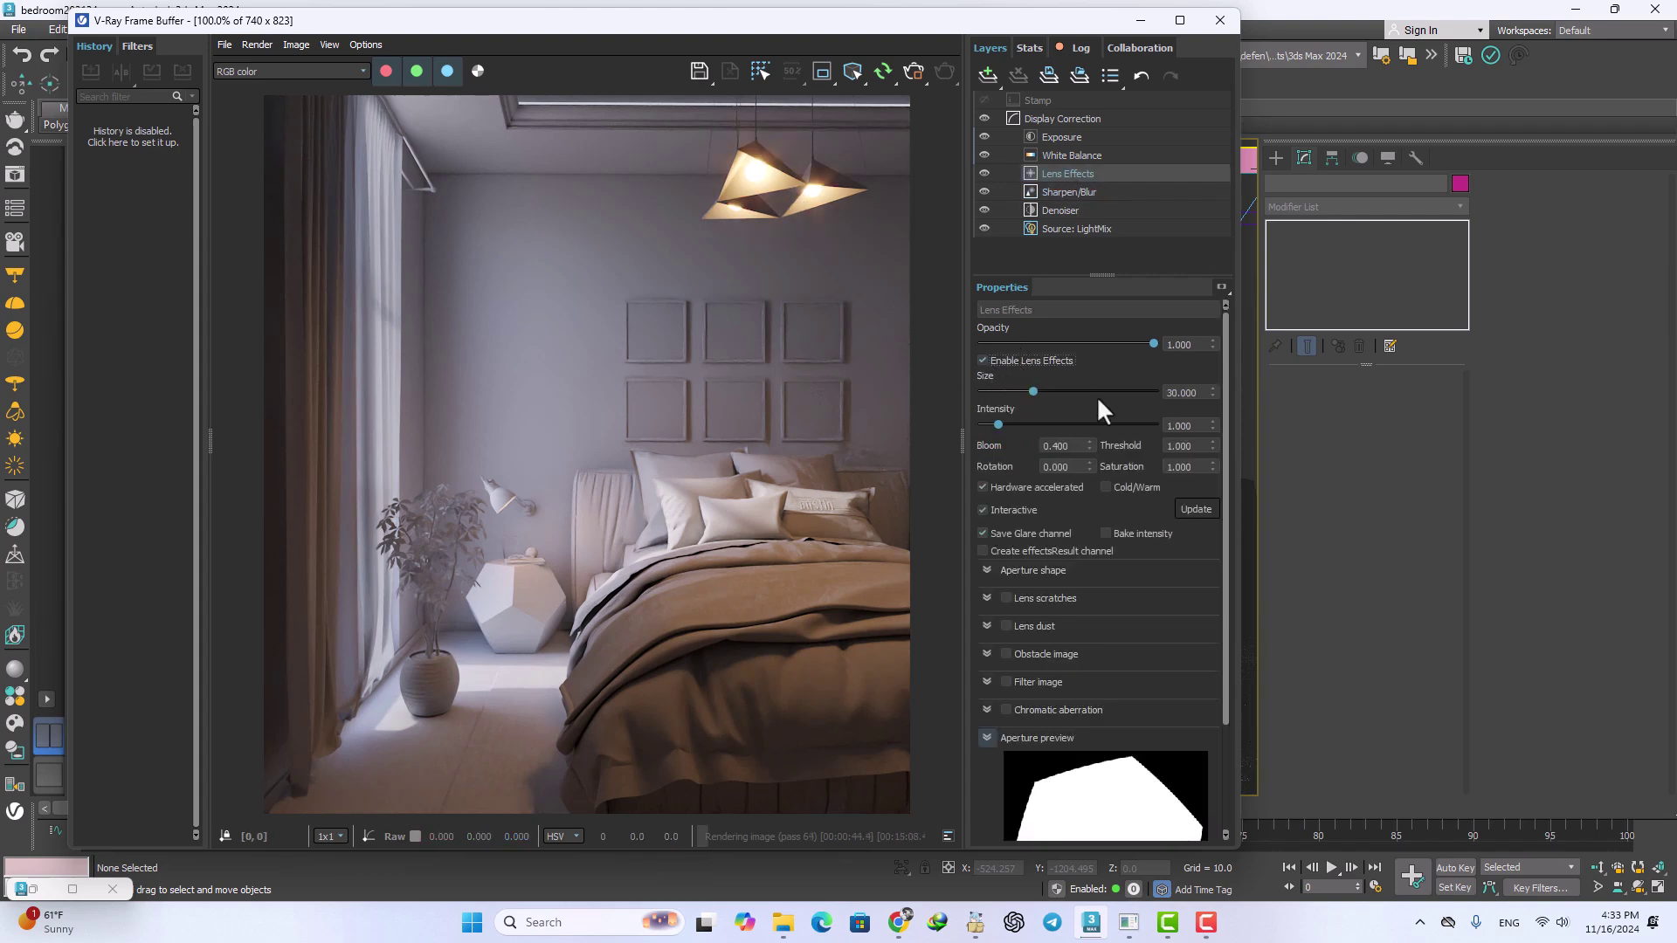
{"action": "left_click_drag", "start_coordinate": [1029, 390], "coordinate": [988, 425]}
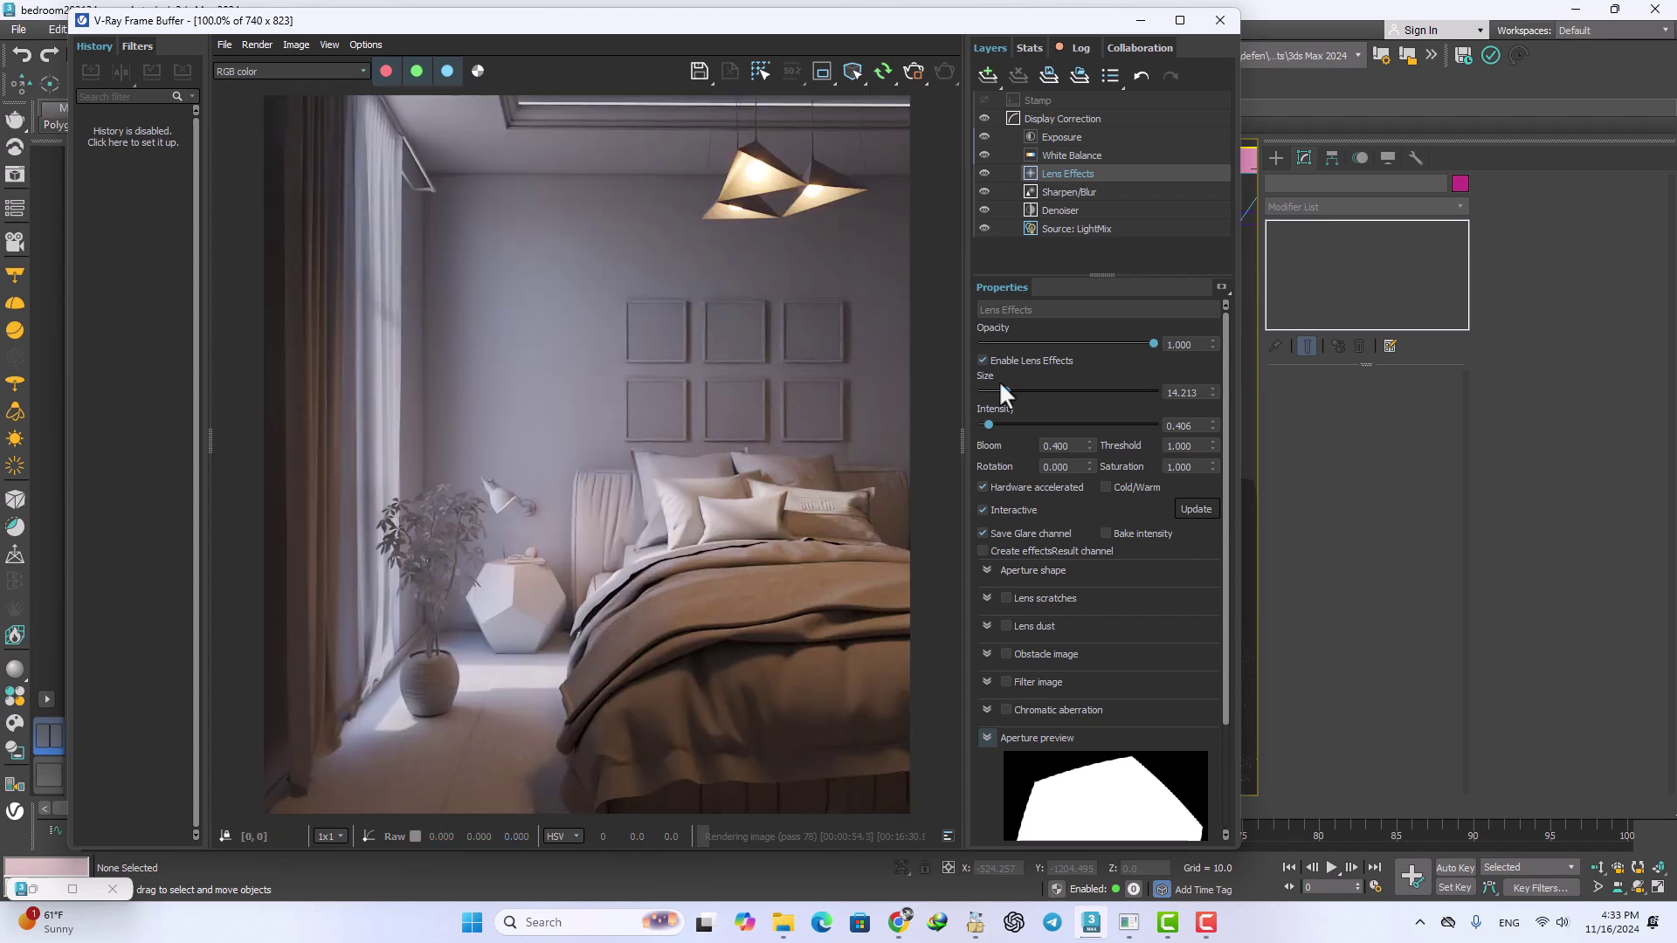
{"action": "left_click", "coordinate": [1121, 233]}
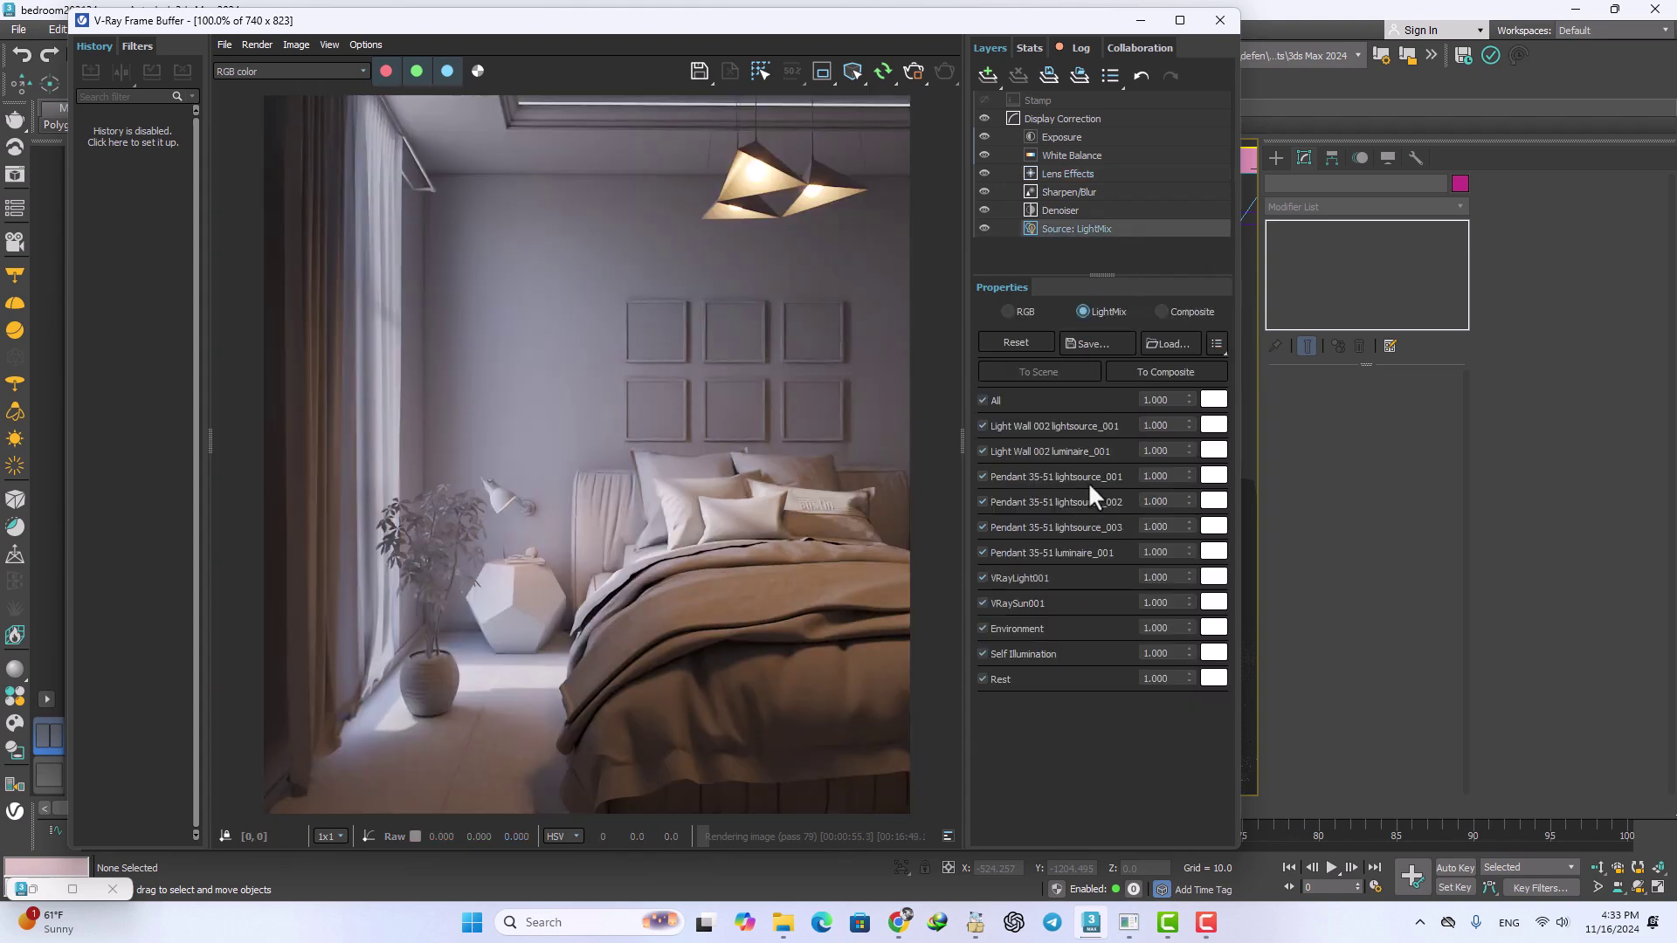
Step: Make VRayLight001 invisible and set its LightMix value to 7
{"action": "right_click", "coordinate": [1017, 591]}
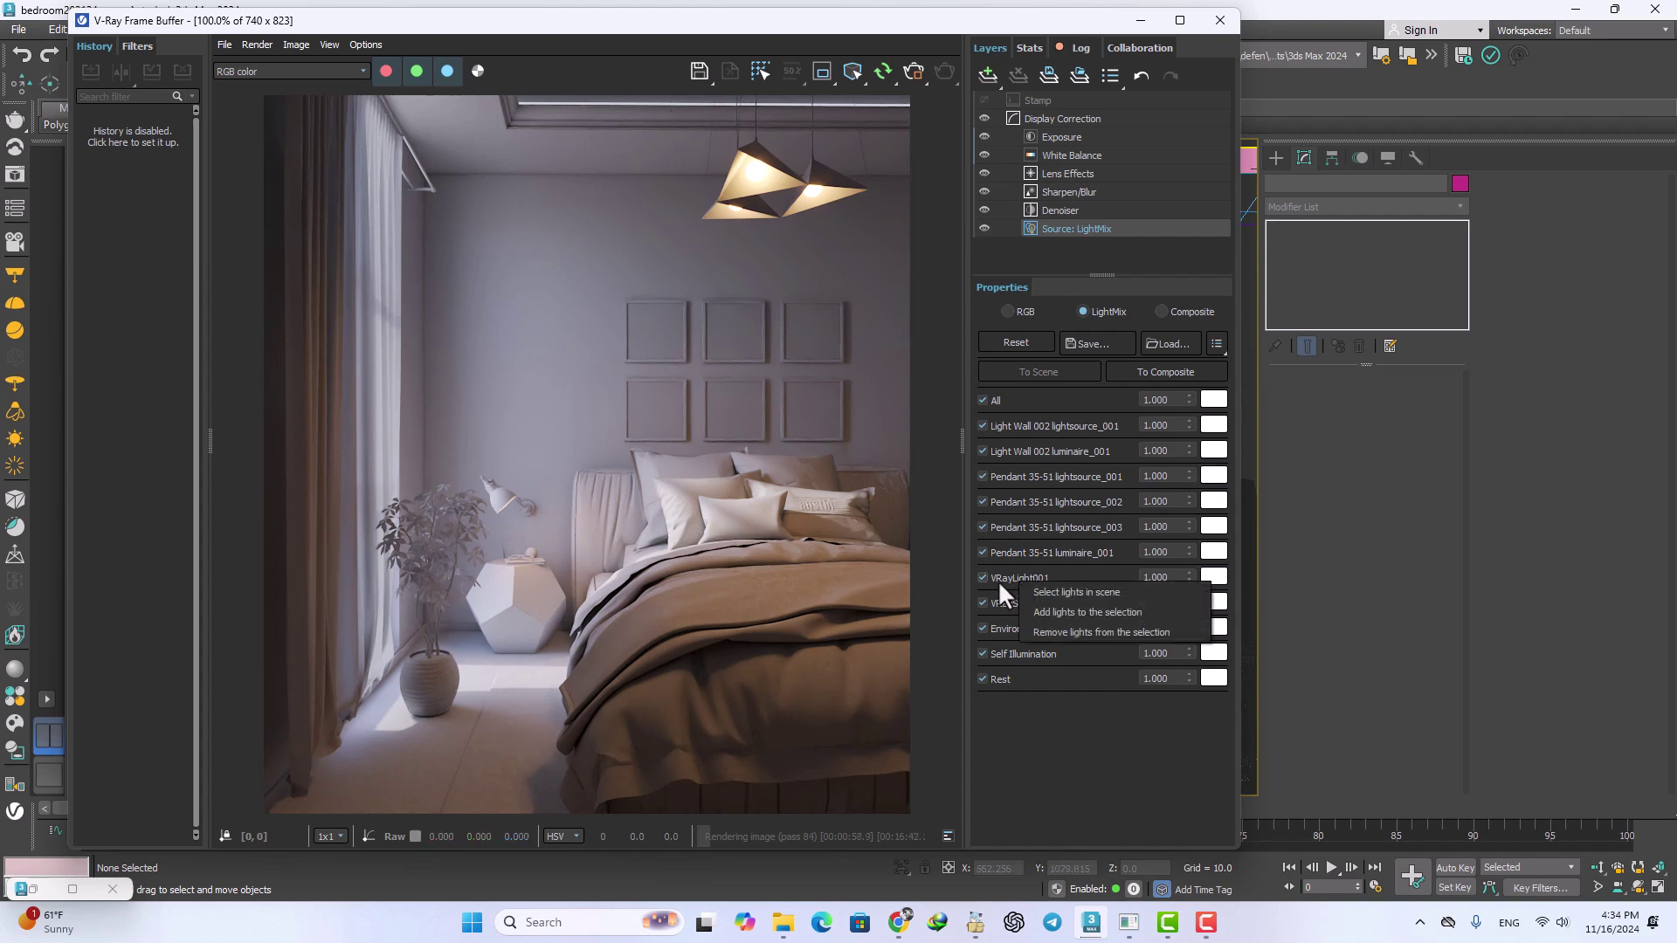
{"action": "left_click", "coordinate": [1064, 595]}
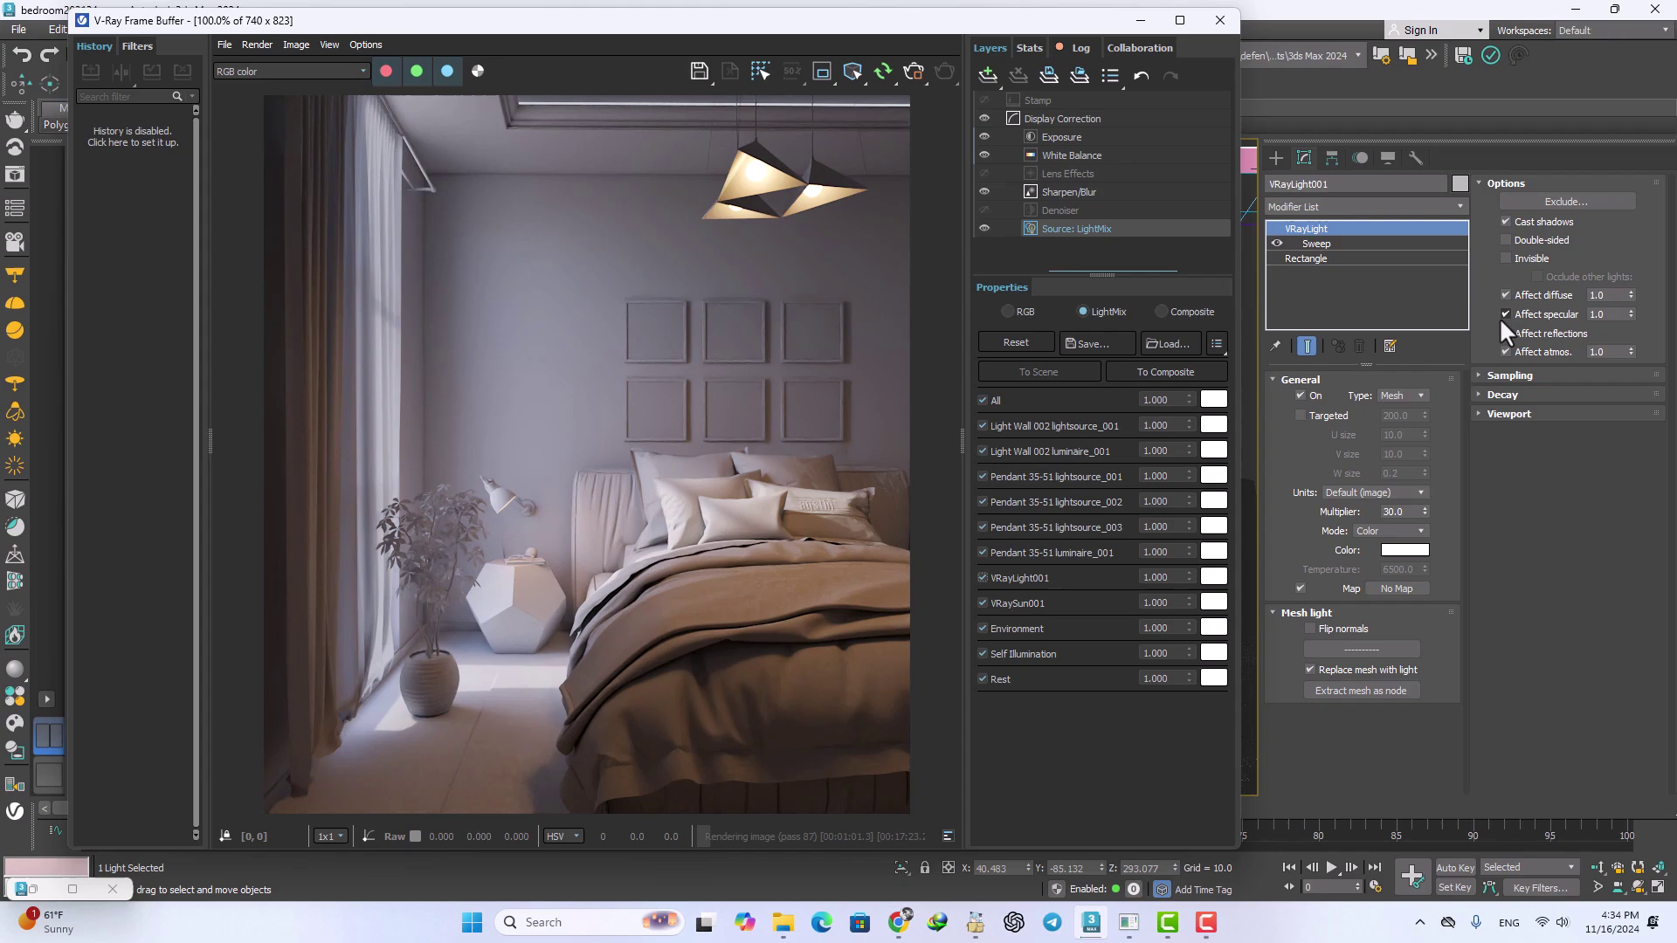
{"action": "left_click", "coordinate": [1506, 257]}
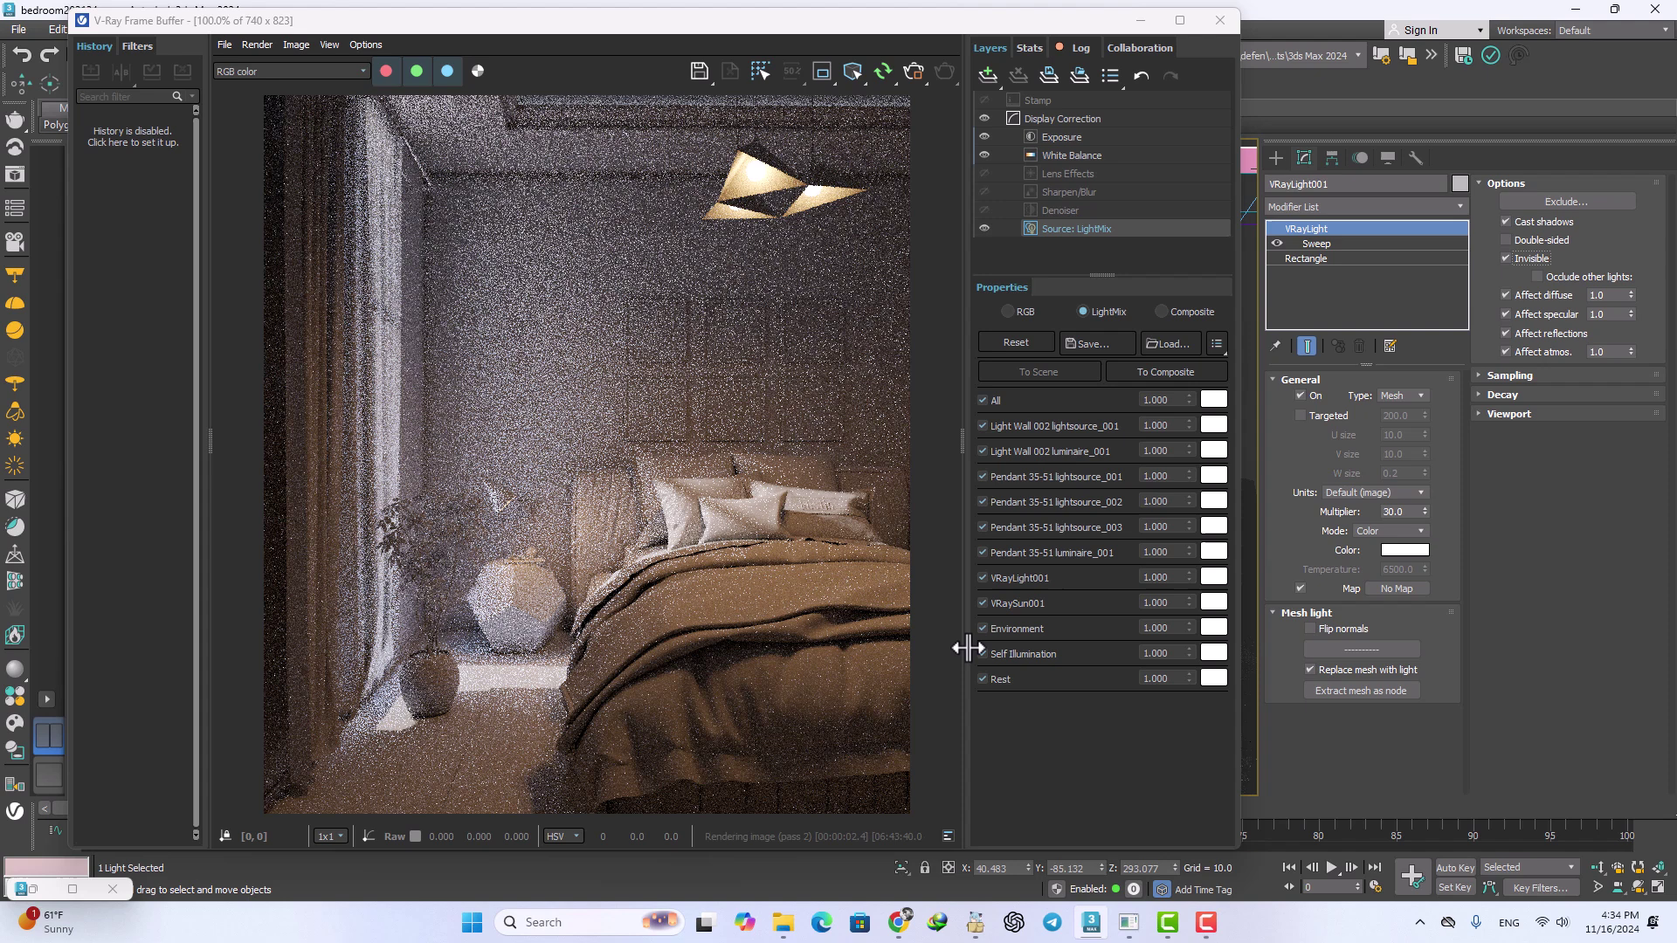
{"action": "left_click", "coordinate": [1157, 577]}
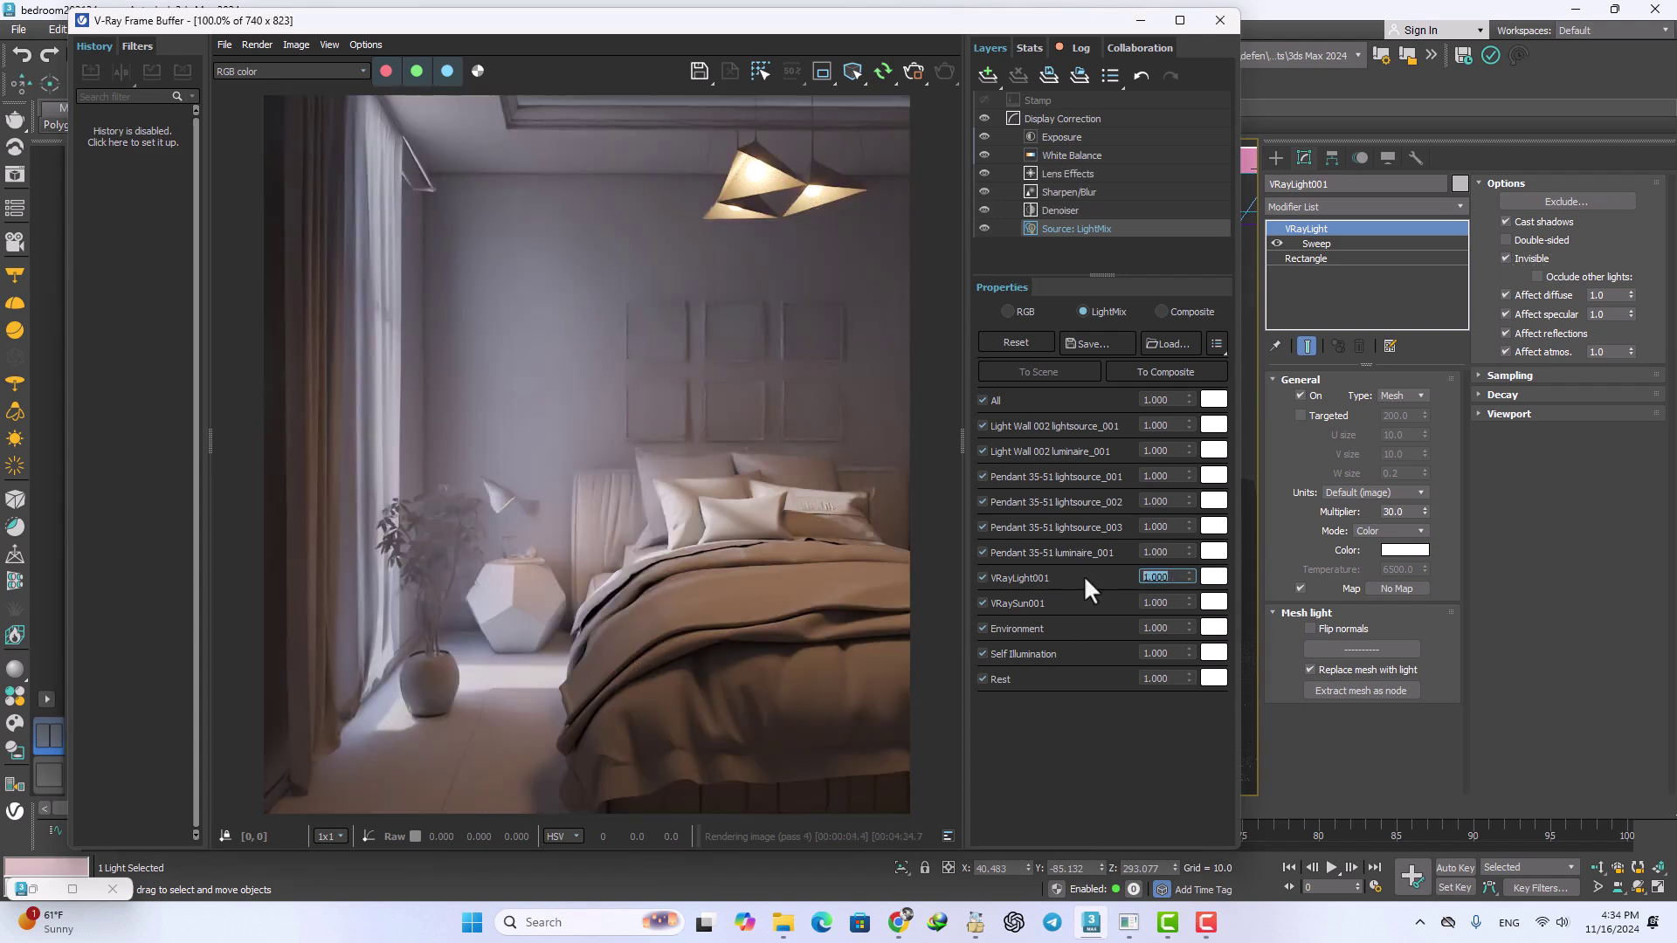
{"action": "type", "text": "10"}
{"action": "key", "text": "Return"}
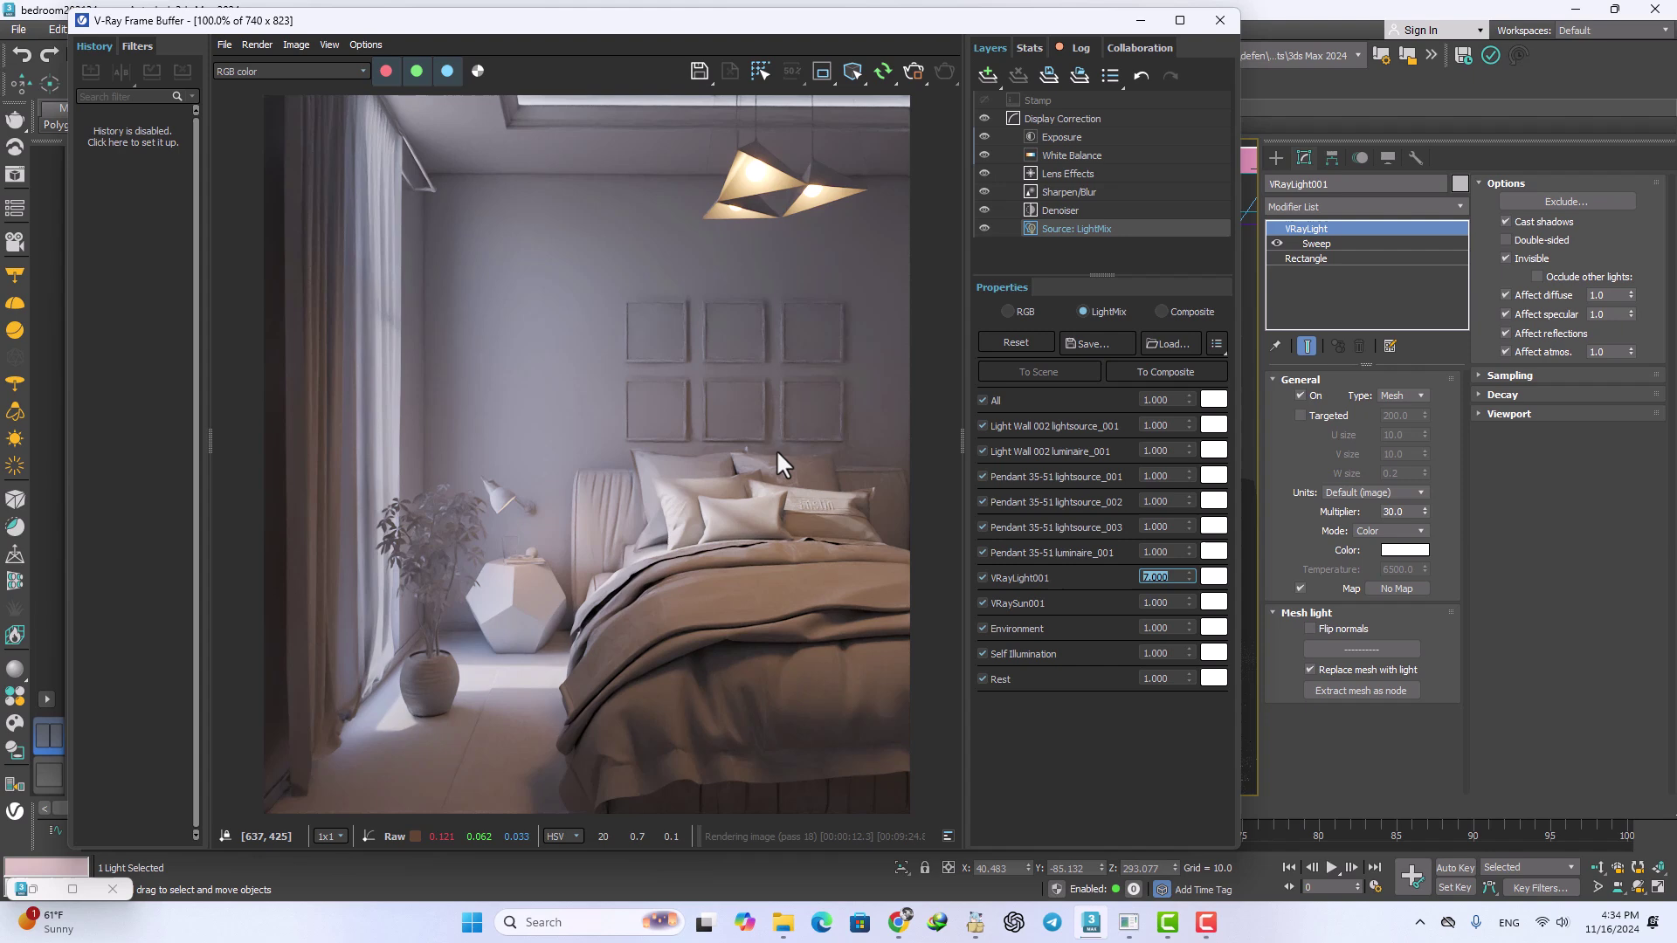
{"action": "type", "text": "7"}
{"action": "key", "text": "Return"}
{"action": "scroll", "coordinate": [767, 431], "scroll_direction": "up", "scroll_amount": 2}
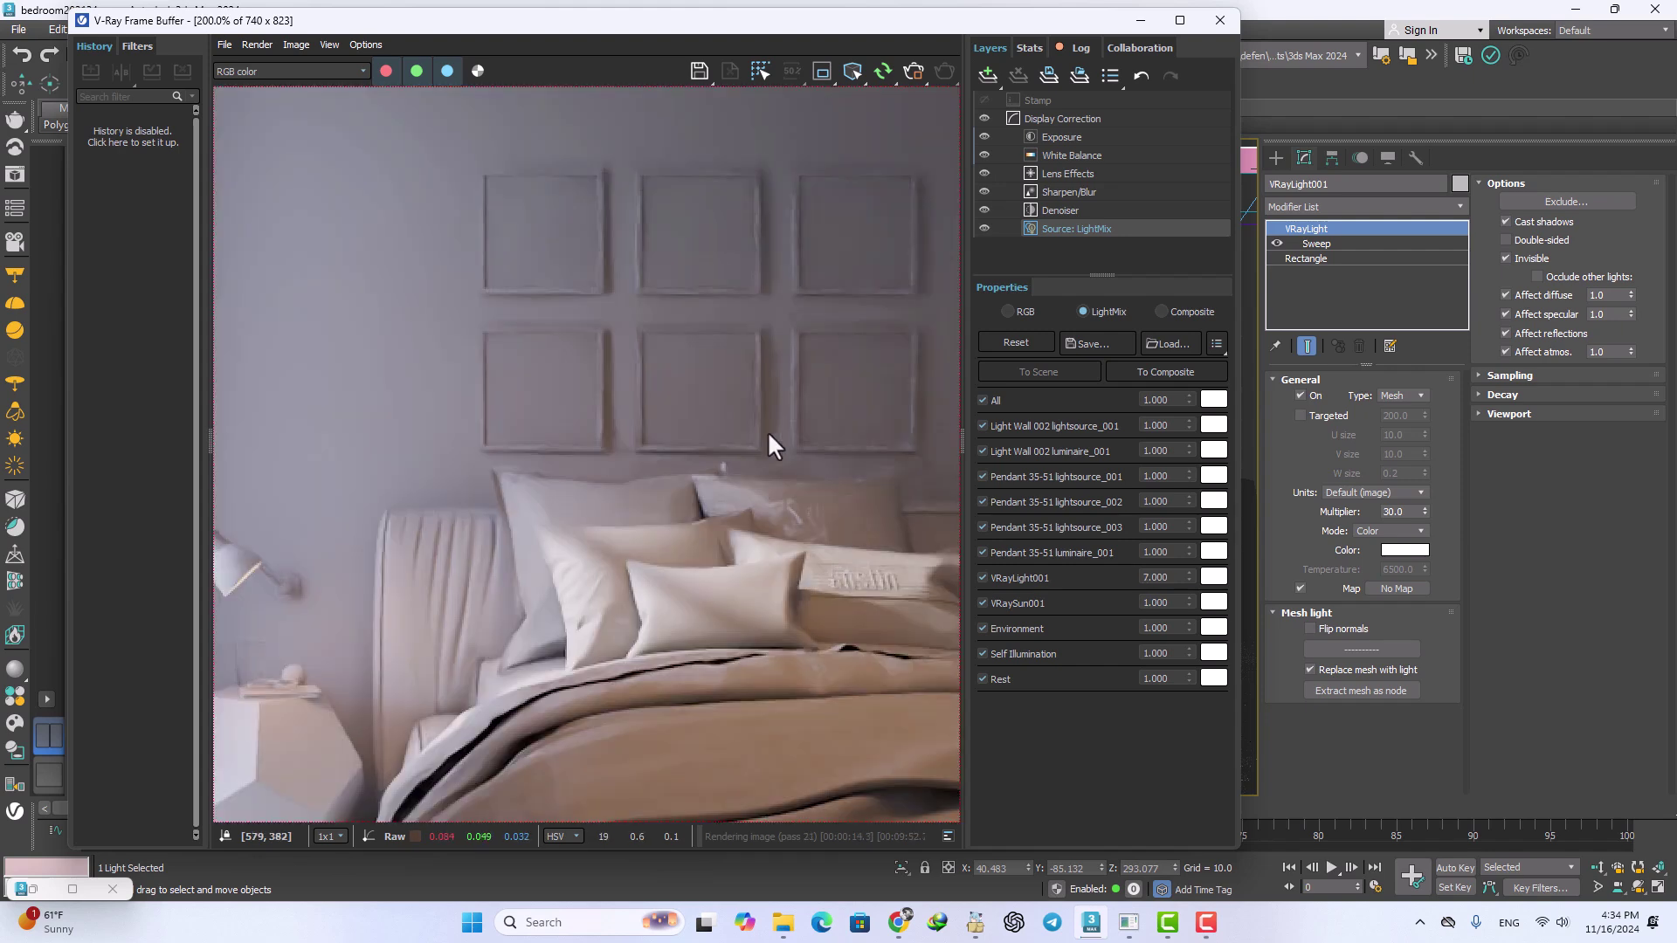
{"action": "scroll", "coordinate": [767, 431], "scroll_direction": "down", "scroll_amount": 2}
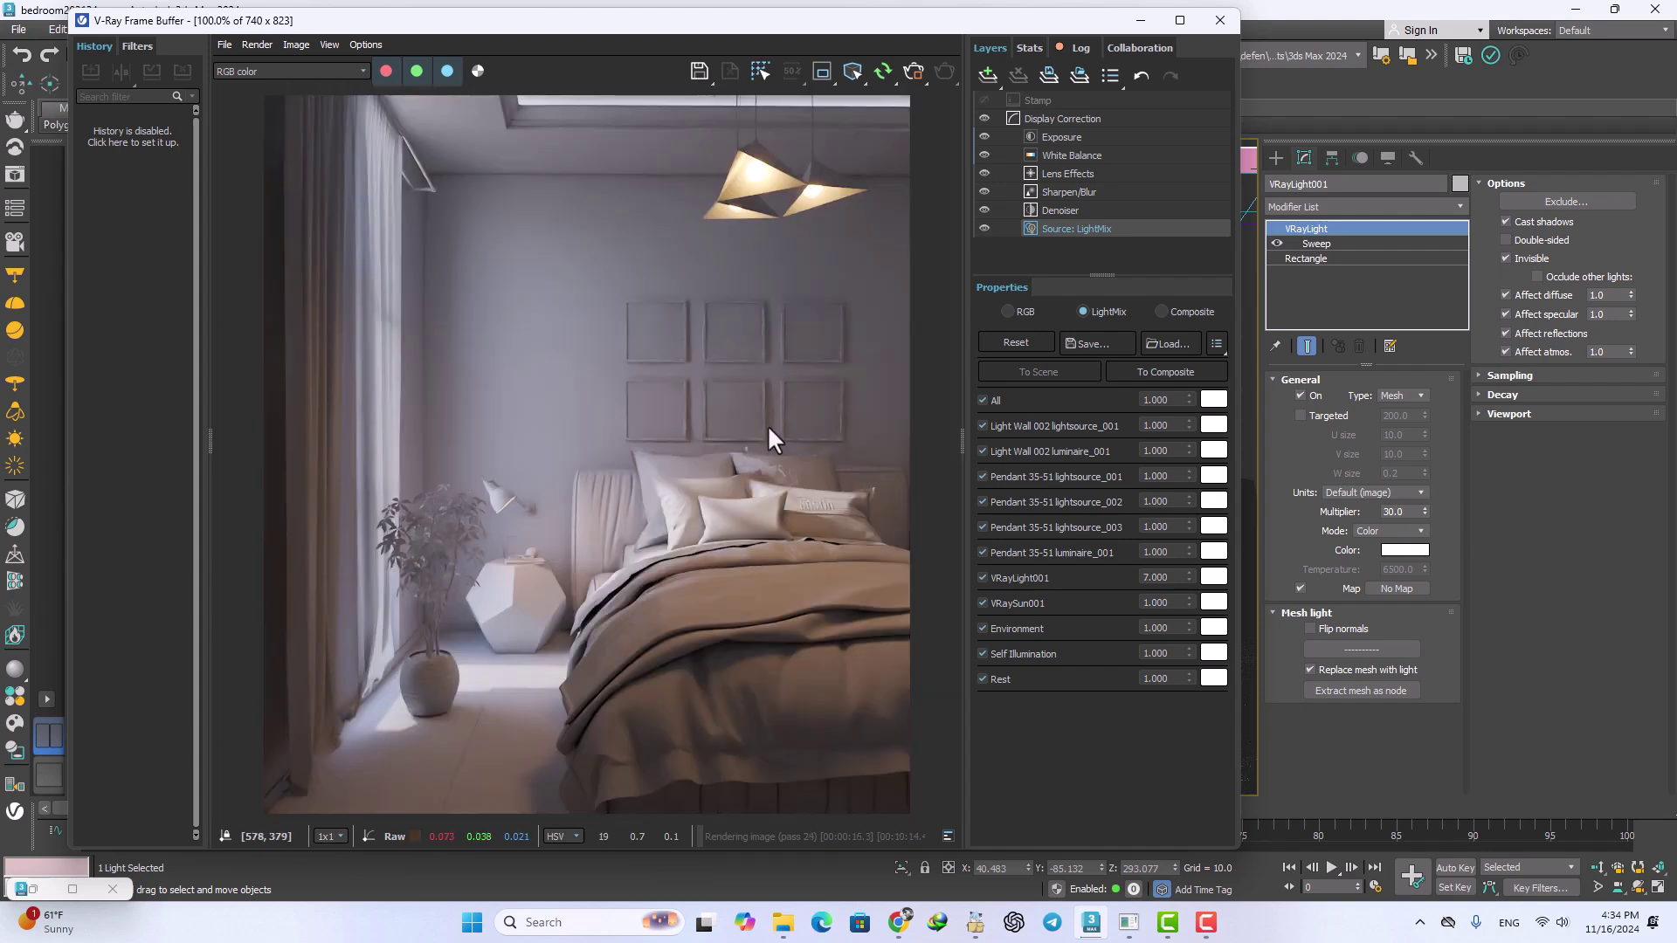
Step: Stop the render and apply the light mix To Scene, raising VRayLight001's multiplier to 210
{"action": "left_click", "coordinate": [917, 73]}
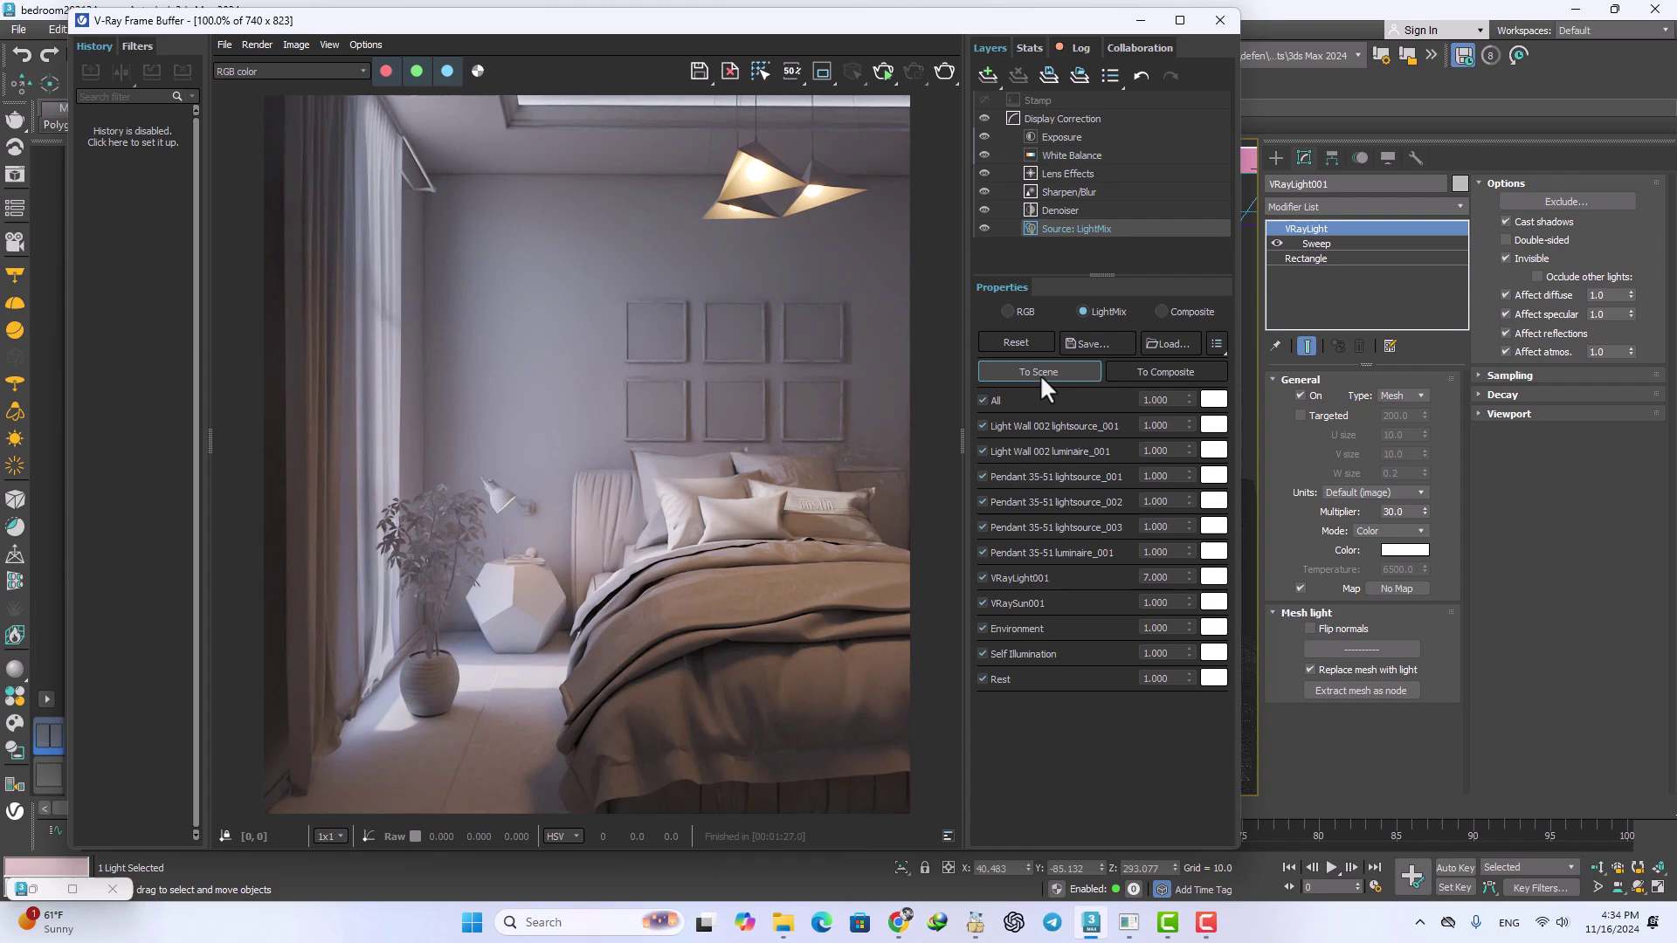
{"action": "left_click", "coordinate": [1040, 373]}
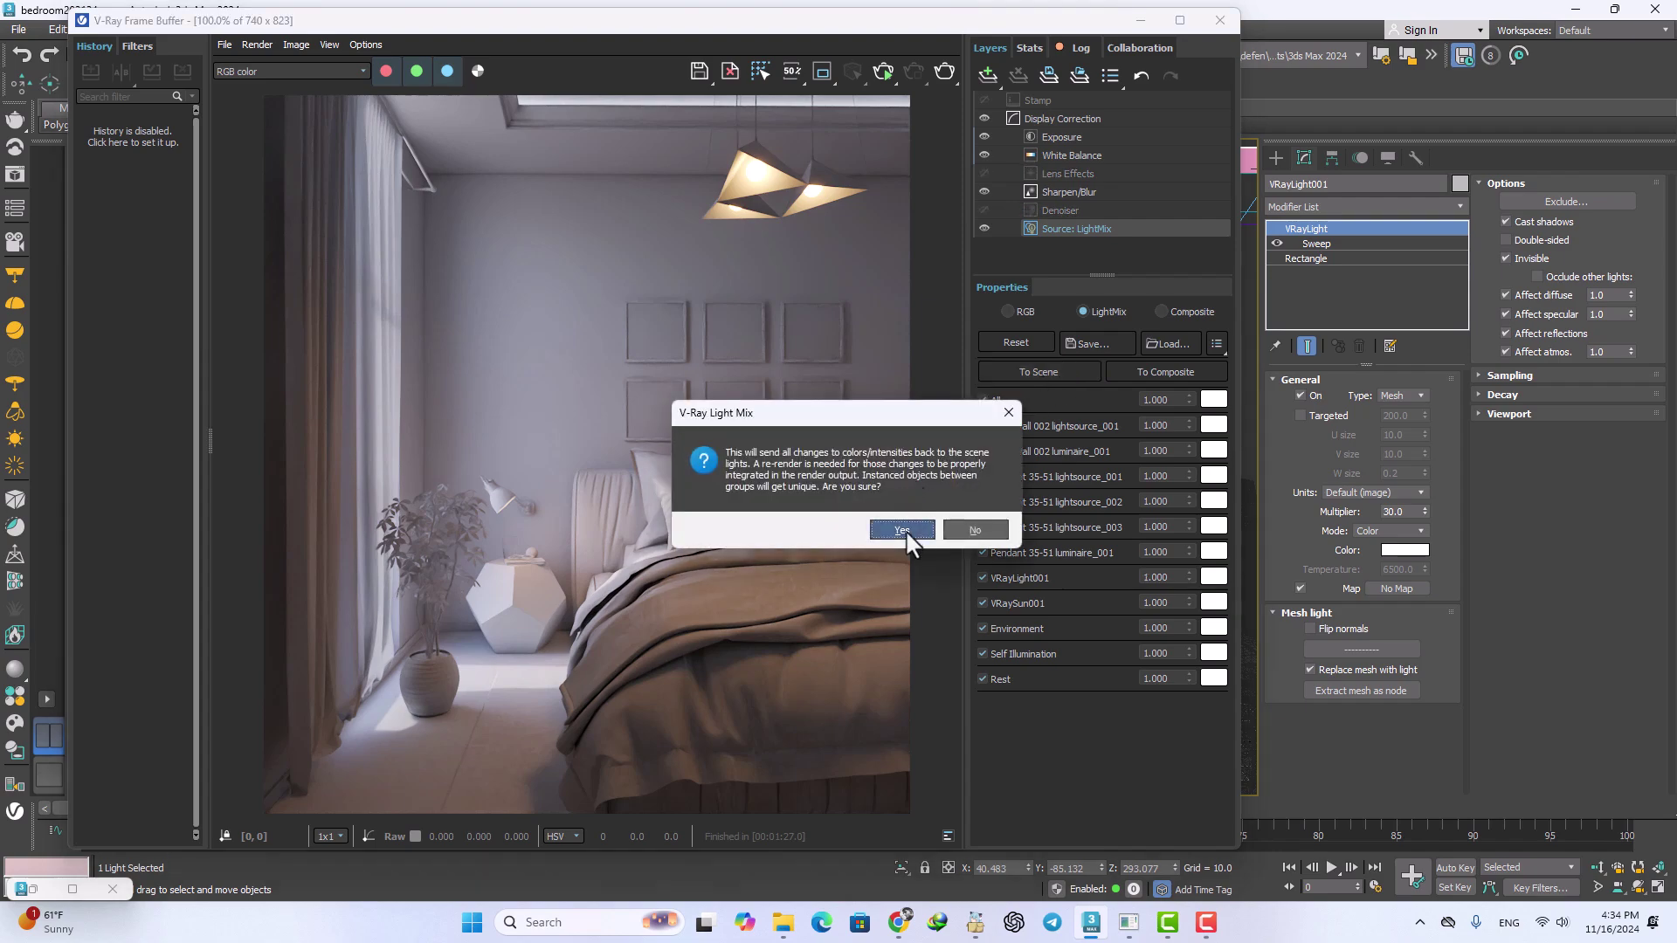
{"action": "left_click", "coordinate": [903, 530]}
Step: In Render Setup, increase the output width and height
{"action": "left_click", "coordinate": [1223, 19]}
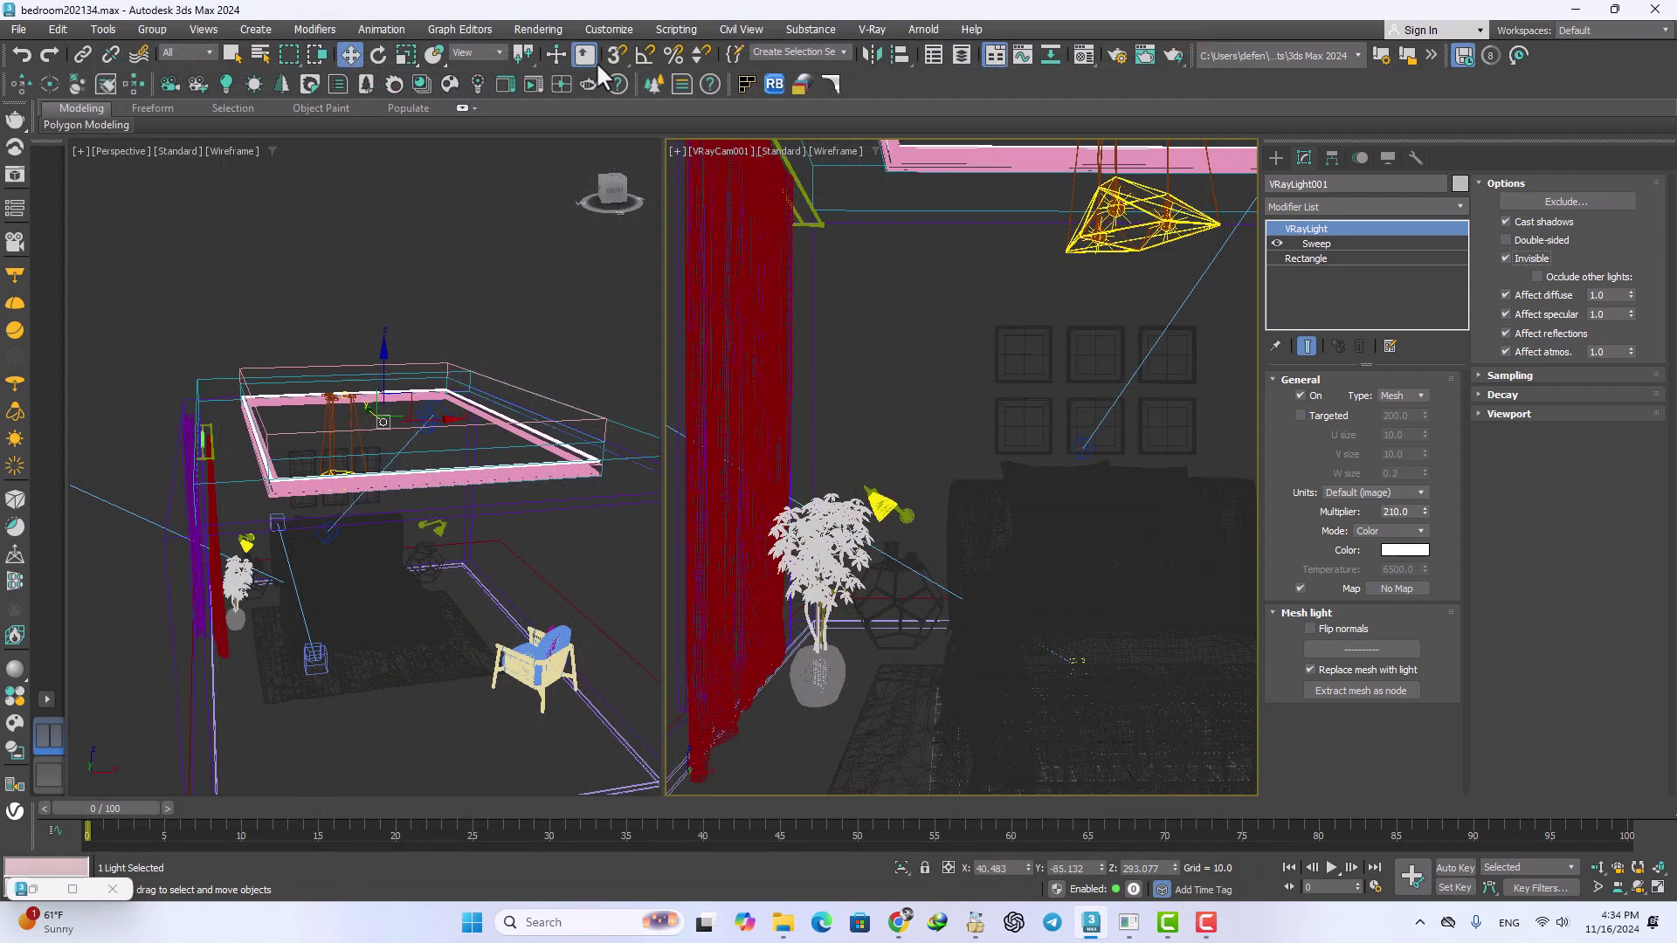
{"action": "left_click", "coordinate": [538, 29]}
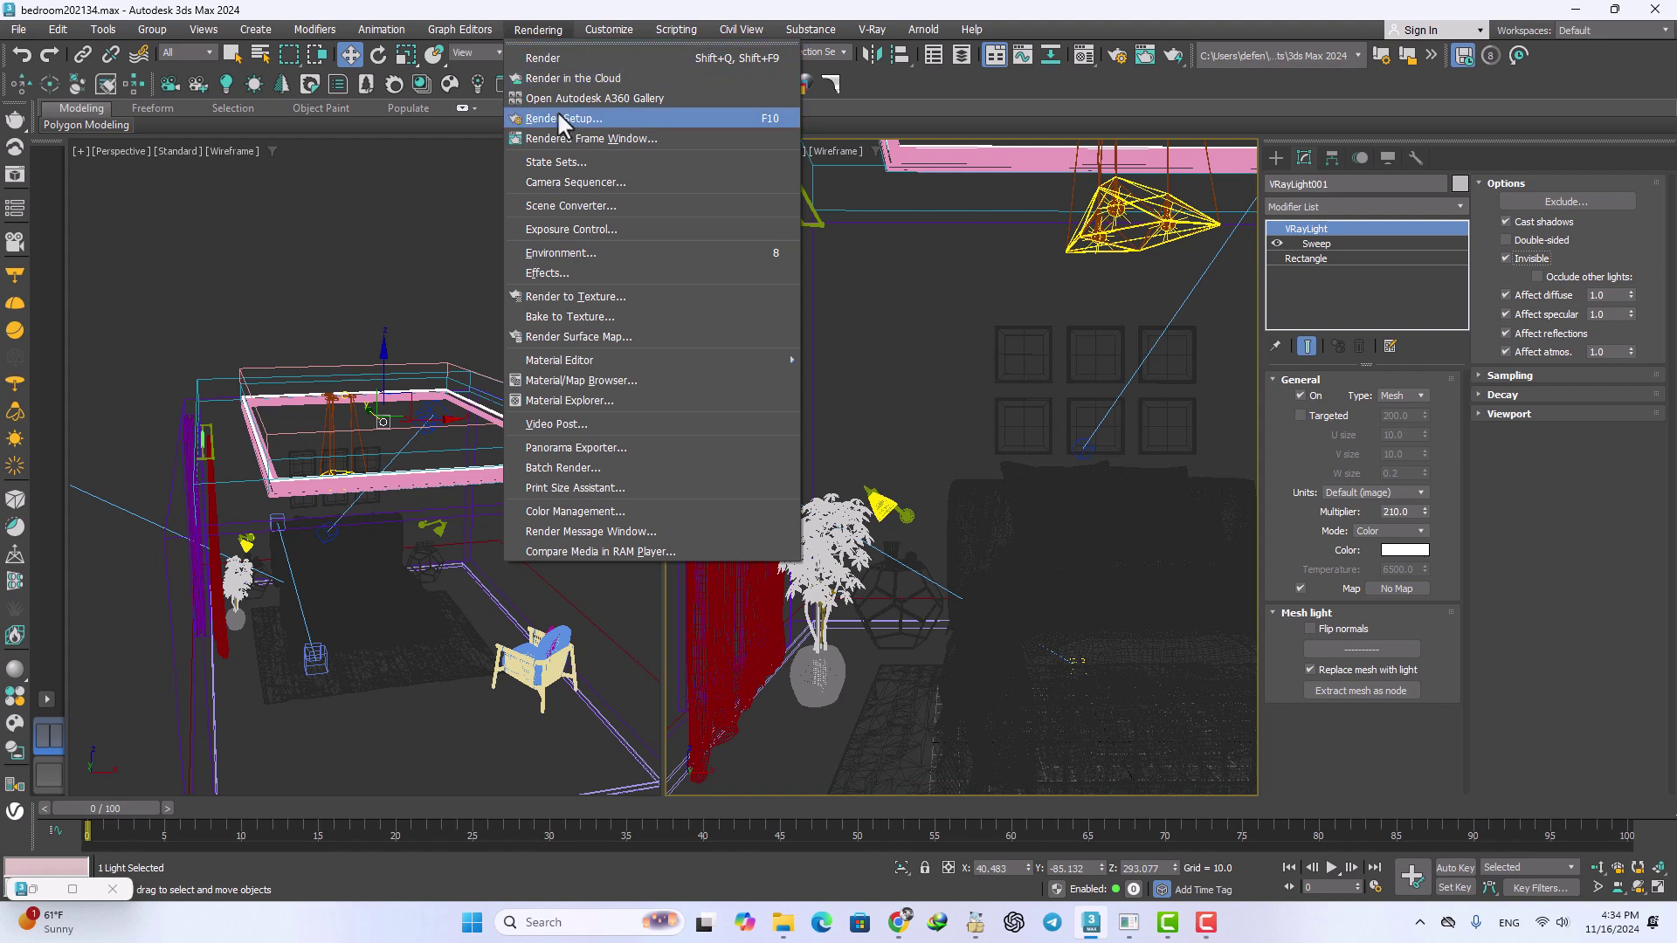
{"action": "left_click", "coordinate": [559, 118]}
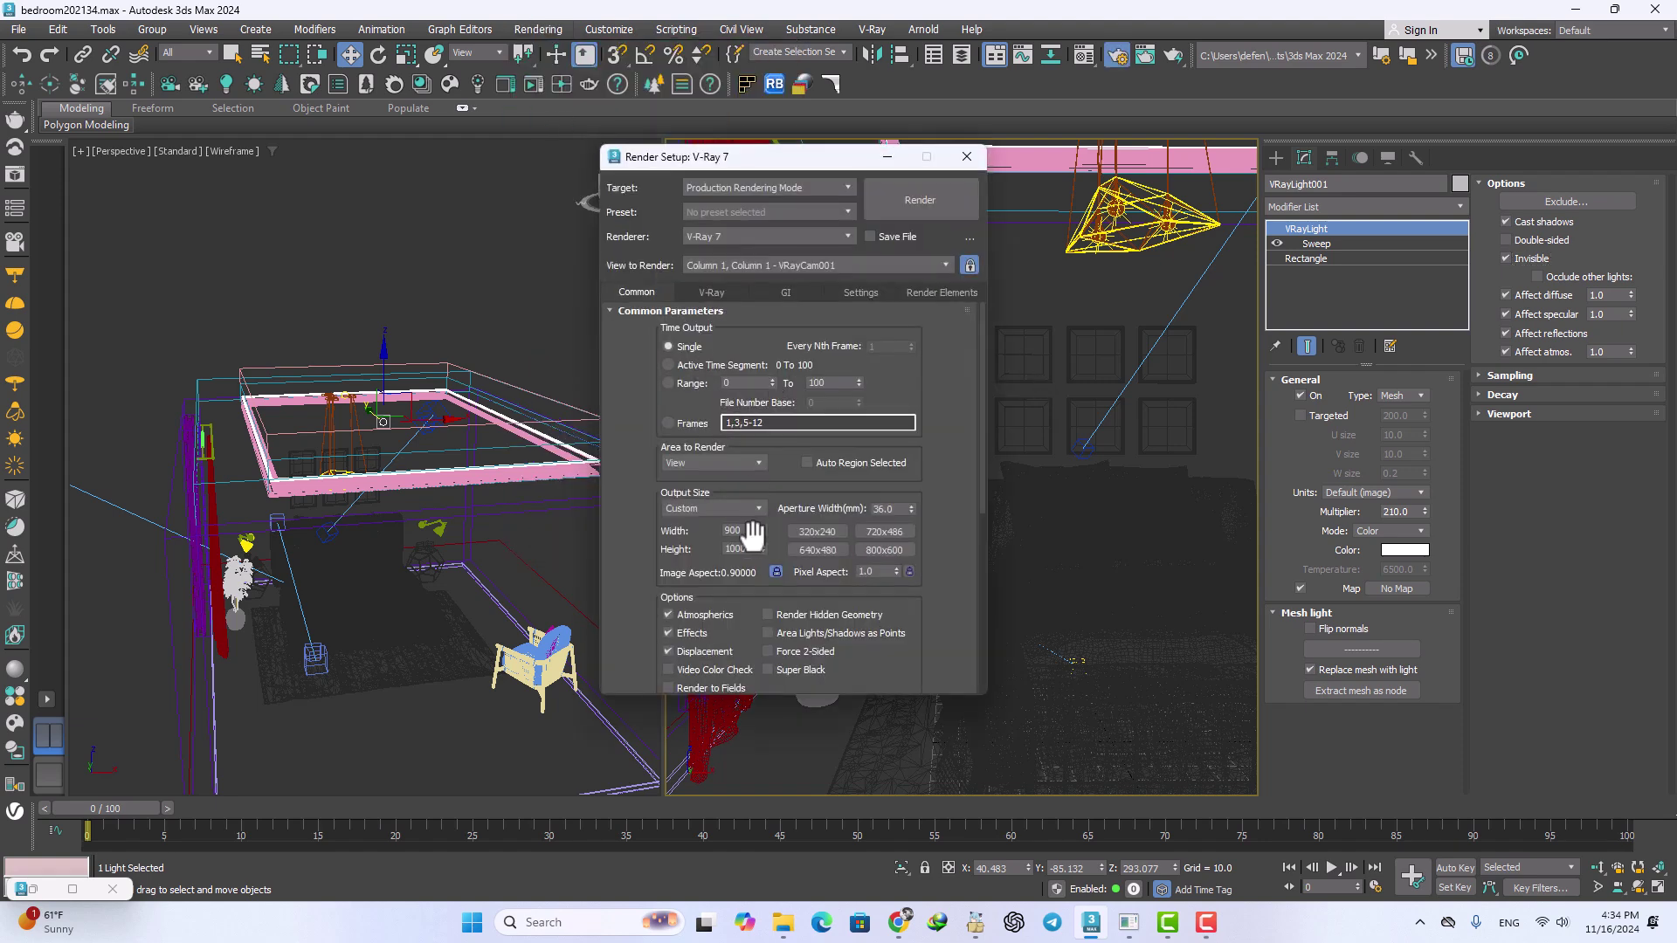
{"action": "left_click_drag", "start_coordinate": [764, 528], "coordinate": [810, 715]}
Step: Set V-Ray max subdivs to 120 and noise threshold to 0.004
{"action": "left_click", "coordinate": [713, 293]}
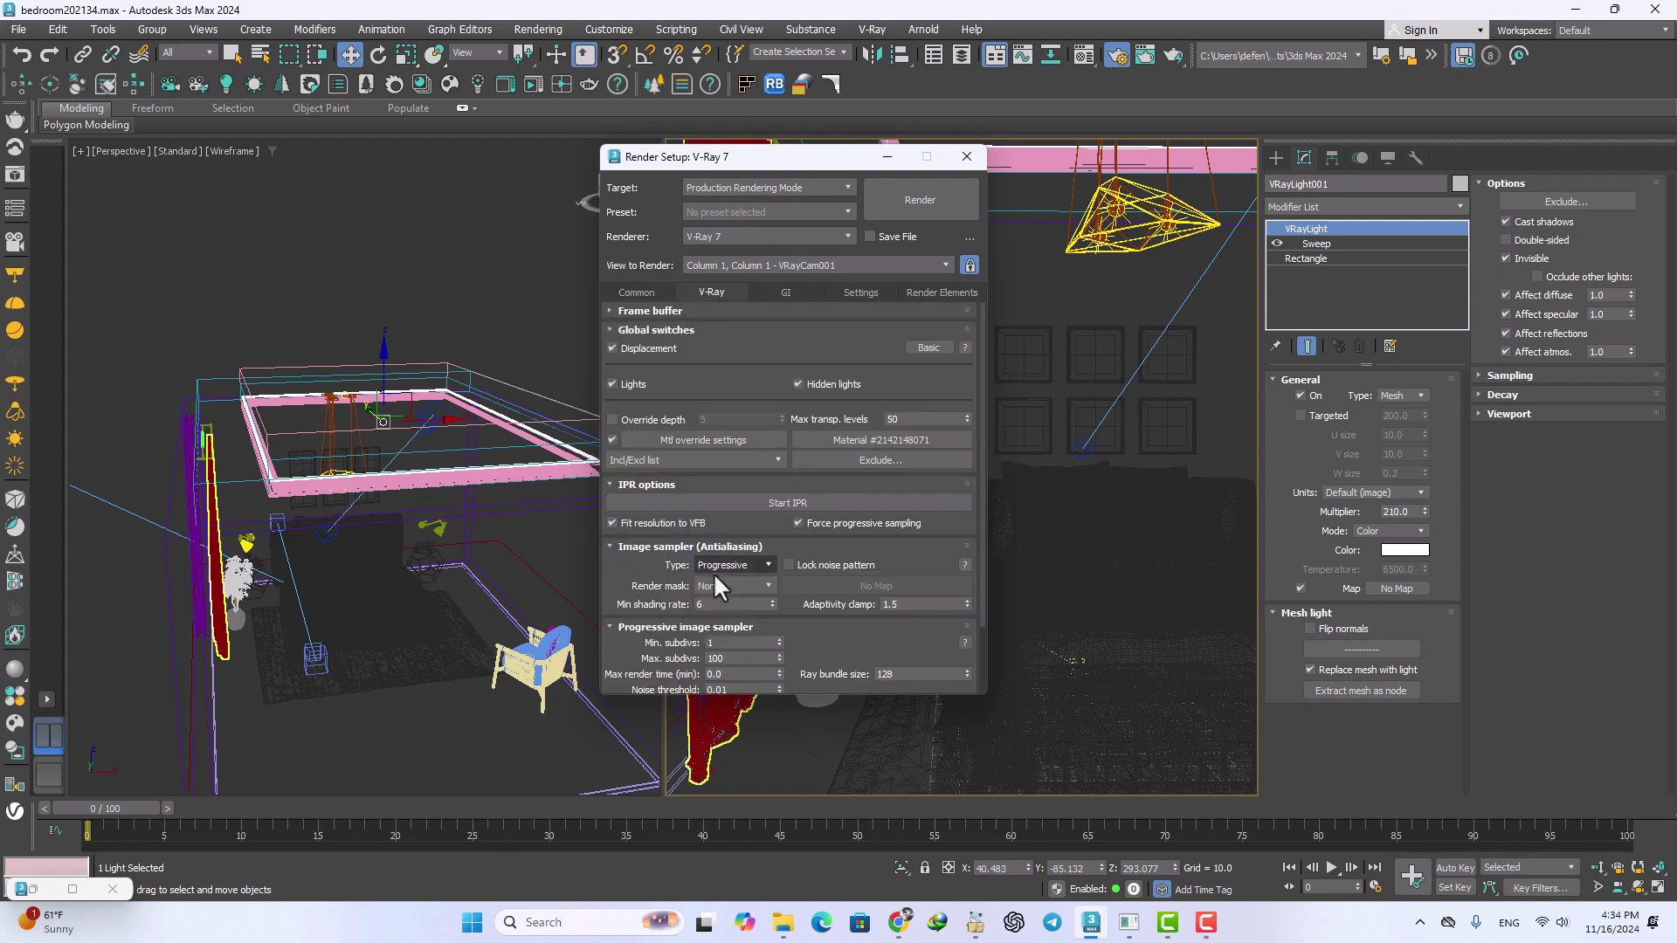
{"action": "scroll", "coordinate": [725, 577], "scroll_direction": "down", "scroll_amount": 3}
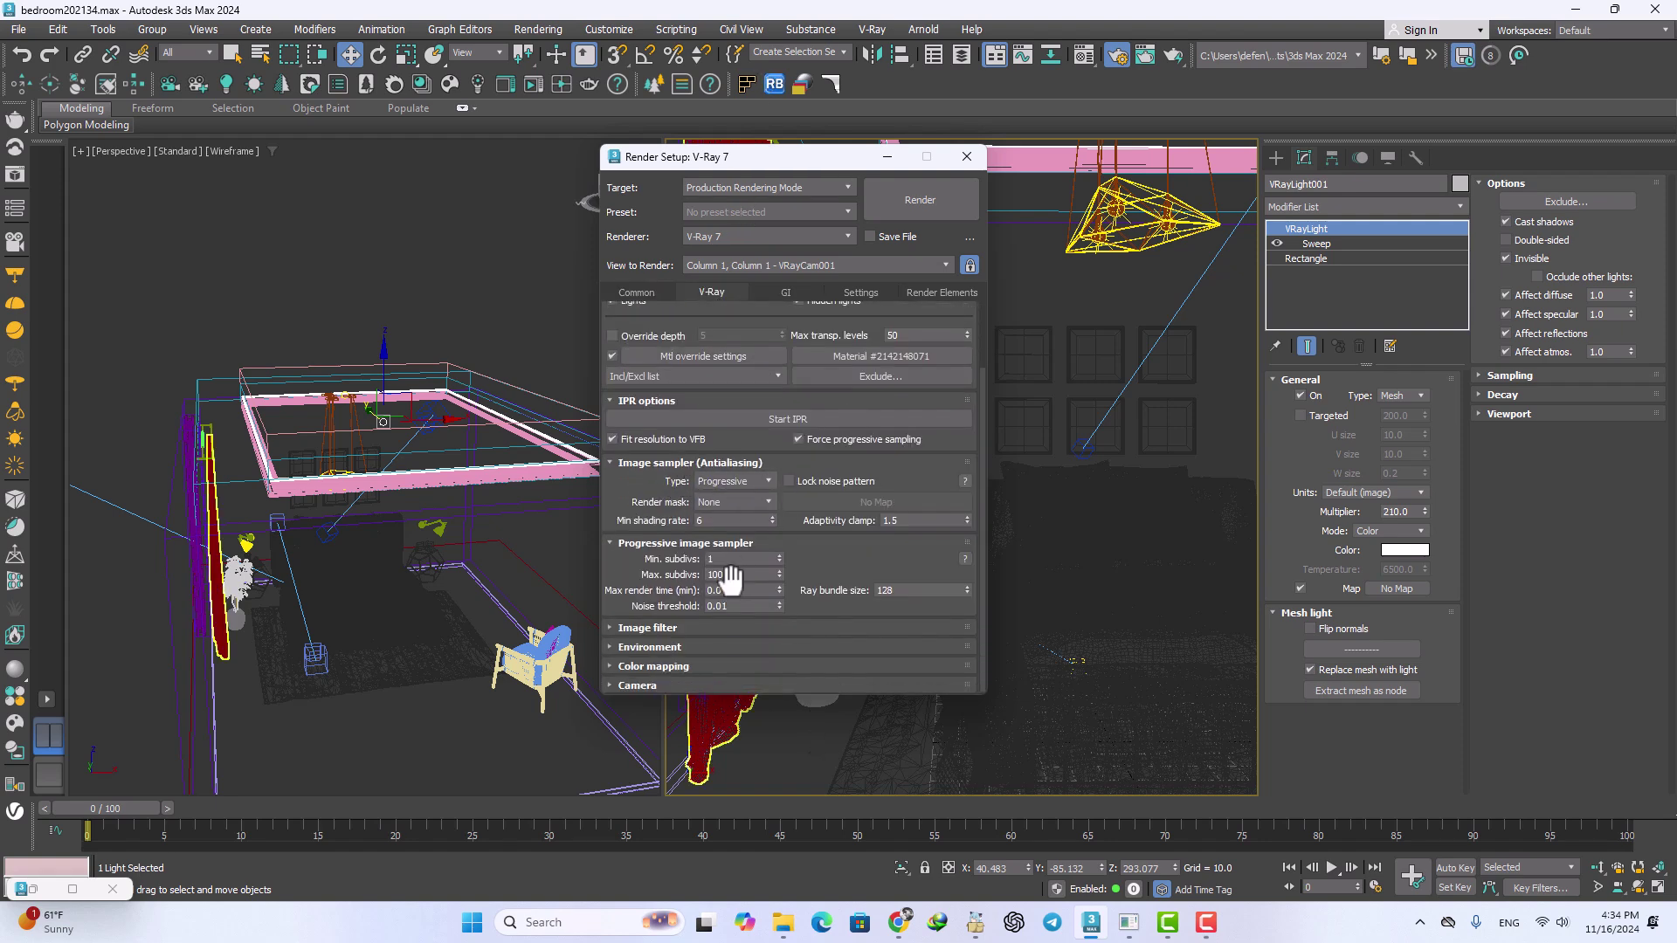
{"action": "double_click", "coordinate": [731, 576]}
{"action": "type", "text": "120"}
{"action": "key", "text": "Return"}
{"action": "left_click", "coordinate": [729, 606]}
{"action": "key", "text": "BackSpace"}
{"action": "key", "text": "Return"}
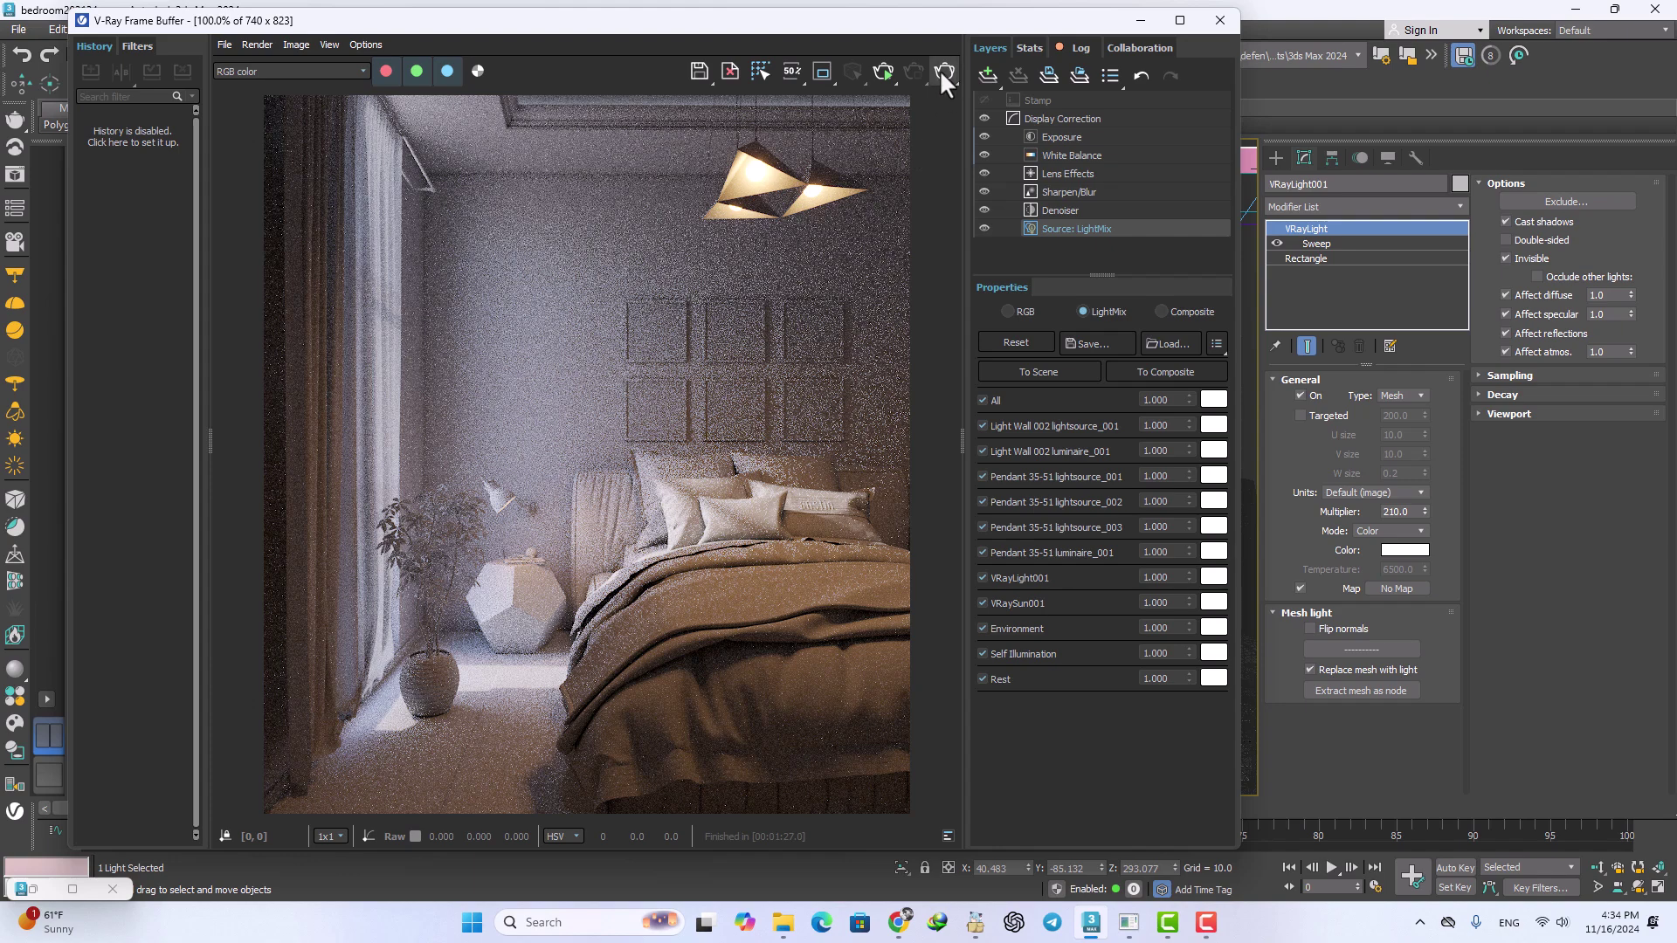
Step: Start a new 1648 × 1831 render, widen the frame buffer and pan to the pendant lamp
{"action": "left_click", "coordinate": [942, 71]}
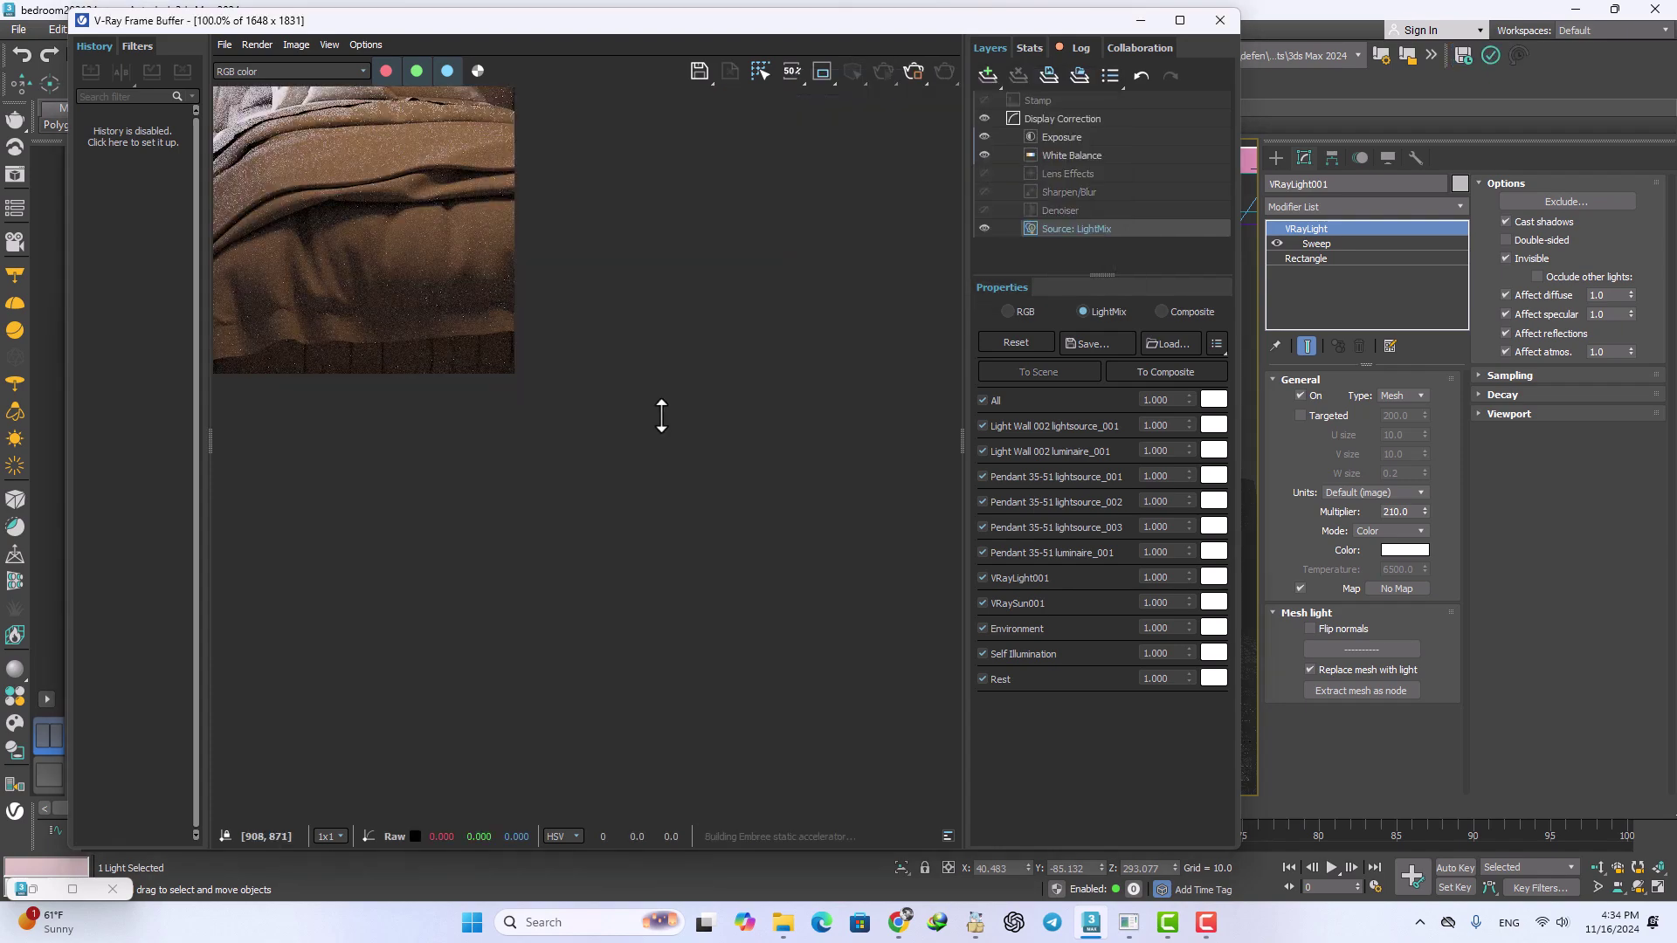
{"action": "scroll", "coordinate": [661, 416], "scroll_direction": "down", "scroll_amount": 3}
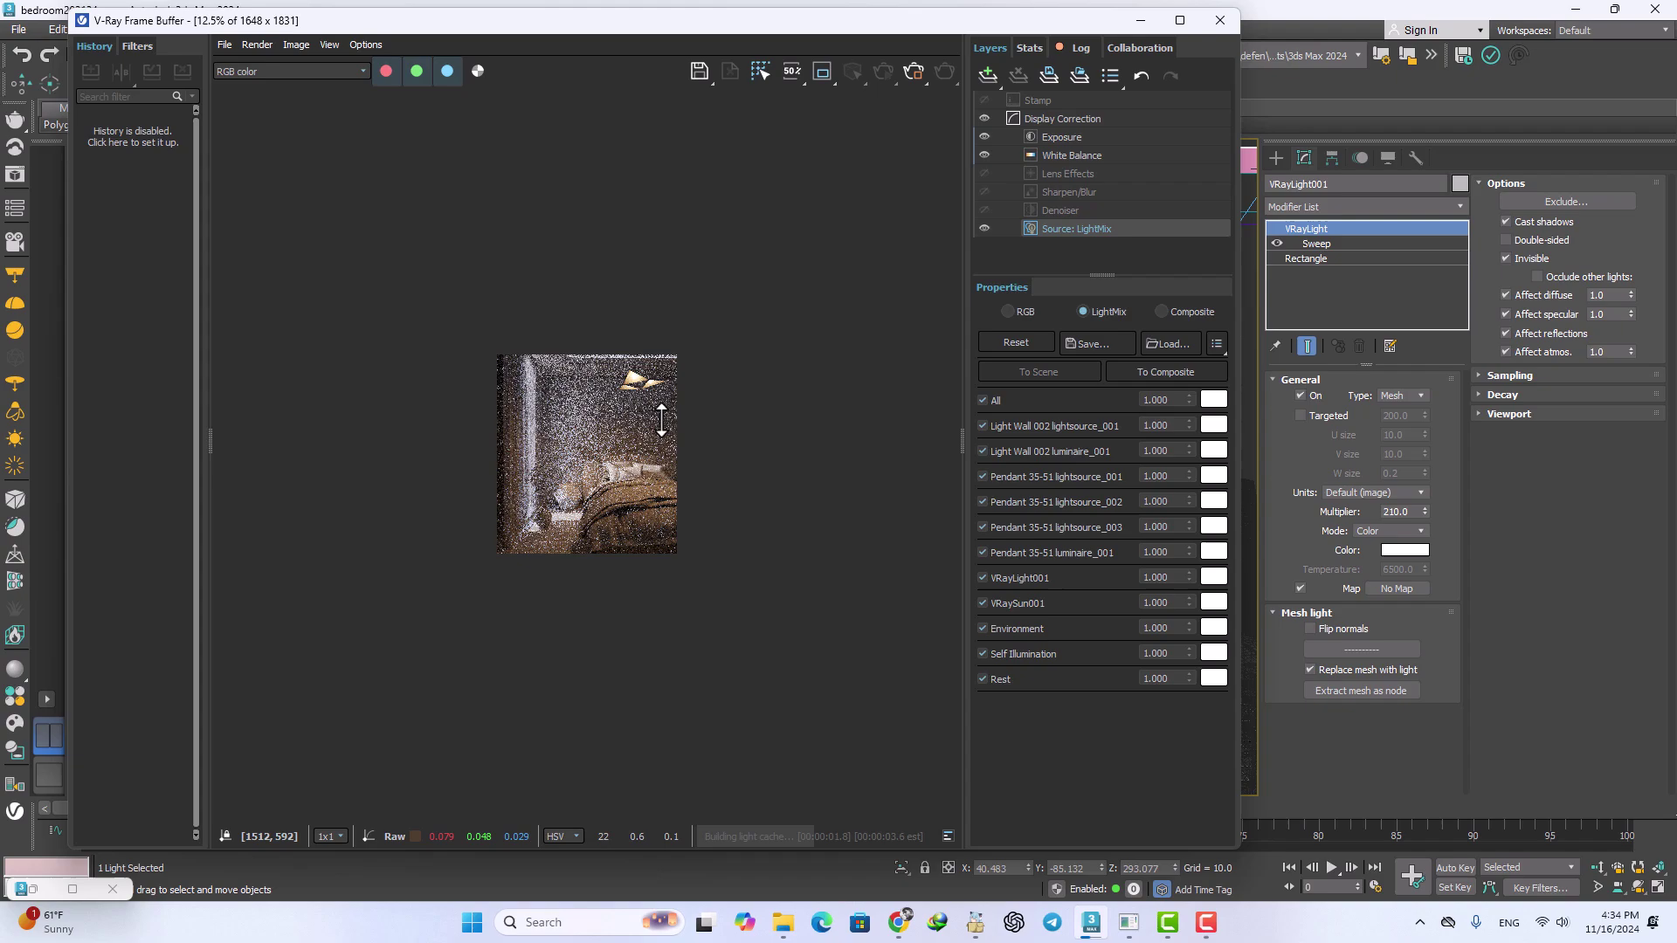
{"action": "scroll", "coordinate": [661, 417], "scroll_direction": "up", "scroll_amount": 2}
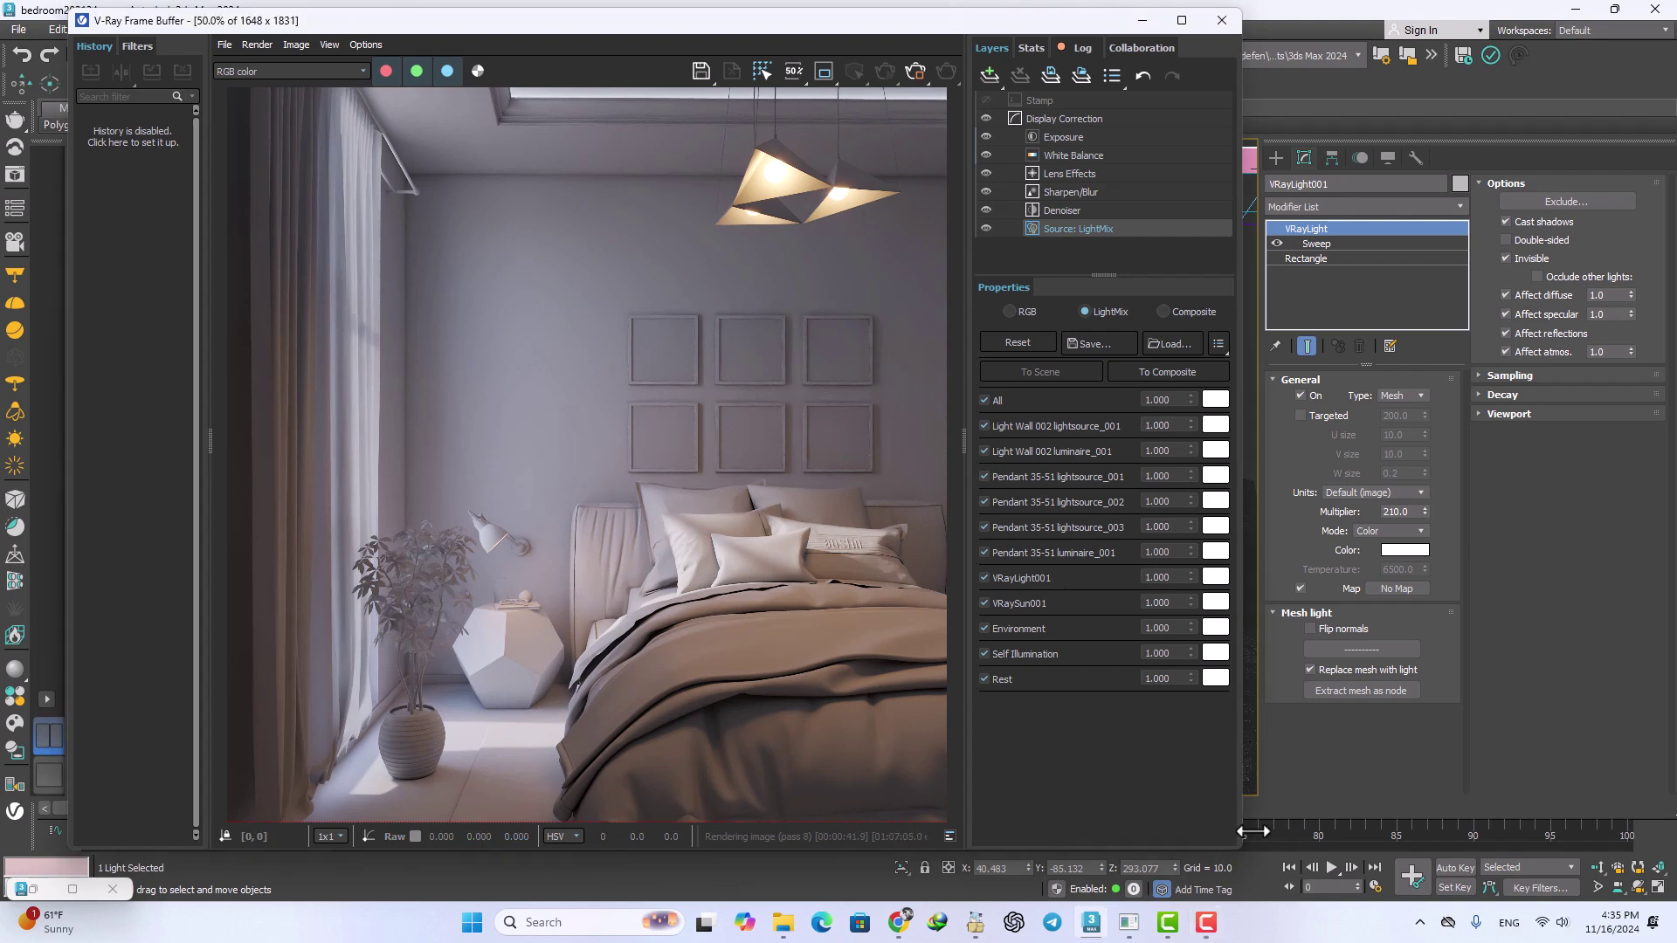
{"action": "left_click_drag", "start_coordinate": [1234, 844], "coordinate": [1346, 873]}
{"action": "scroll", "coordinate": [786, 279], "scroll_direction": "up", "scroll_amount": 4}
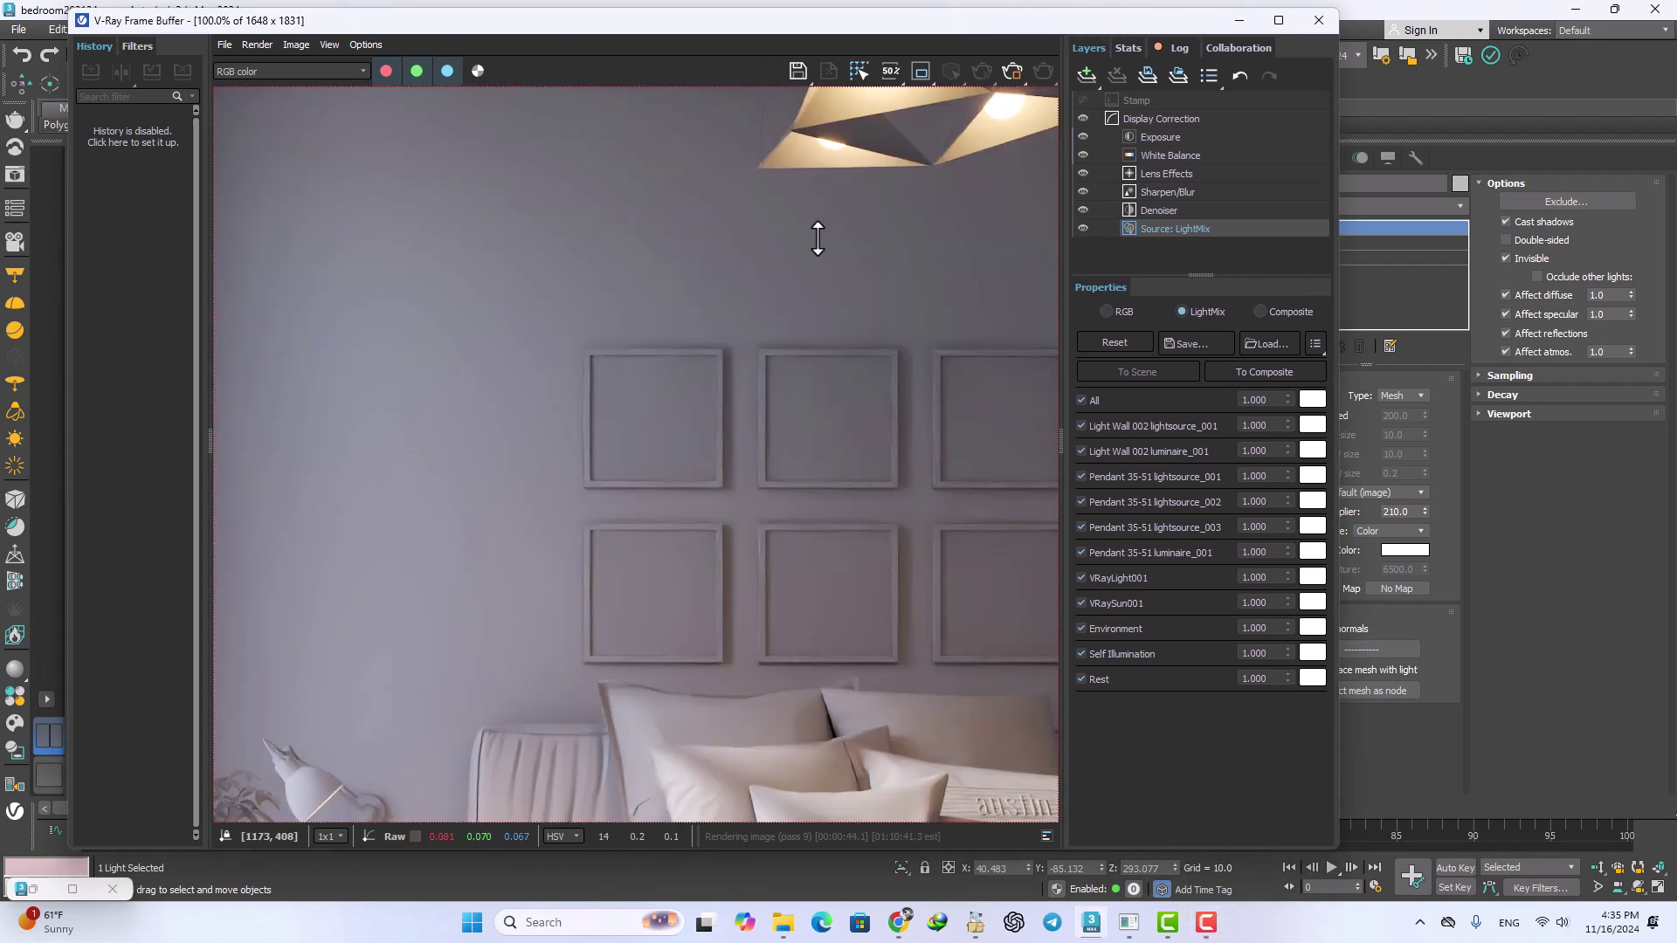
{"action": "scroll", "coordinate": [733, 461], "scroll_direction": "down", "scroll_amount": 4}
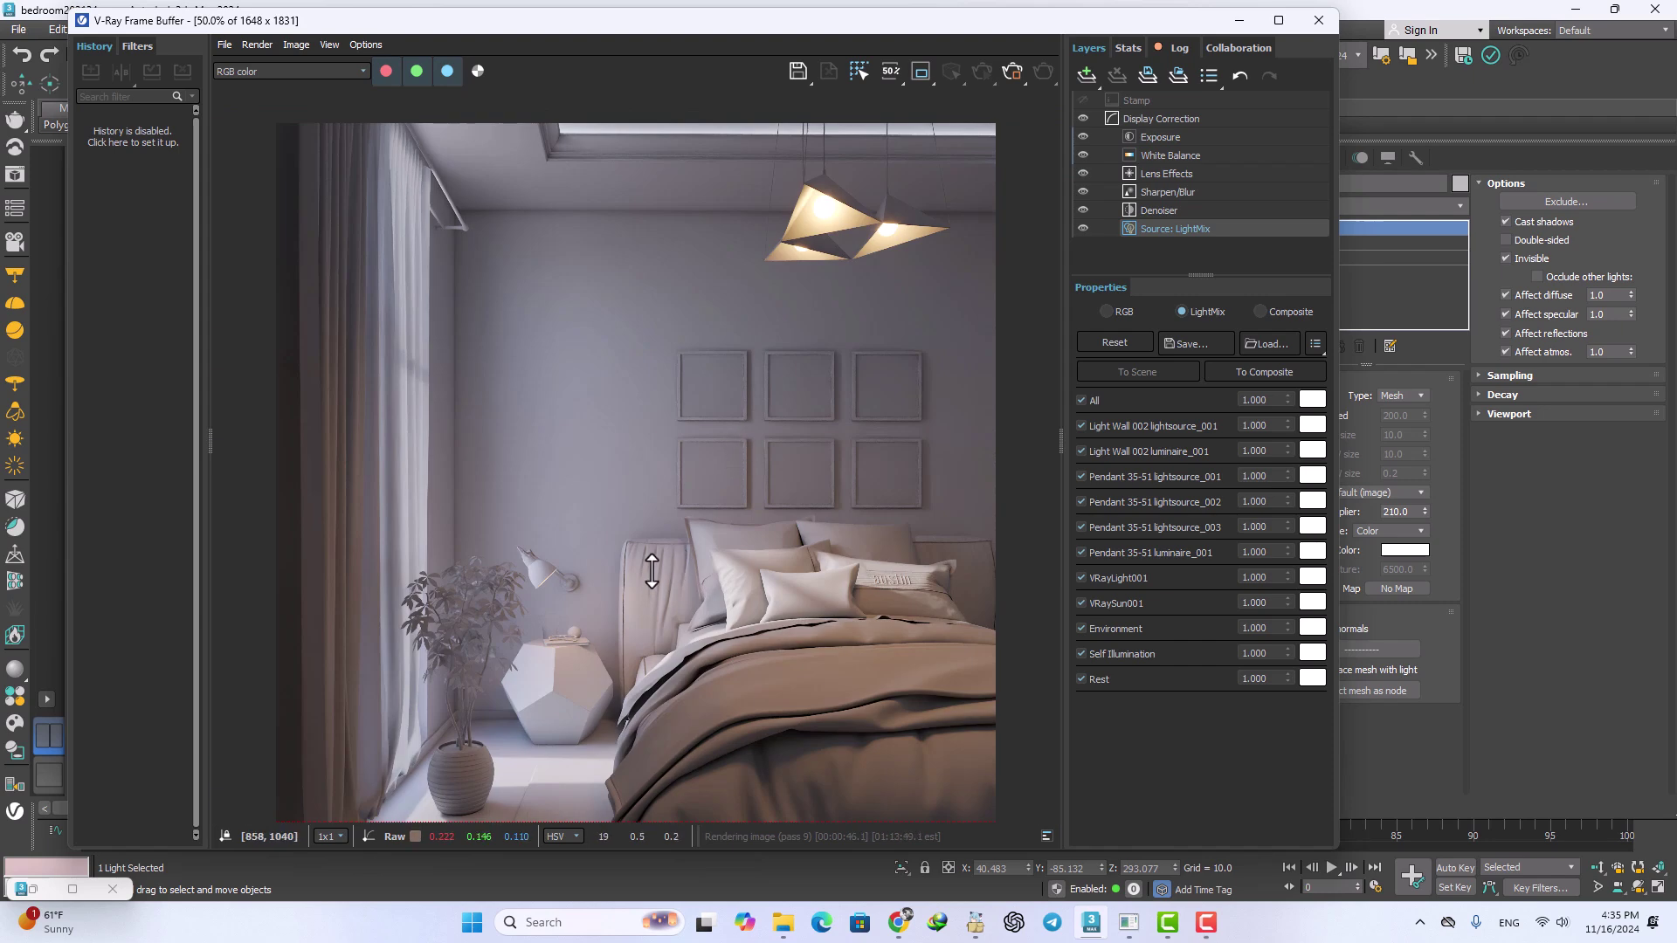
{"action": "middle_click_drag", "start_coordinate": [668, 579], "coordinate": [695, 384]}
{"action": "scroll", "coordinate": [535, 647], "scroll_direction": "up", "scroll_amount": 2}
{"action": "scroll", "coordinate": [561, 587], "scroll_direction": "down", "scroll_amount": 2}
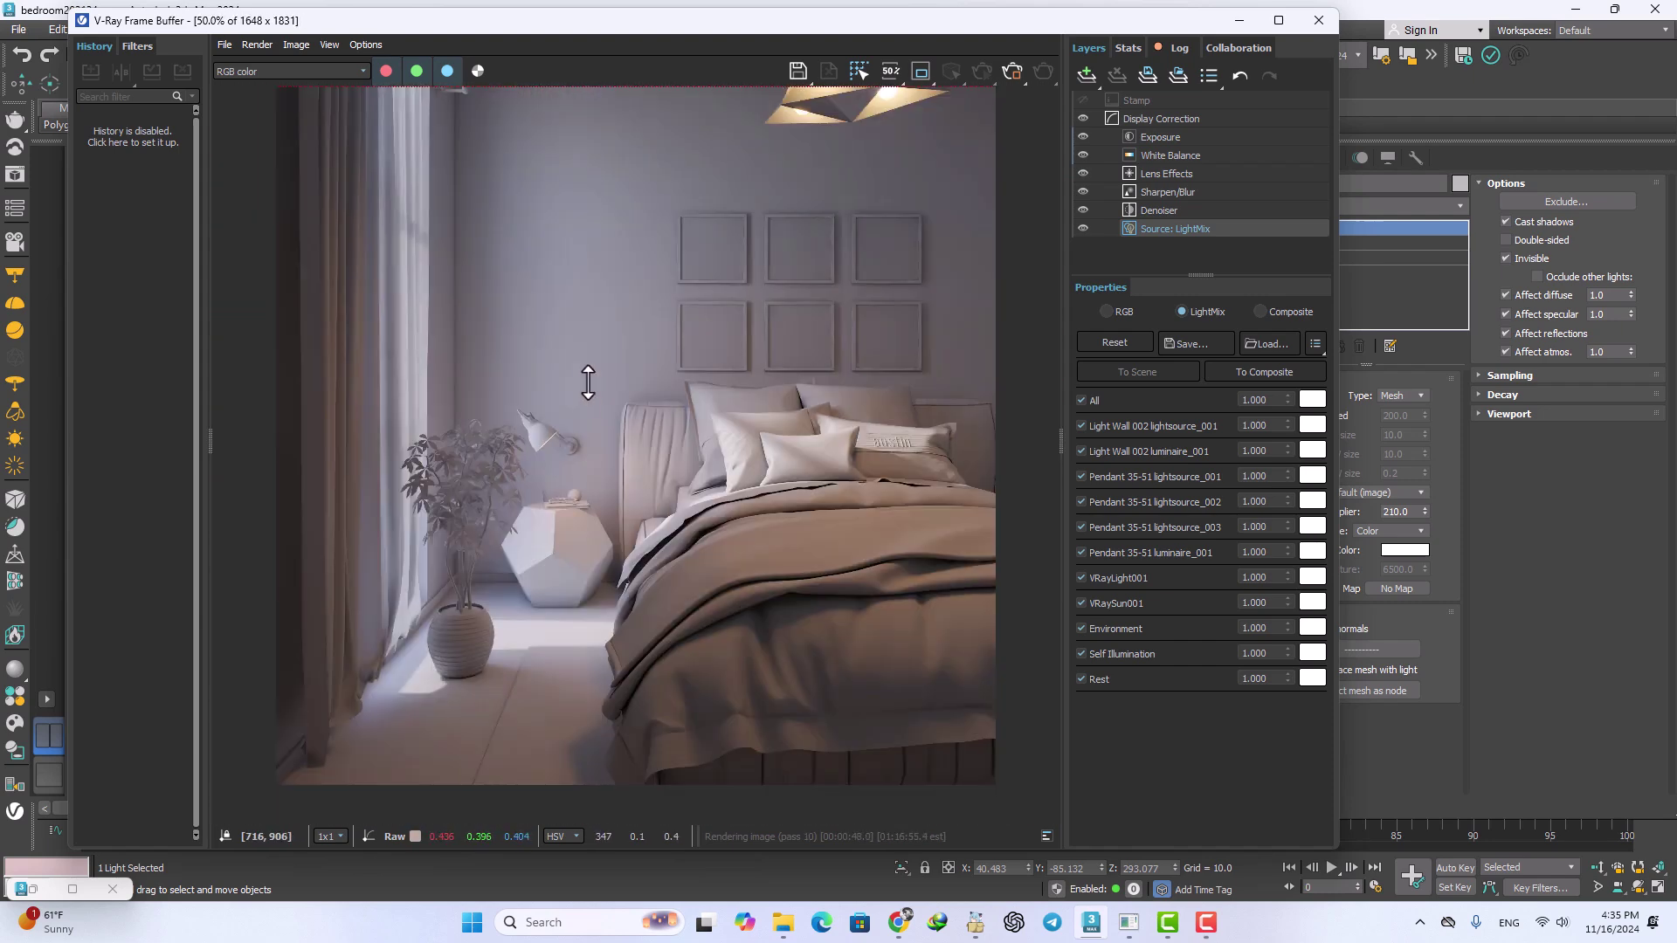
{"action": "middle_click_drag", "start_coordinate": [588, 378], "coordinate": [710, 450]}
{"action": "scroll", "coordinate": [698, 570], "scroll_direction": "up", "scroll_amount": 3}
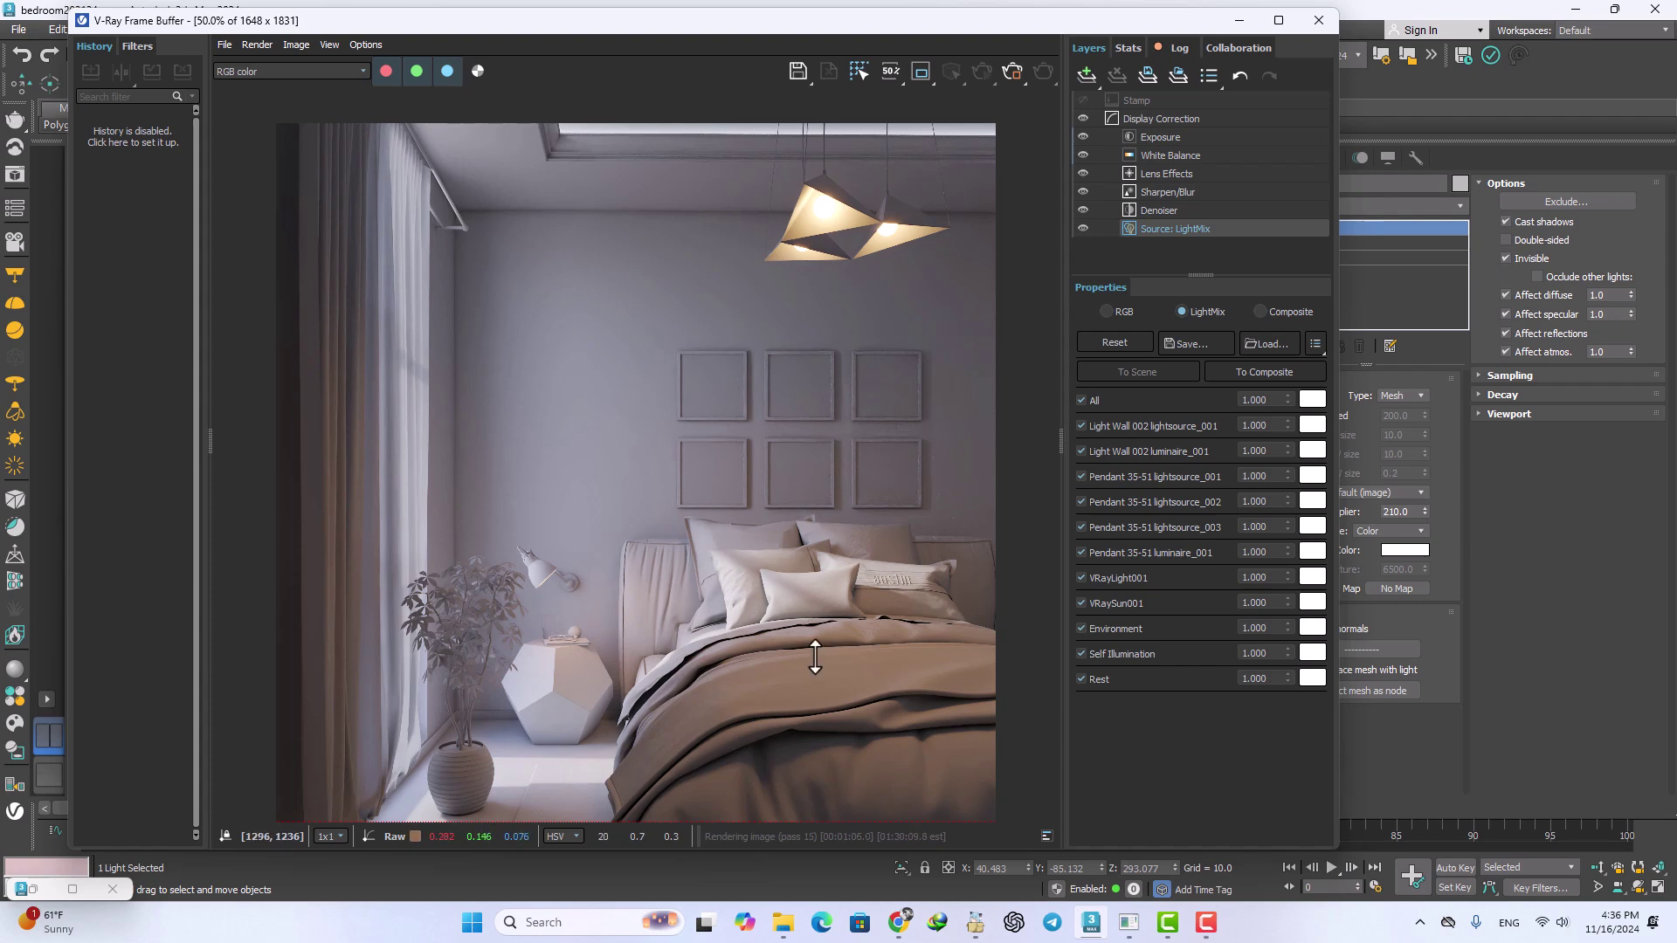
{"action": "scroll", "coordinate": [776, 614], "scroll_direction": "down", "scroll_amount": 3}
{"action": "scroll", "coordinate": [749, 546], "scroll_direction": "up", "scroll_amount": 4}
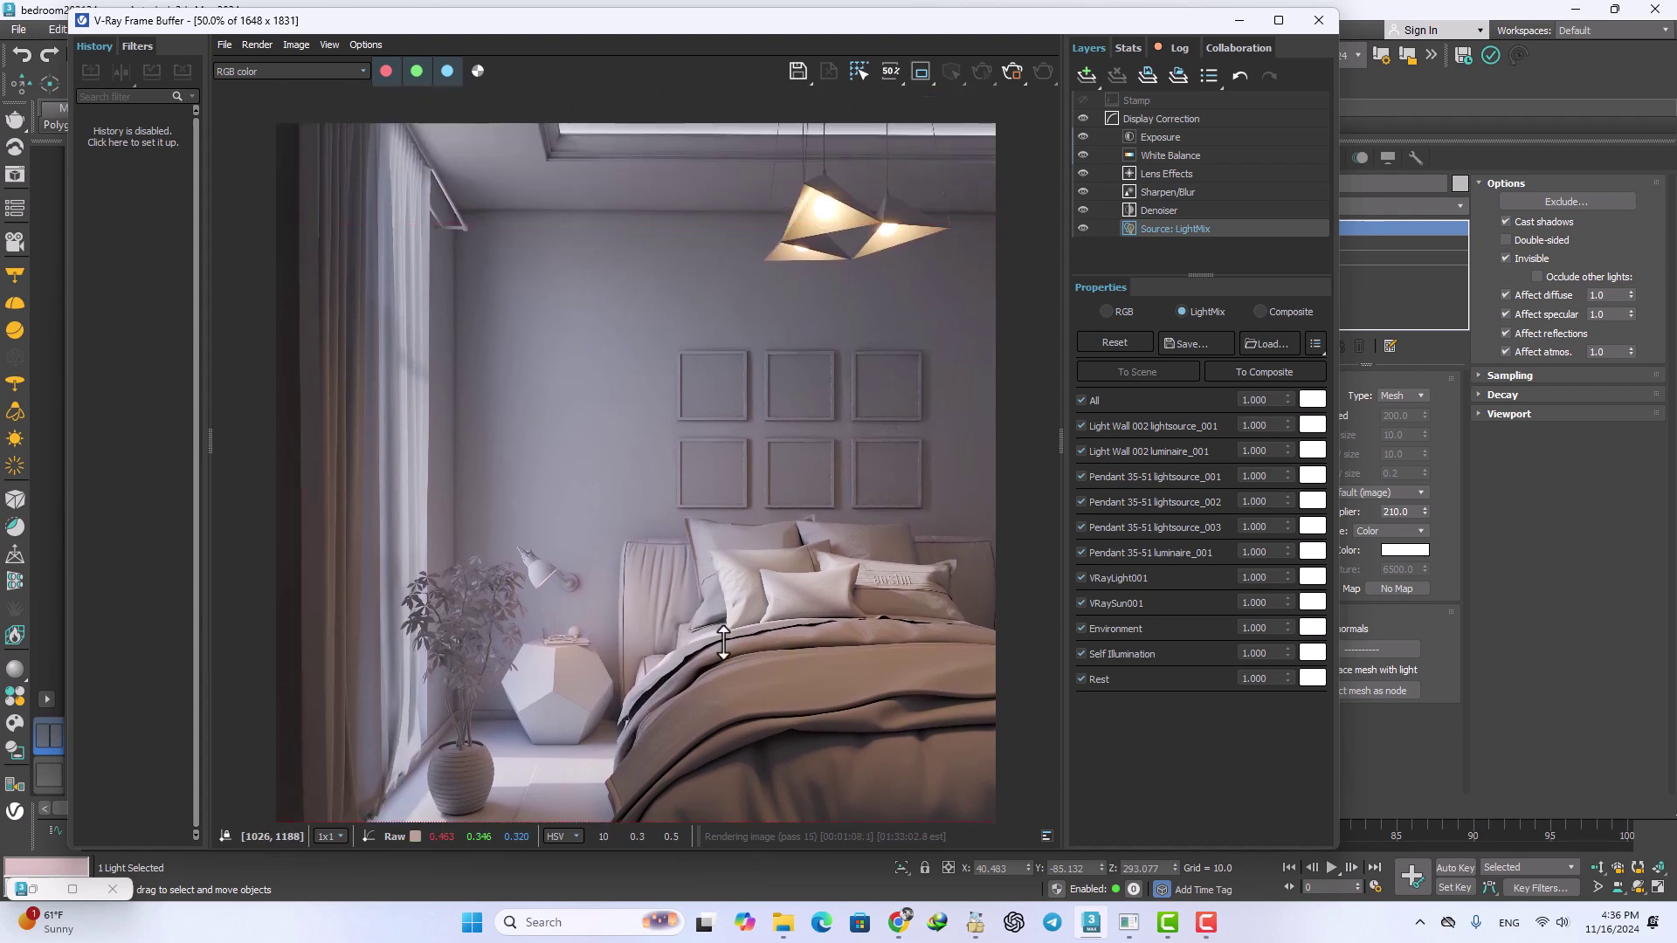